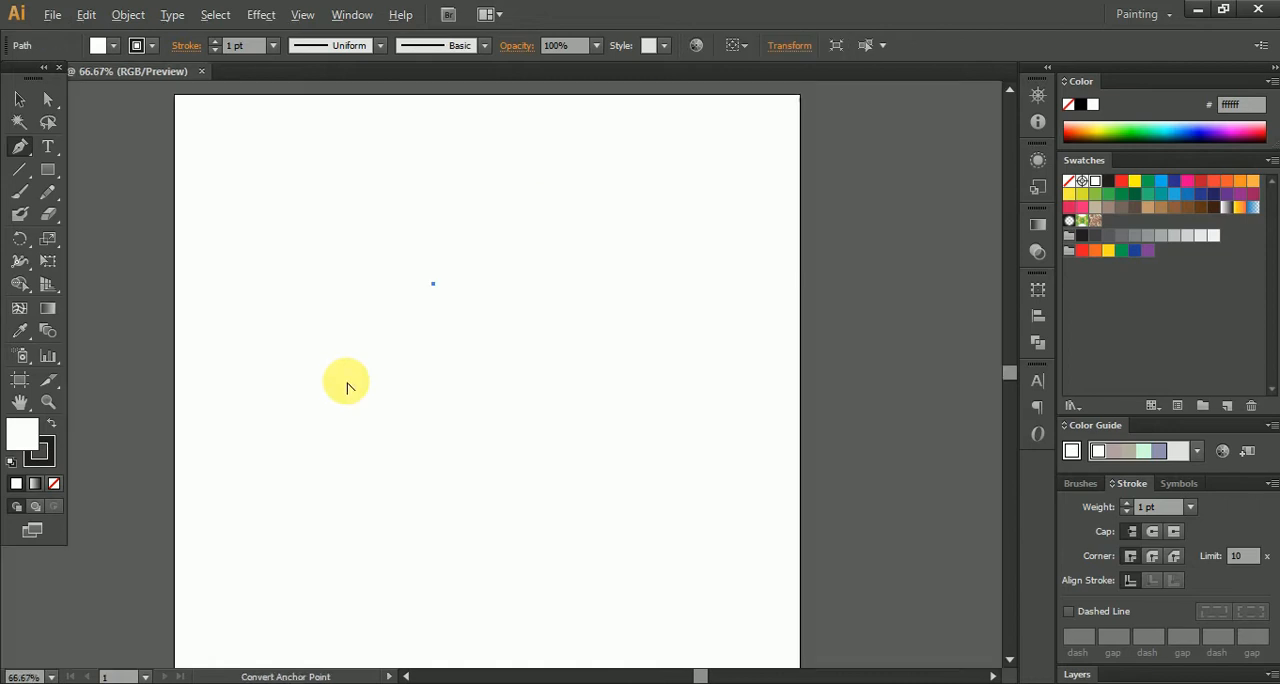
- Draw a closed, pointed leaf outline about 200 px wide and 319 px tall with the Pen tool and reposition it
left_click_drag(316, 484, 355, 483)
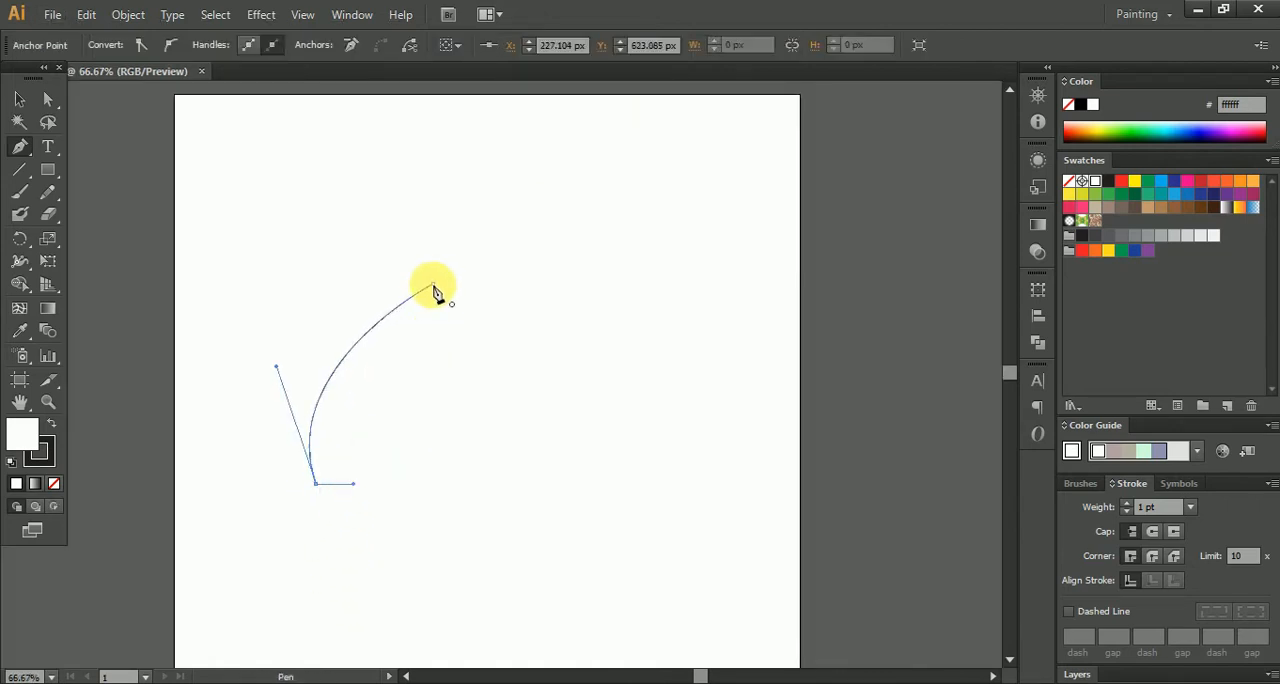
left_click_drag(431, 288, 420, 137)
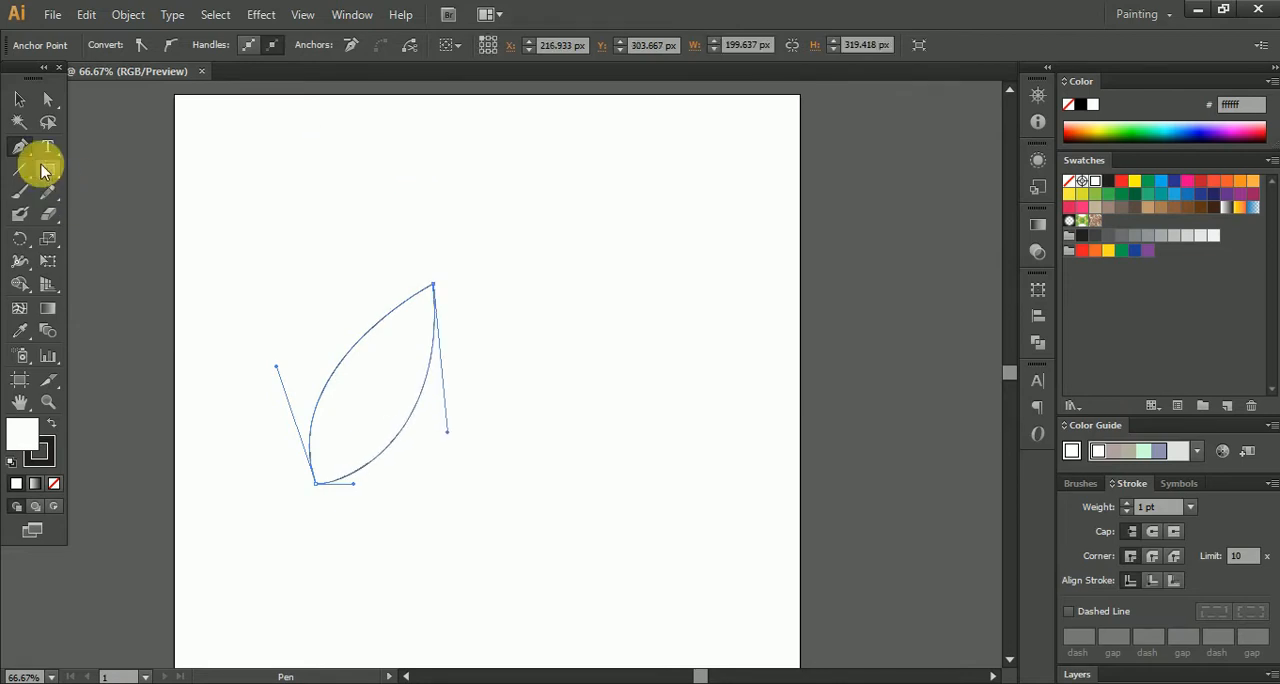
left_click(28, 107)
left_click(337, 214)
key("ctrl+1")
left_click(357, 420)
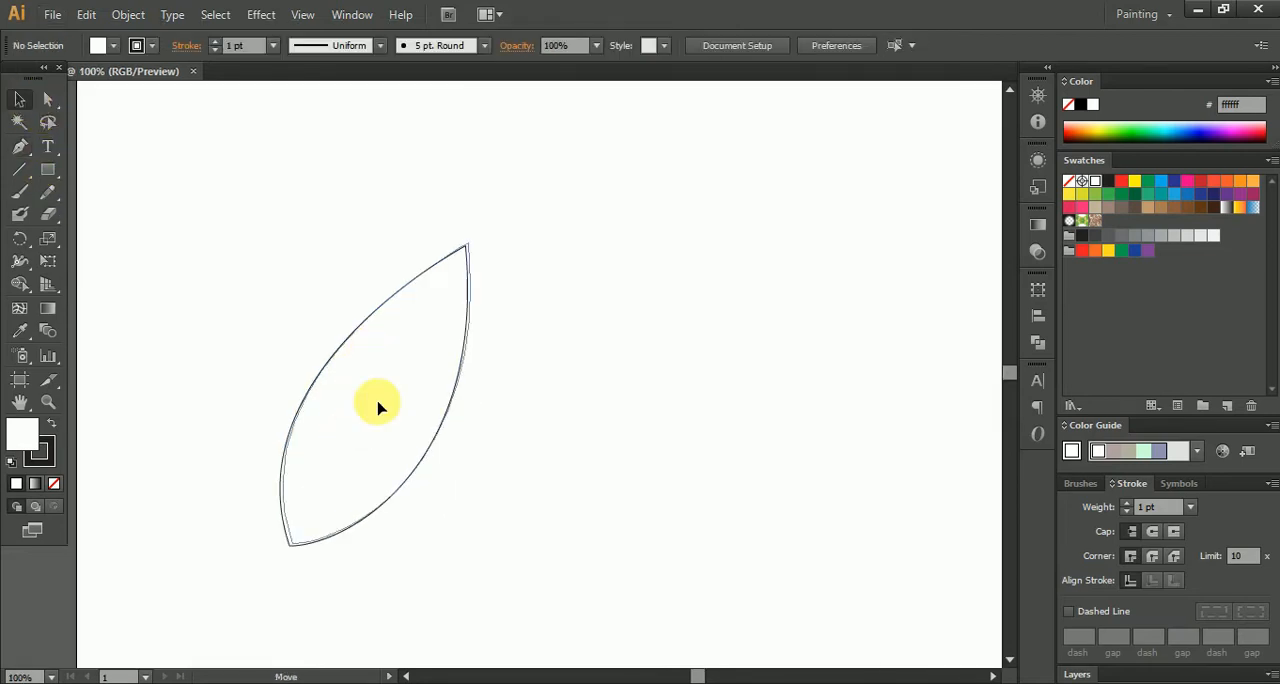
- Remove the leaf's stroke and fill it with the dark green swatch 006838
left_click(19, 308)
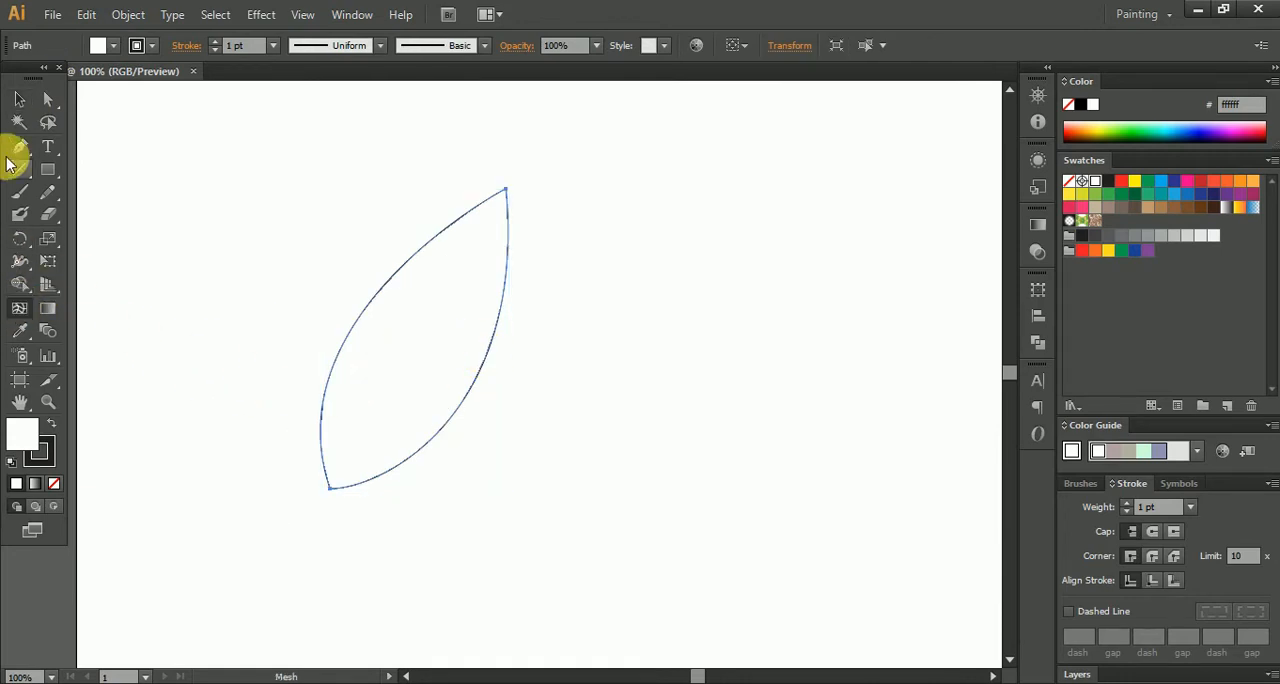
left_click(40, 456)
left_click(54, 483)
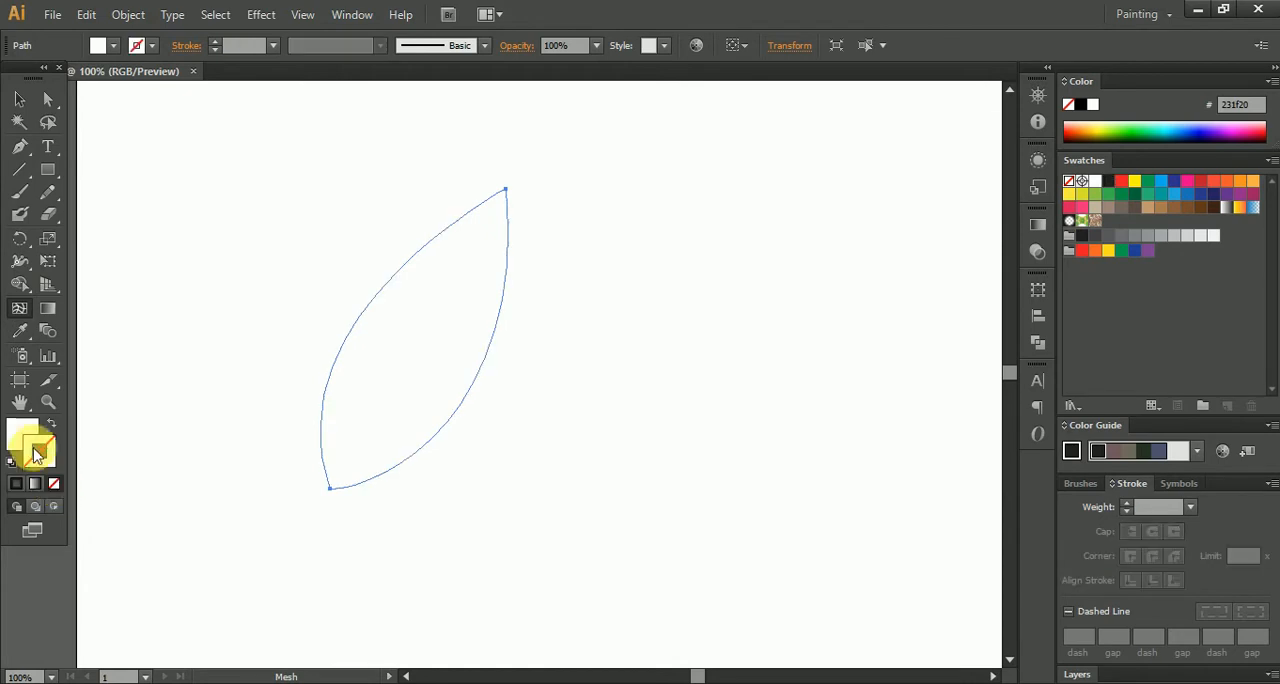
left_click(26, 440)
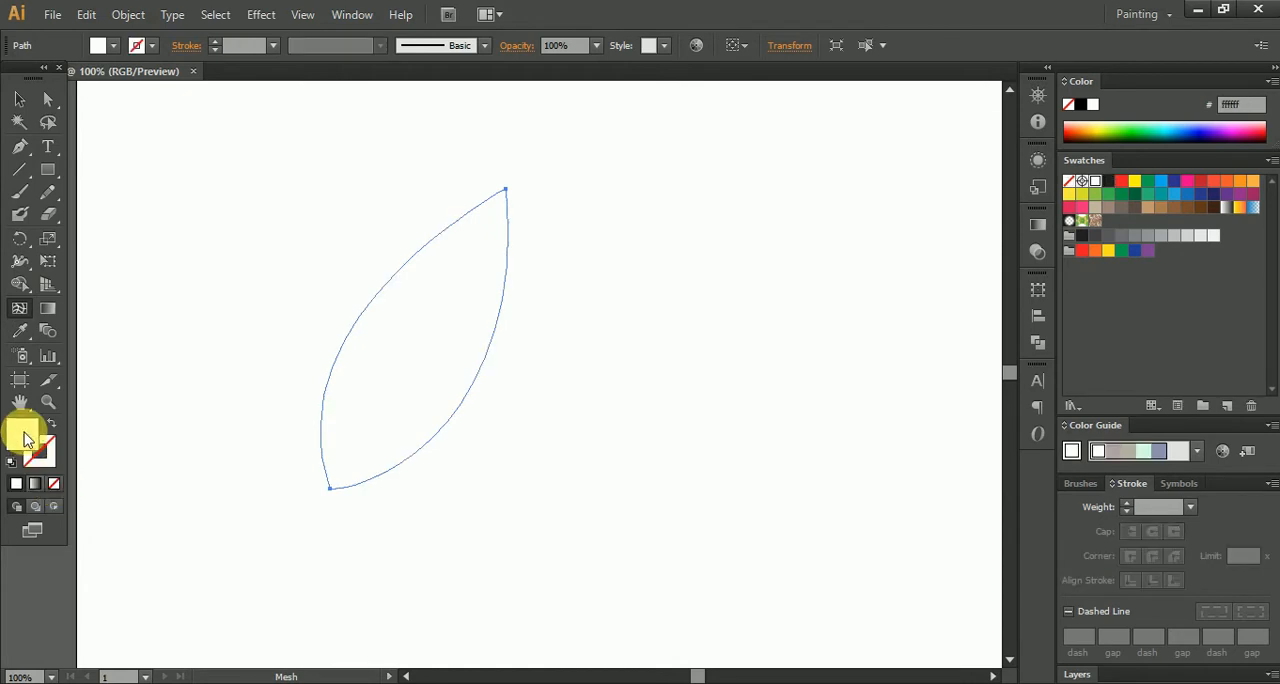
left_click(1136, 207)
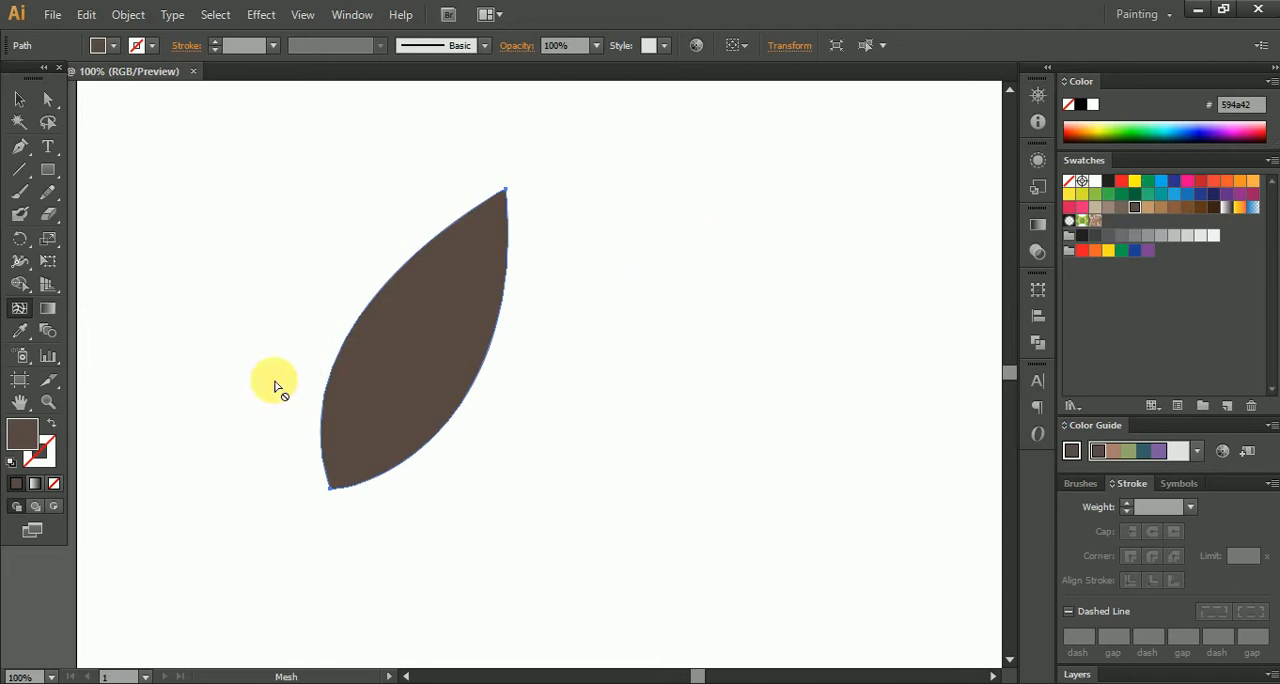
left_click(1134, 194)
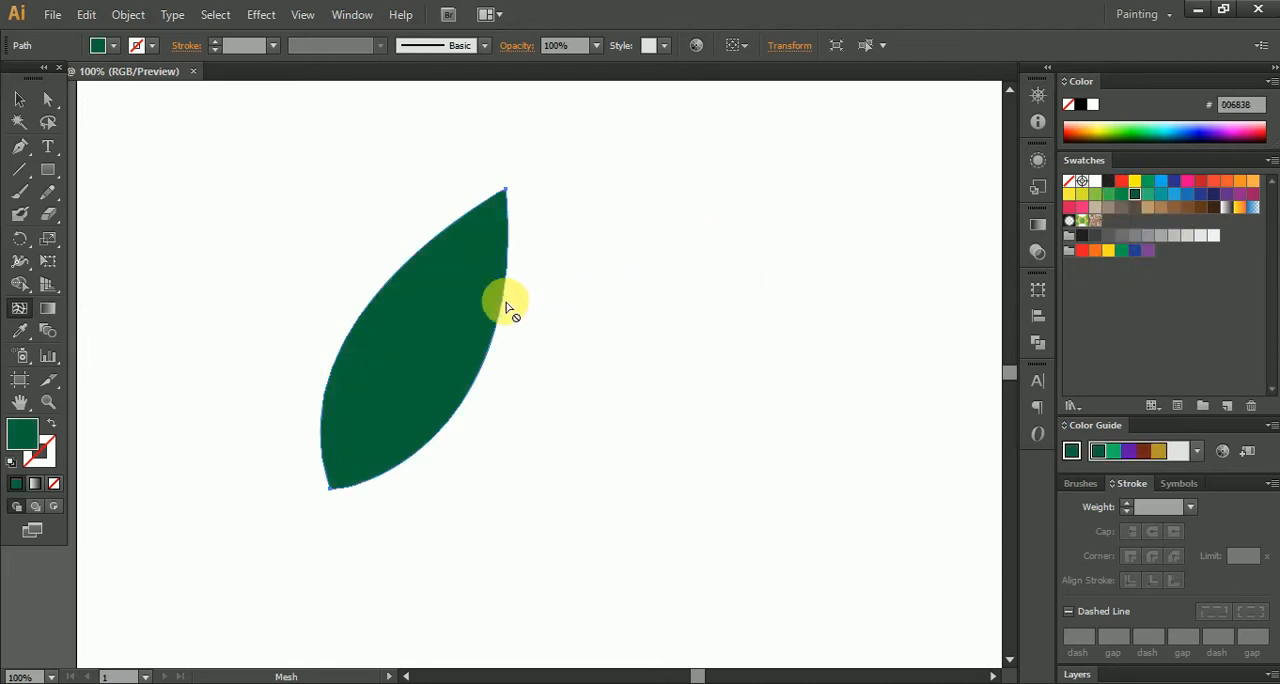
- Widen the leaf by pulling the direction handles of its tip and base anchors outward on both sides
scroll(337, 366, "up", 2)
scroll(350, 368, "down", 1)
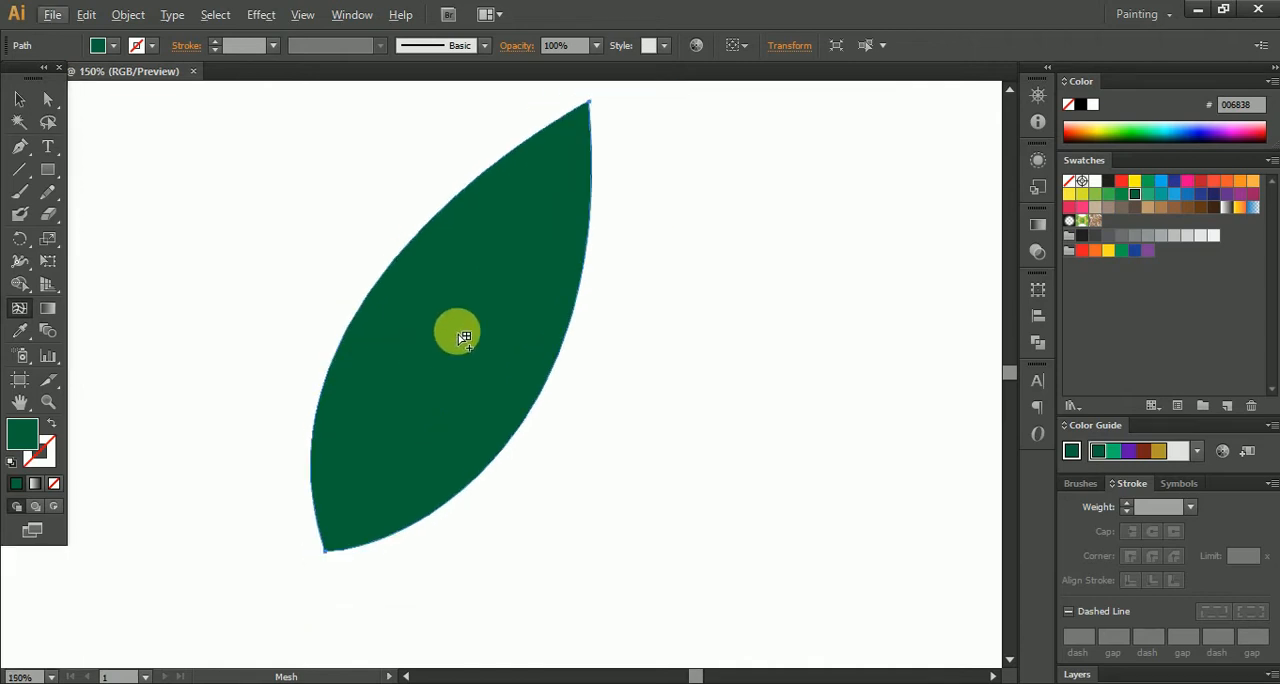
left_click(19, 101)
left_click(47, 97)
left_click_drag(320, 177, 295, 272)
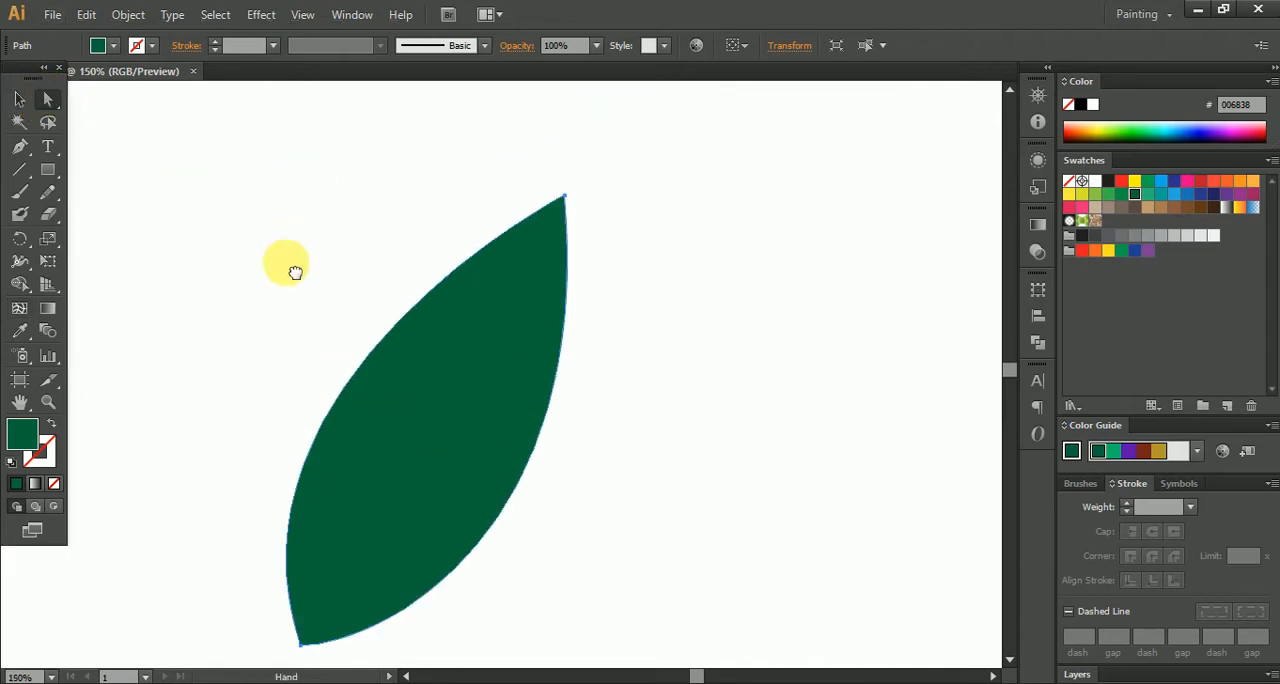
left_click(565, 197)
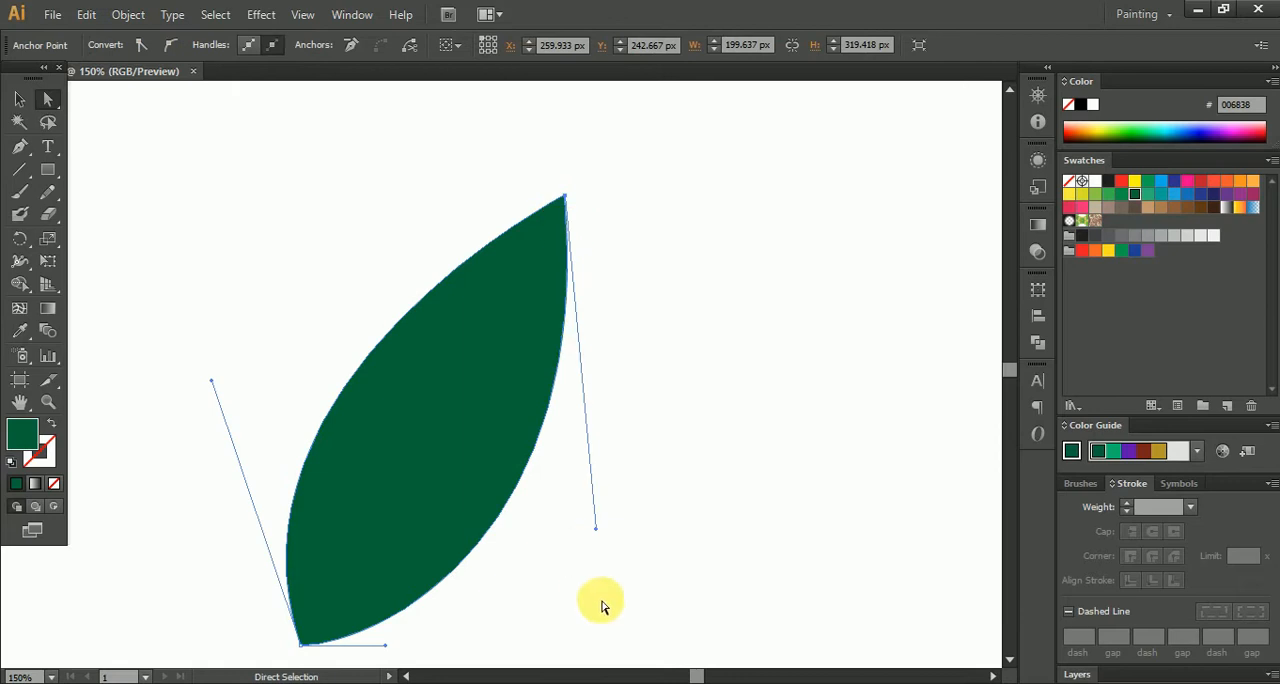
left_click_drag(596, 528, 622, 544)
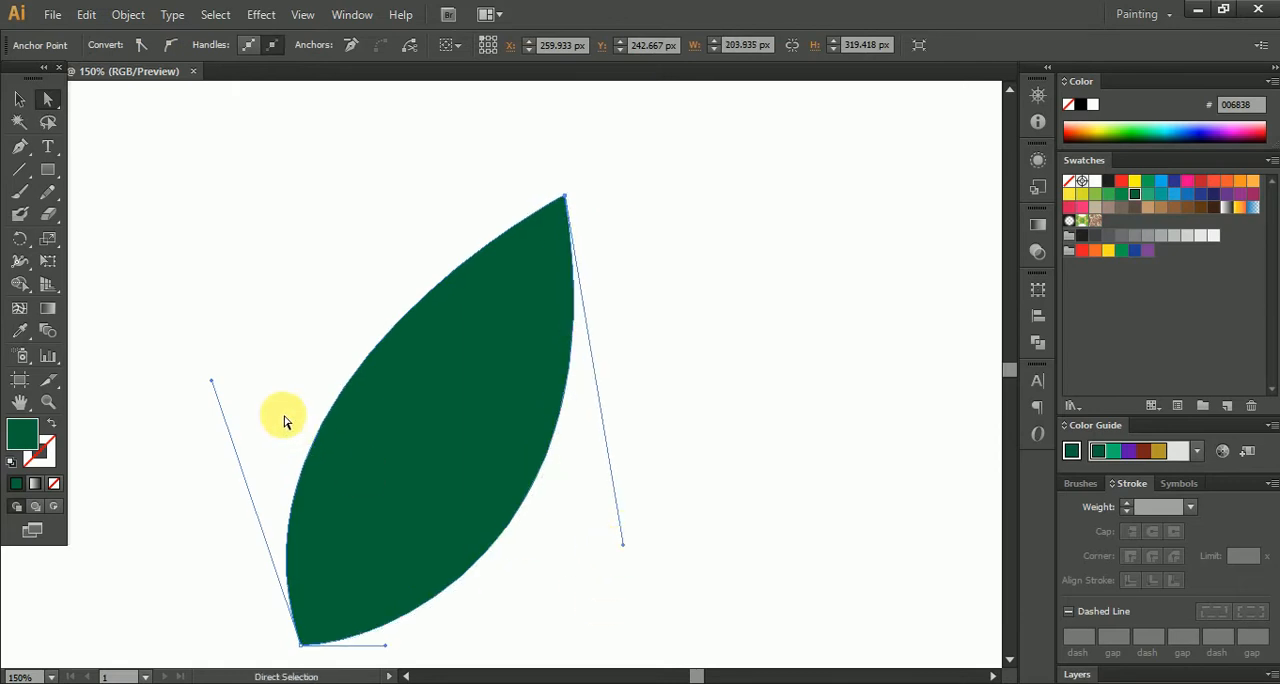
left_click_drag(213, 384, 171, 317)
key("space")
left_click_drag(365, 493, 397, 389)
- Select the leaf and apply a linear gradient fill to it
left_click(20, 99)
left_click(276, 207)
left_click(468, 378)
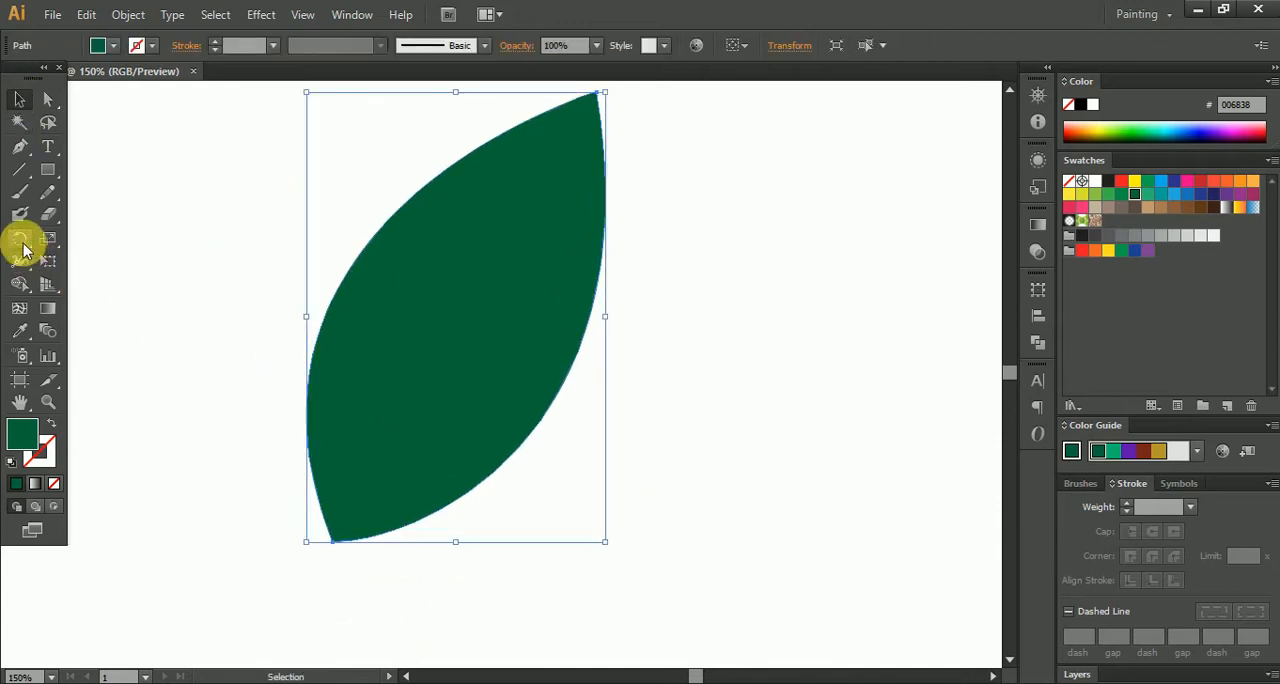
key("space")
left_click_drag(469, 345, 514, 370)
left_click(854, 261)
left_click(528, 326)
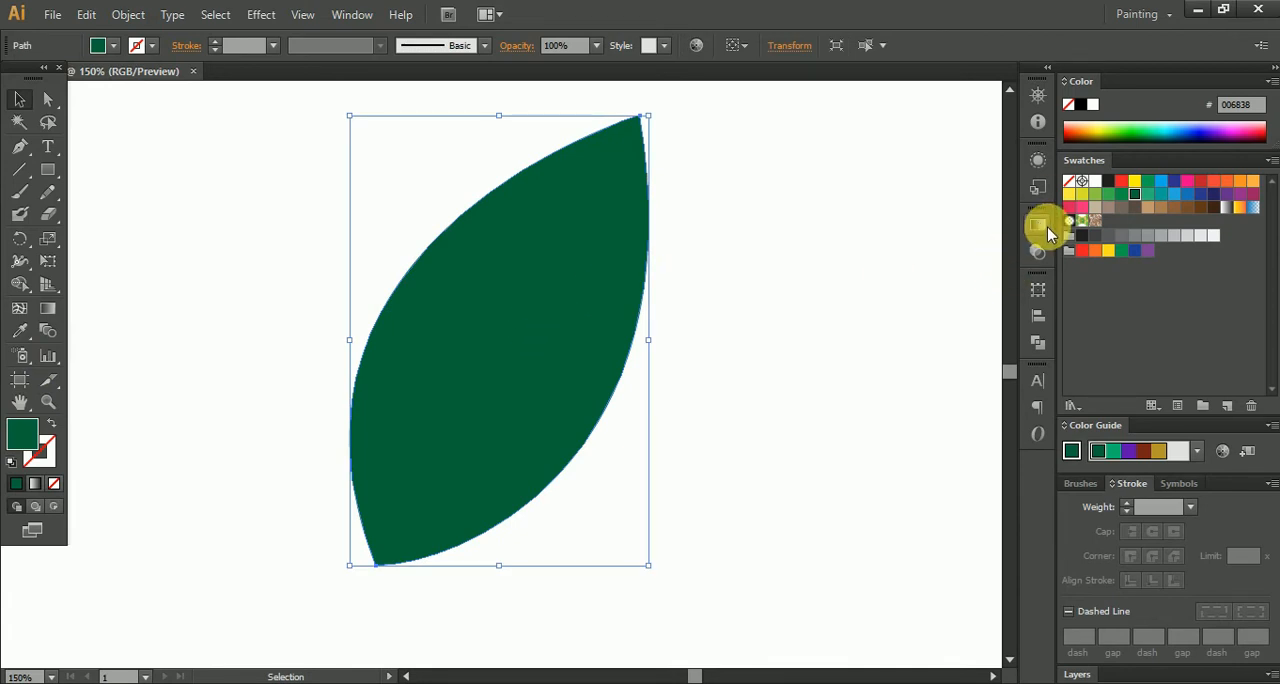
left_click(1046, 230)
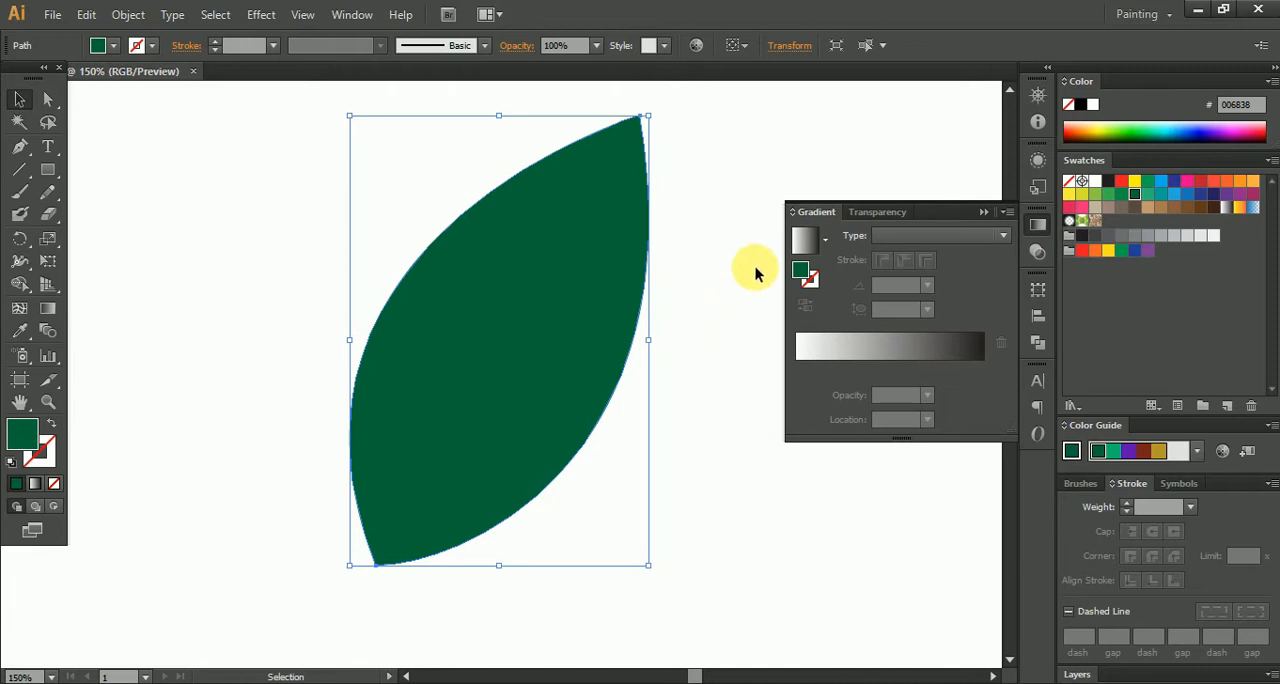
left_click(812, 240)
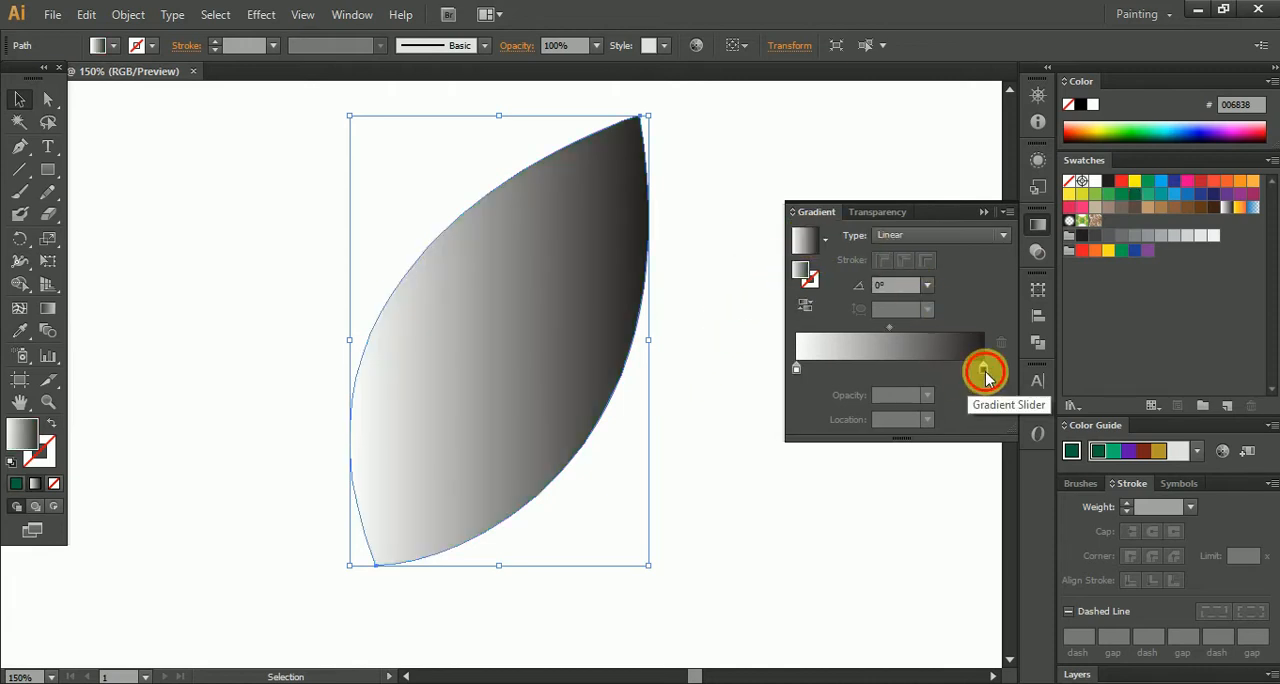
- Switch the gradient's black end stop to RGB and raise its green value to make it dark green
double_click(984, 370)
left_click(978, 389)
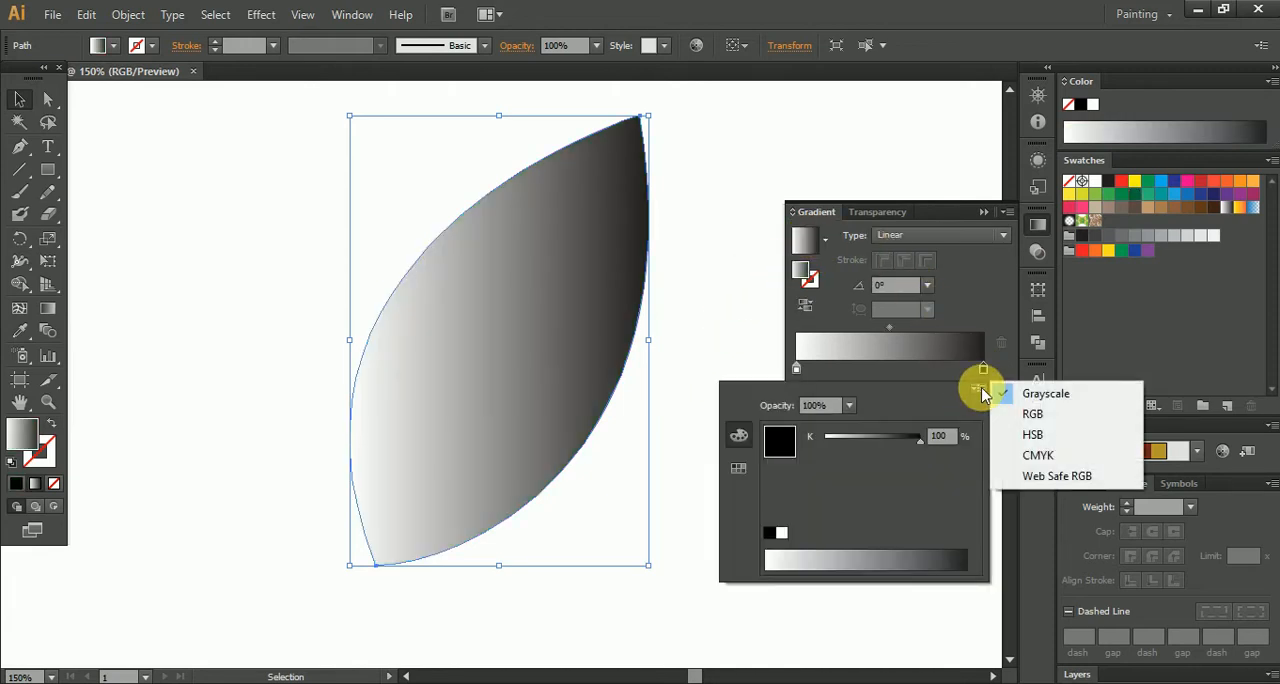
left_click(1033, 424)
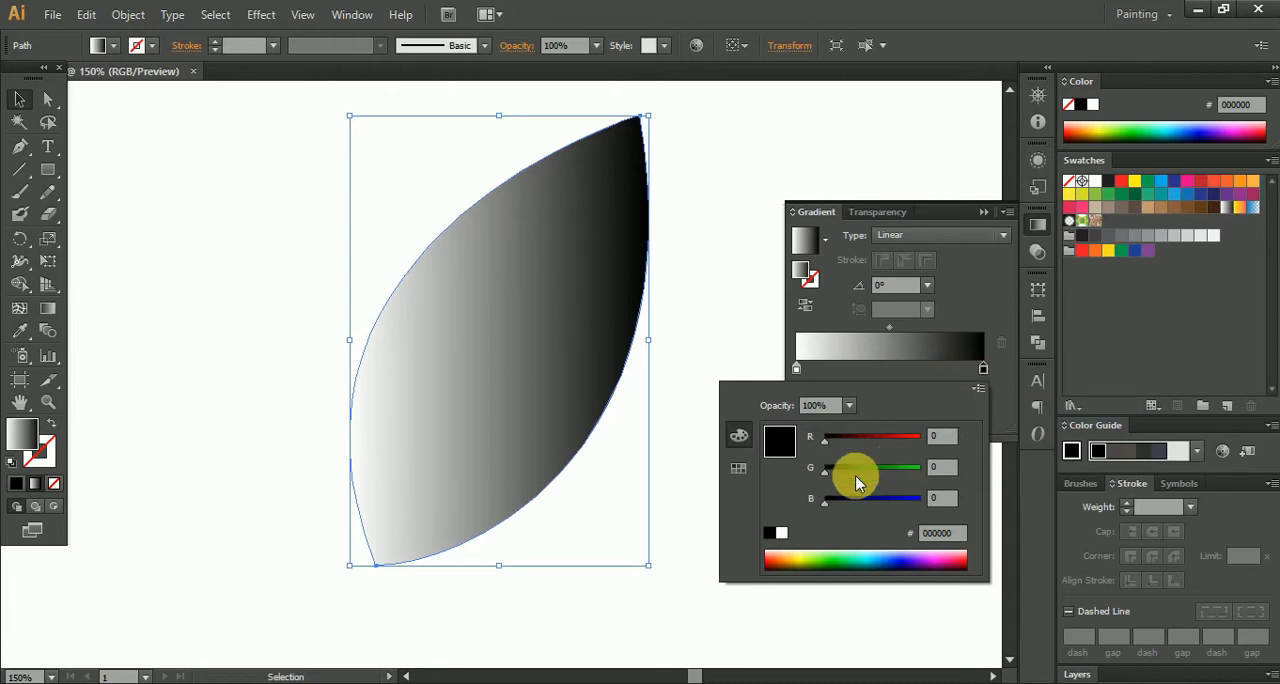
left_click(983, 371)
double_click(983, 371)
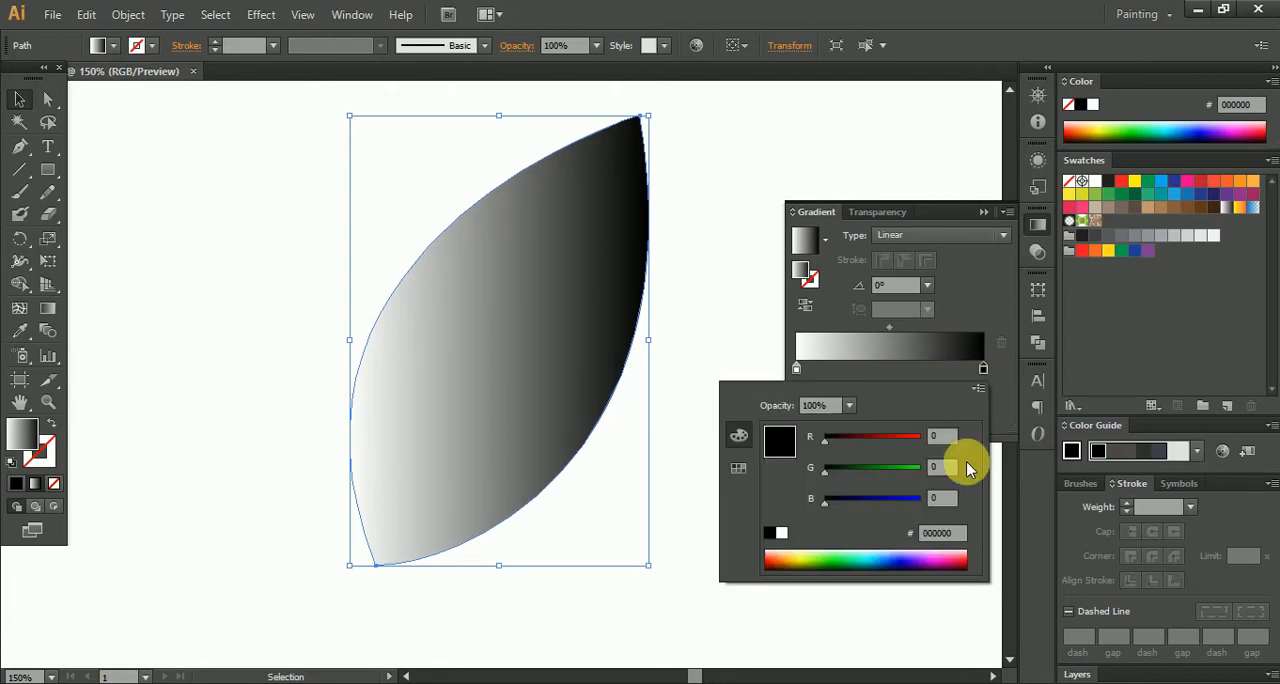
left_click(842, 471)
left_click_drag(843, 475, 851, 467)
- Switch the gradient's white start stop to RGB and set it to medium green with R 0, G 169, B 0
left_click(797, 369)
double_click(797, 370)
left_click(979, 387)
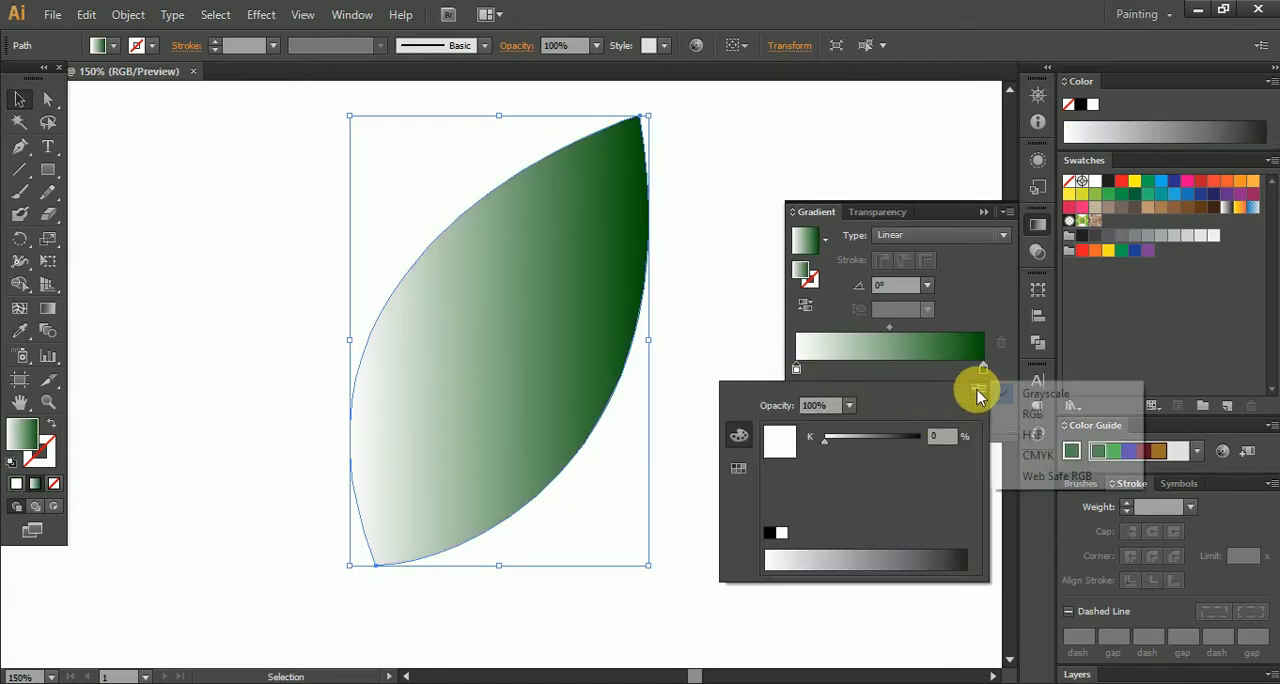
left_click(1005, 413)
left_click_drag(903, 476, 777, 471)
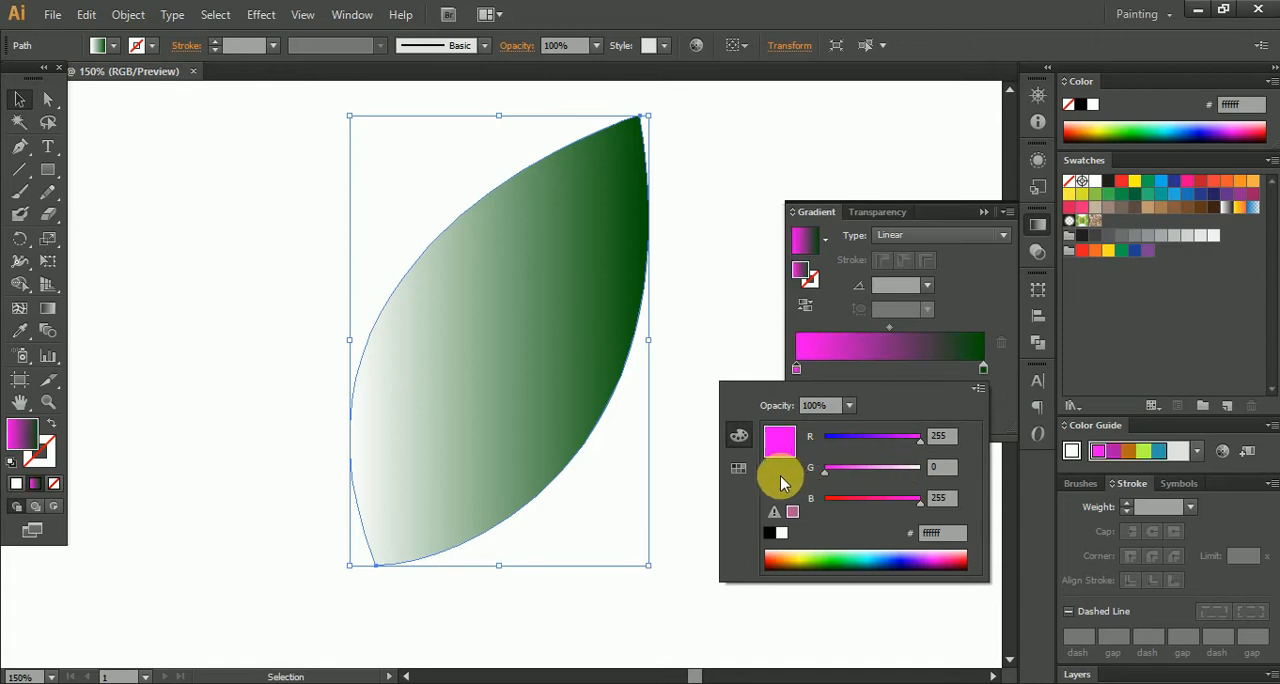
left_click_drag(851, 437, 835, 501)
left_click(871, 470)
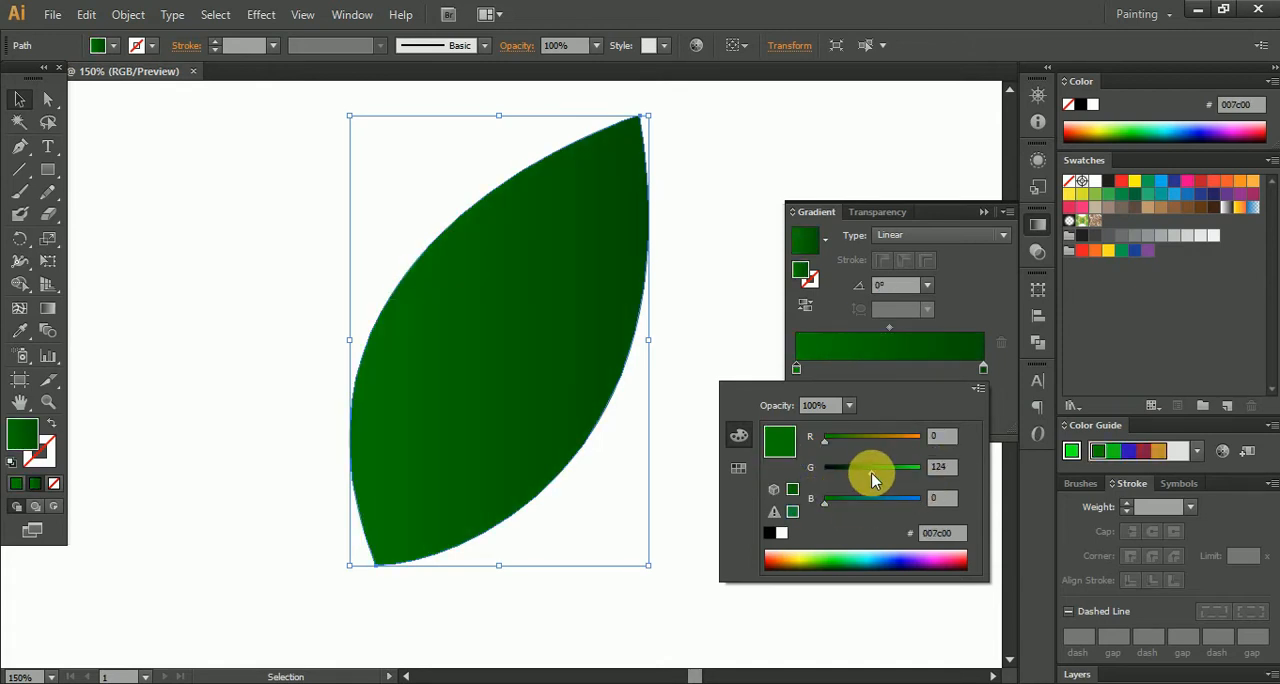
left_click_drag(871, 472, 888, 472)
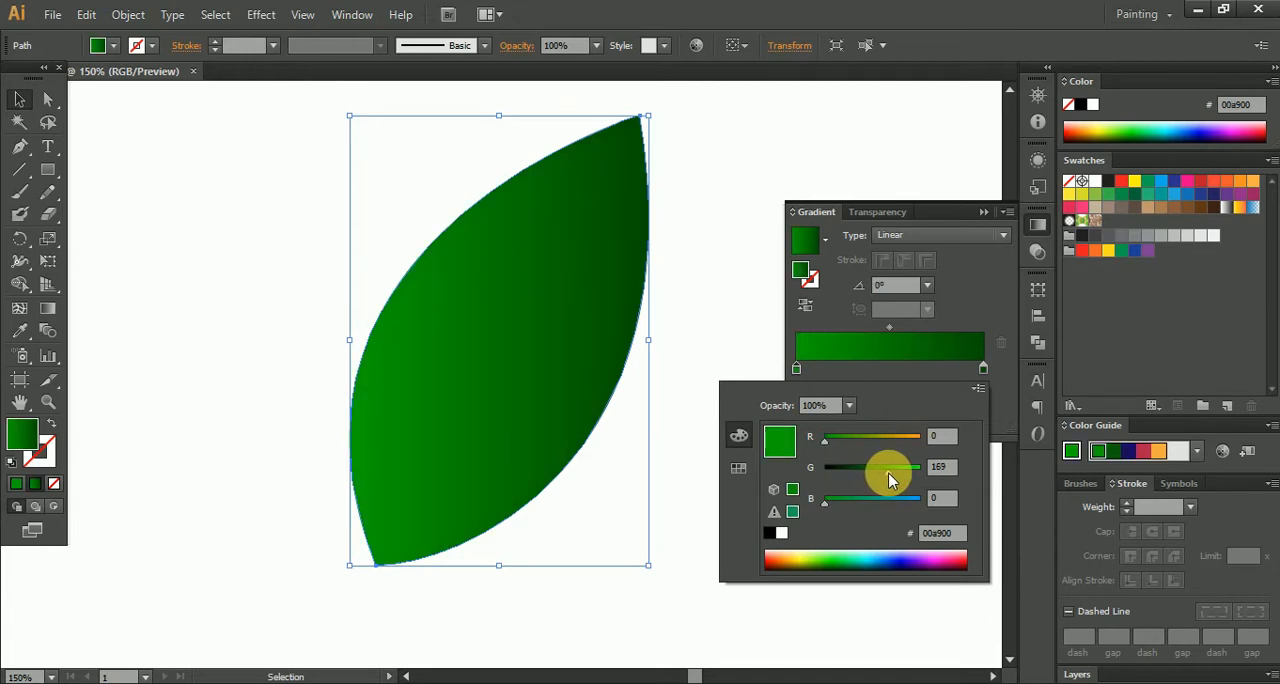
- Change the leaf's gradient type to Radial
left_click(960, 237)
left_click(955, 236)
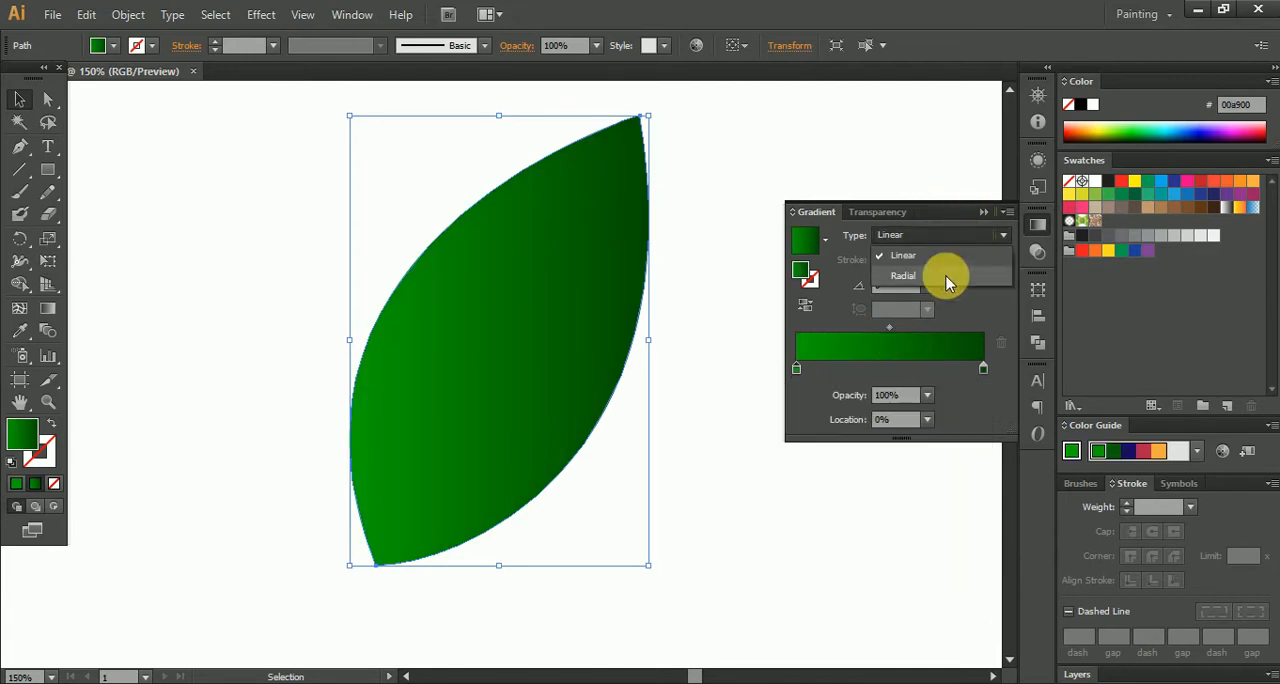
left_click(945, 272)
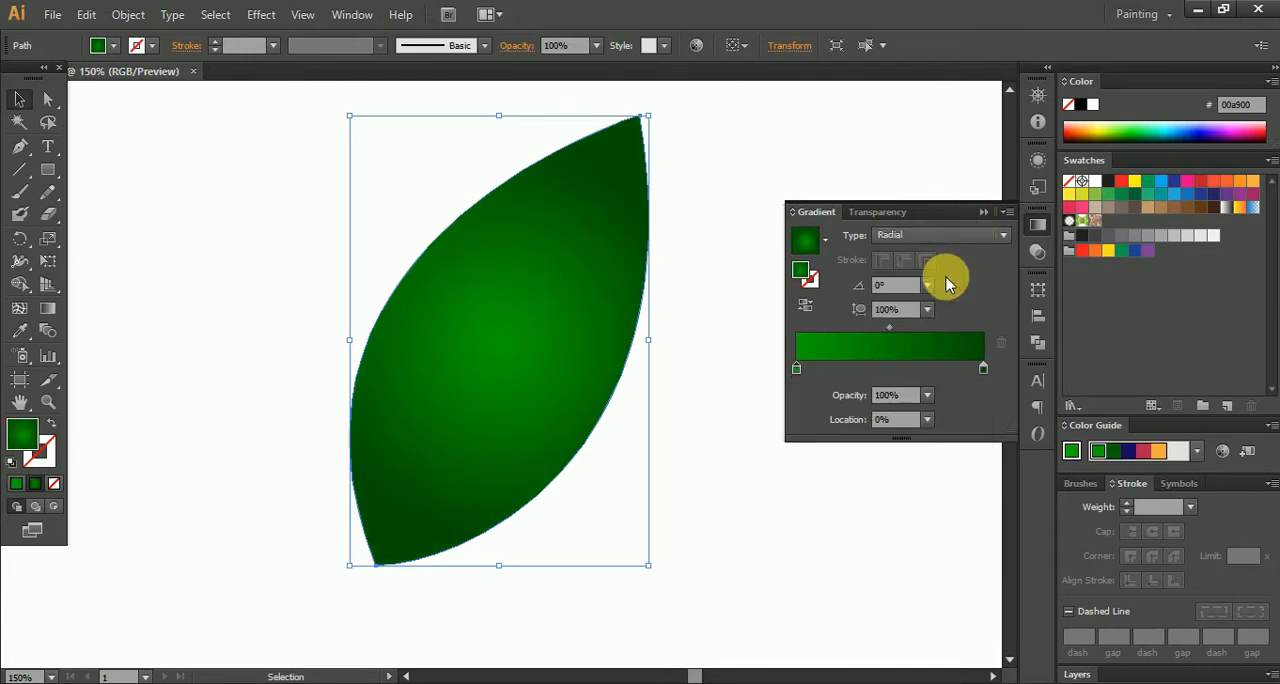
- Reshape the radial gradient into an ellipse along the leaf's length, at an angle of about 59° and an aspect ratio of about 44.6%
left_click(50, 310)
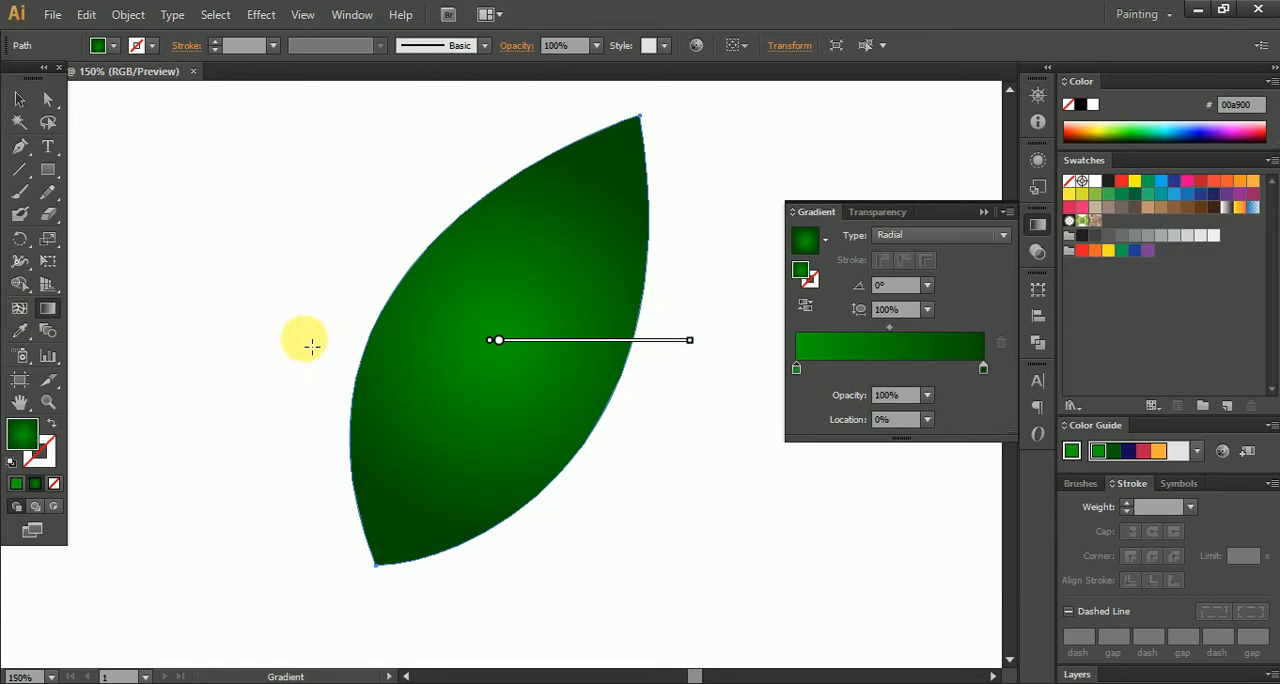
left_click_drag(309, 340, 381, 345)
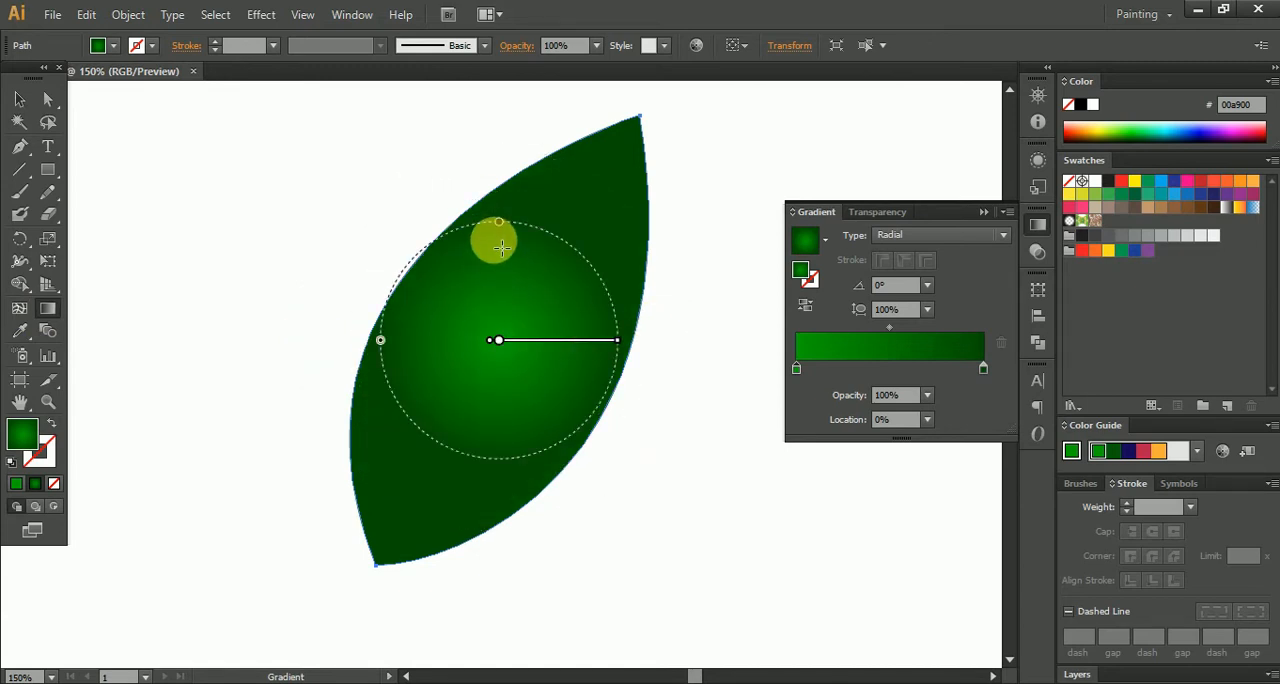
left_click_drag(500, 228, 494, 289)
left_click_drag(609, 343, 591, 212)
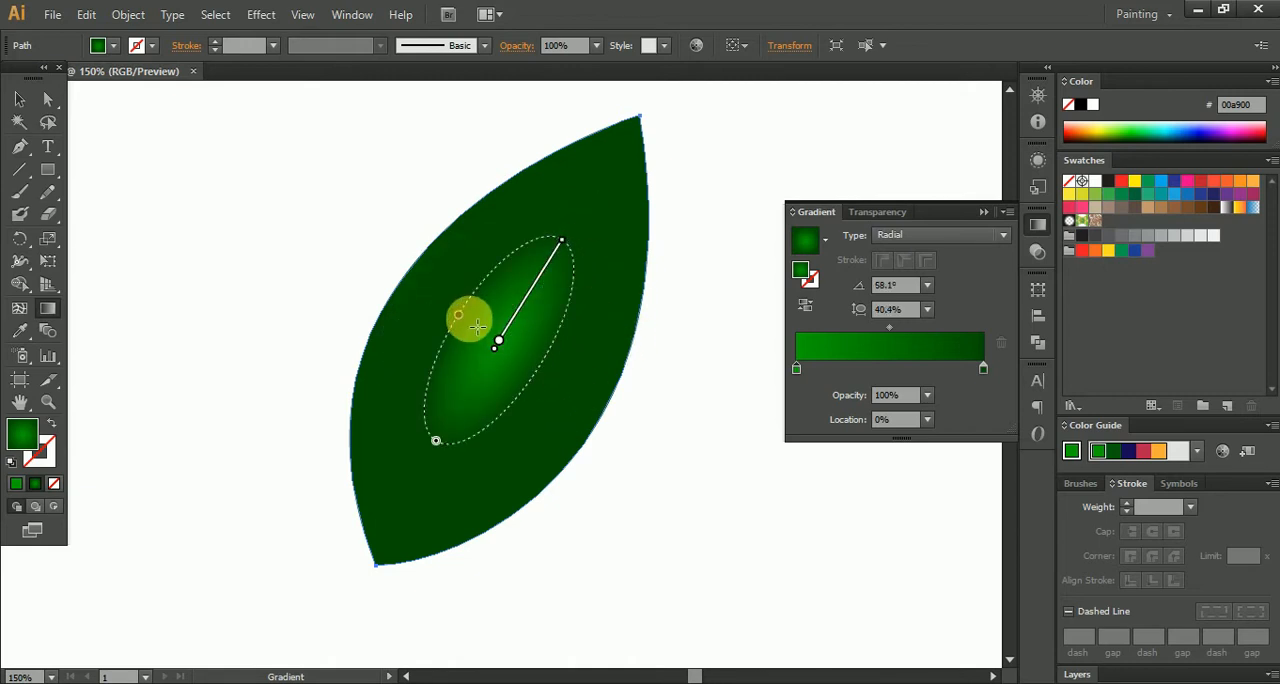
left_click_drag(462, 318, 403, 281)
left_click_drag(562, 242, 634, 121)
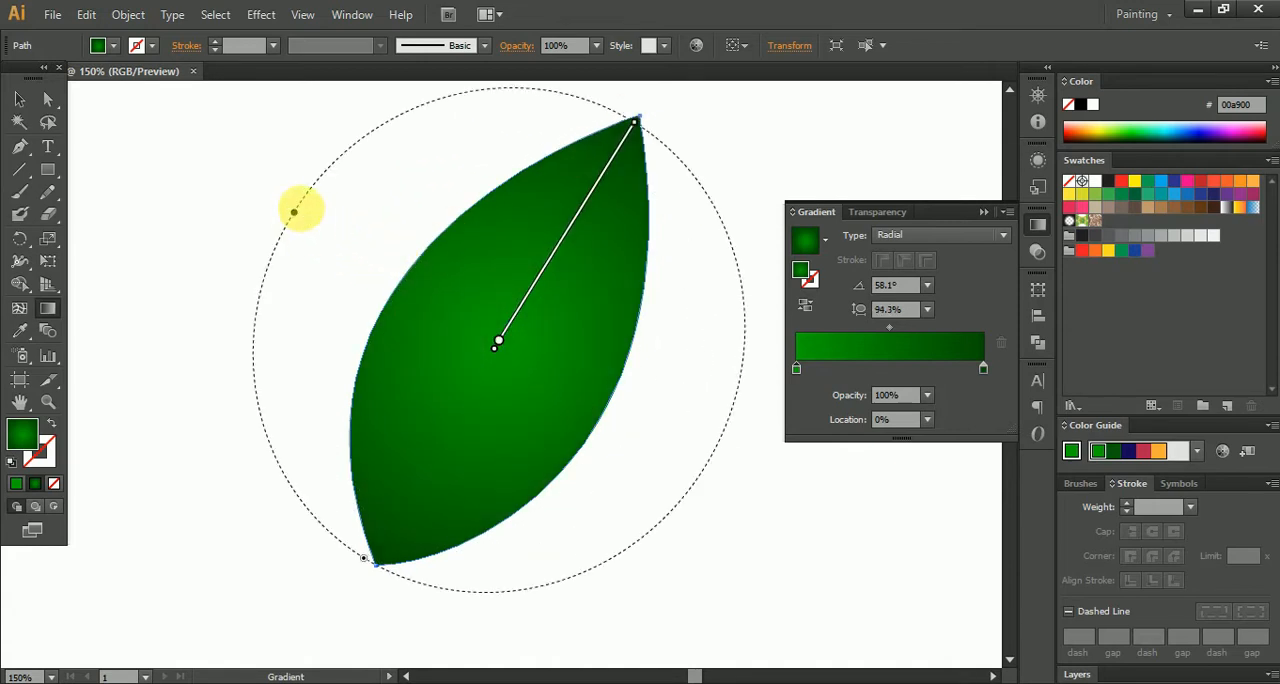
left_click_drag(293, 213, 390, 310)
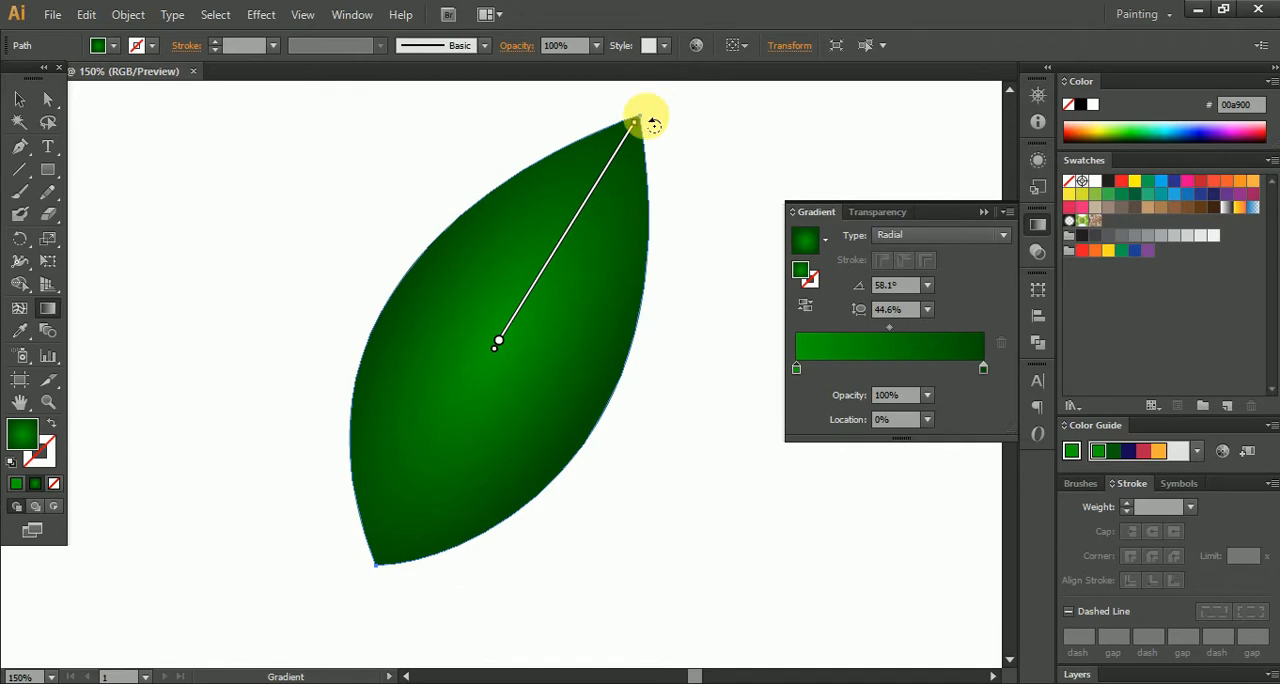
left_click(20, 99)
left_click(123, 149)
- Offset the leaf's path by -15 px with Miter joins and preview on, then deselect
left_click(543, 377)
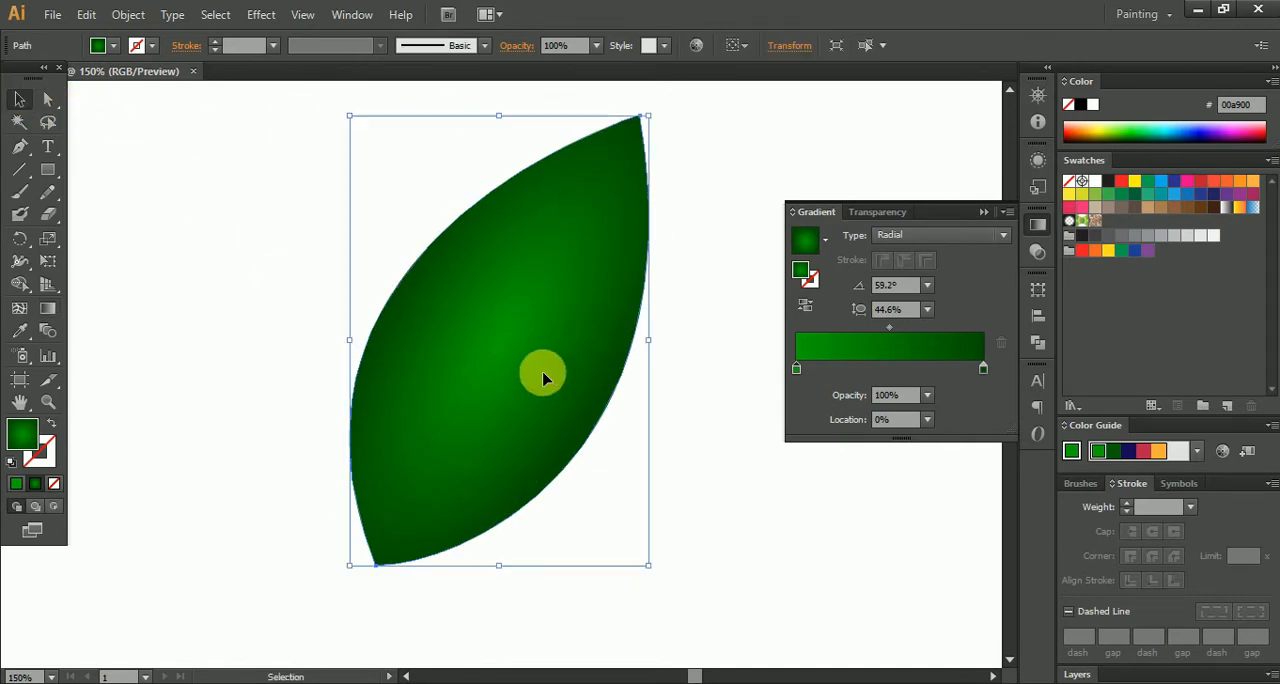
left_click(128, 14)
mouse_move(284, 394)
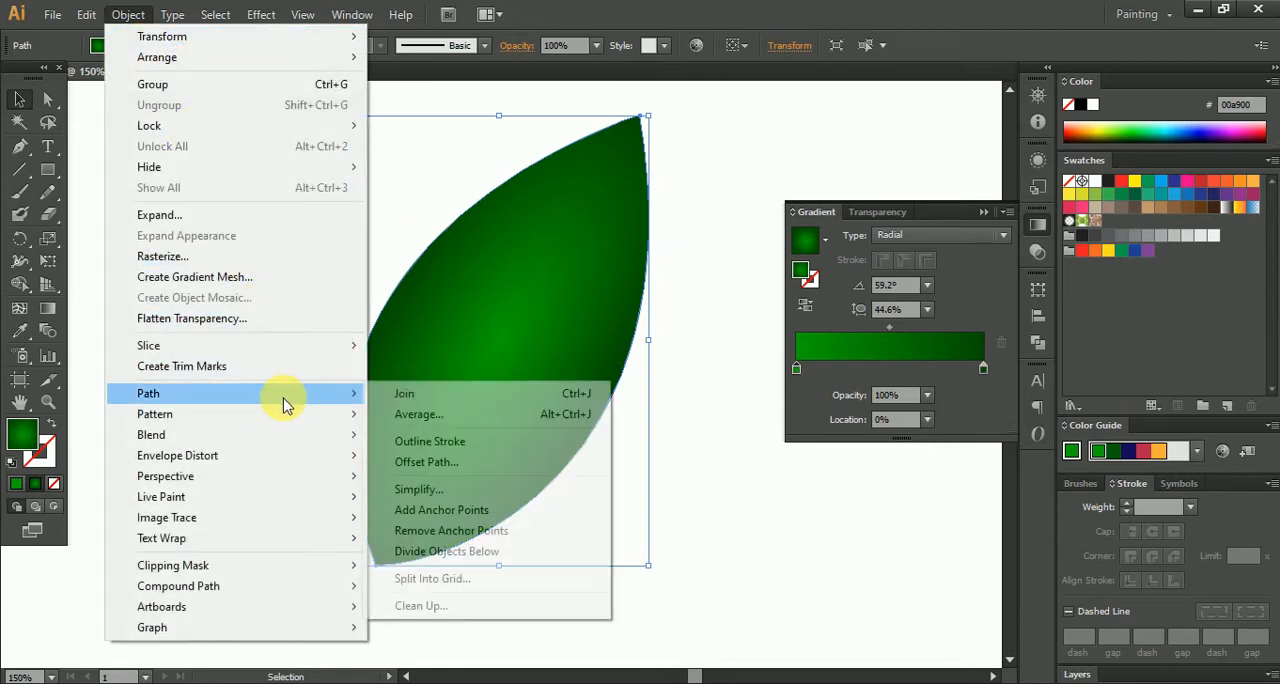
left_click(446, 463)
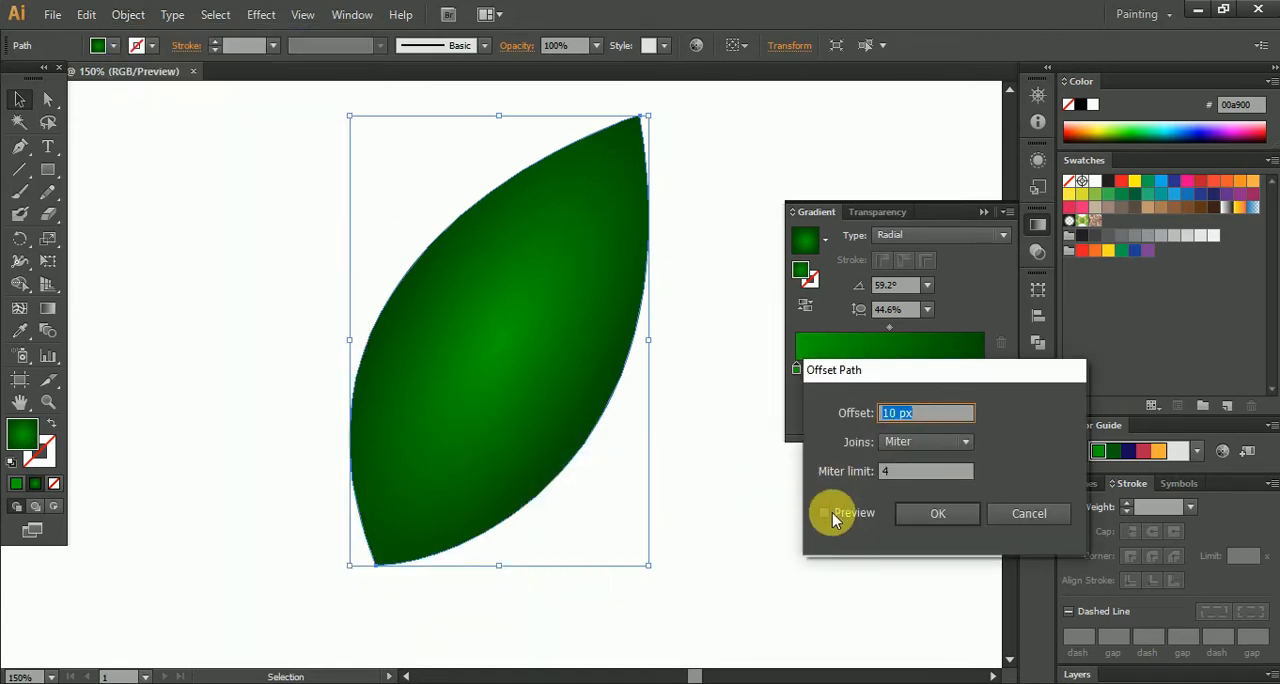
left_click(826, 512)
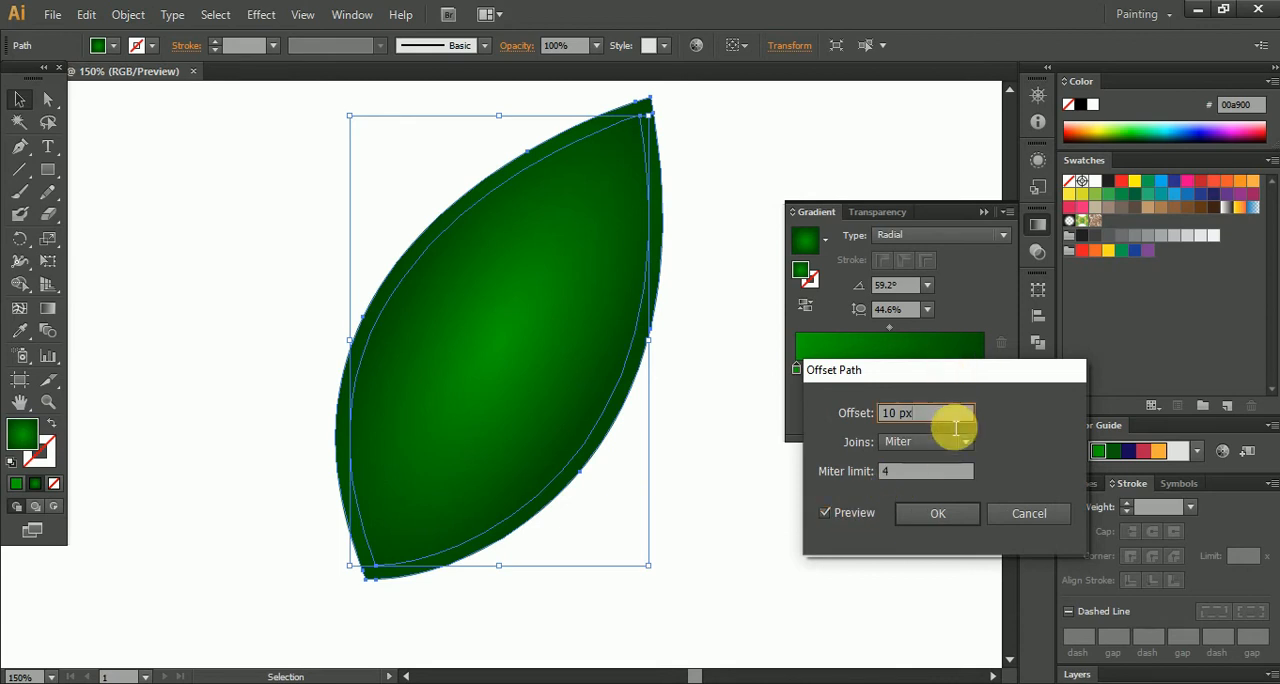
type("-")
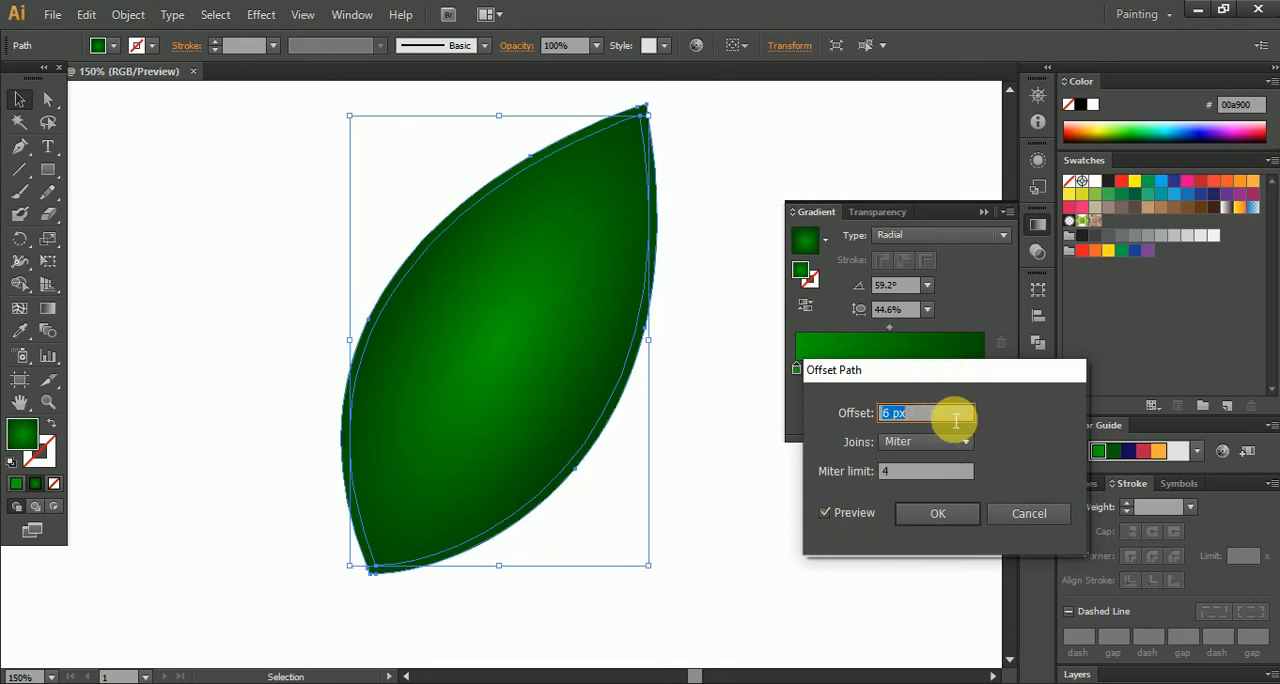
key("Down")
key("Down")
key("Down")
key("Down")
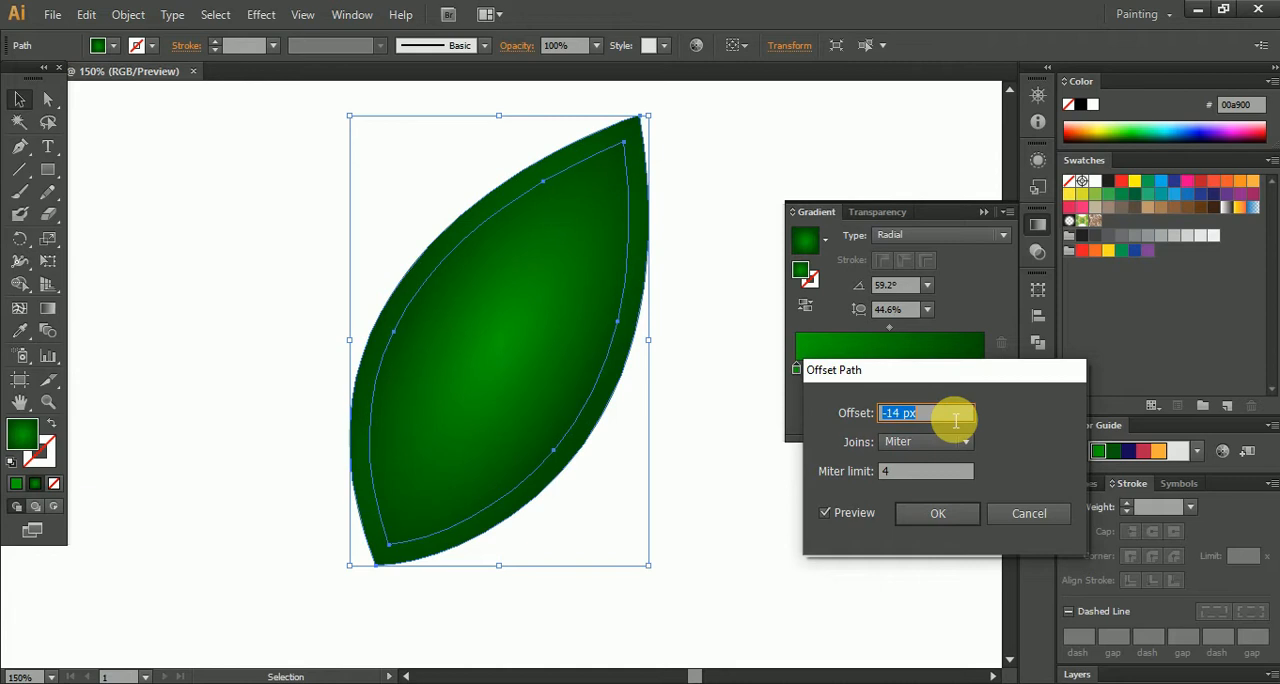
key("Down")
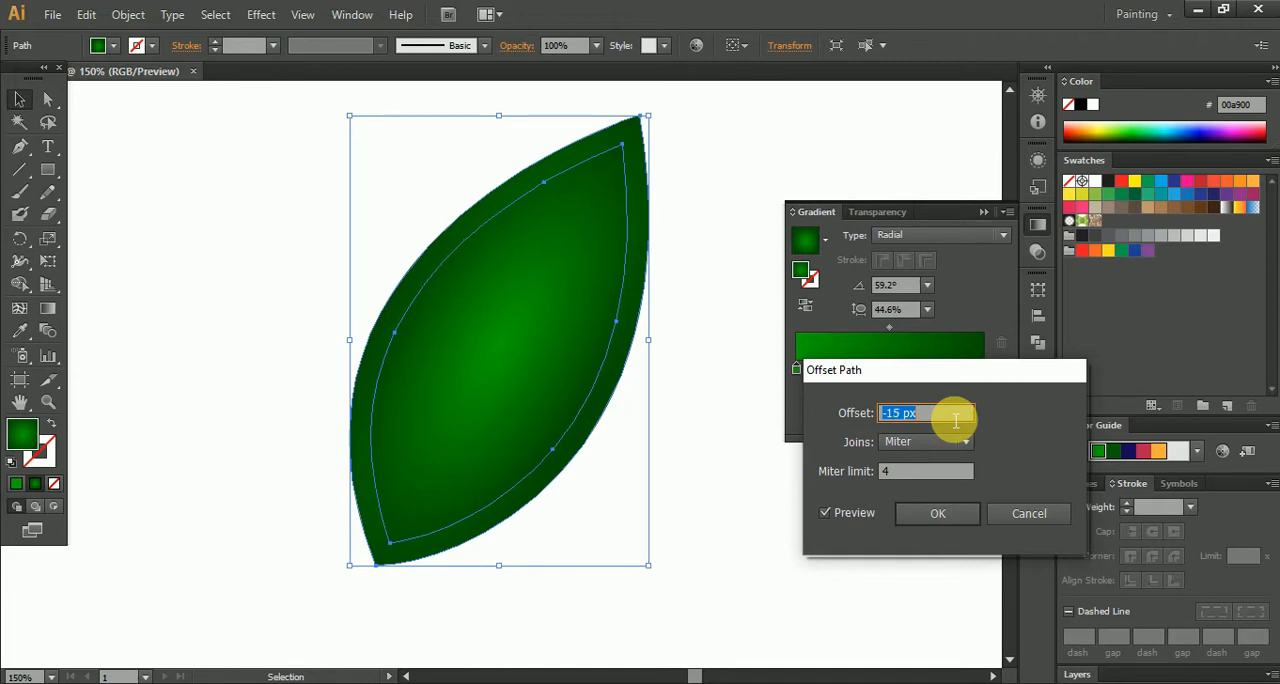
left_click(938, 512)
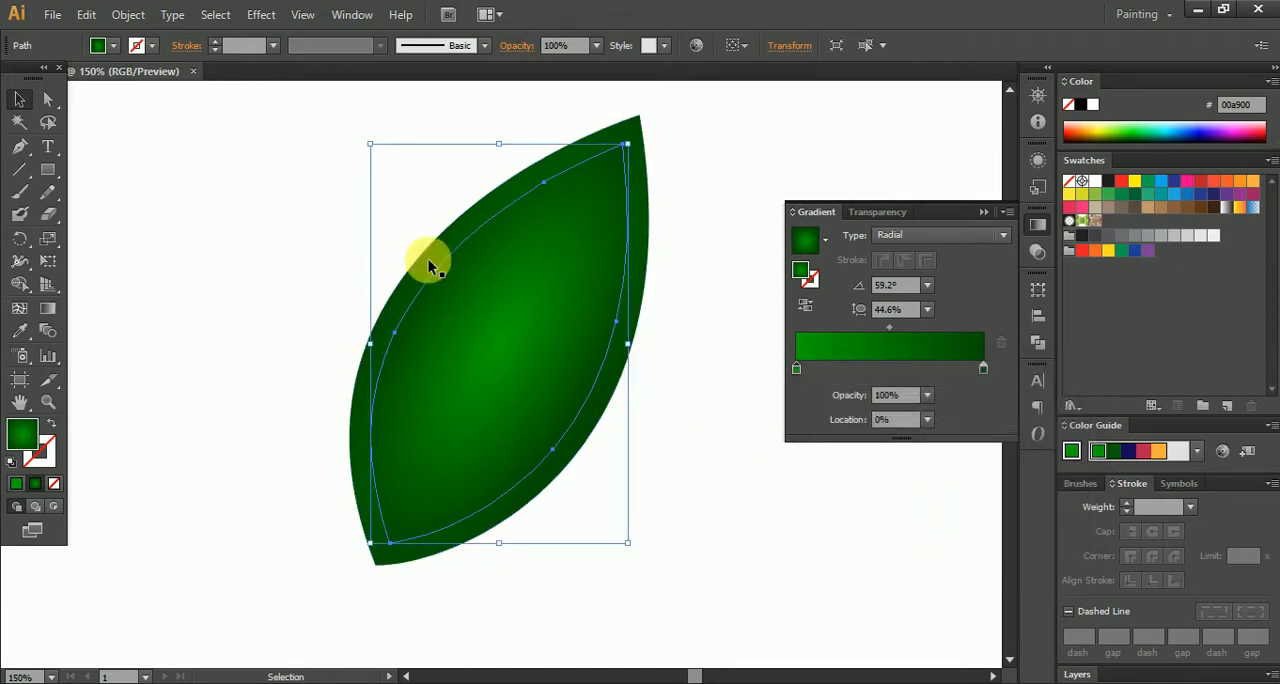
left_click(171, 152)
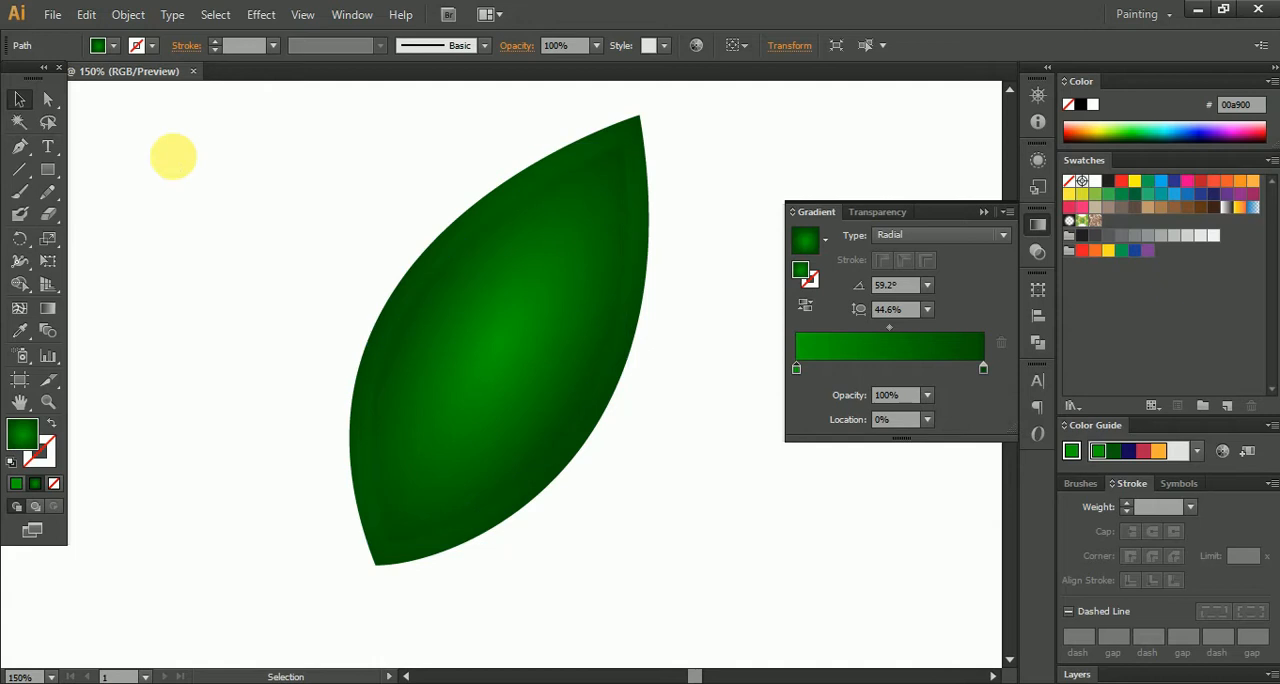
- Cut away the inner offset copy of the leaf
left_click(498, 341)
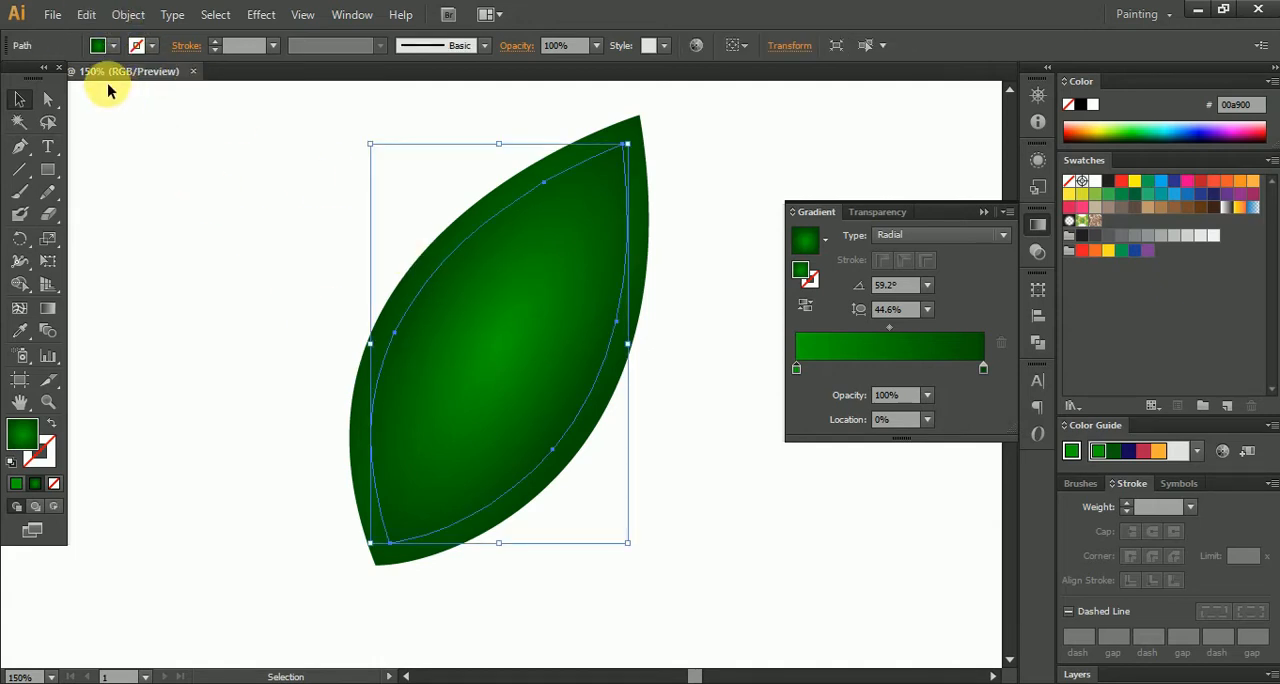
key("ctrl+x")
- Offset the leaf's path by -82 px with Miter joins to create a narrow sliver at its centre
left_click(441, 308)
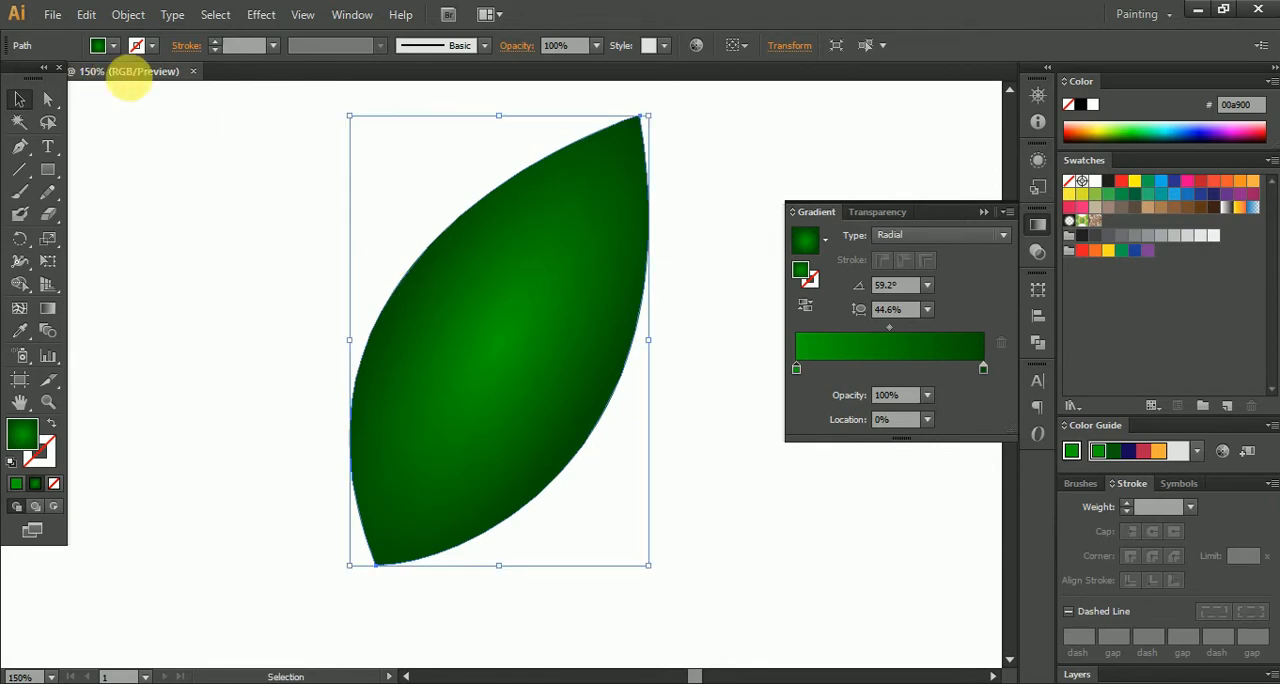
left_click(125, 14)
mouse_move(336, 398)
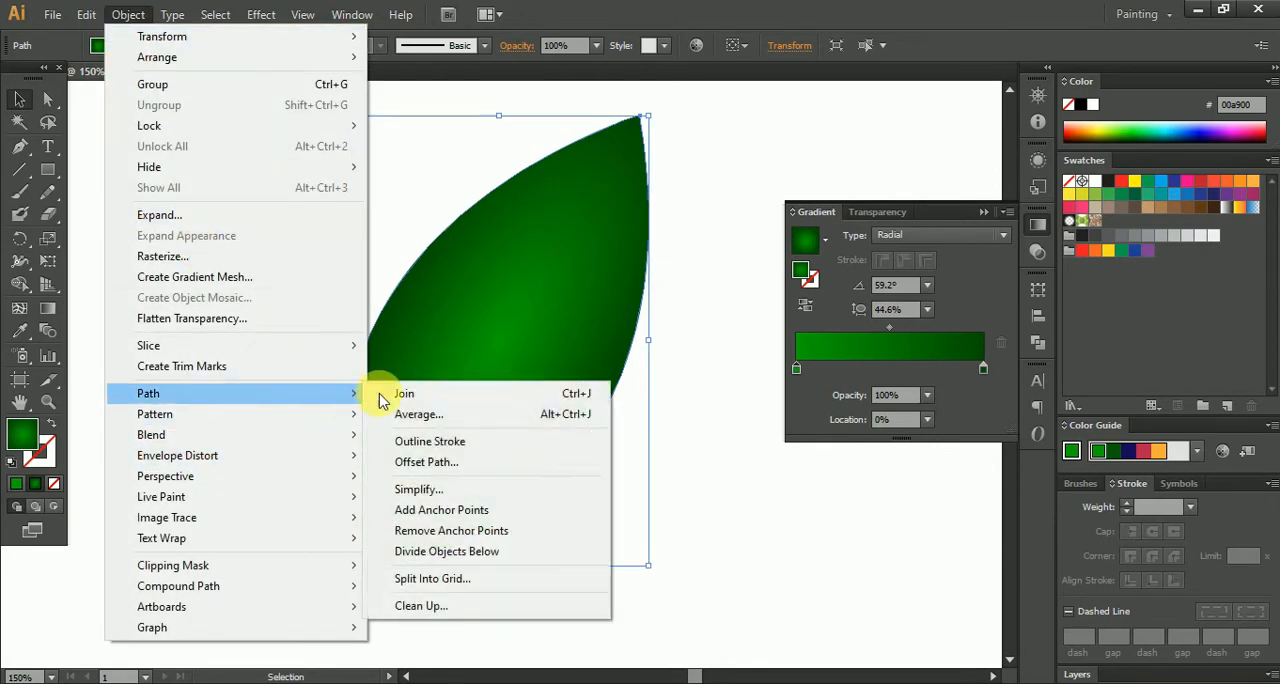
left_click(470, 462)
left_click(824, 512)
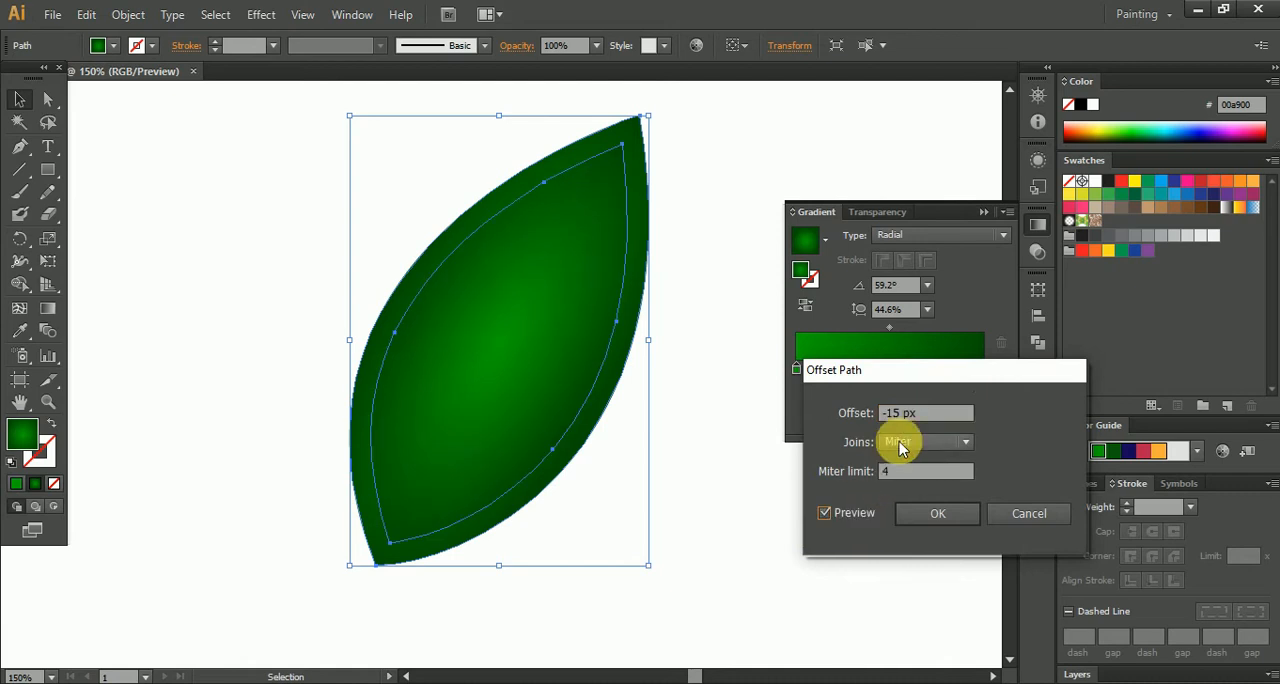
left_click(951, 413)
key("Down")
key("Down")
key("Down")
key("Down")
key("Down")
key("Down")
key("Down")
key("Down")
key("Down")
key("Down")
key("Down")
key("Down")
key("Down")
key("Down")
key("Down")
key("Down")
key("Down")
key("Down")
key("Down")
key("Down")
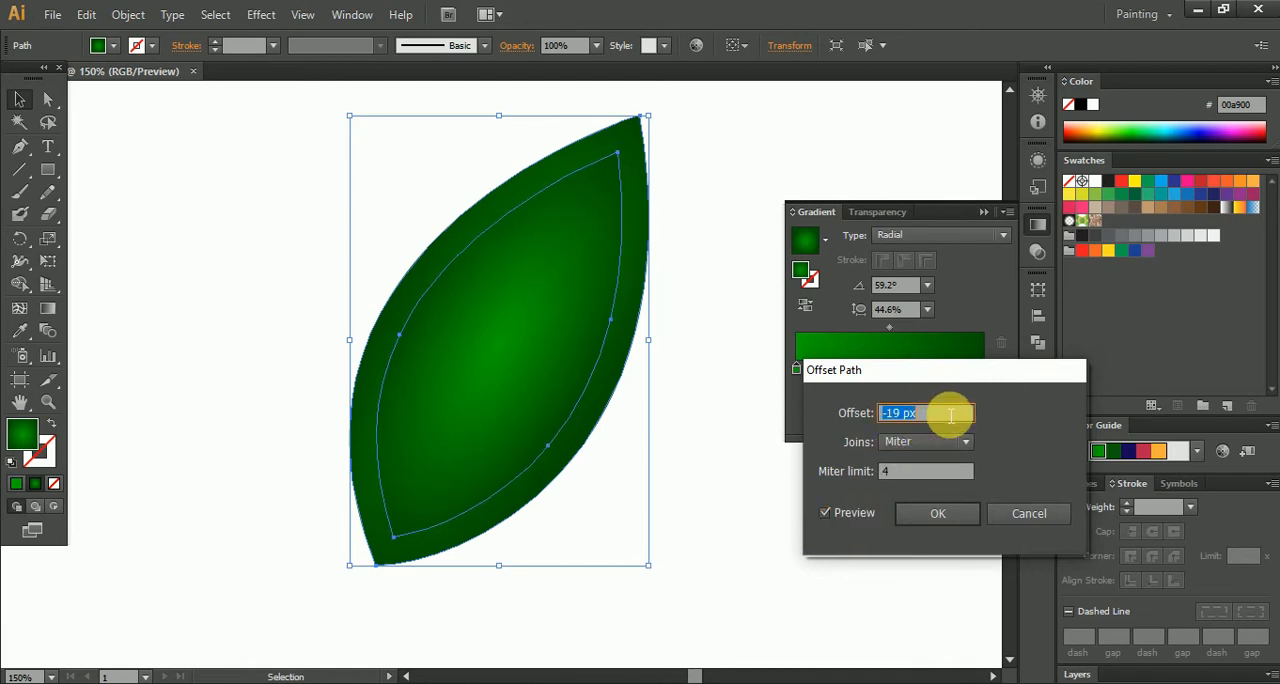
key("Down")
key("Down")
key("Down")
key("Down")
key("Down")
key("Down")
key("Down")
key("Down")
key("Down")
key("Down")
key("Down")
key("Down")
key("Down")
key("Down")
key("Down")
key("Down")
key("Down")
key("Down")
key("Down")
key("Down")
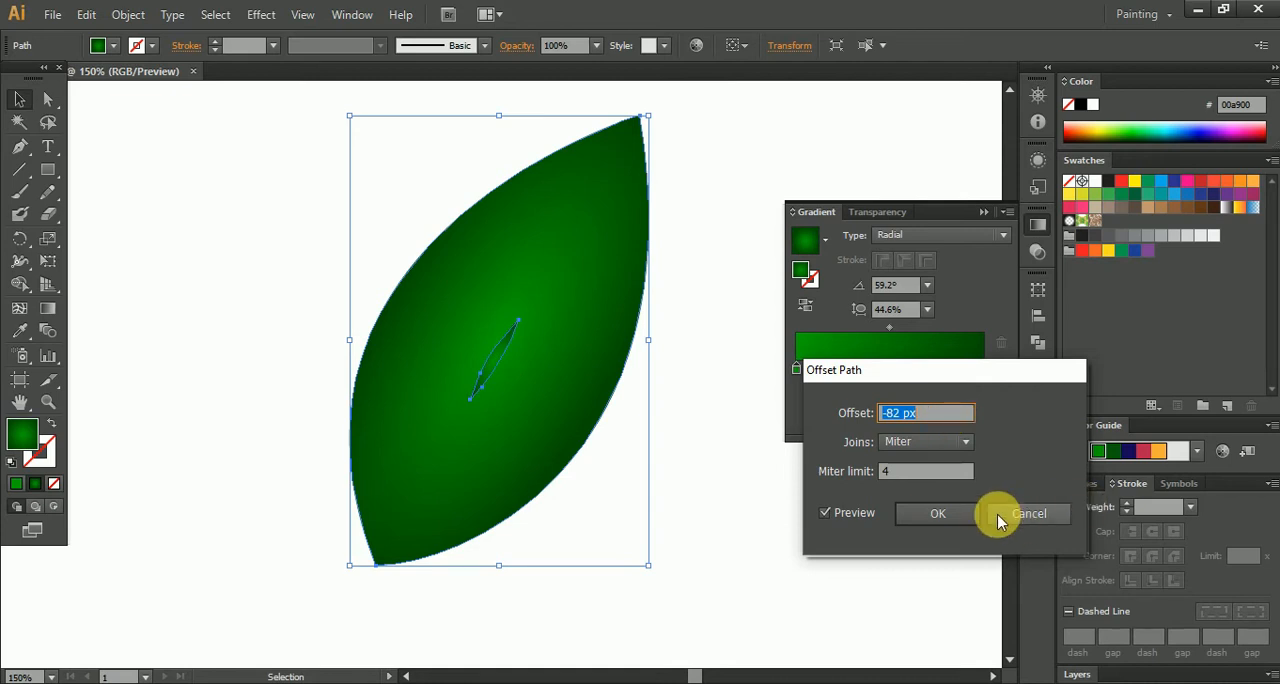
left_click(930, 512)
- Move the sliver's lower anchor point down to the leaf's bottom tip
scroll(498, 462, "up", 2, "alt")
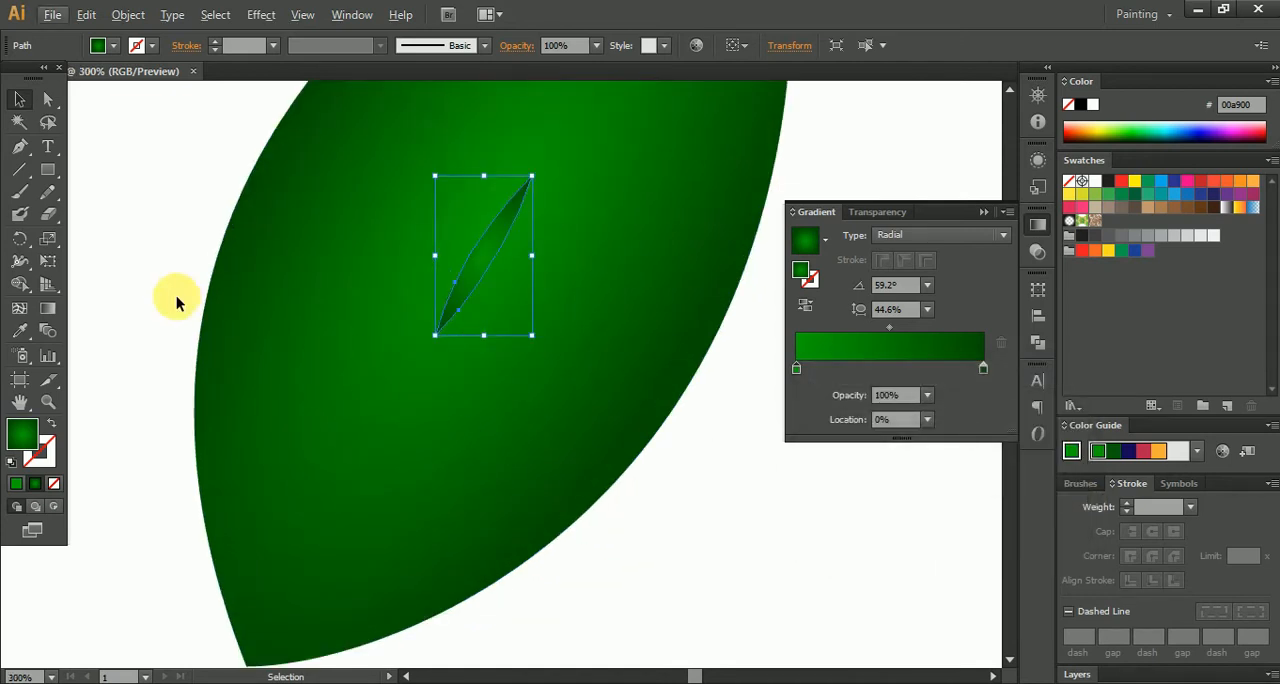
scroll(176, 295, "down", 2, "alt")
left_click(47, 99)
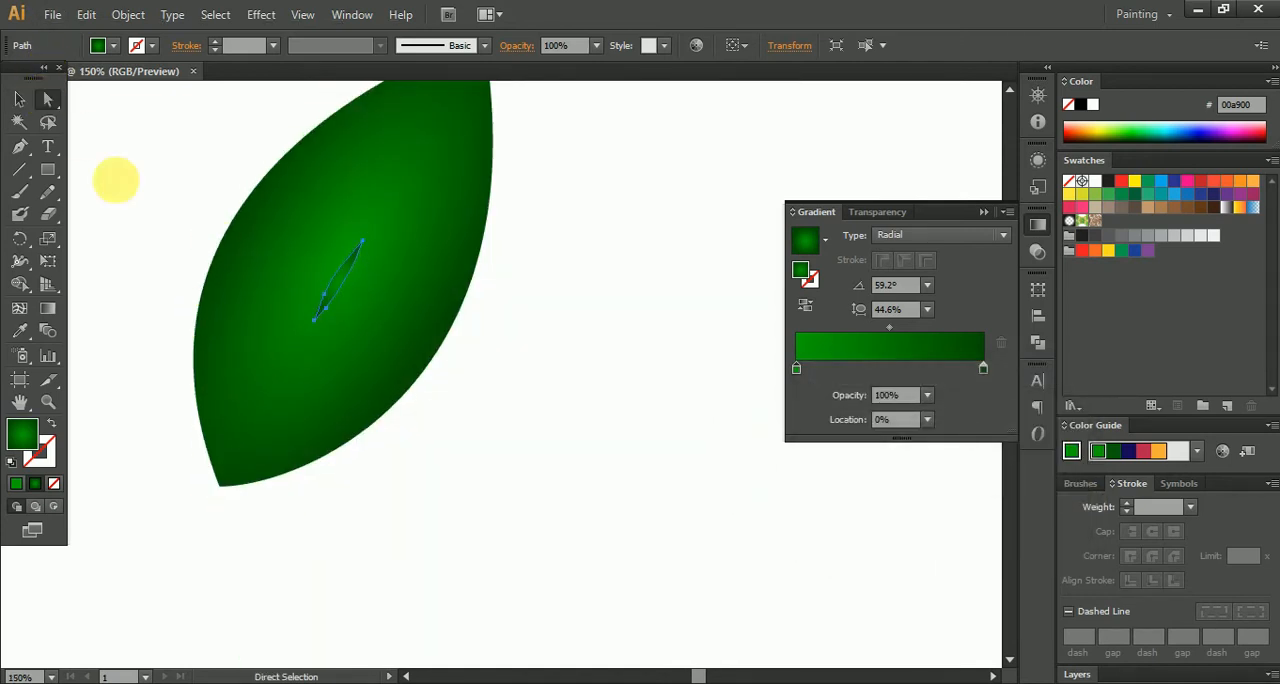
left_click_drag(318, 328, 228, 472)
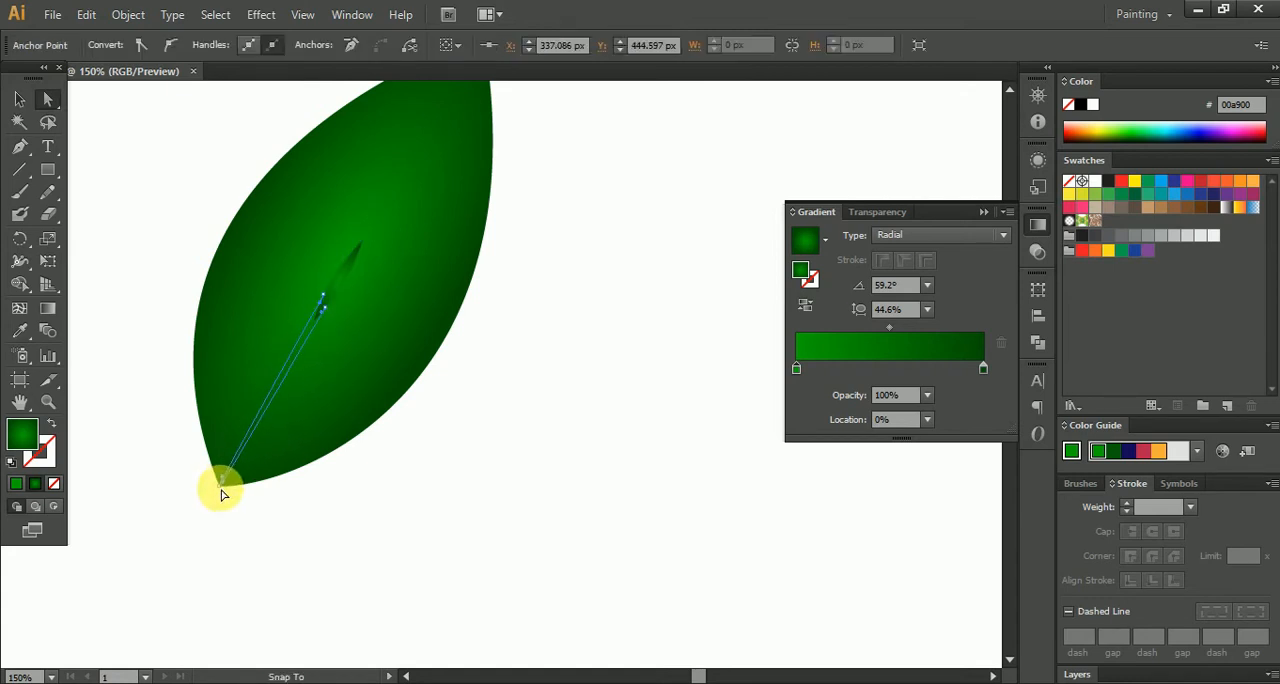
left_click(522, 380)
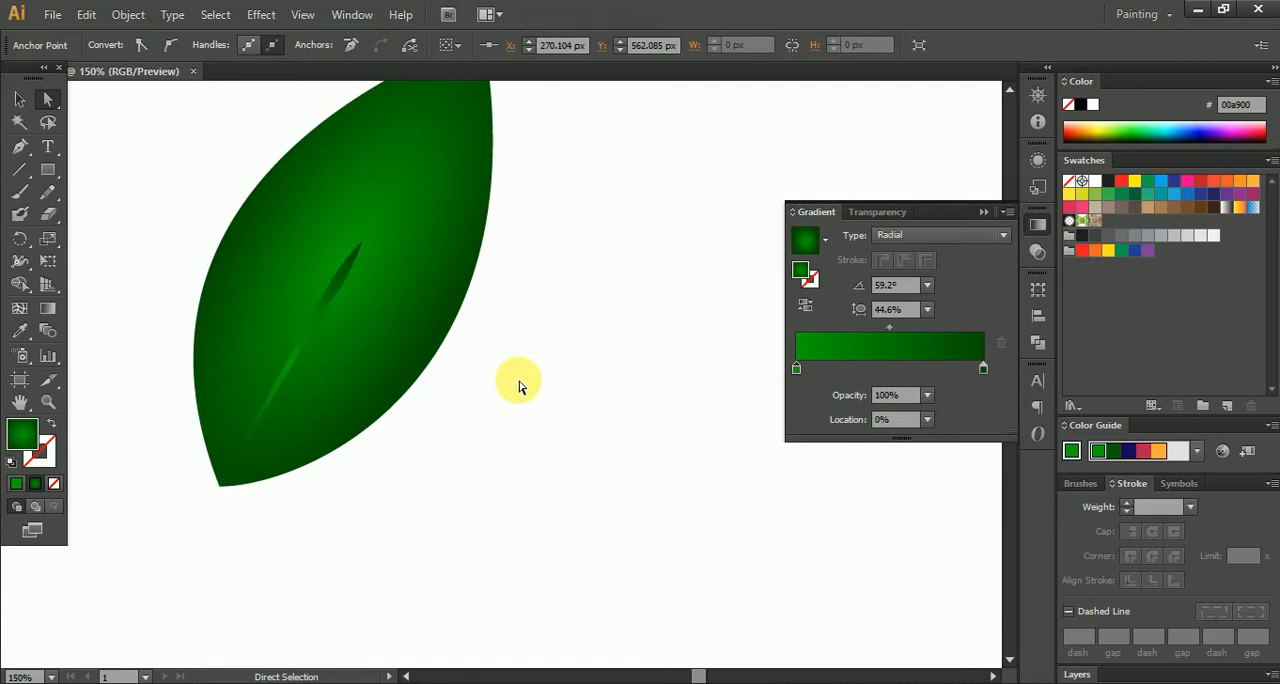
- Move the sliver's upper anchor point to the leaf's top tip so the sliver spans the leaf's full length
left_click_drag(438, 286, 346, 397)
scroll(345, 351, "up", 1)
left_click(338, 372)
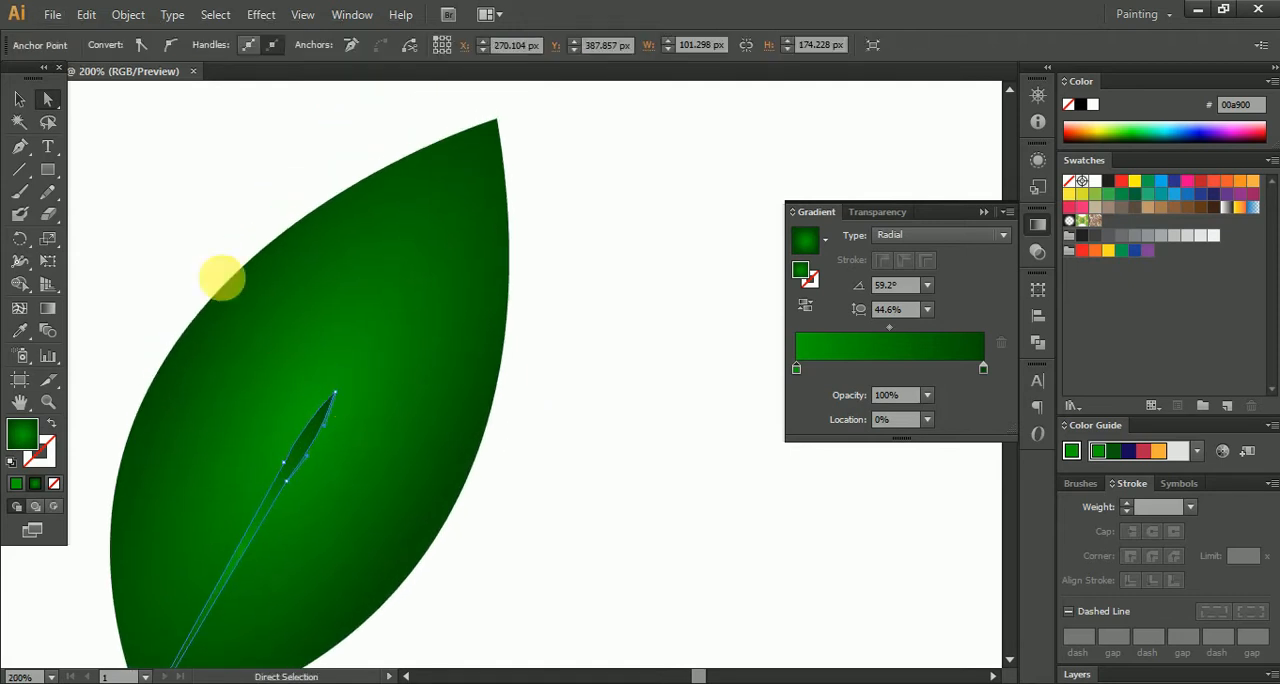
left_click(335, 393)
left_click_drag(340, 390, 407, 240)
key("ctrl+z")
left_click(333, 415)
left_click_drag(337, 399, 504, 133)
key("ctrl+z")
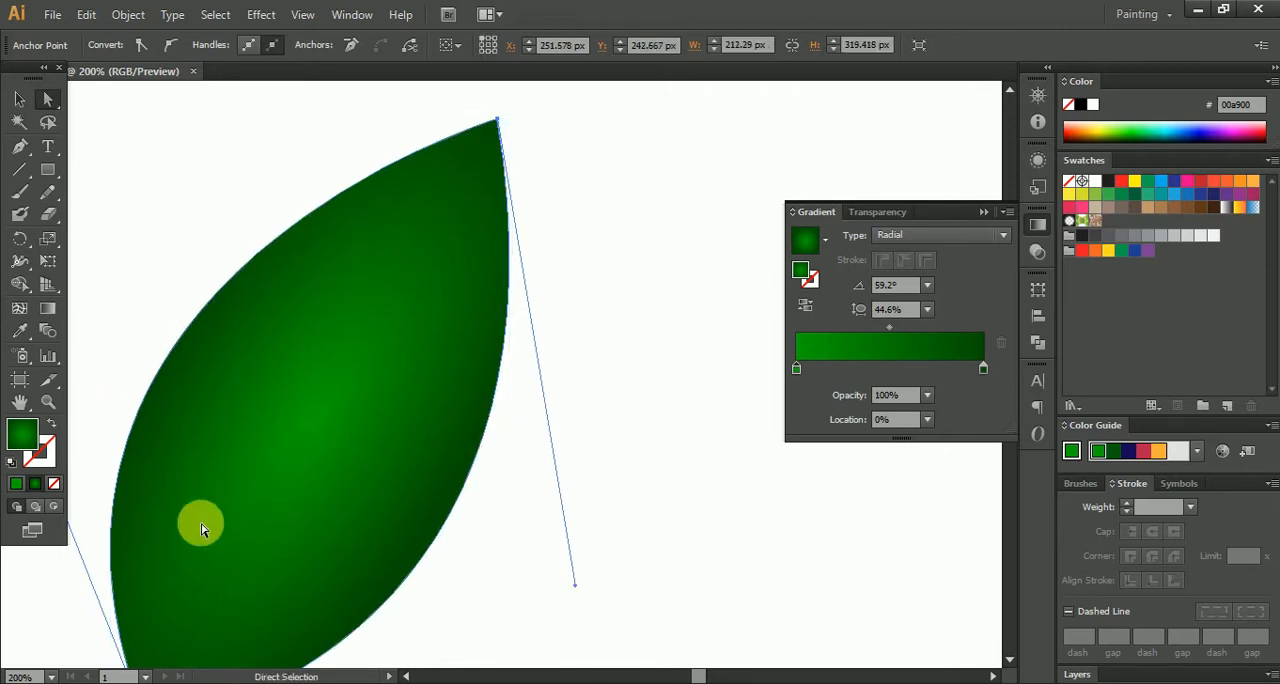
- Reverse the radial gradient of the narrow central shape
left_click(286, 487)
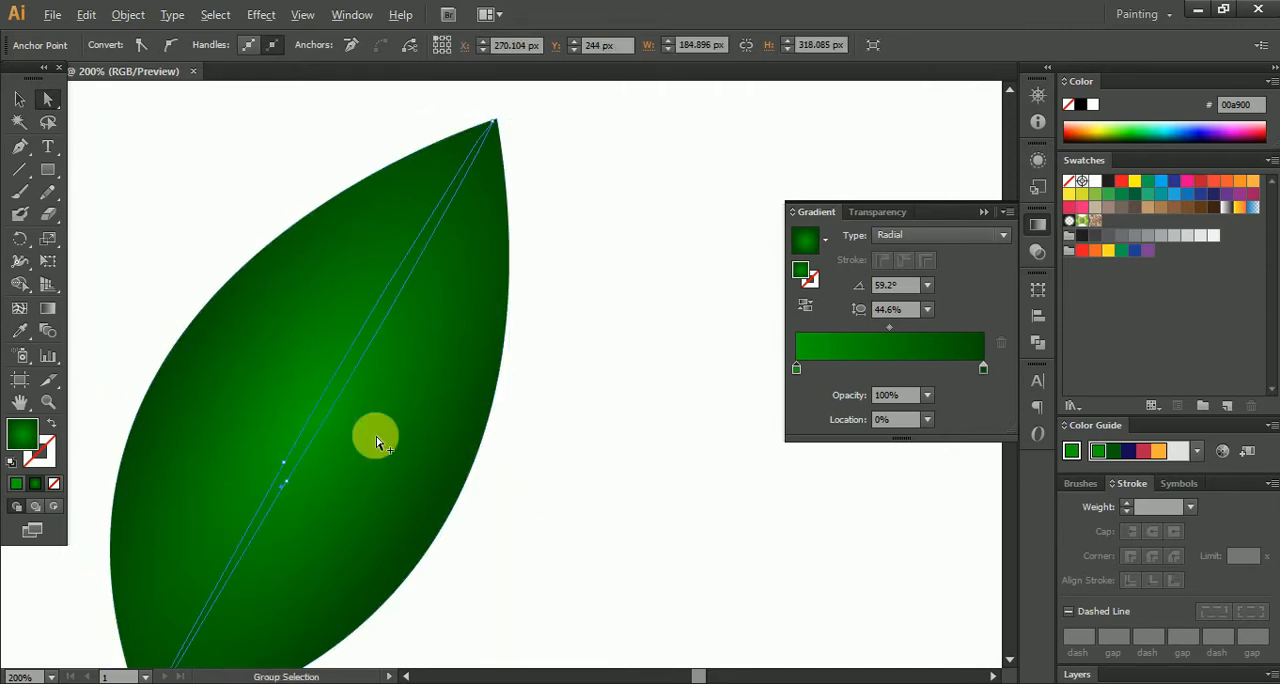
scroll(377, 441, "down", 1)
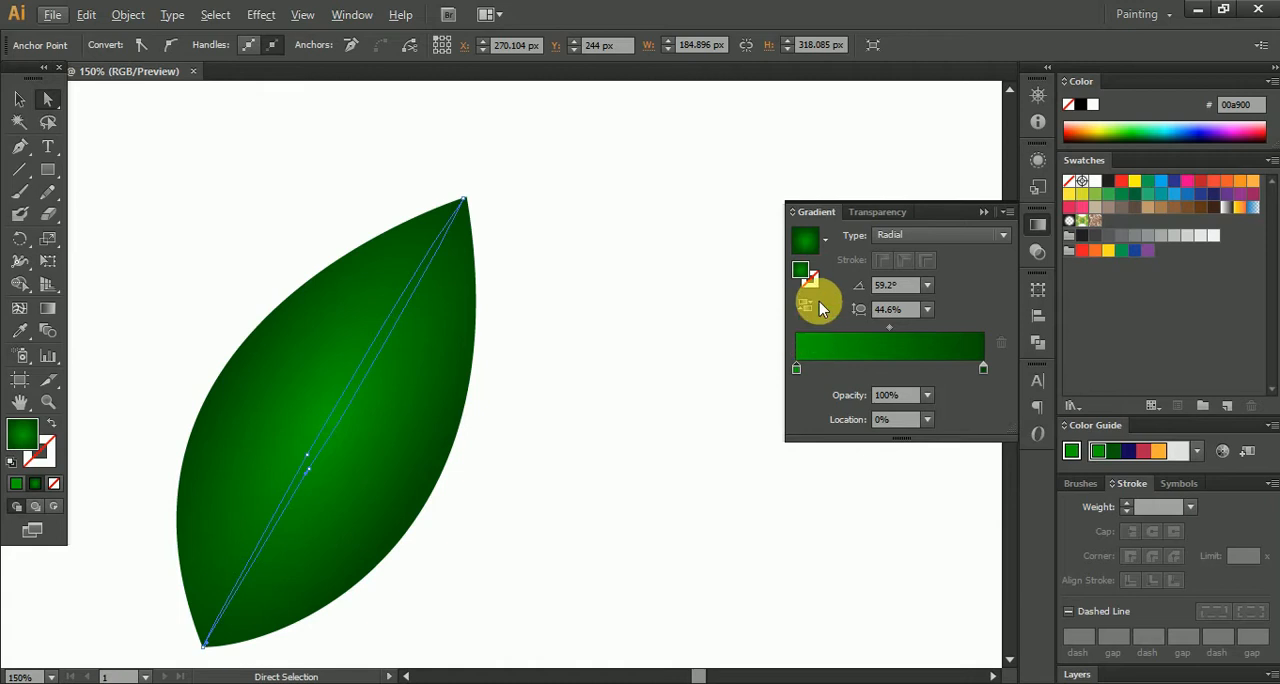
left_click(808, 305)
- Select the leaf together with its narrow central shape and make a blend between them
left_click(19, 100)
left_click_drag(175, 153, 557, 506)
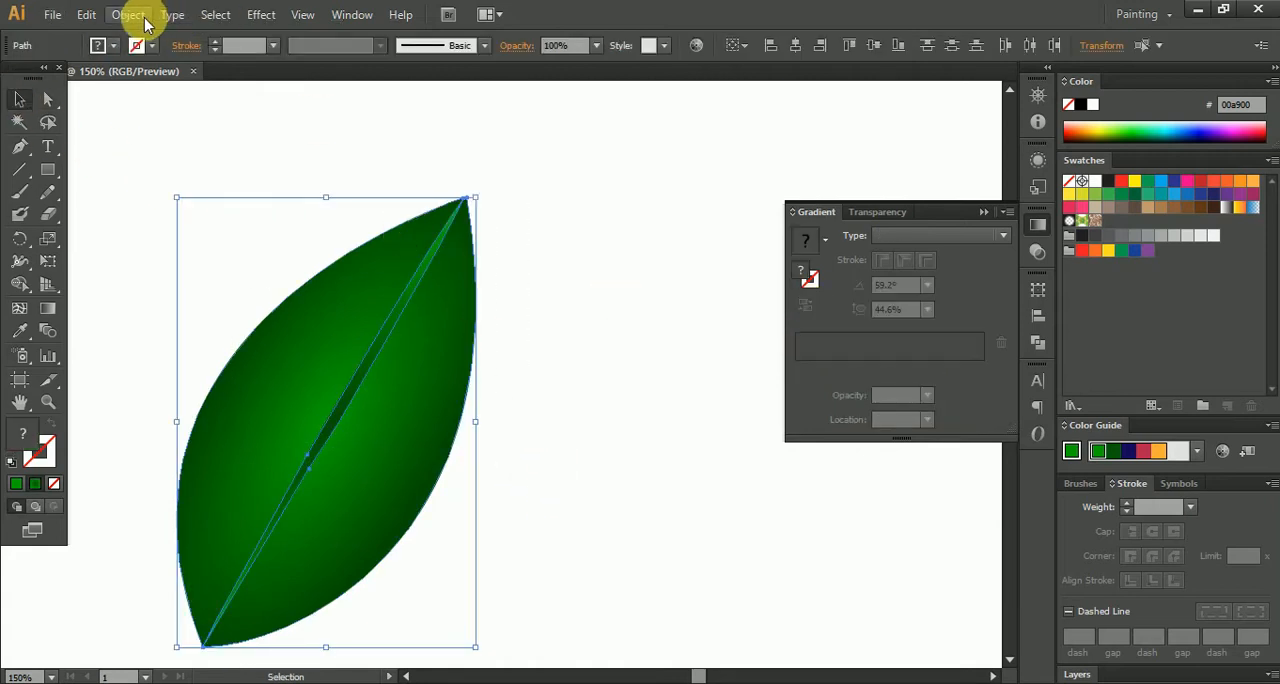
left_click(145, 20)
mouse_move(247, 440)
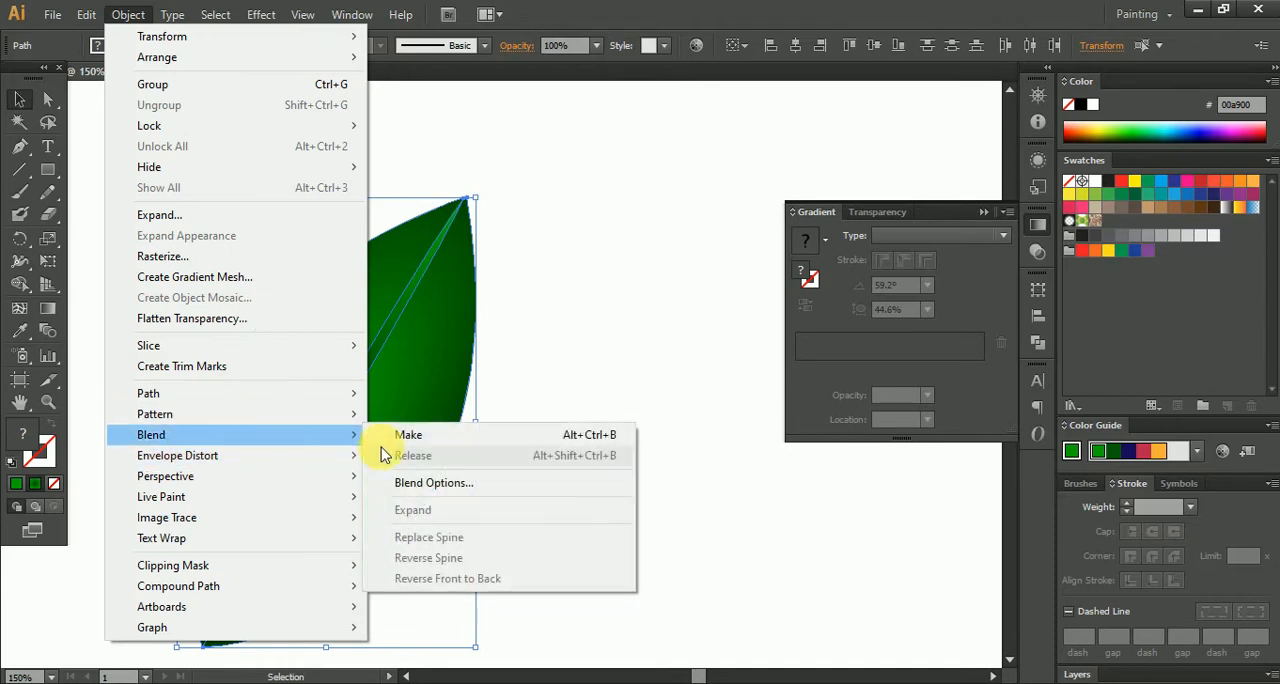
left_click(408, 436)
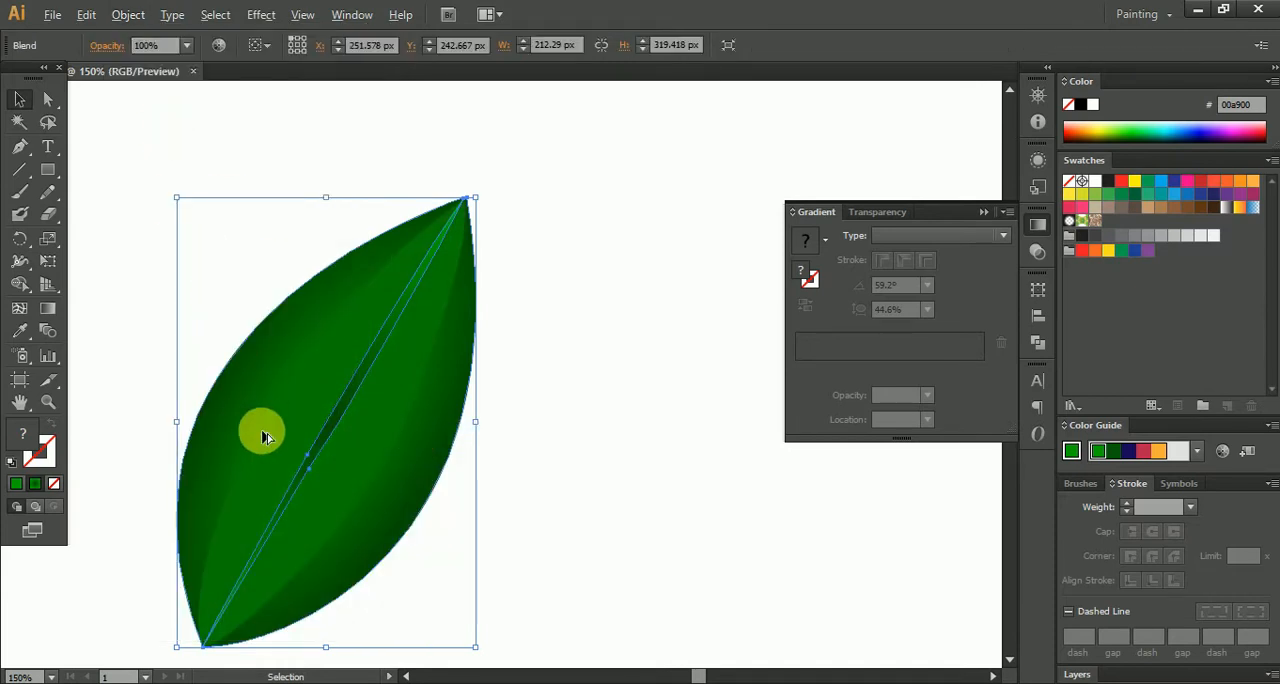
- Set the blend's spacing to Specified Steps with 4 steps and preview on, then deselect
scroll(263, 437, "up", 1)
left_click(128, 16)
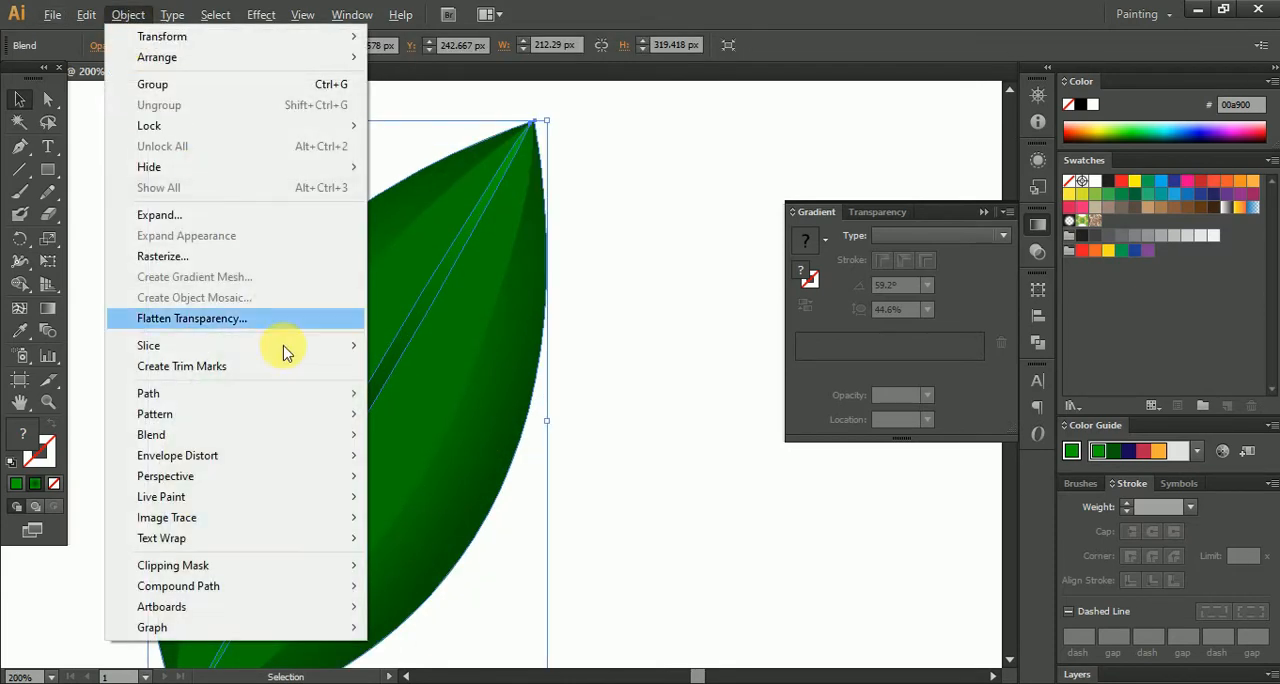
mouse_move(310, 425)
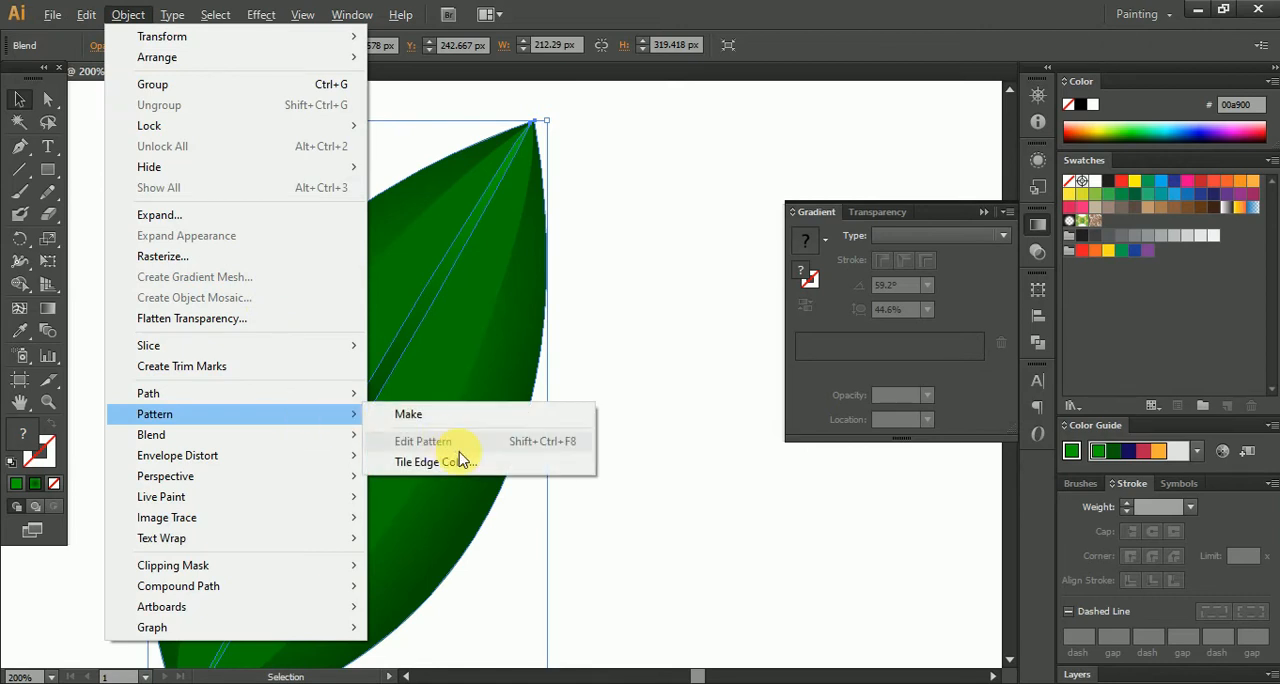
mouse_move(243, 435)
left_click(467, 488)
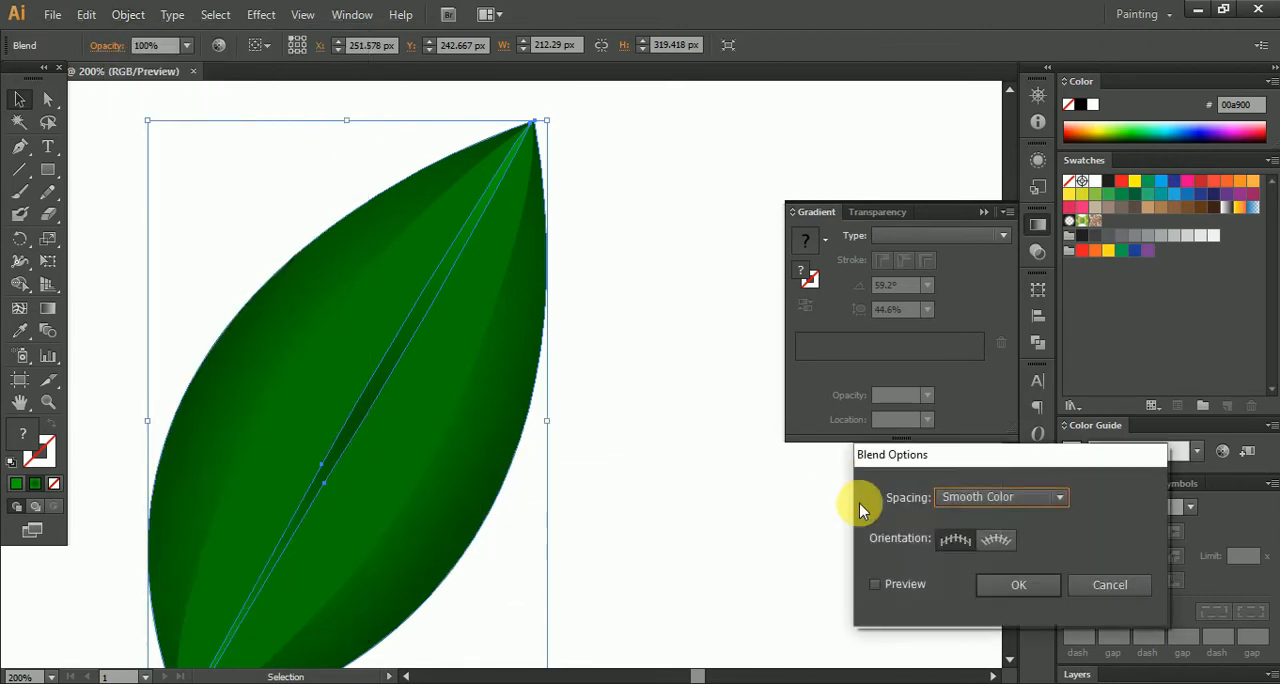
left_click(1006, 499)
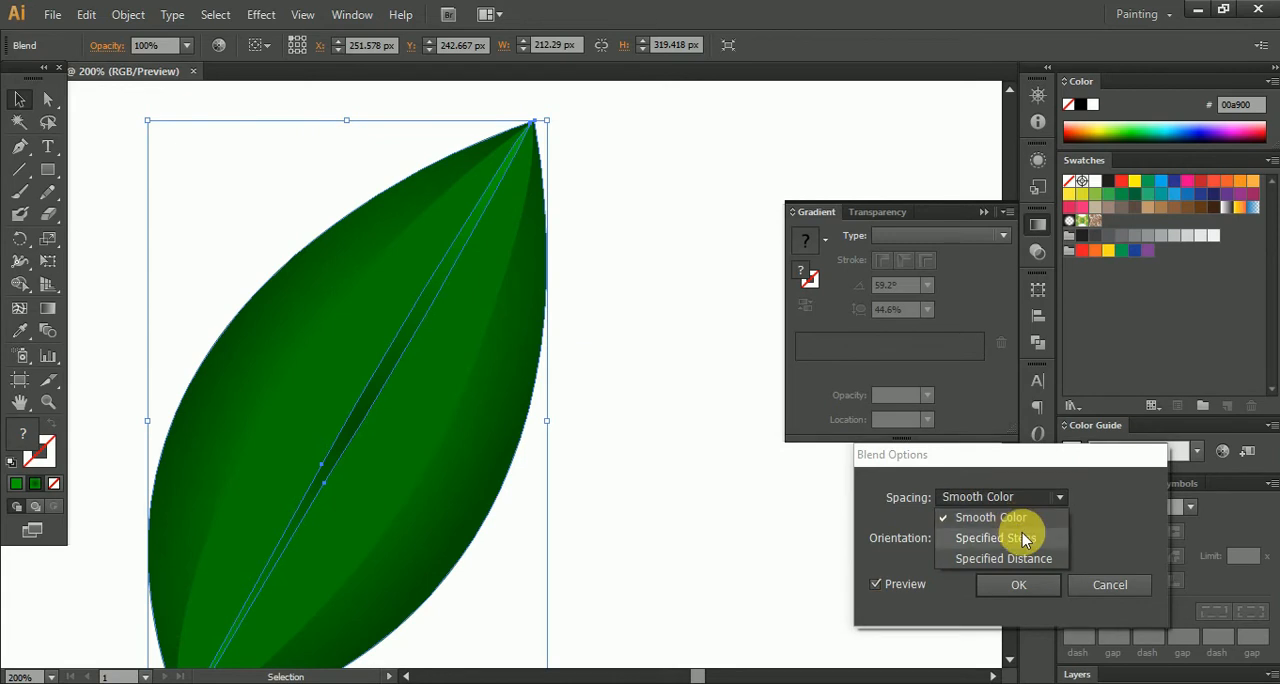
left_click(1010, 534)
type("4")
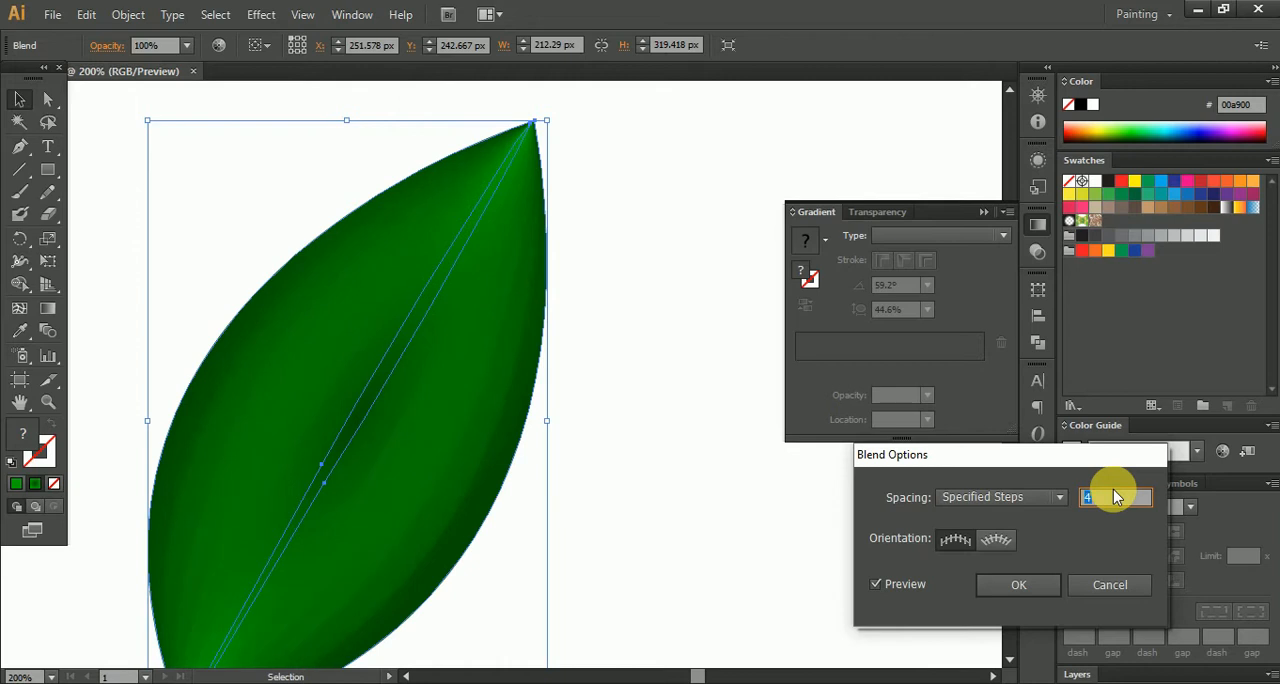
left_click(1018, 585)
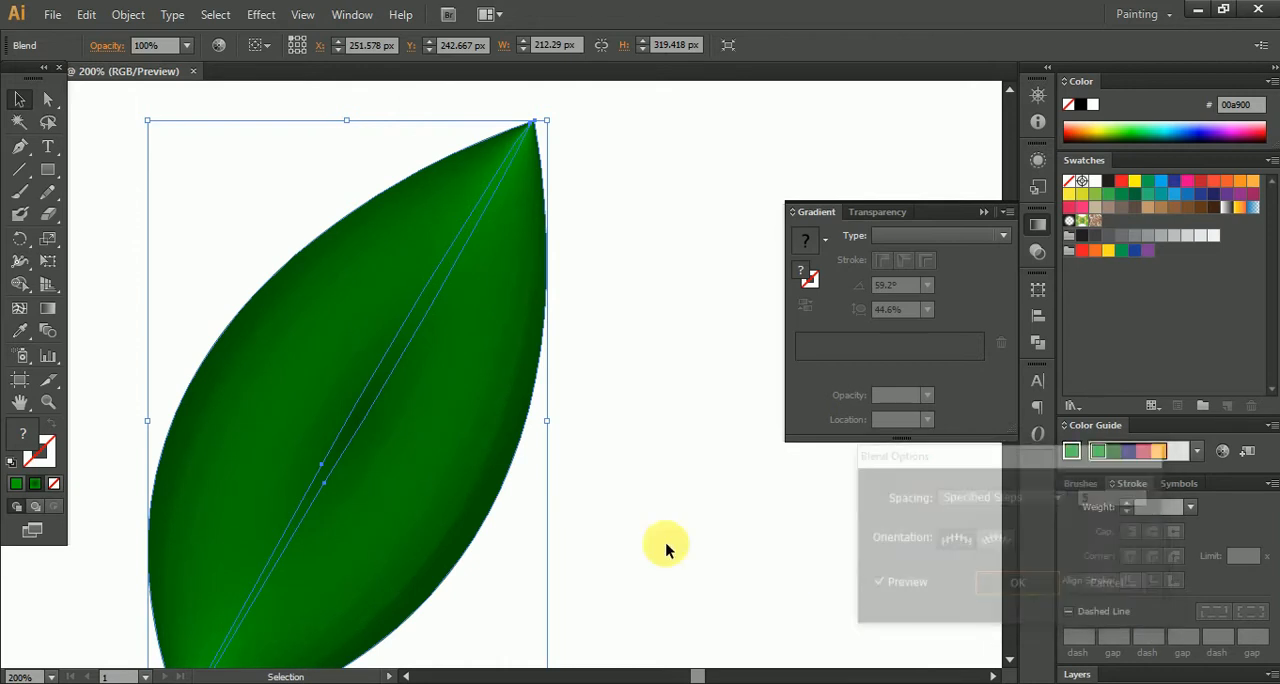
left_click(644, 536)
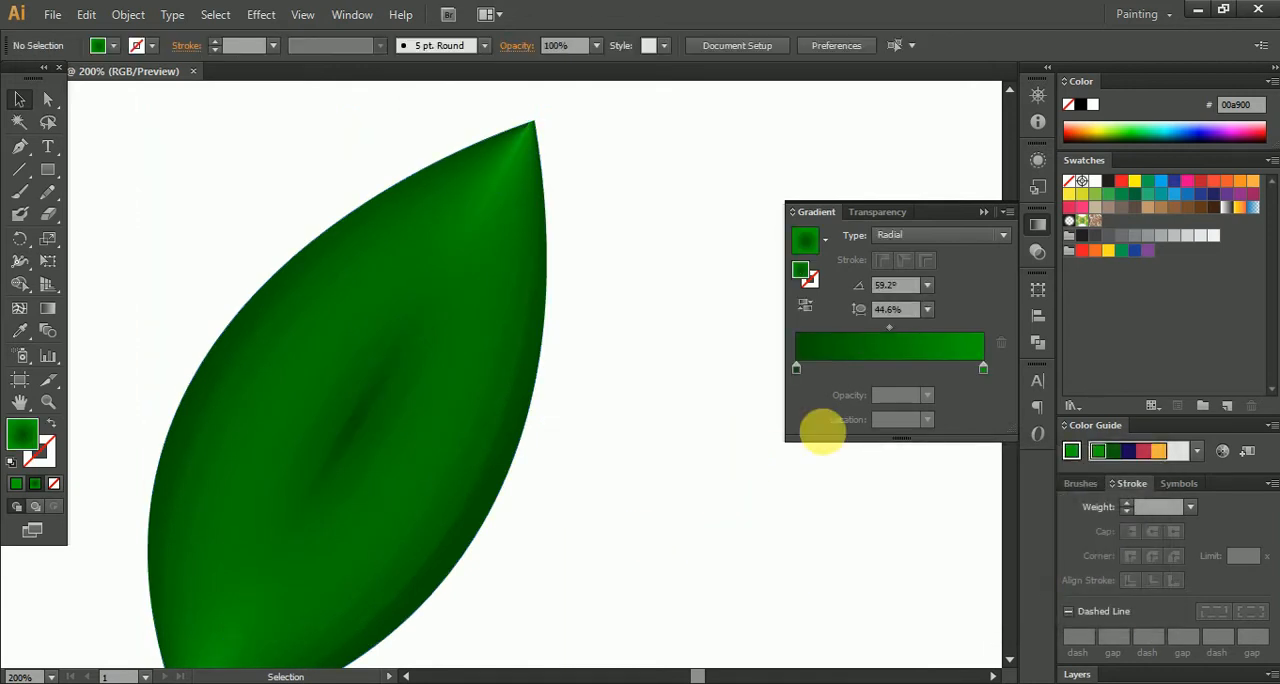
- Inside the blend, recolour the bright end stop of the central shape's radial gradient to R 129, G 224, B 0
double_click(340, 434)
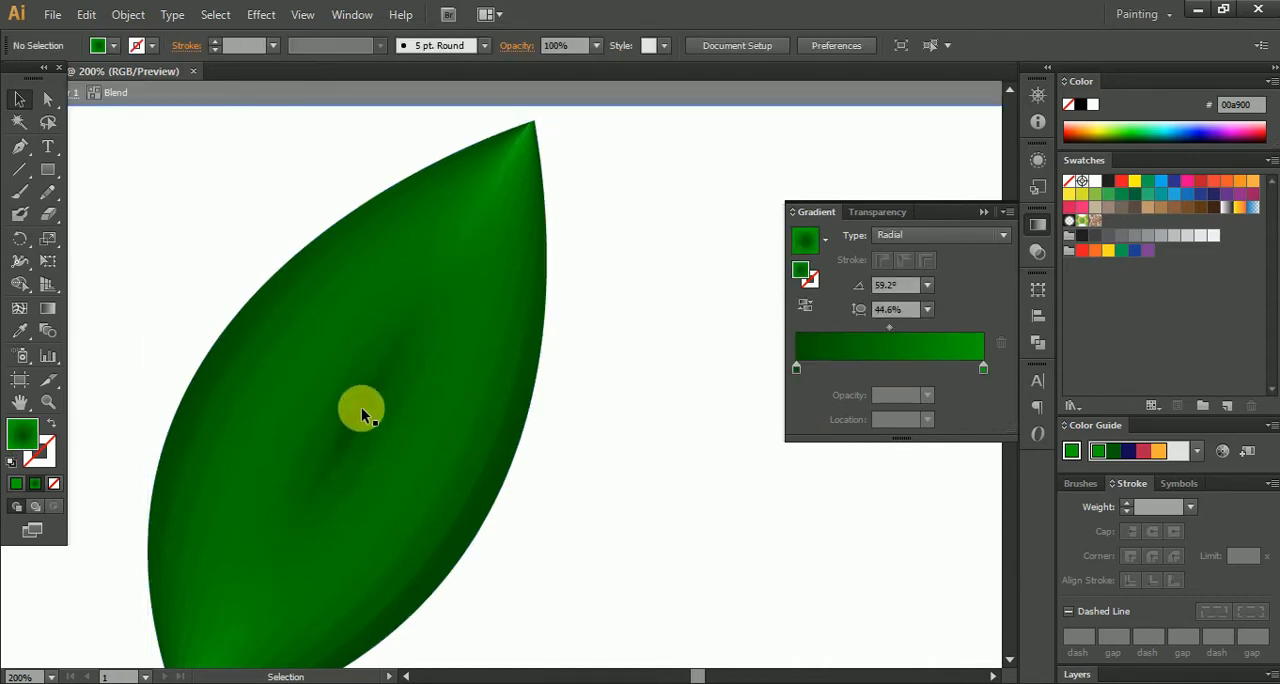
left_click(361, 412)
double_click(983, 369)
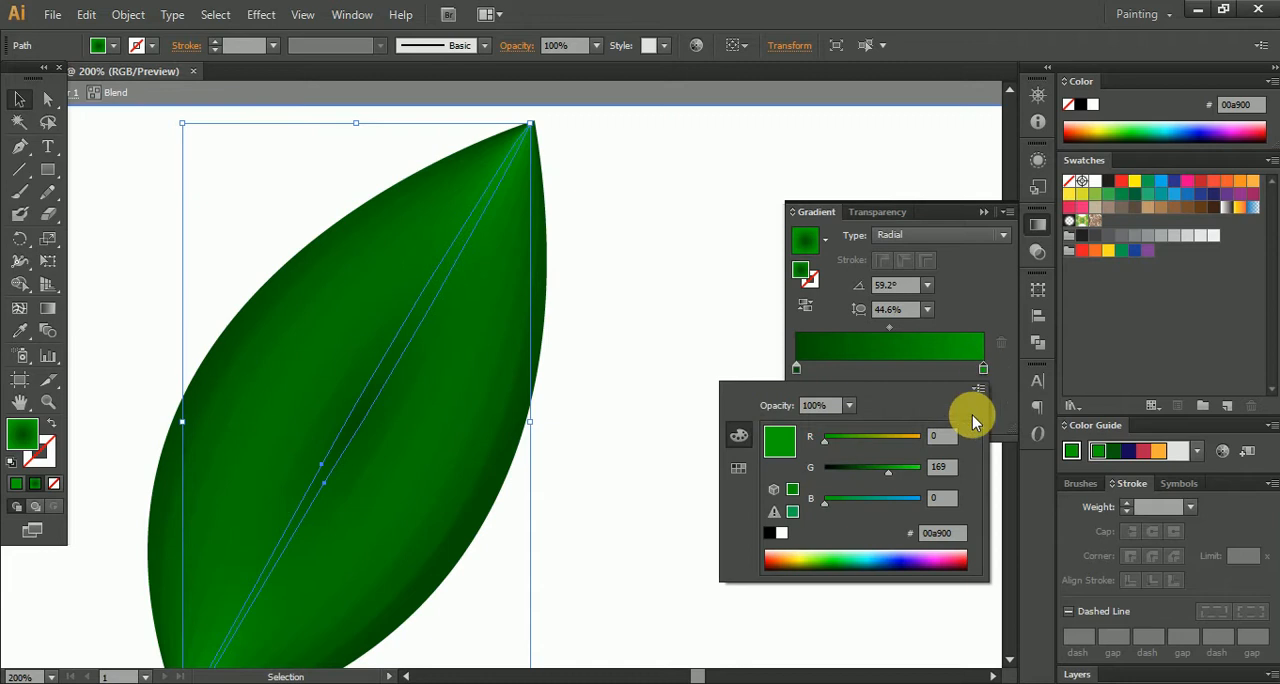
left_click_drag(893, 470, 910, 477)
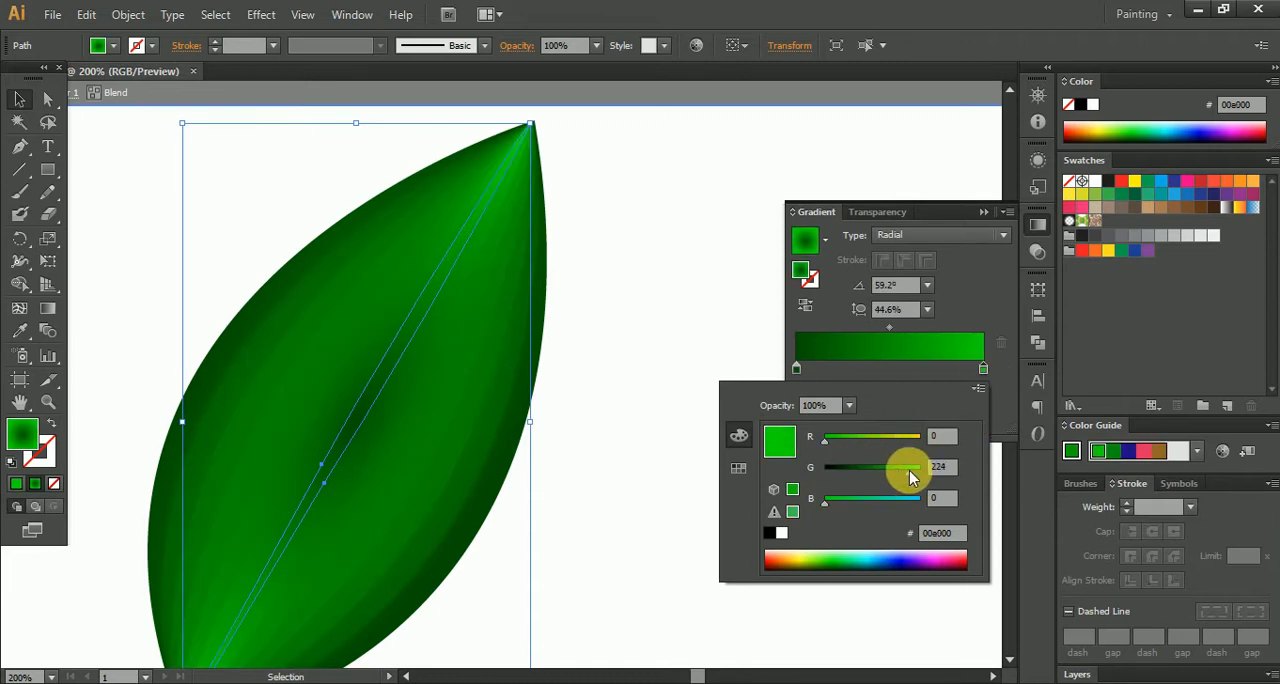
left_click(893, 445)
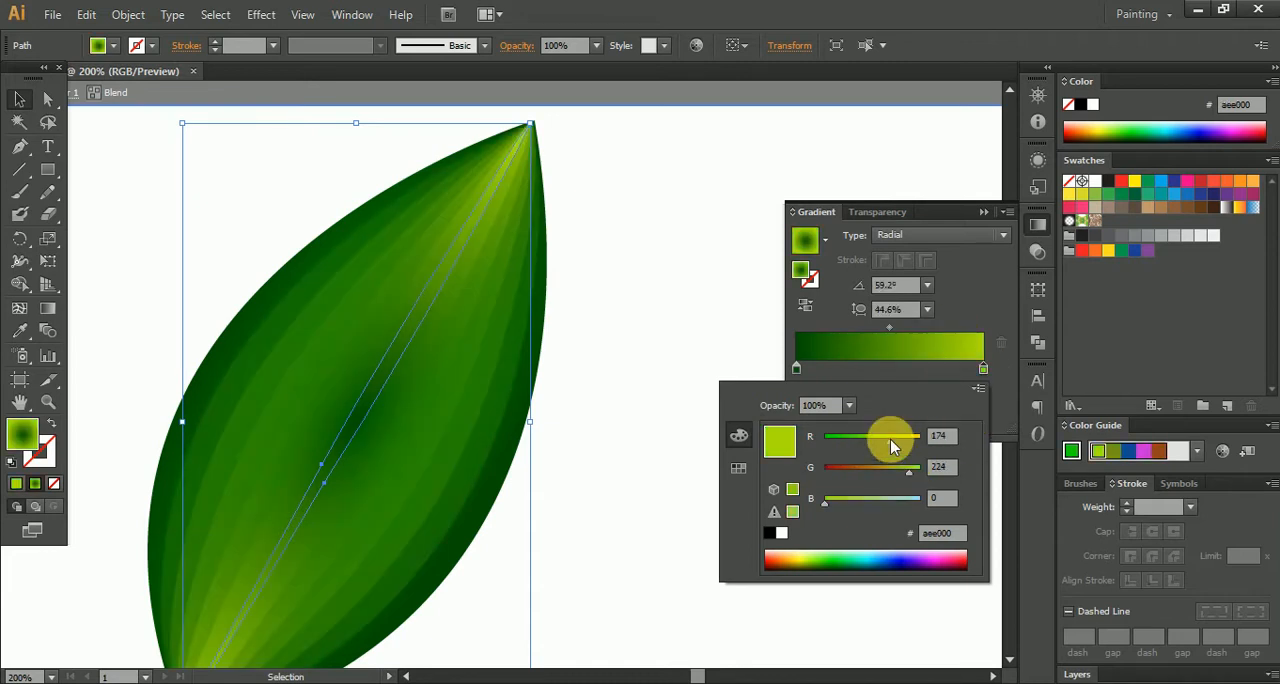
left_click_drag(893, 445, 875, 445)
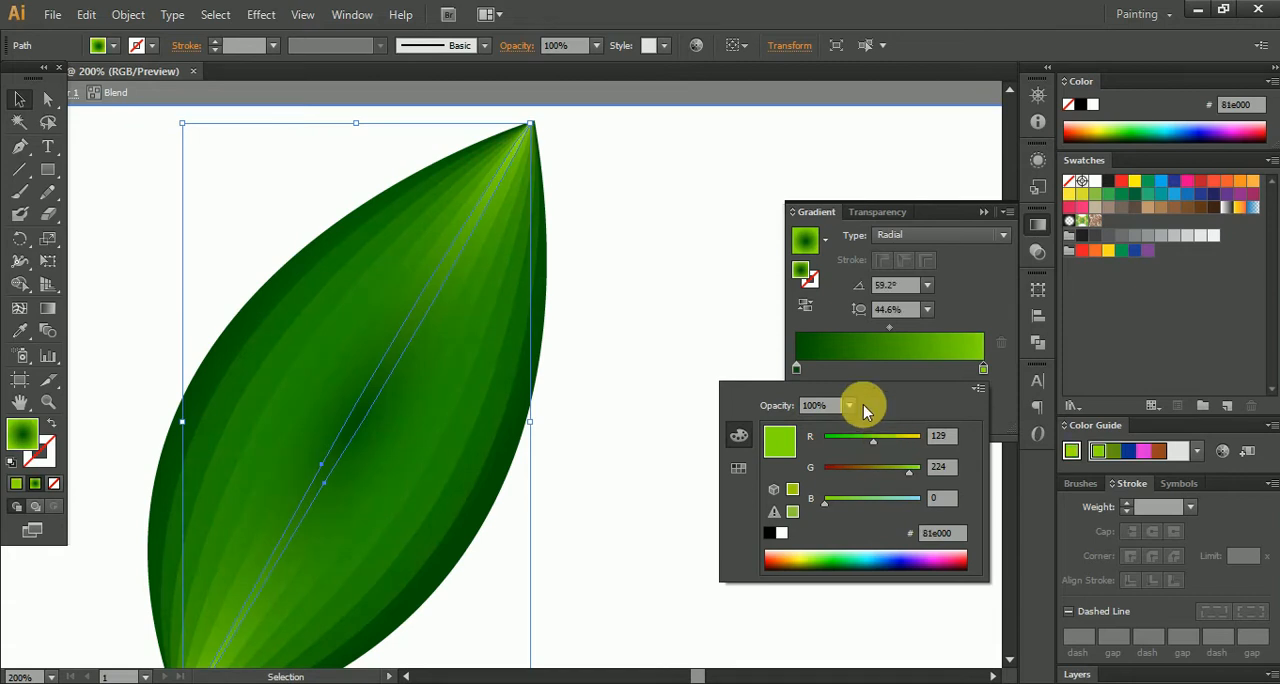
left_click(708, 252)
left_click(708, 250)
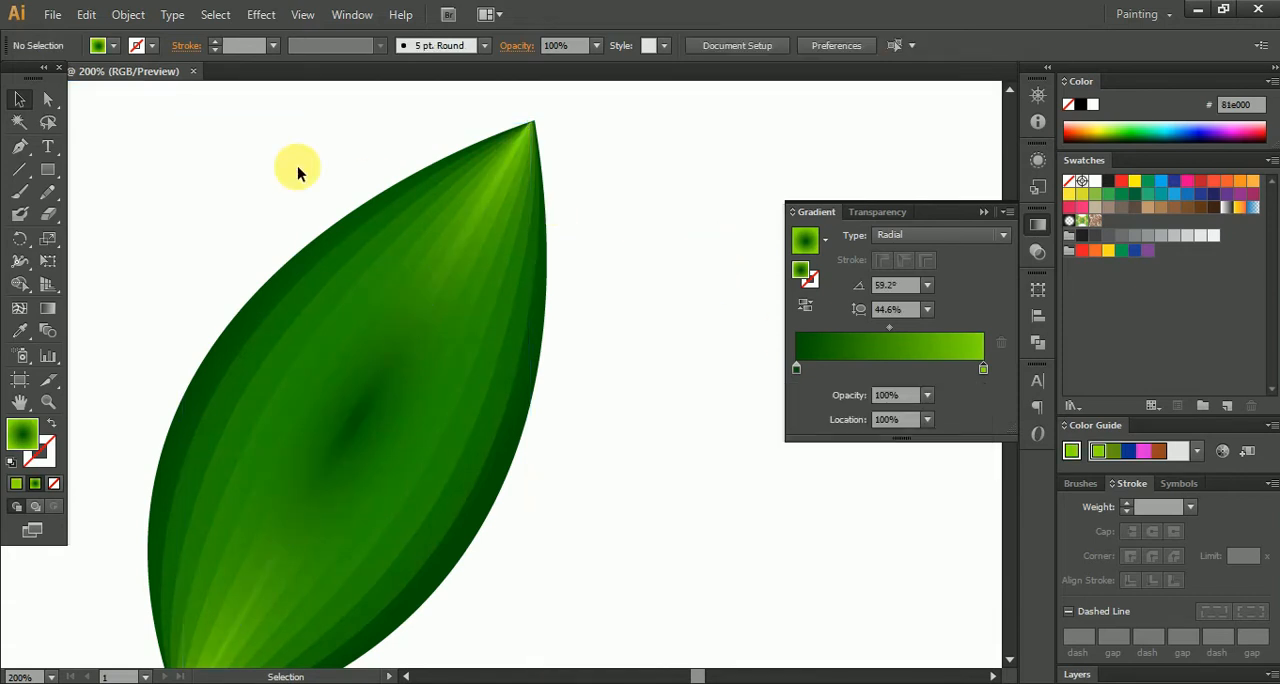
scroll(310, 310, "down", 1)
left_click(983, 213)
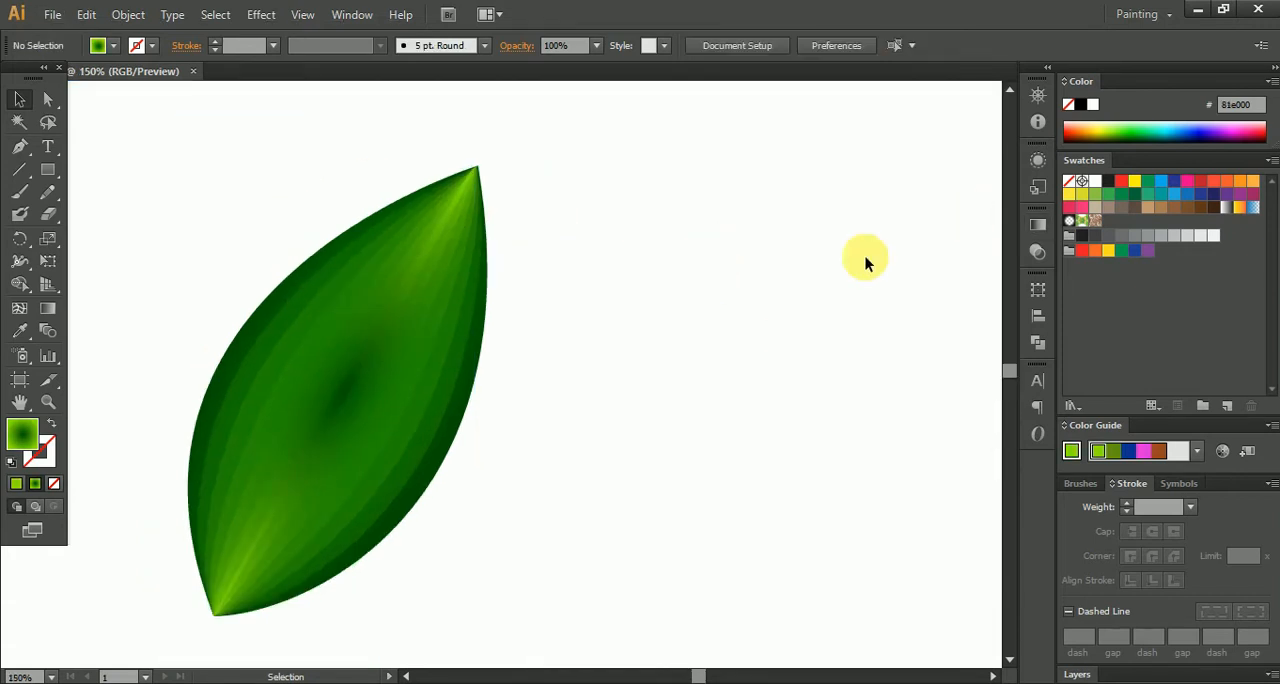
- Reverse the central shape's radial gradient inside the blend and shift the gradient midpoint to about 81%
left_click_drag(292, 408, 434, 357)
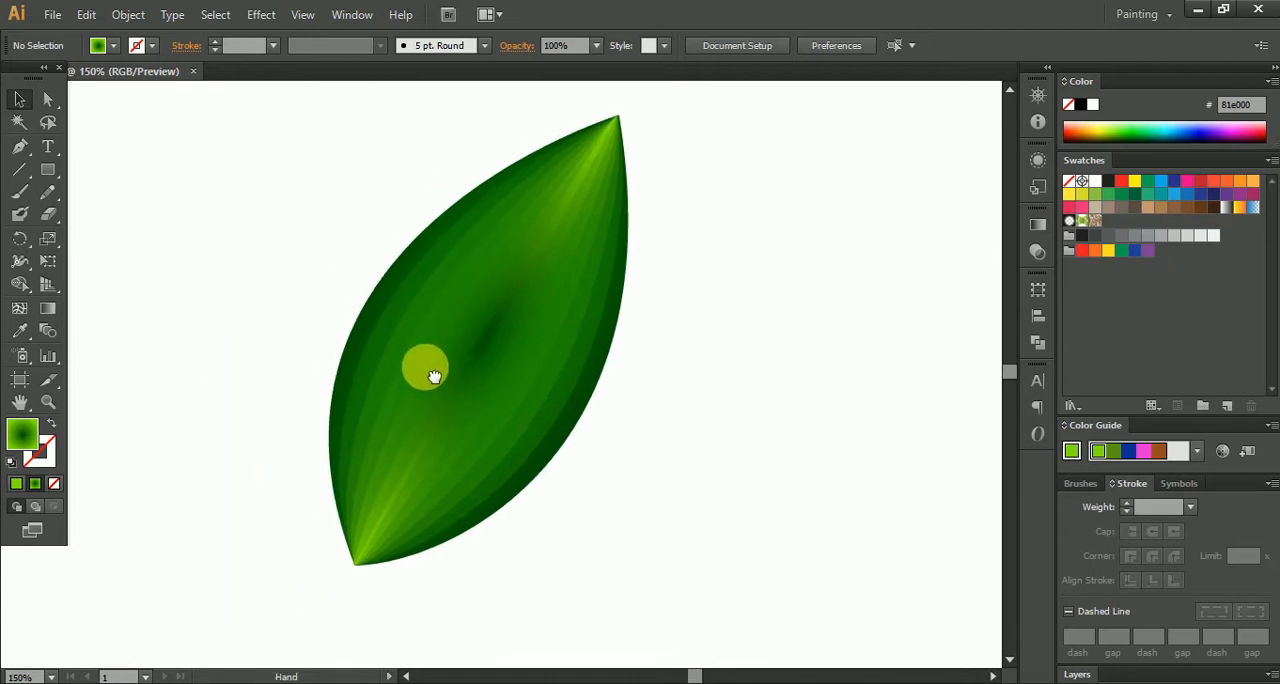
left_click(484, 355)
double_click(484, 355)
left_click(481, 348)
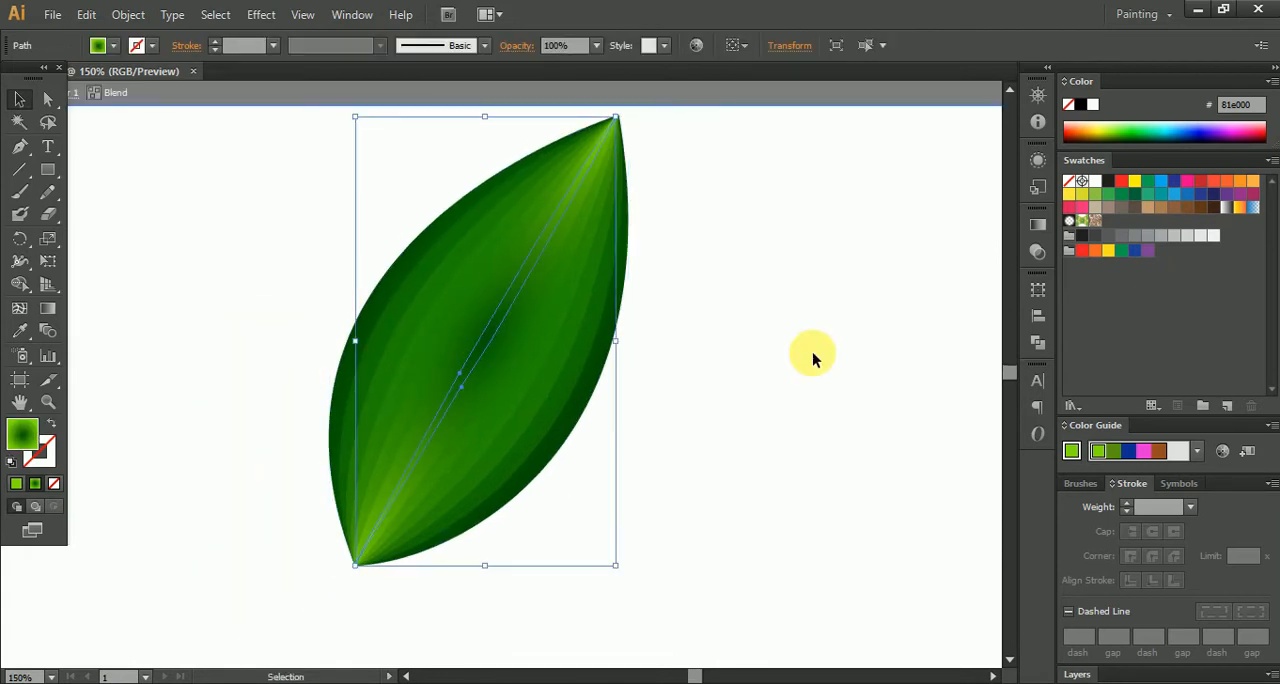
left_click(1038, 223)
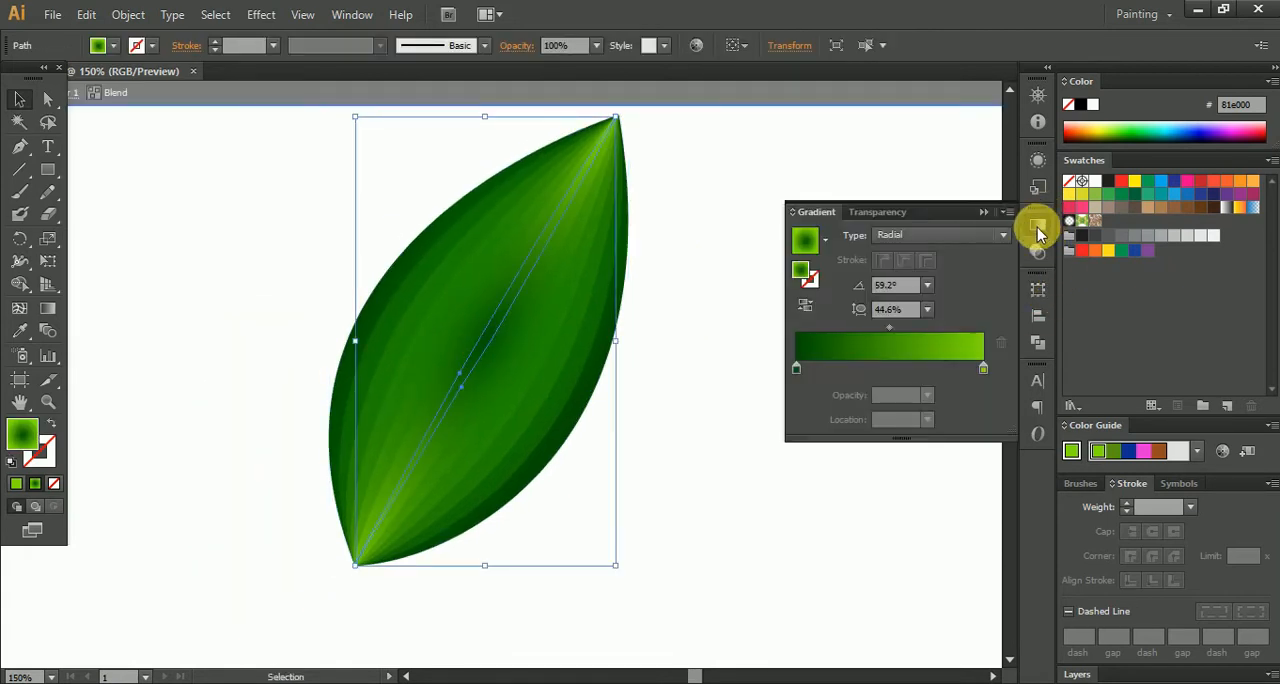
left_click(806, 303)
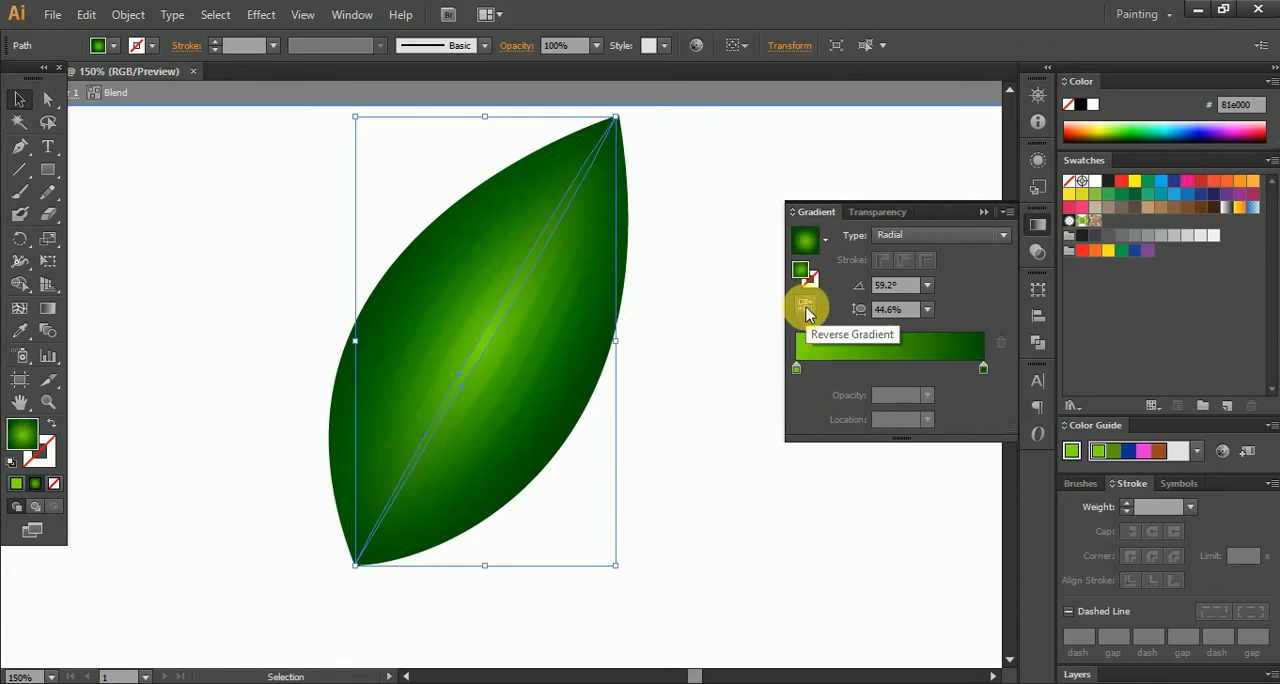
left_click_drag(891, 328, 952, 337)
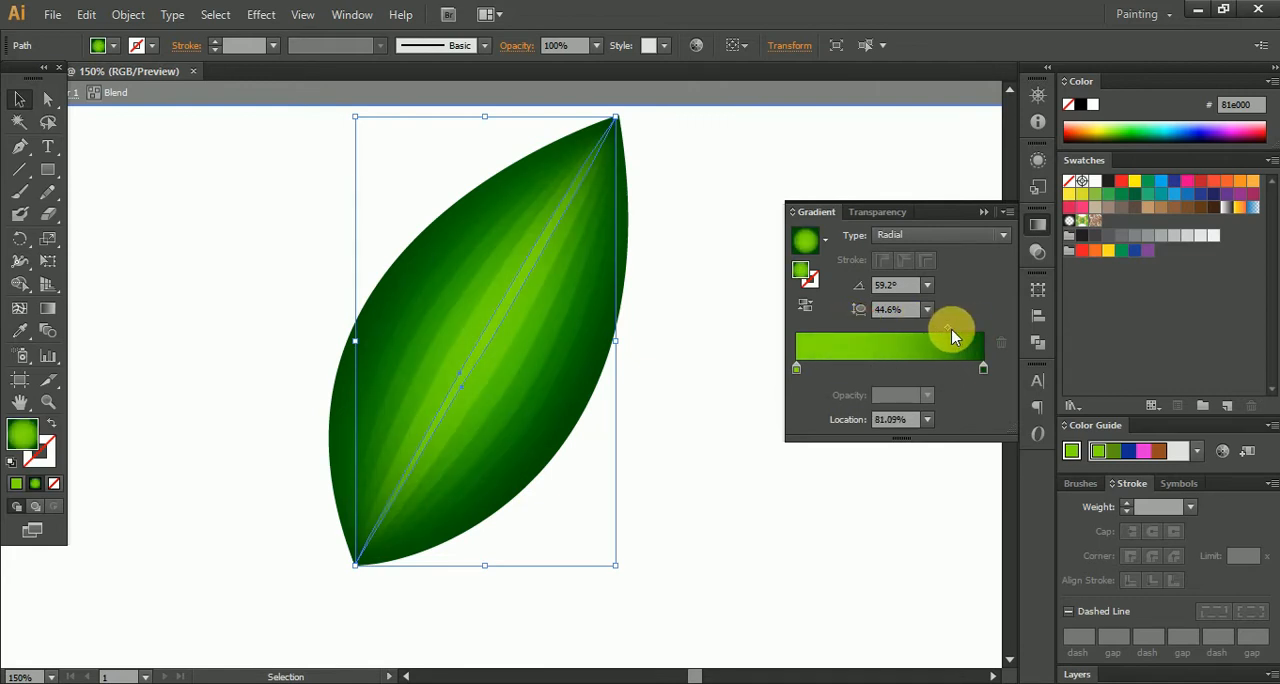
left_click(980, 213)
left_click(768, 330)
scroll(535, 336, "up", 2)
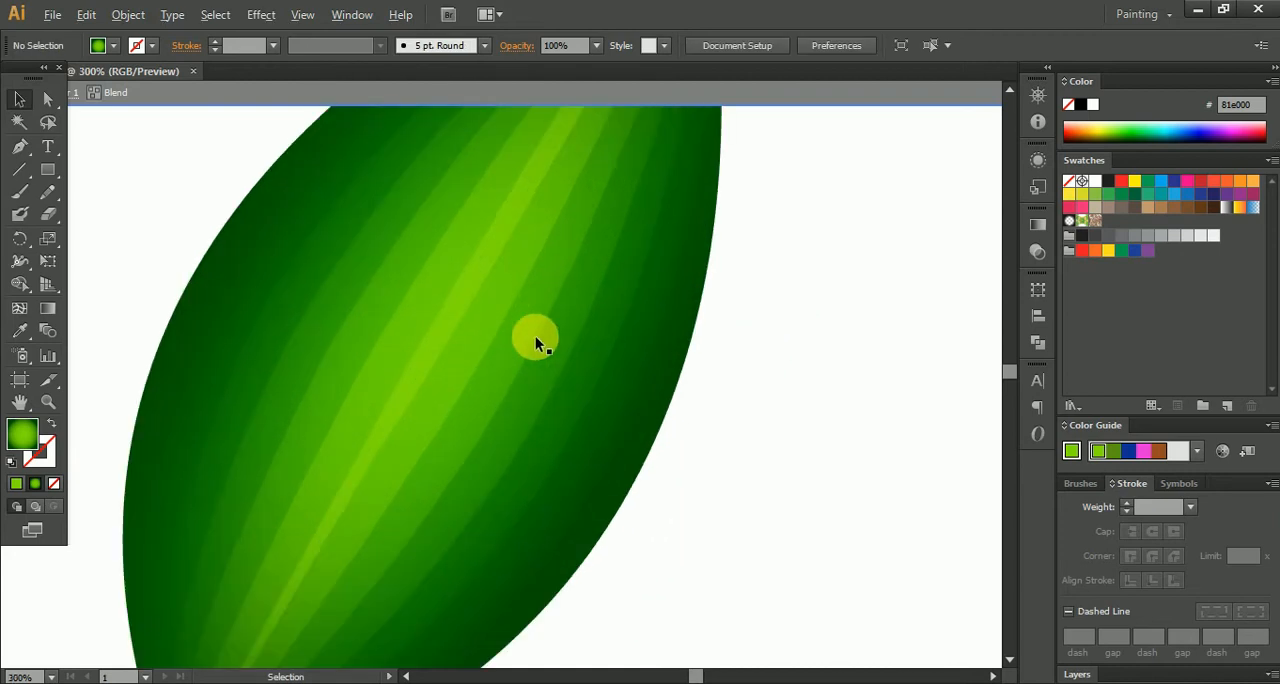
scroll(535, 336, "down", 3)
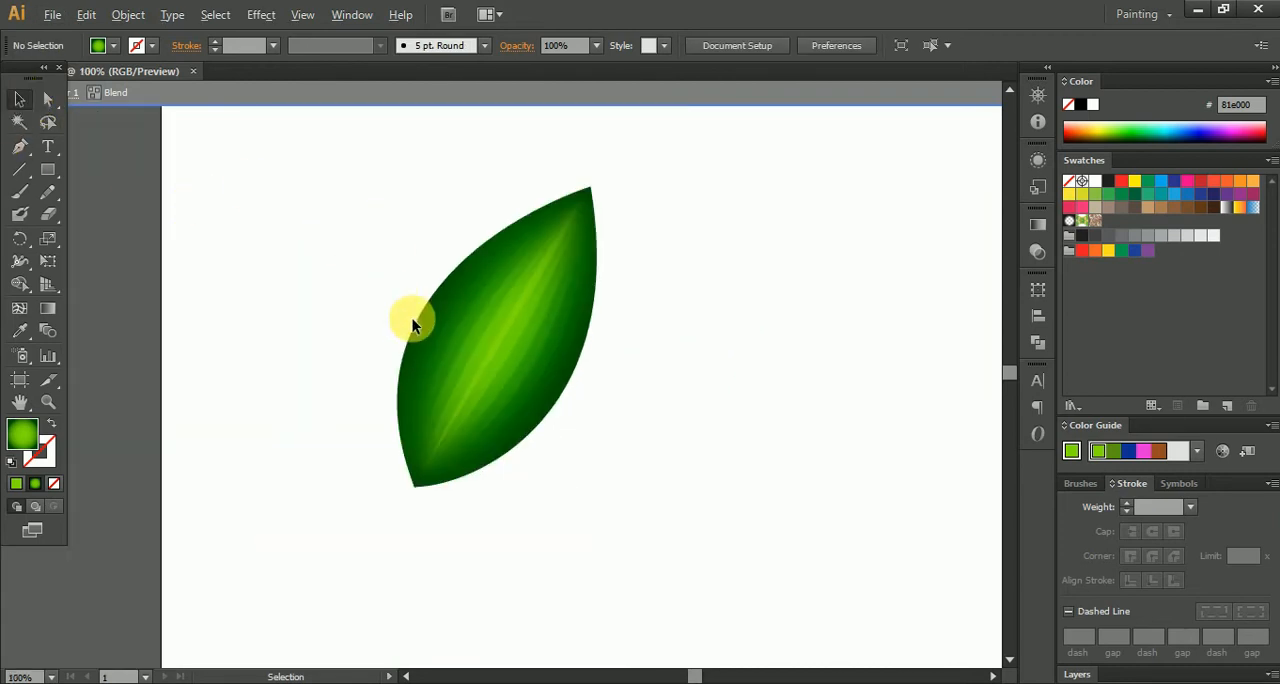
- Leave the blend's isolation, group the whole blended leaf and move it toward the artboard's upper-left corner
scroll(414, 320, "down", 1)
left_click_drag(337, 229, 650, 432)
left_click(709, 350)
left_click_drag(438, 206, 741, 540)
key("v")
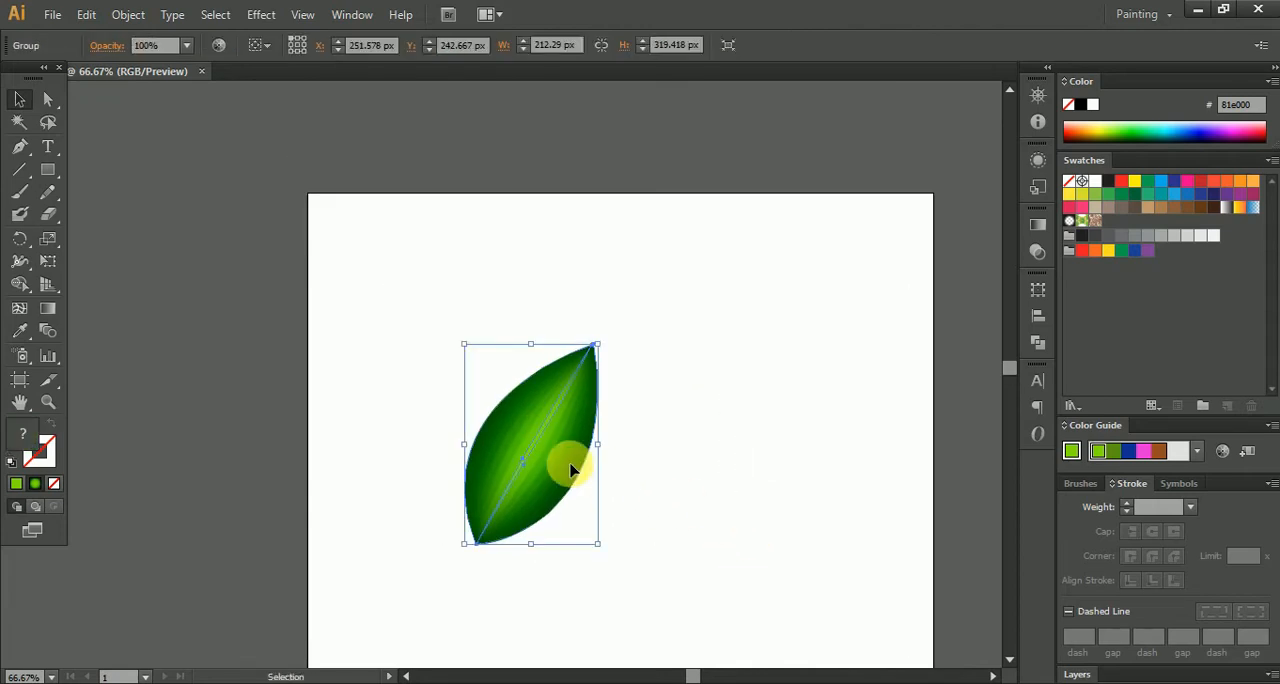
left_click_drag(571, 460, 477, 380)
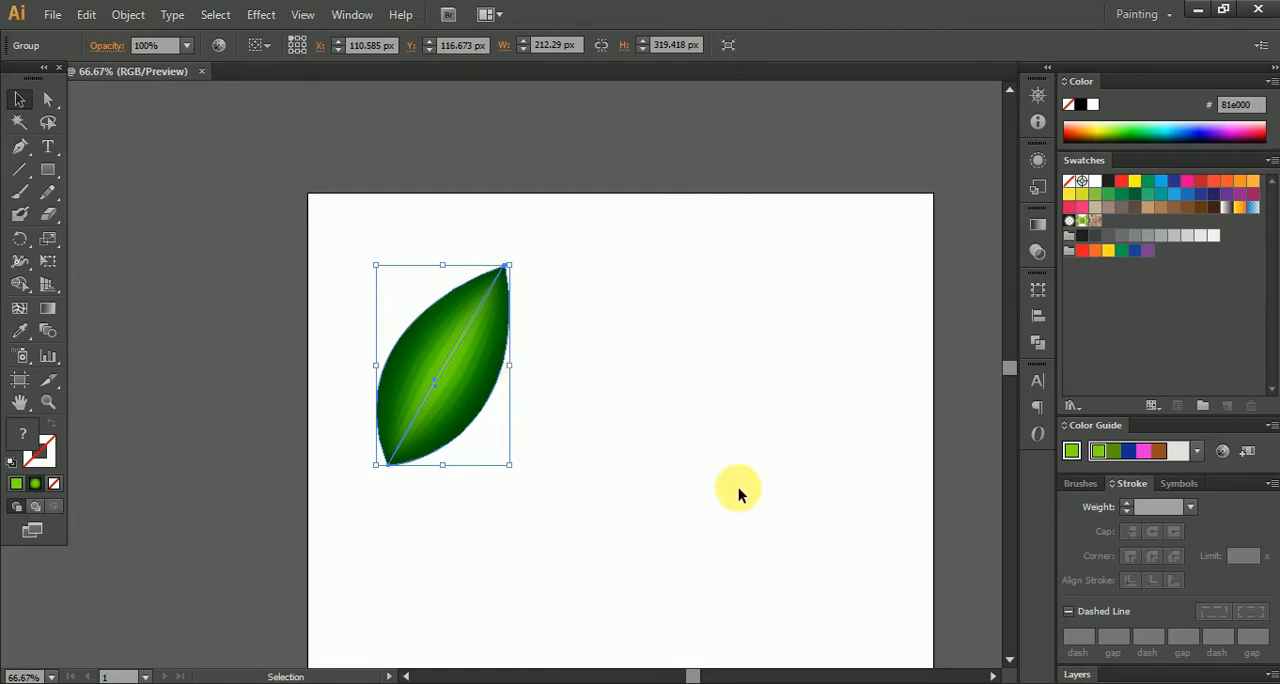
- Scale the leaf group down to about 123 × 184 px and reposition it at about X 233, Y 348 px
left_click_drag(588, 488, 674, 405)
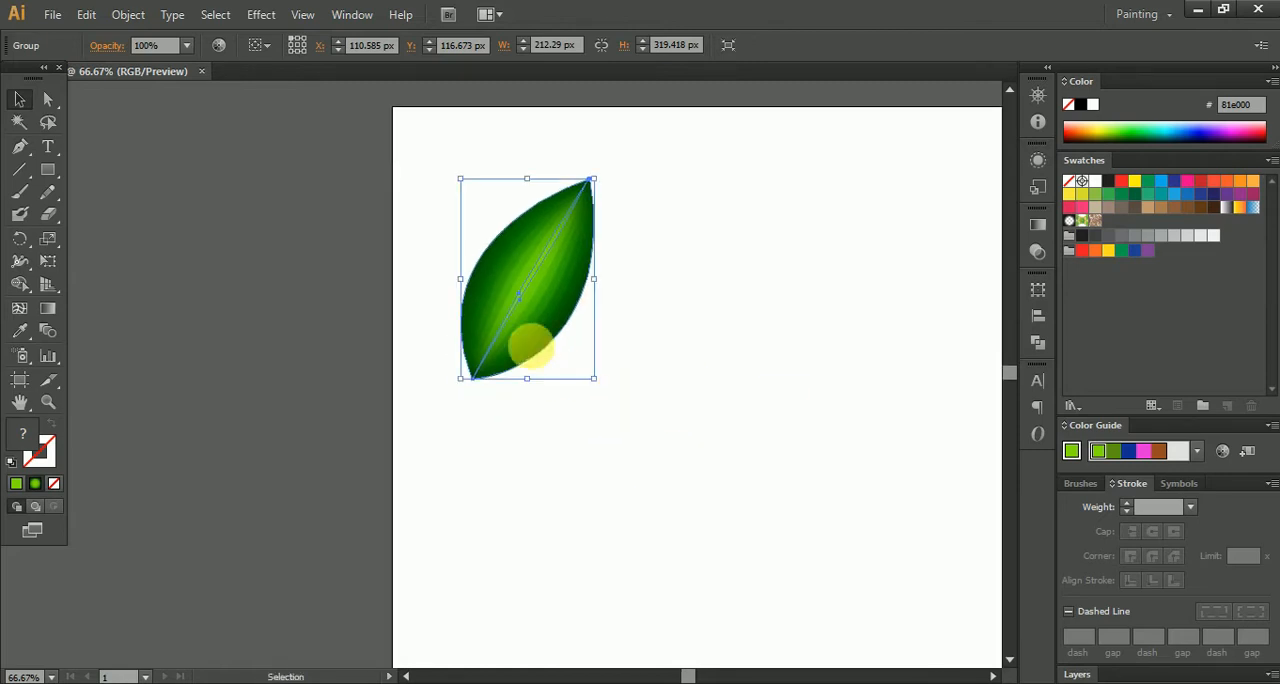
left_click_drag(603, 187, 571, 220)
left_click(597, 280)
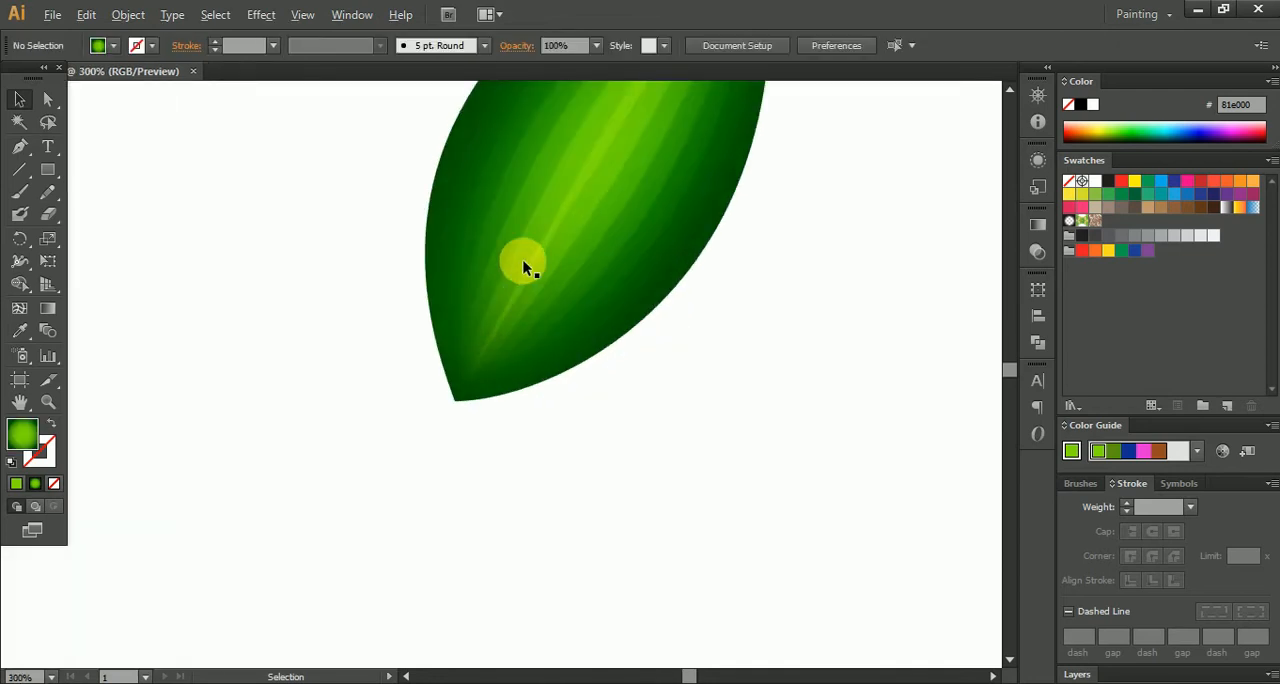
left_click_drag(523, 260, 429, 386)
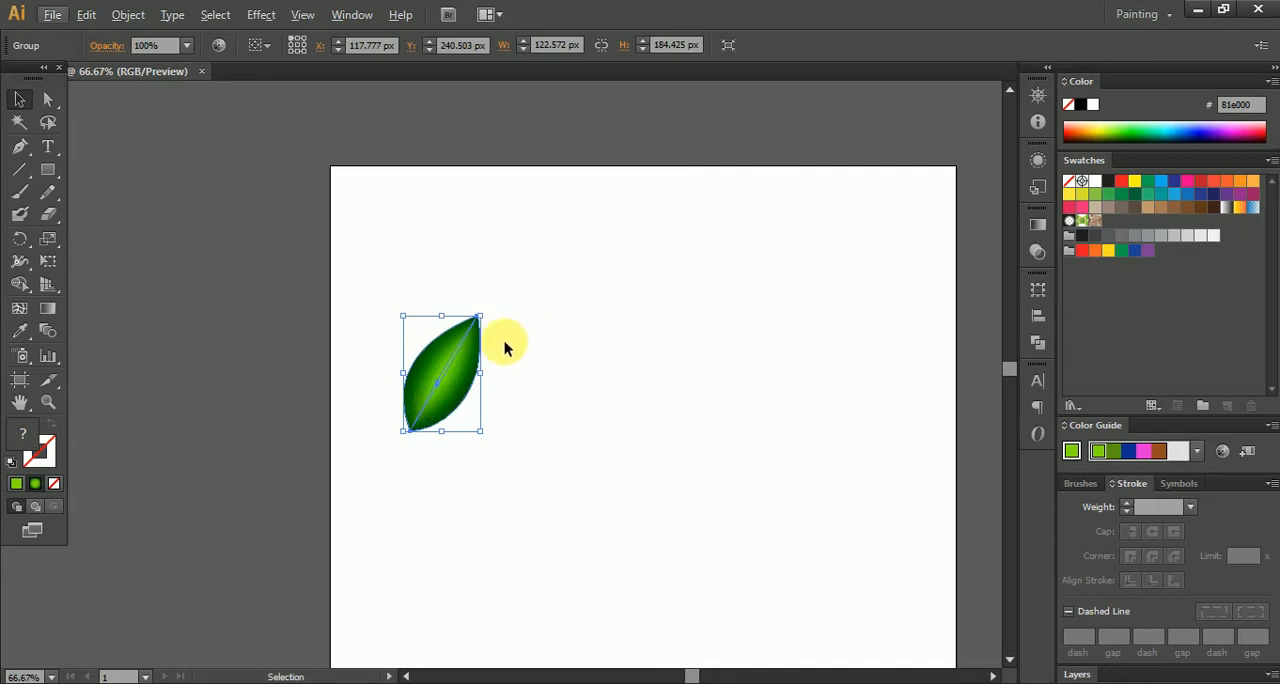
left_click_drag(455, 372, 528, 439)
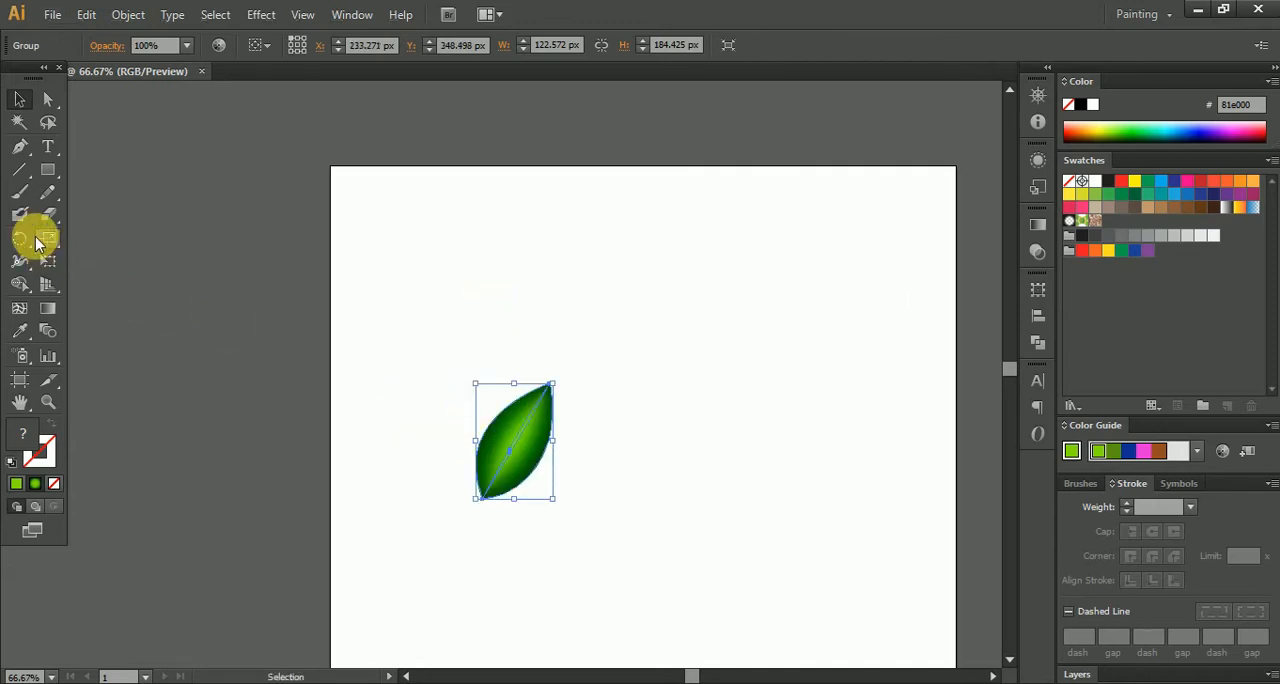
left_click(19, 192)
left_click_drag(366, 420, 386, 356)
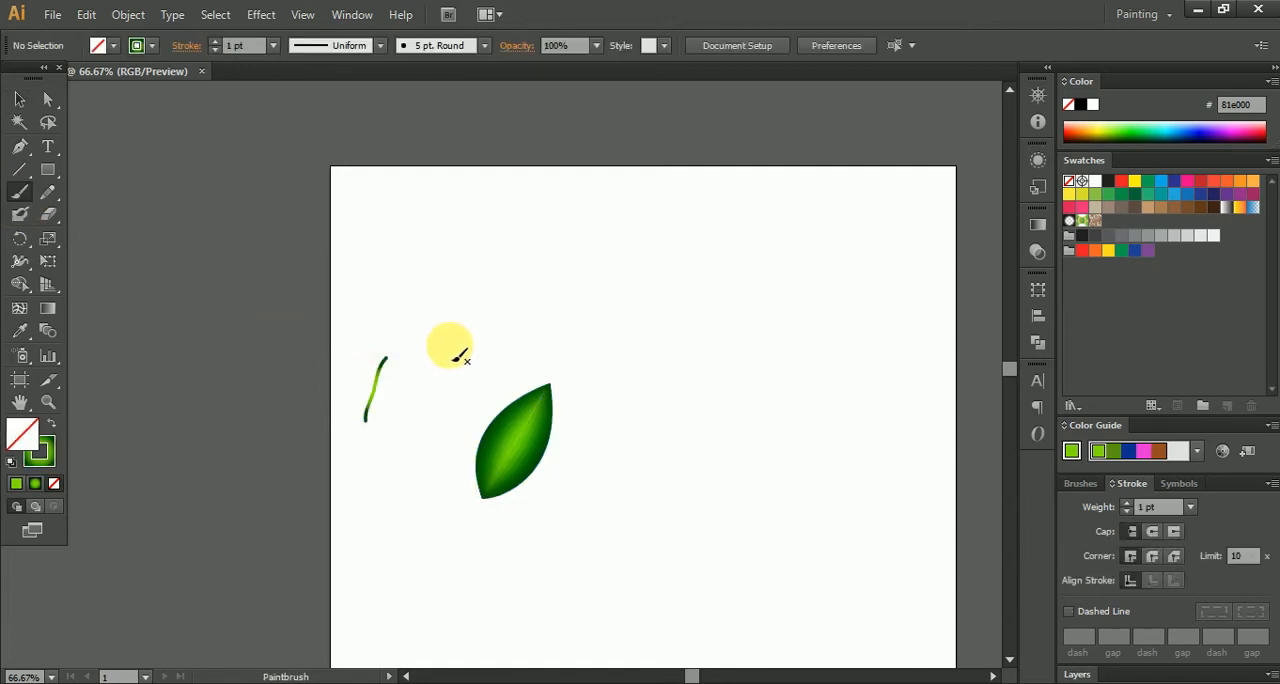
key("ctrl+z")
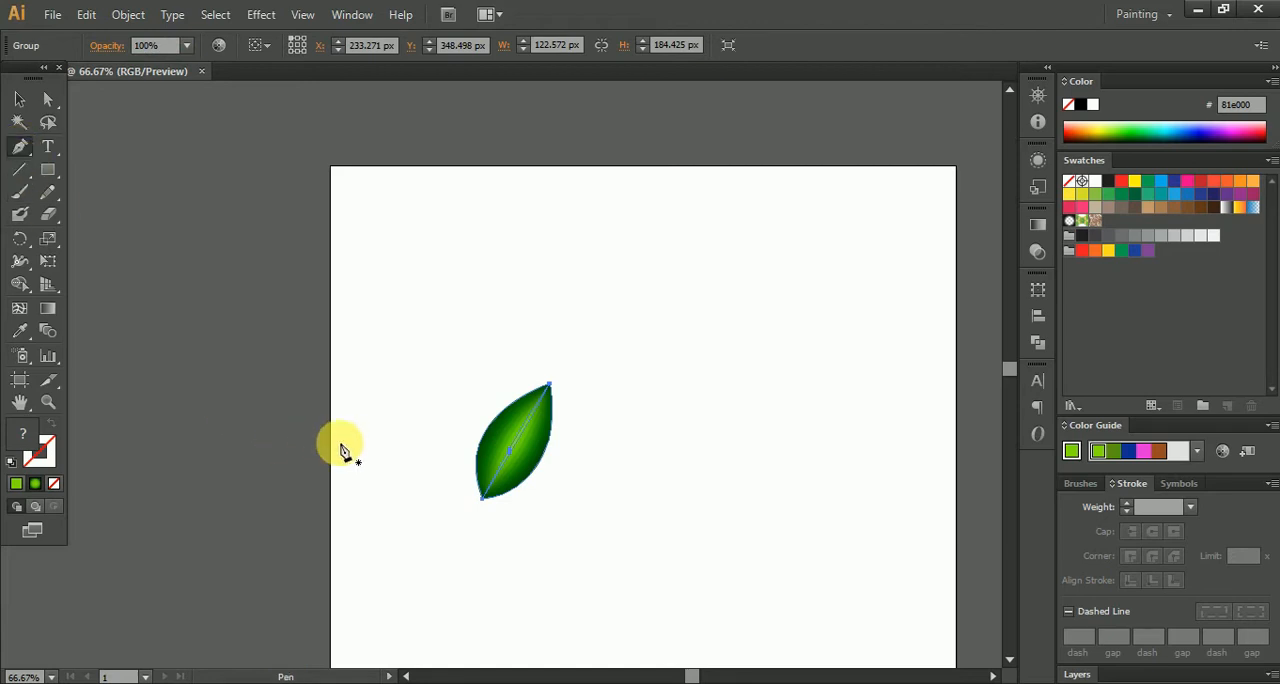
left_click(343, 512)
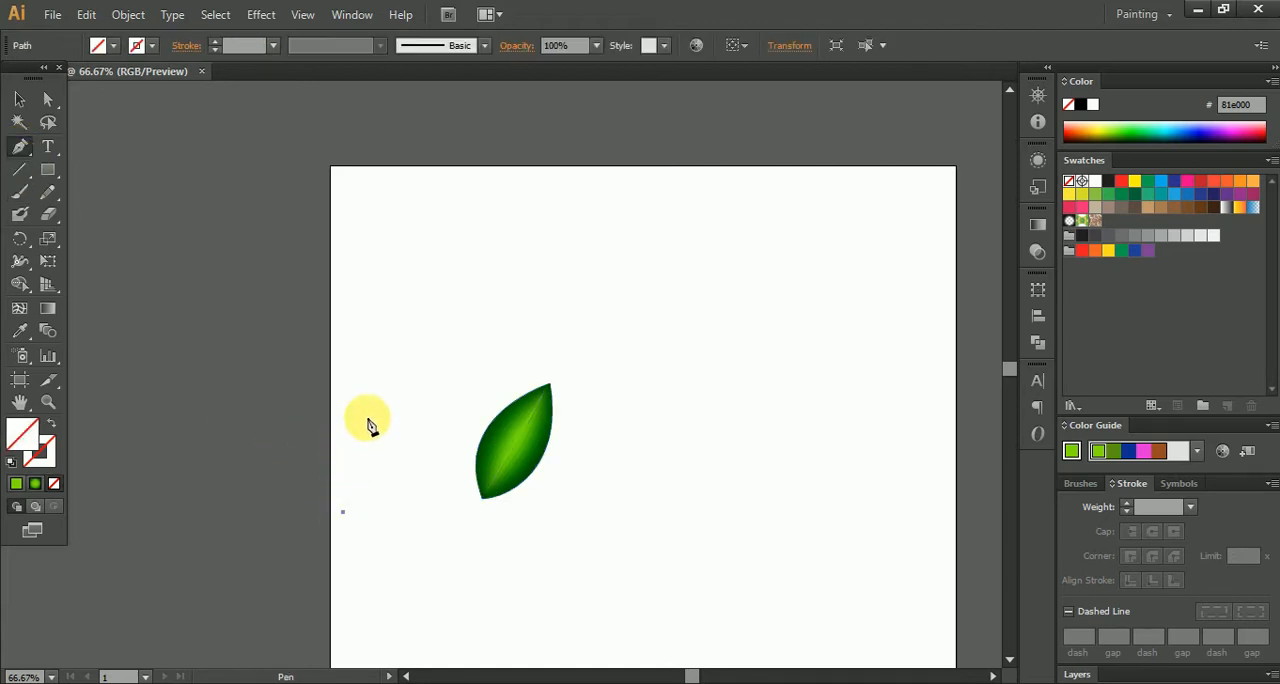
left_click(352, 469)
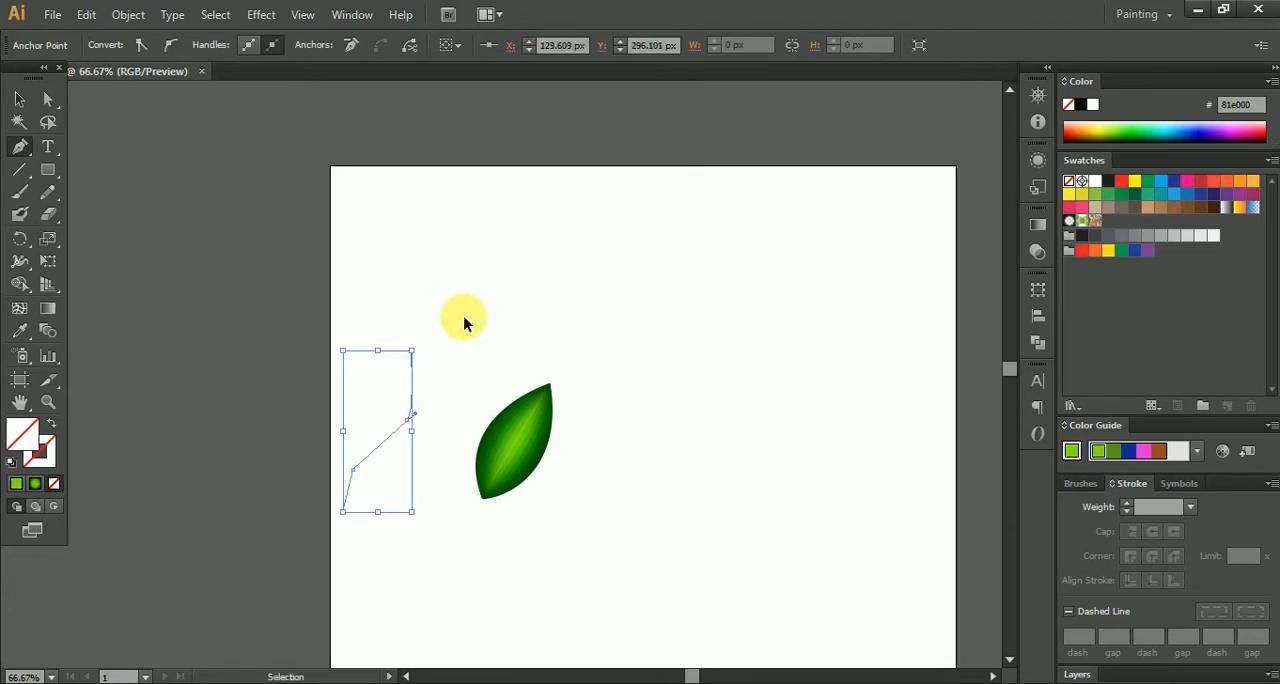
key("ctrl+z")
key("ctrl+z")
- Draw an open zigzag branch path of five straight segments with the Pen tool, rising diagonally to the upper right beside the leaf
scroll(346, 482, "up", 3)
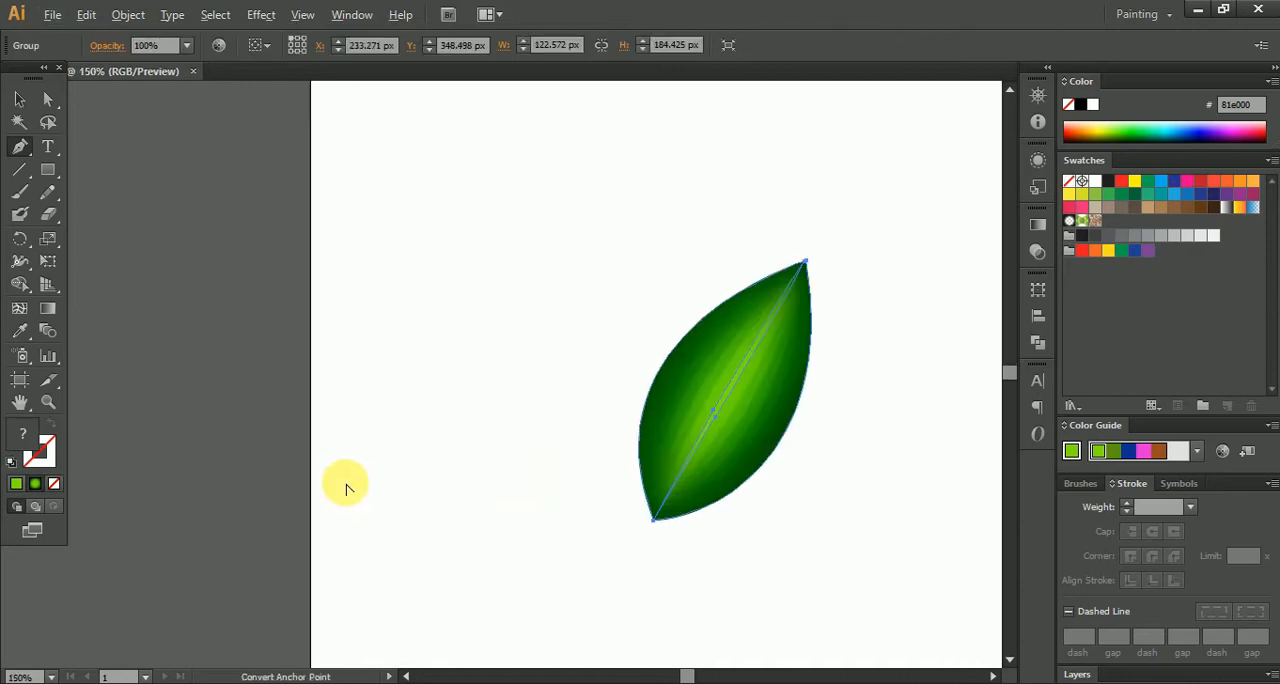
left_click(346, 482)
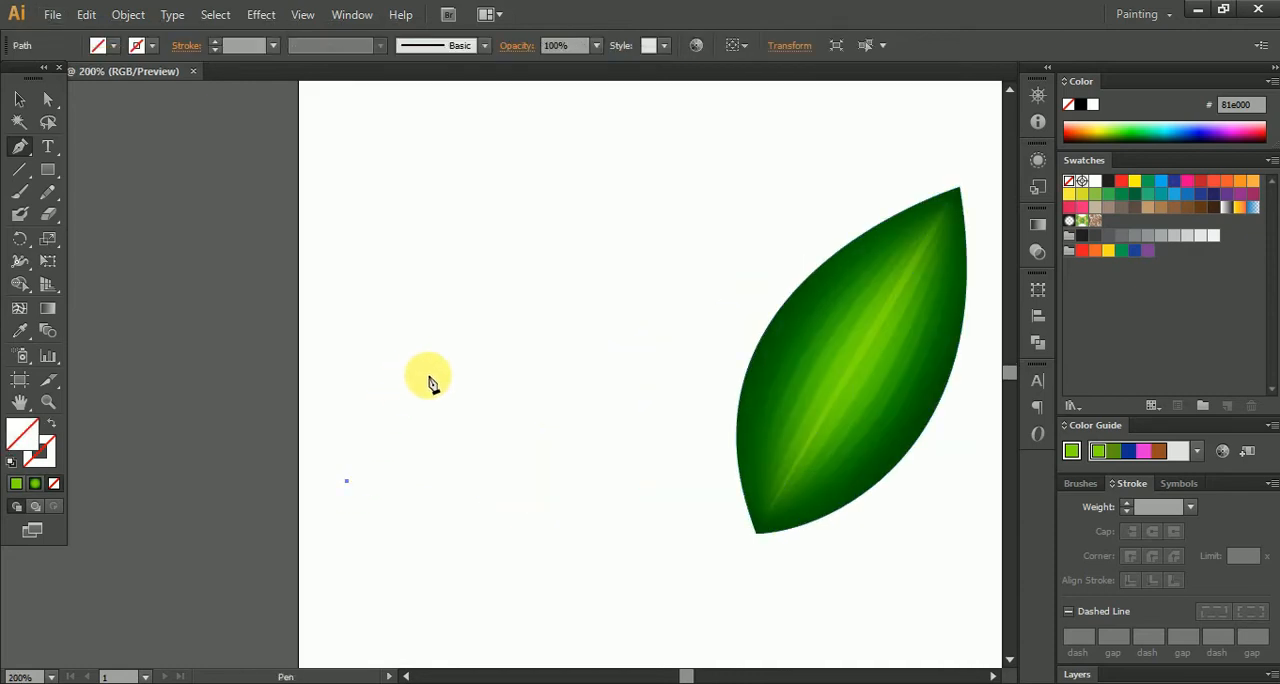
left_click(399, 449)
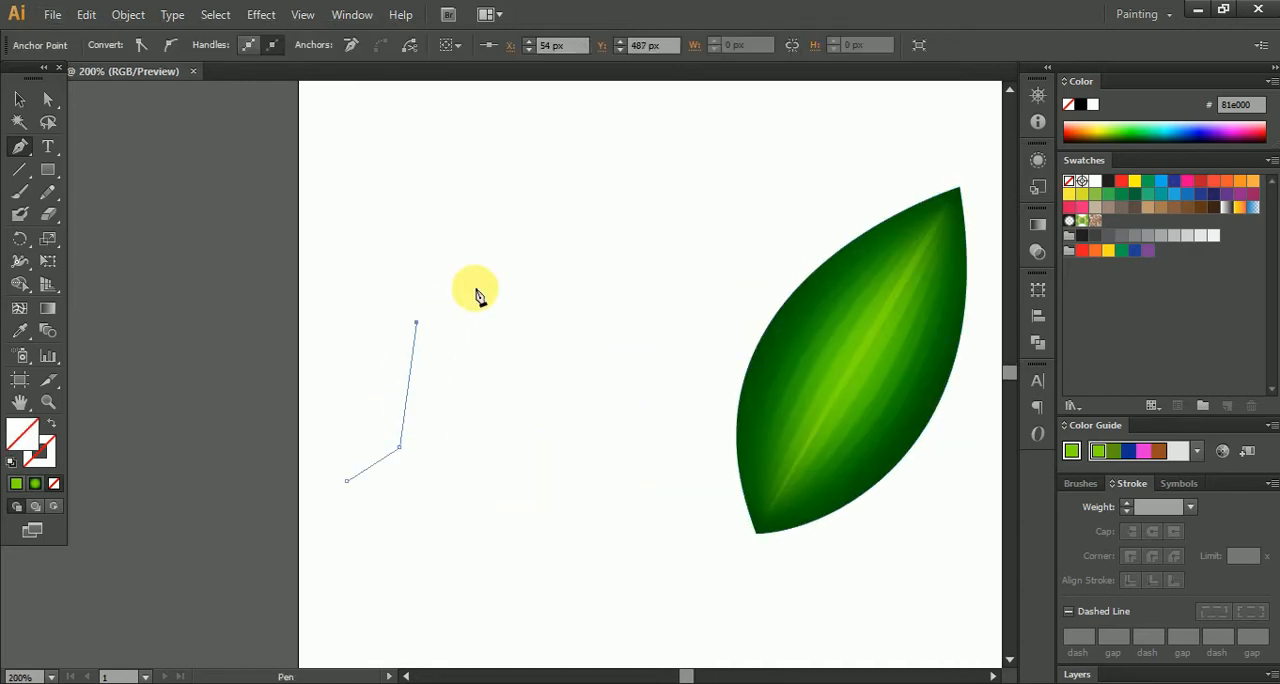
left_click(523, 241)
left_click_drag(537, 209, 531, 346)
left_click(524, 193)
left_click_drag(655, 172, 600, 291)
key("ctrl+z")
left_click(476, 373)
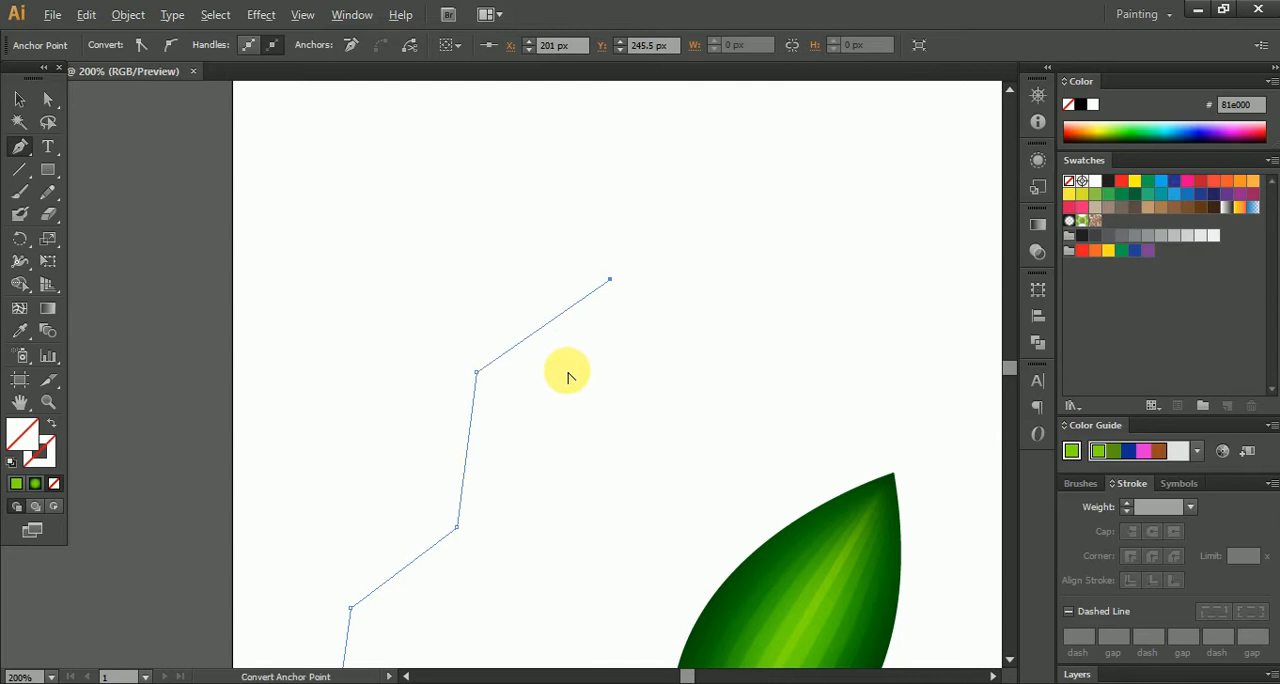
scroll(571, 371, "down", 4)
left_click(18, 101)
left_click(366, 267)
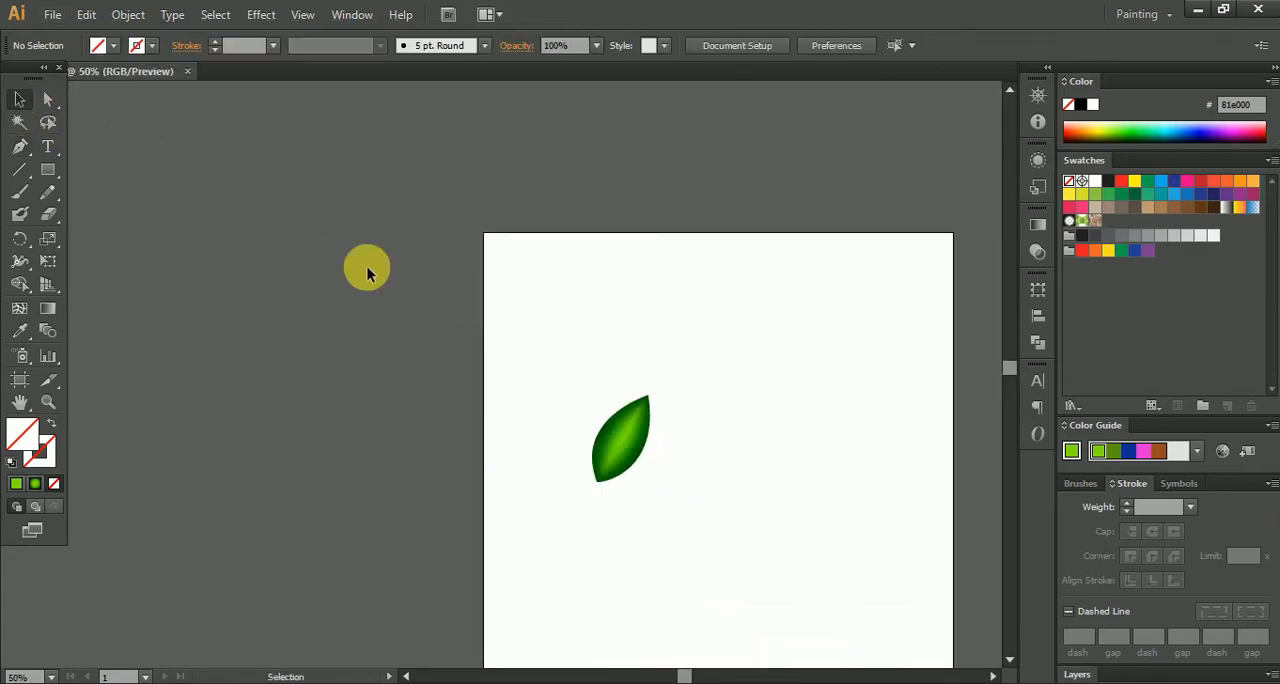
- Give the zigzag branch path a solid 4 pt stroke in dark brown 603913
scroll(552, 472, "up", 2)
left_click_drag(481, 300, 549, 429)
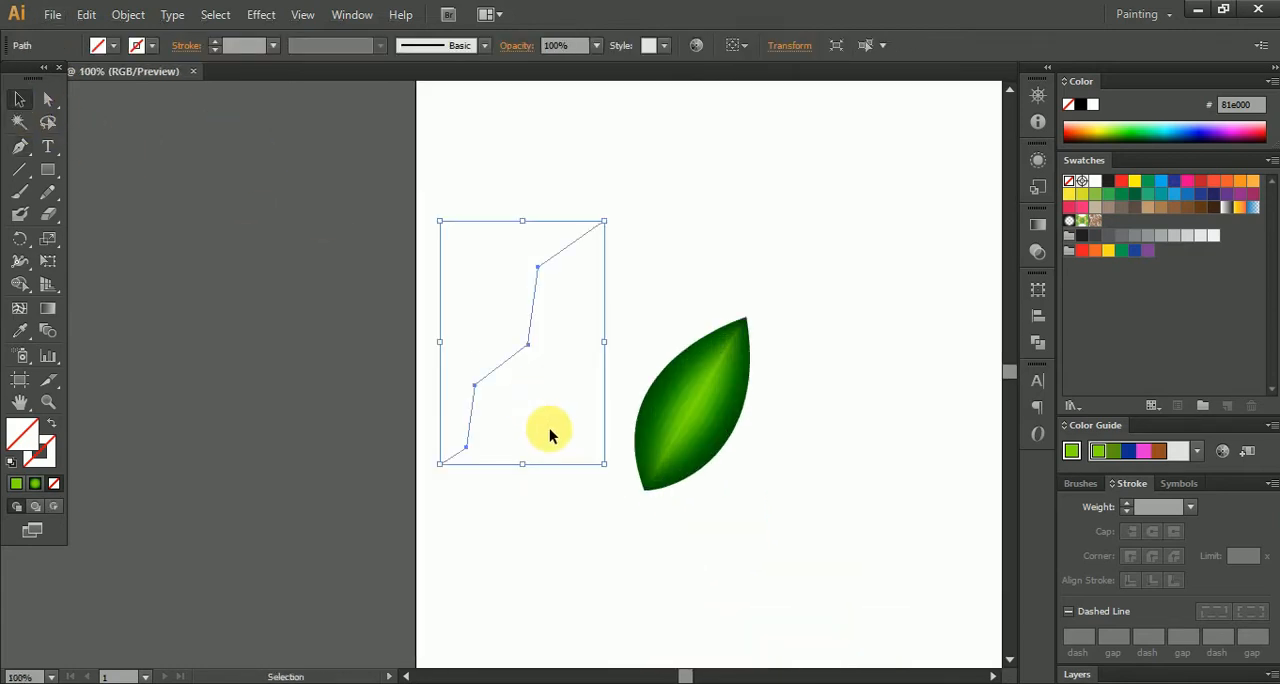
left_click(20, 484)
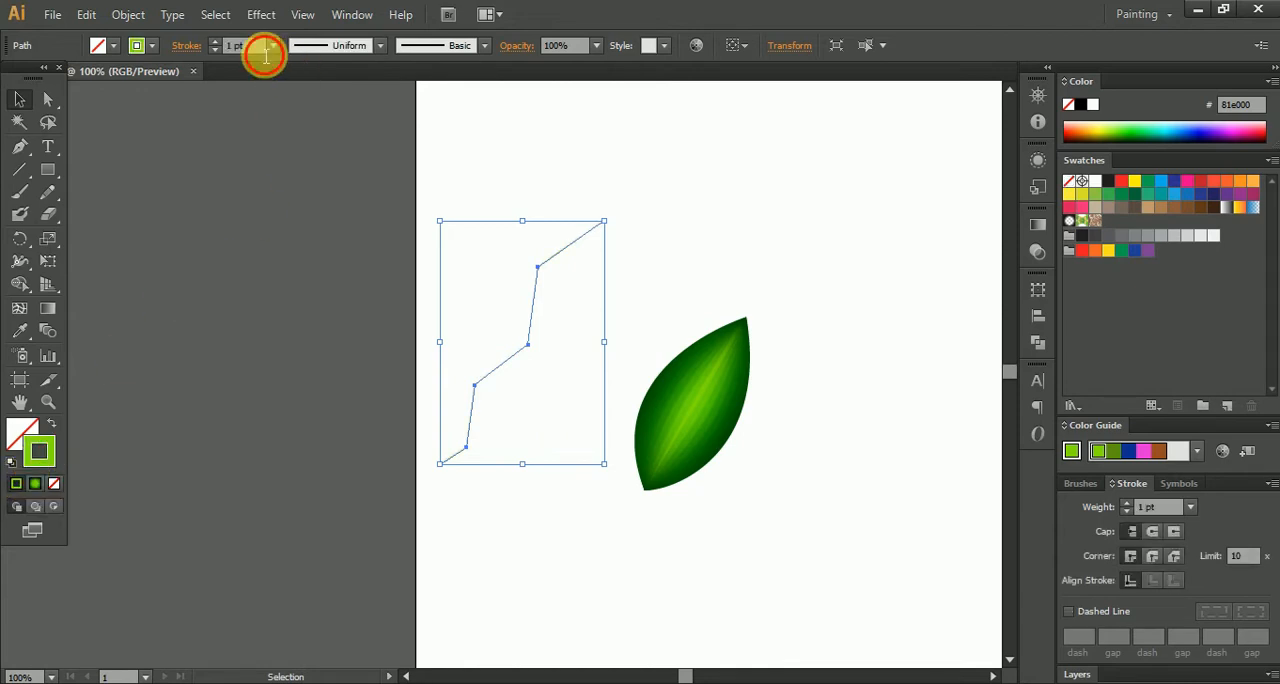
left_click(273, 45)
left_click(292, 178)
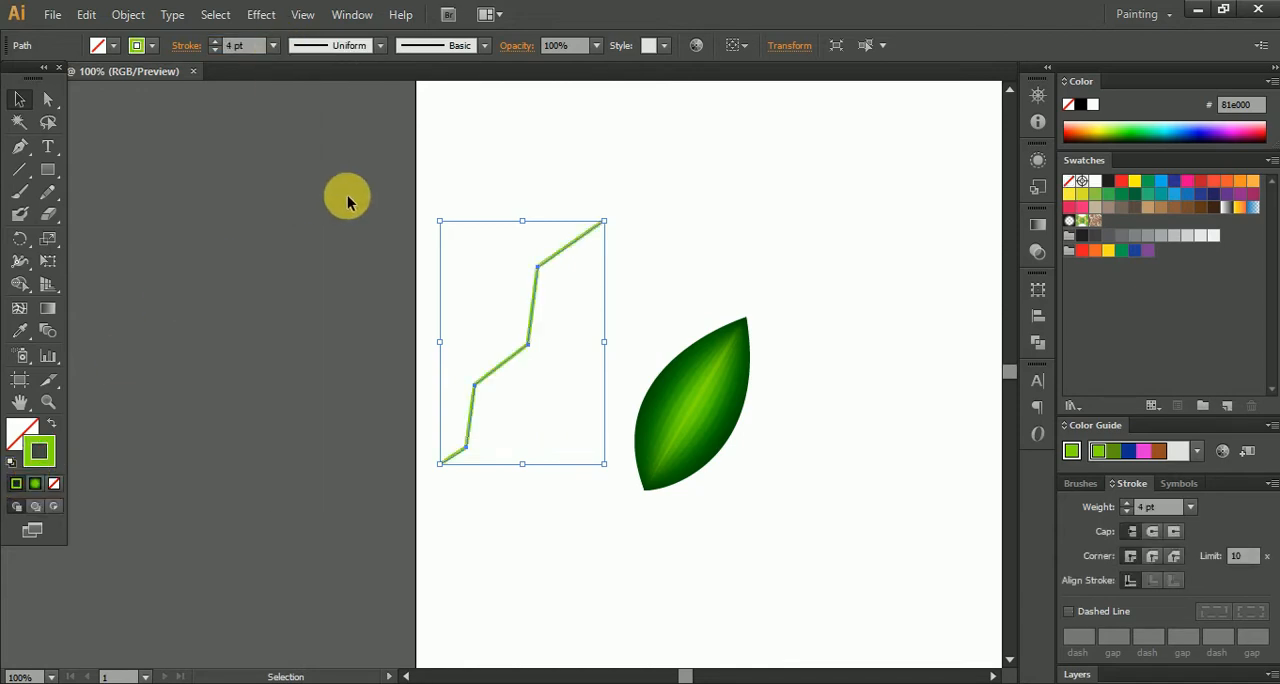
left_click(1202, 209)
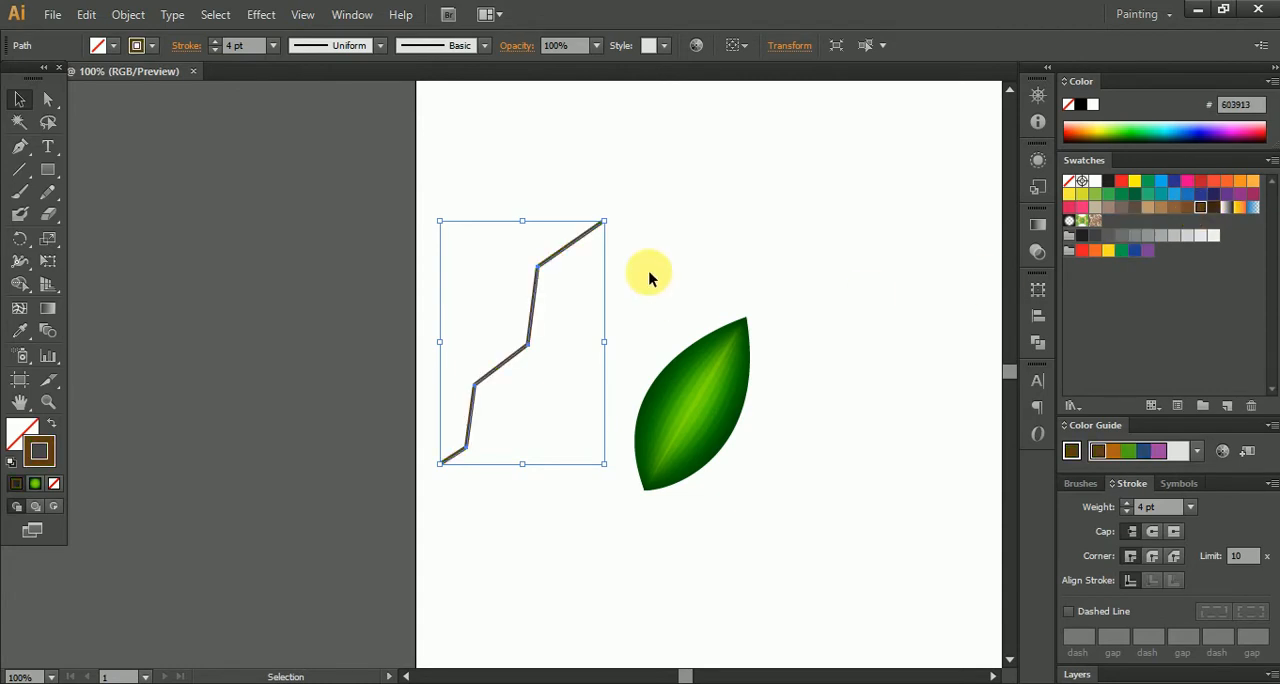
left_click(501, 346)
- Taper the upper end of the zigzag branch stroke to a sharp point with the Width tool
scroll(487, 409, "up", 6)
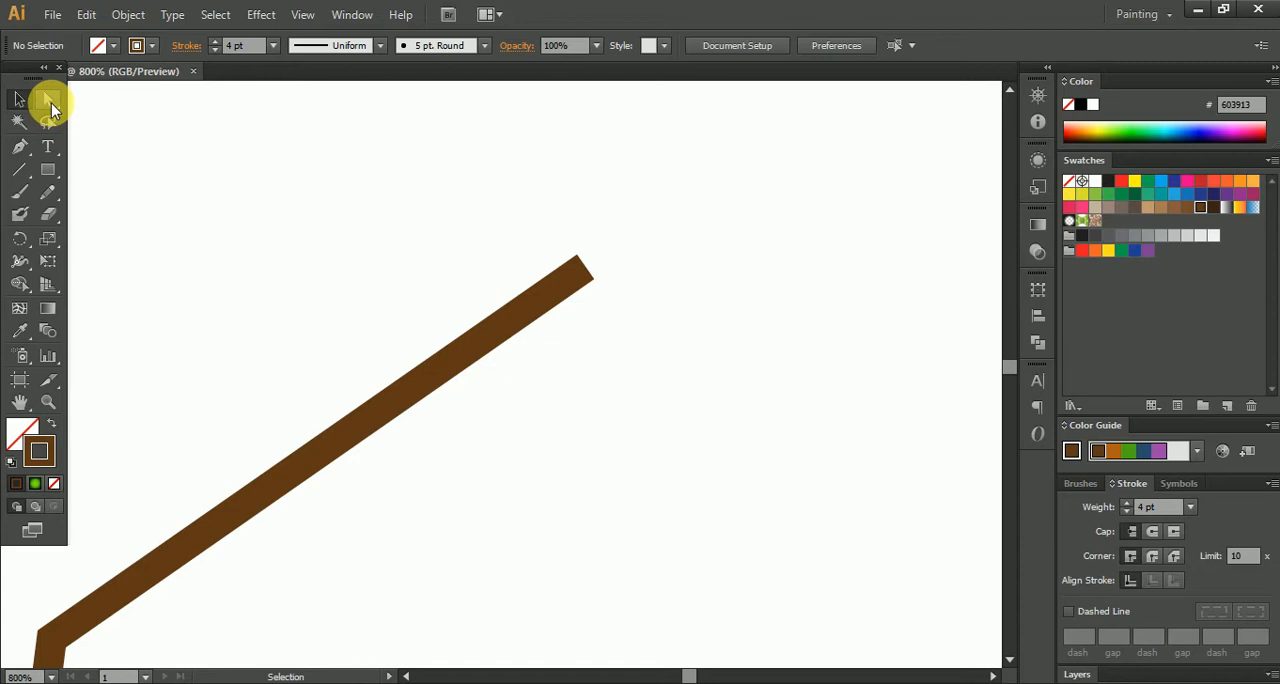
left_click(19, 284)
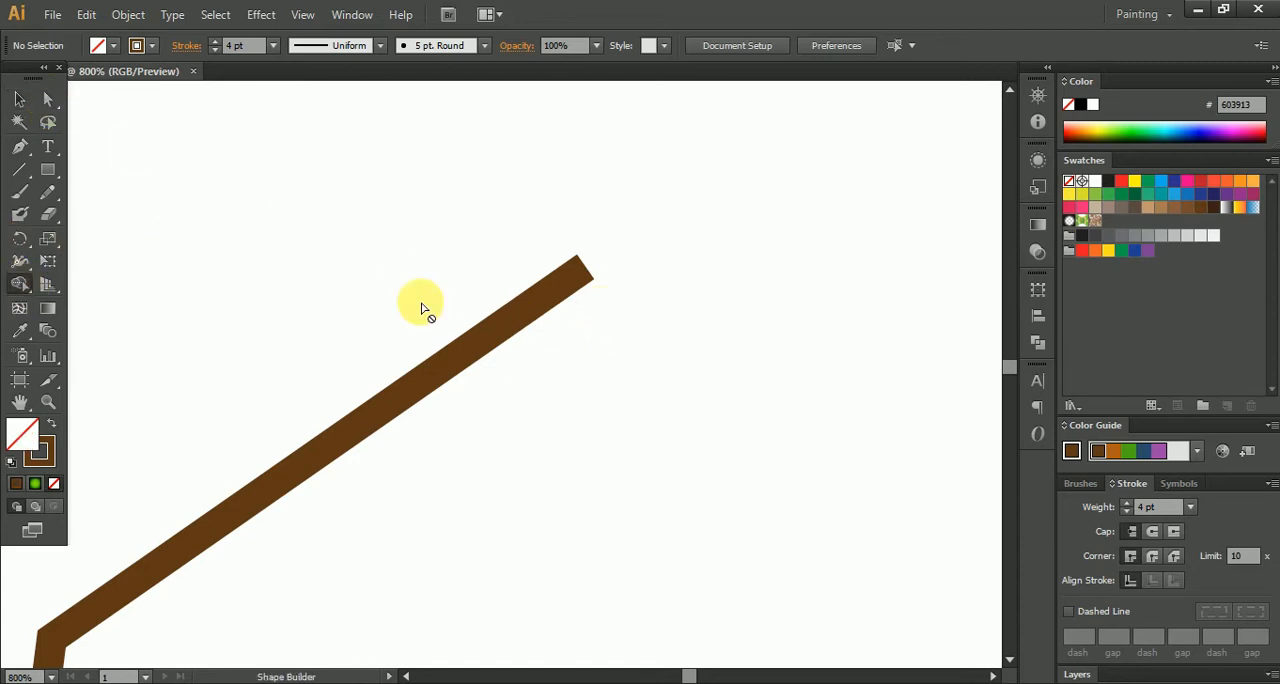
left_click(19, 261)
scroll(600, 290, "up", 5)
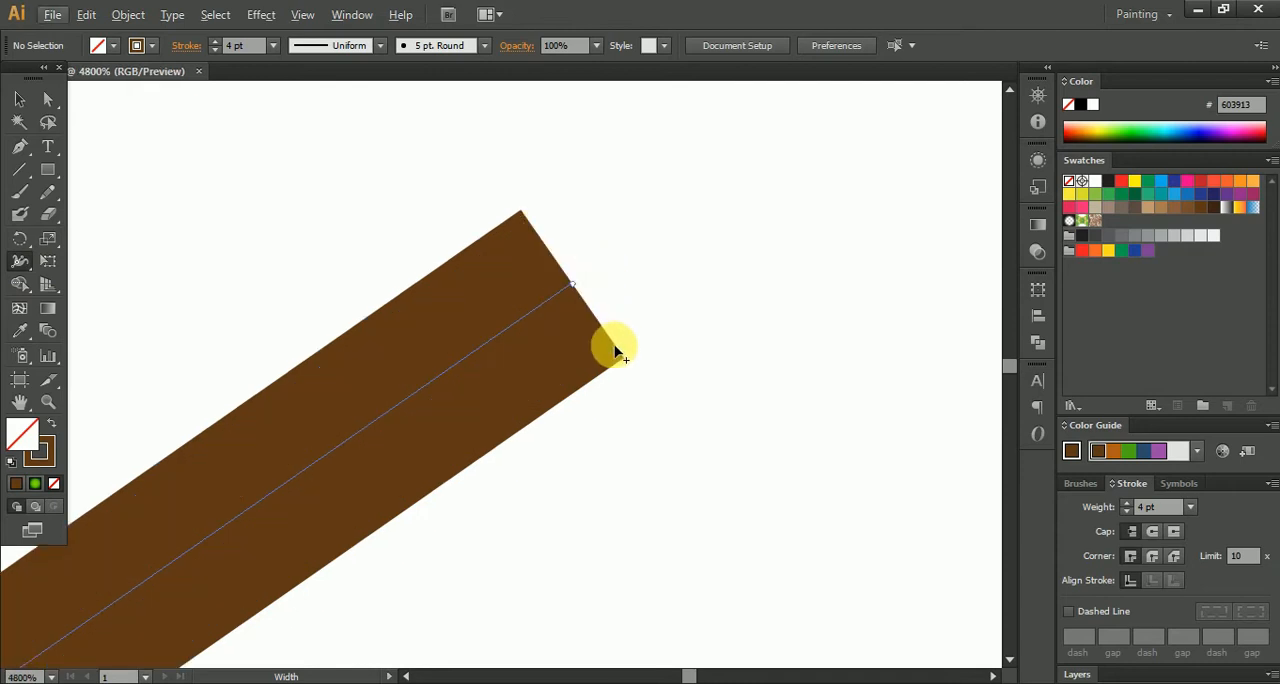
left_click_drag(622, 368, 572, 287)
scroll(585, 337, "down", 3)
key("ctrl+z")
scroll(601, 355, "up", 3)
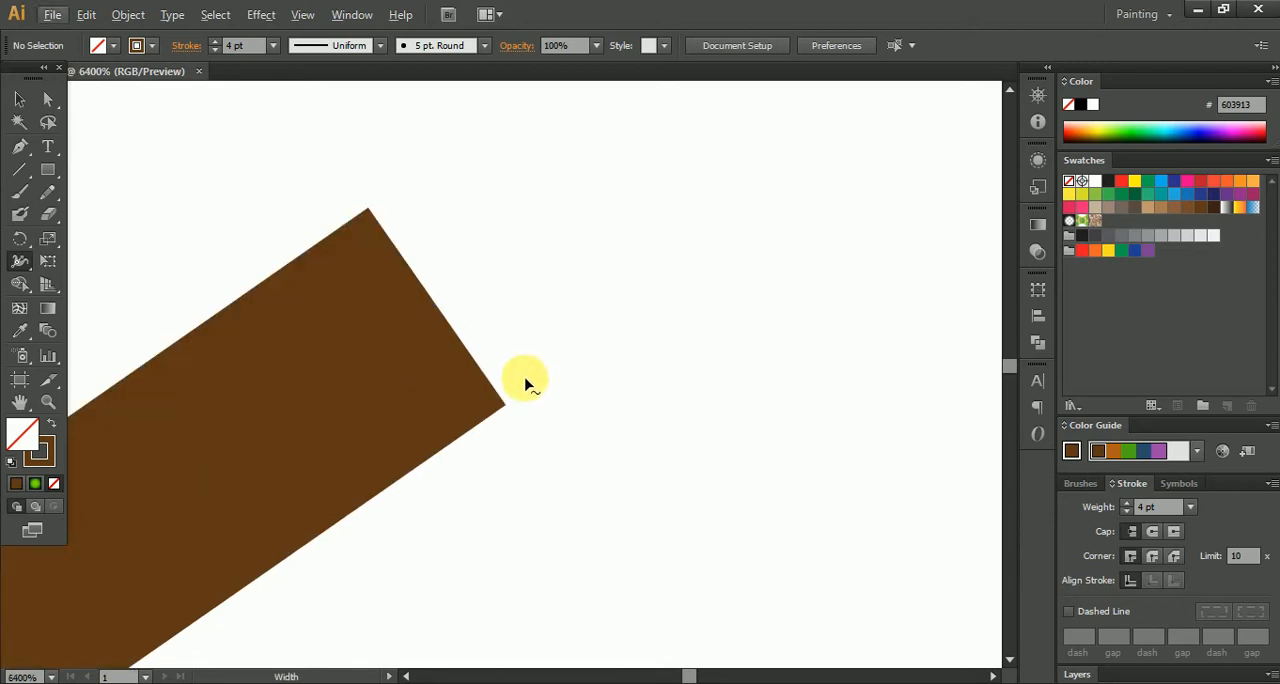
left_click_drag(506, 405, 438, 306)
- Widen the lower end of the branch stroke to about 6.3 pt with the Width tool
scroll(514, 388, "down", 12)
left_click_drag(515, 465, 610, 270)
scroll(429, 423, "up", 6)
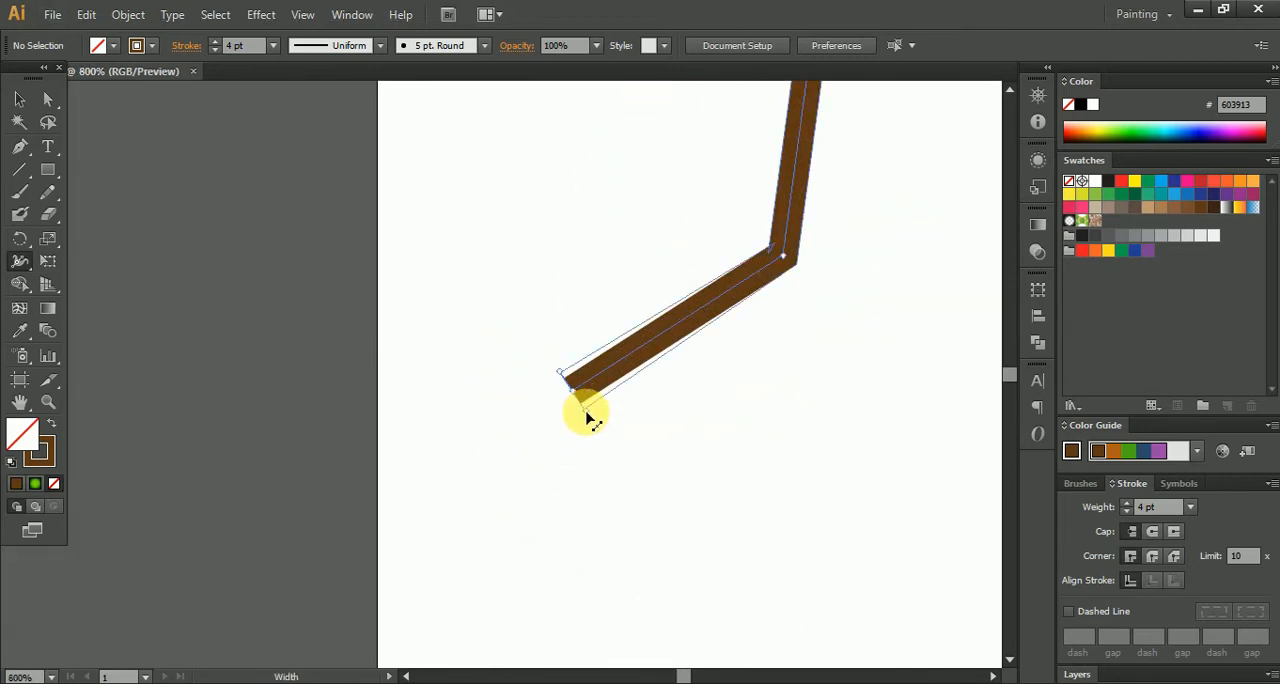
left_click_drag(587, 412, 586, 410)
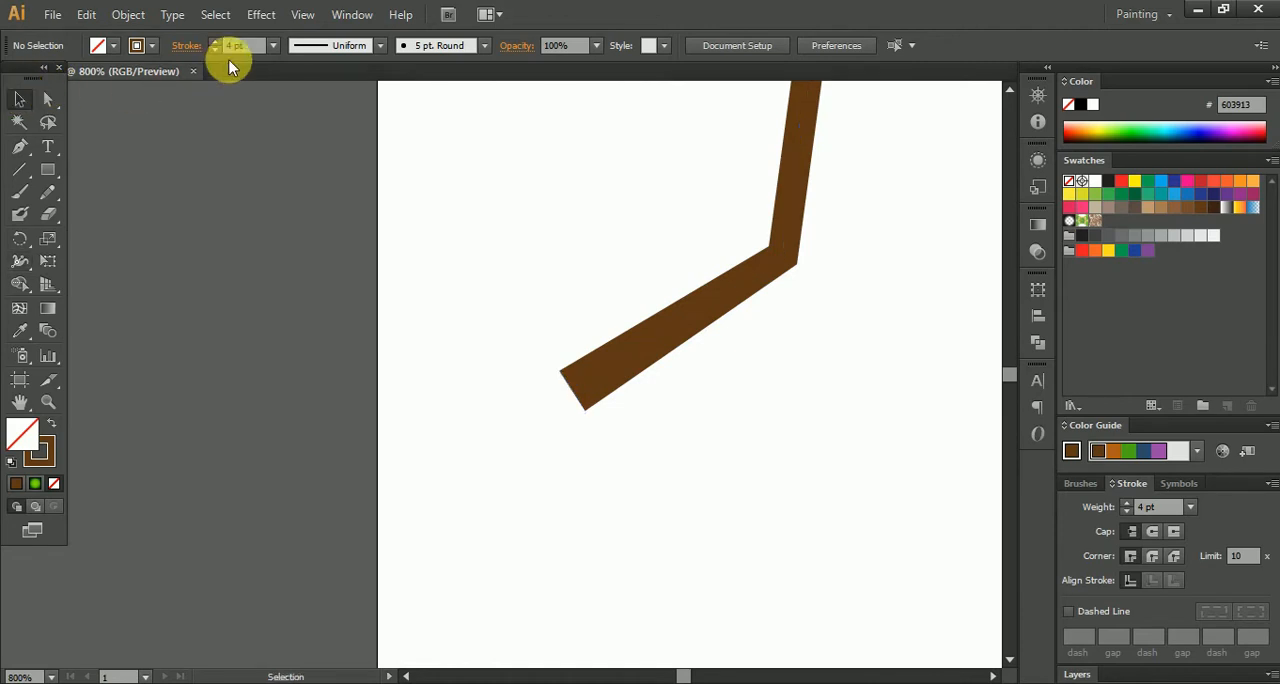
- Select the branch path and give its stroke a round cap
left_click(185, 46)
left_click(97, 93)
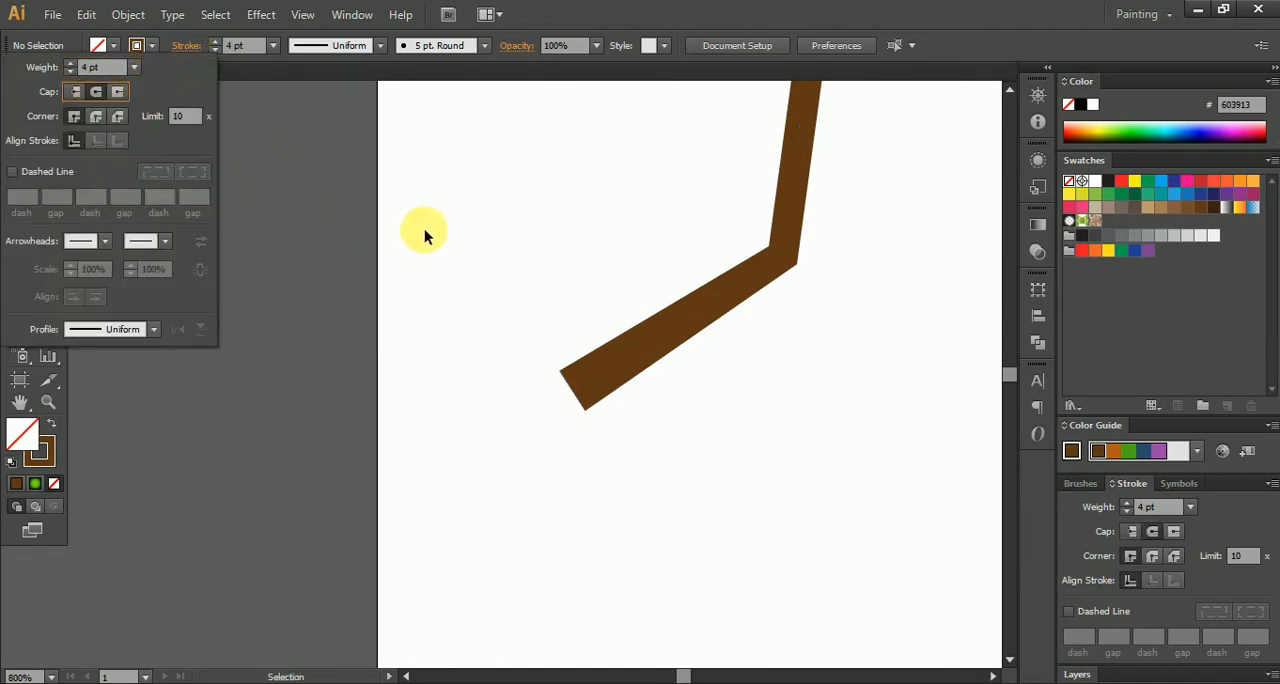
left_click_drag(497, 212, 742, 420)
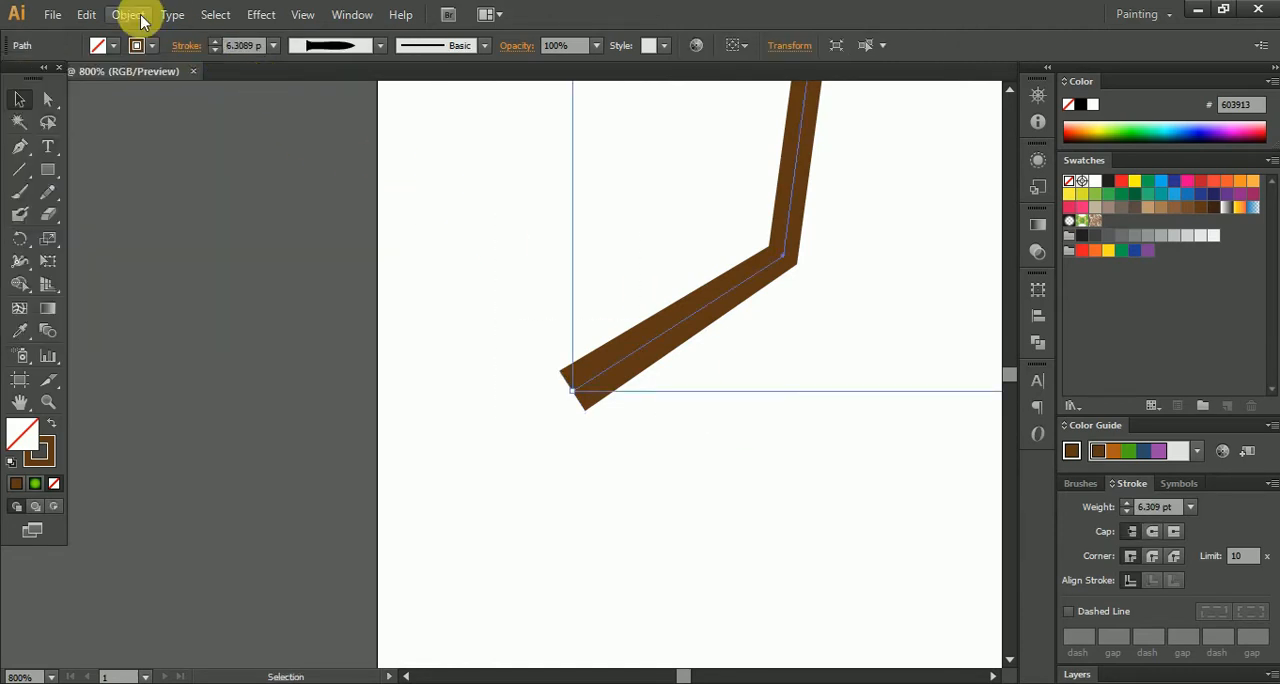
left_click(183, 44)
left_click(100, 93)
left_click(518, 280)
scroll(635, 390, "down", 7)
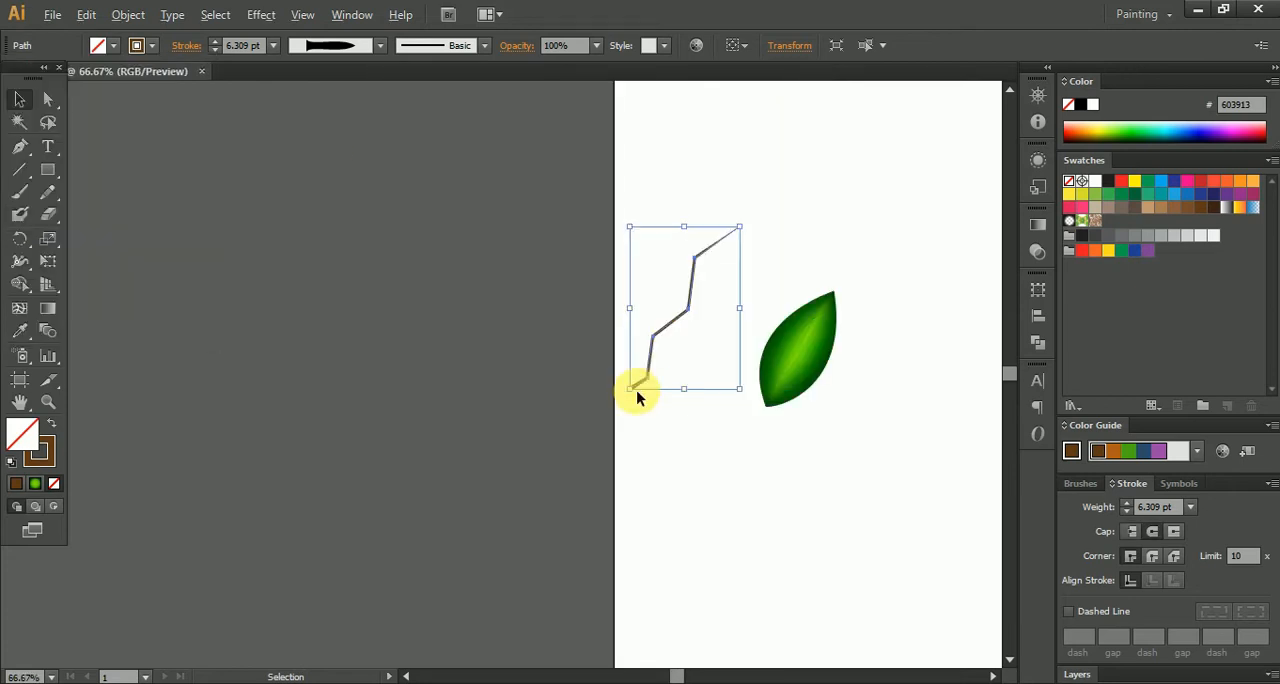
left_click(712, 453)
- Scale the whole branch up proportionally to about 1.6 times its size, with a stroke weight of about 10 pt
scroll(768, 425, "up", 1)
left_click(784, 365)
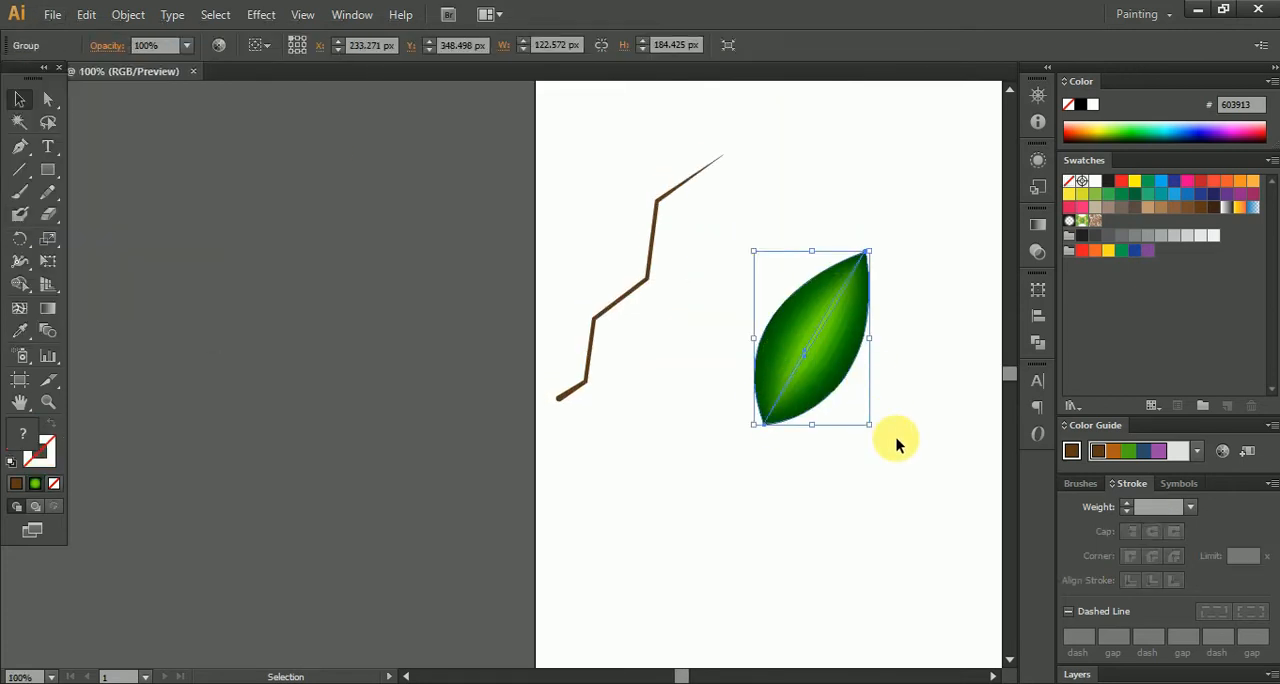
left_click(630, 295)
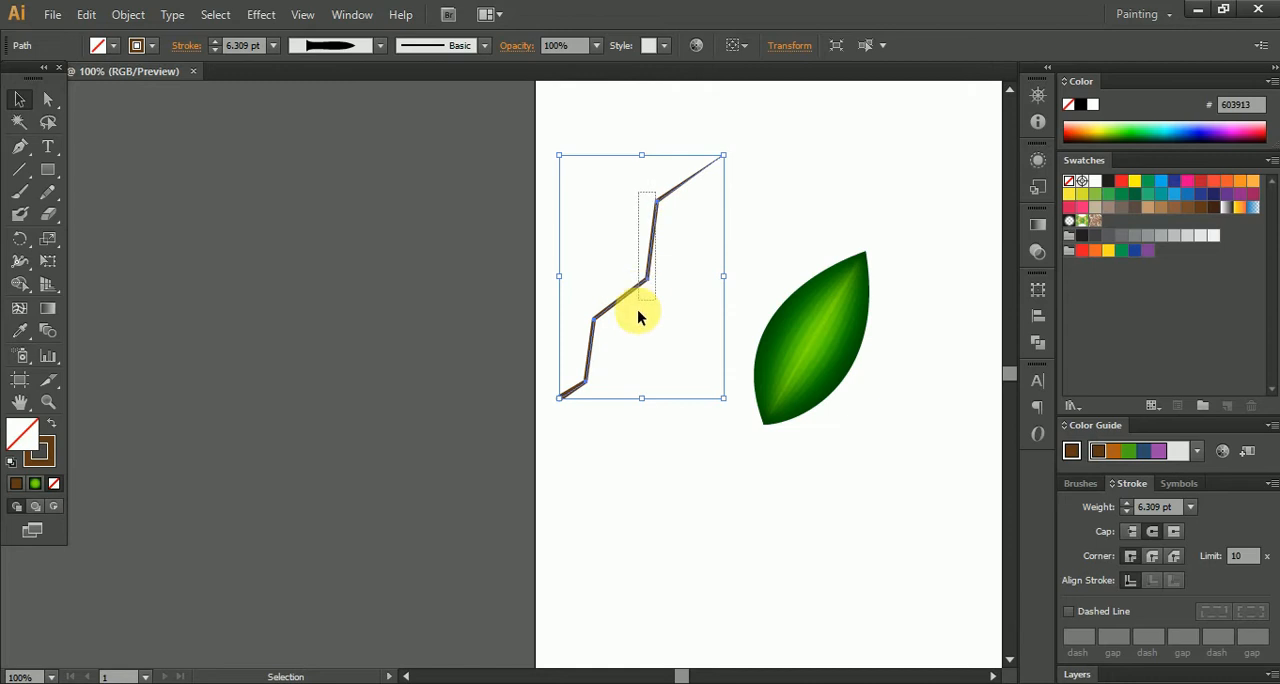
left_click_drag(731, 158, 820, 77)
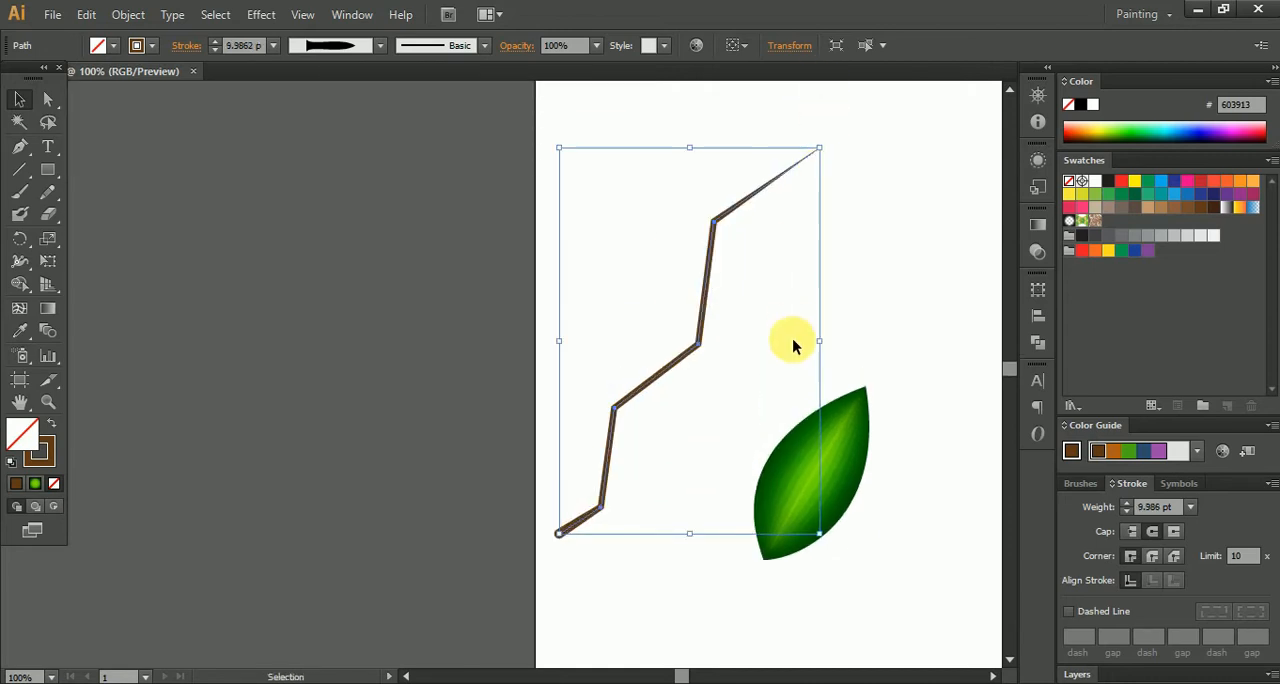
left_click(886, 343)
- Rotate the leaf group clockwise to point right and place its base on the branch's lowest joint
scroll(585, 257, "down", 3)
scroll(585, 257, "right", 2)
left_click(708, 318)
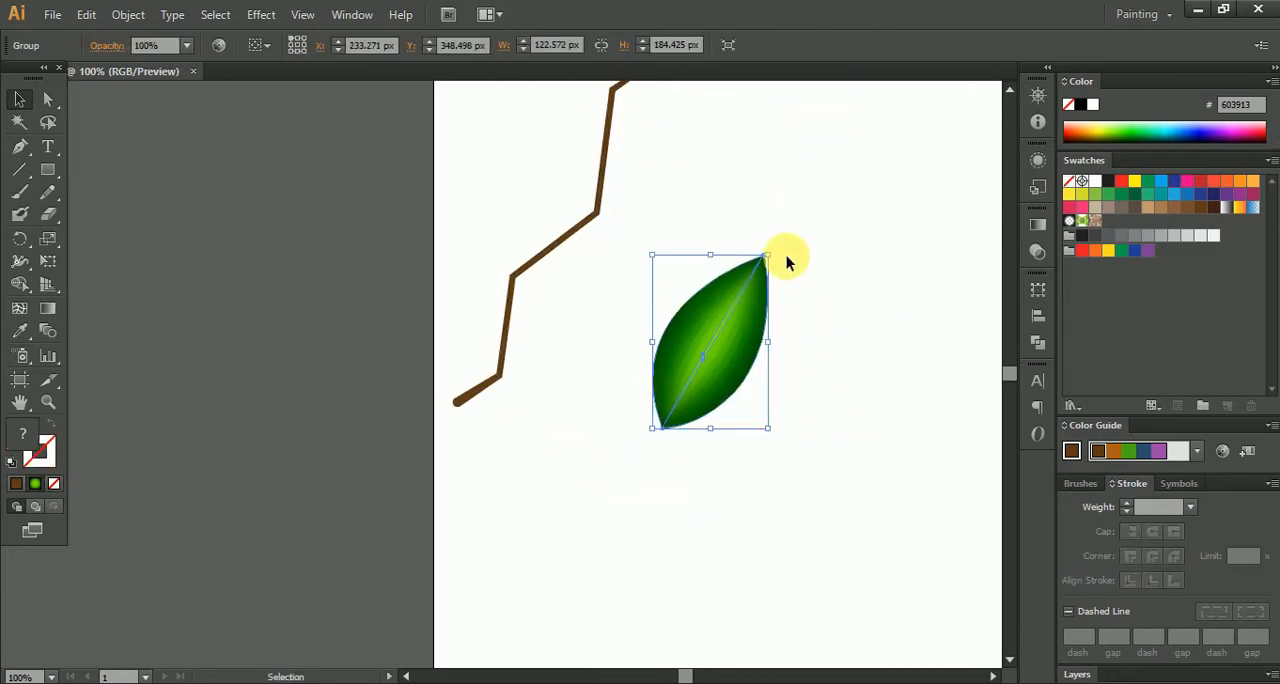
left_click_drag(776, 257, 838, 350)
left_click_drag(682, 360, 571, 363)
left_click(606, 406)
scroll(471, 380, "up", 5)
left_click_drag(744, 352, 746, 338)
- Bring the leaf group to the front of the stacking order
right_click(747, 323)
mouse_move(836, 488)
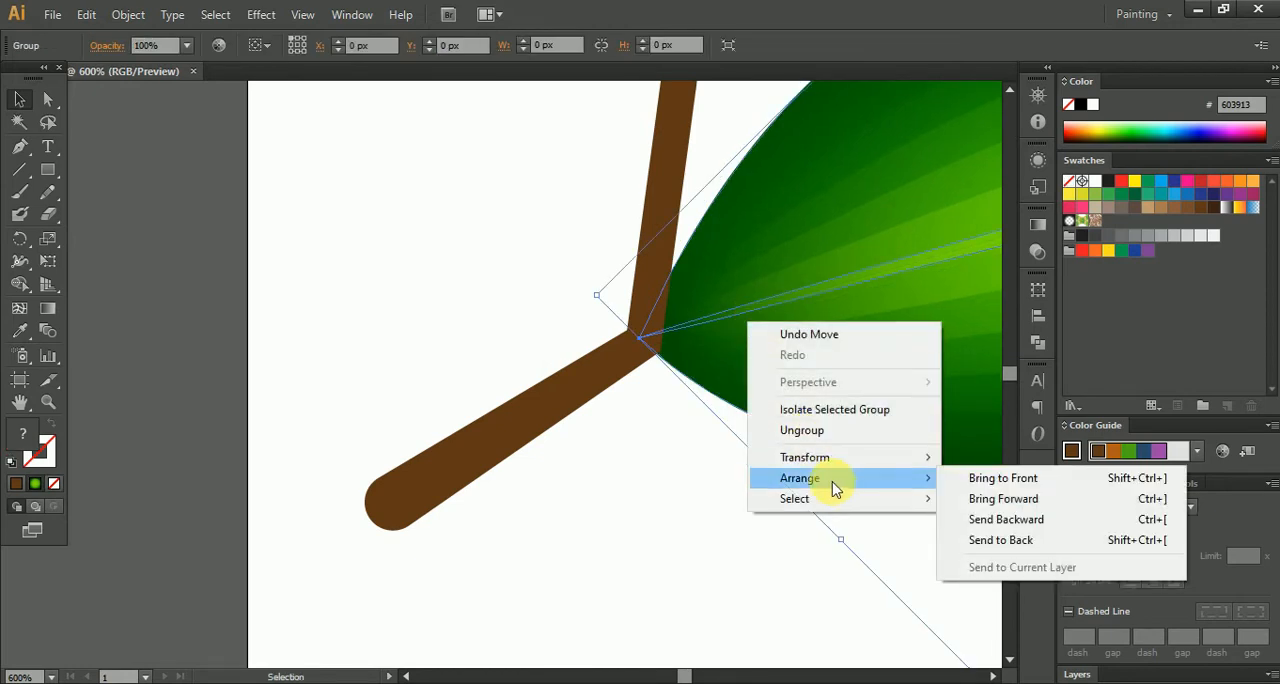
left_click(1003, 478)
left_click(823, 569)
- Scale the leaf group down to about 170 × 85 px, keeping its base at the branch's lowest joint
scroll(809, 560, "down", 7)
left_click_drag(832, 515, 695, 495)
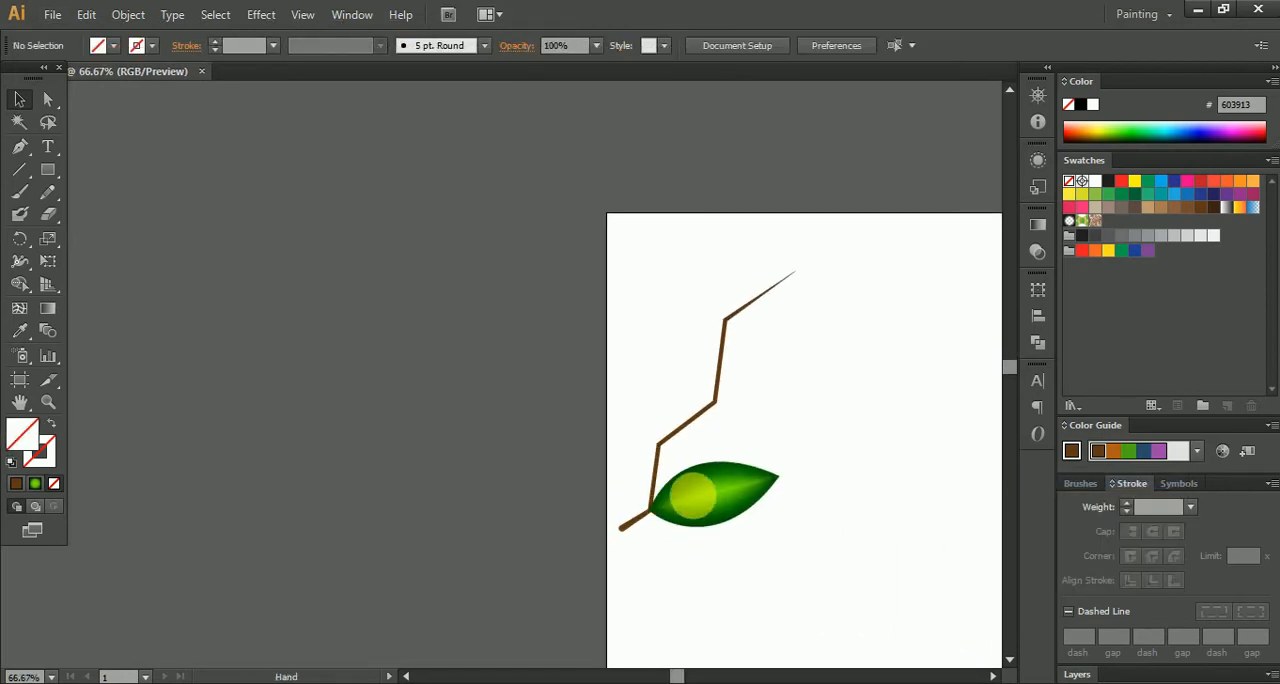
scroll(704, 503, "up", 2)
left_click(737, 480)
left_click_drag(878, 448, 820, 455)
left_click(818, 505)
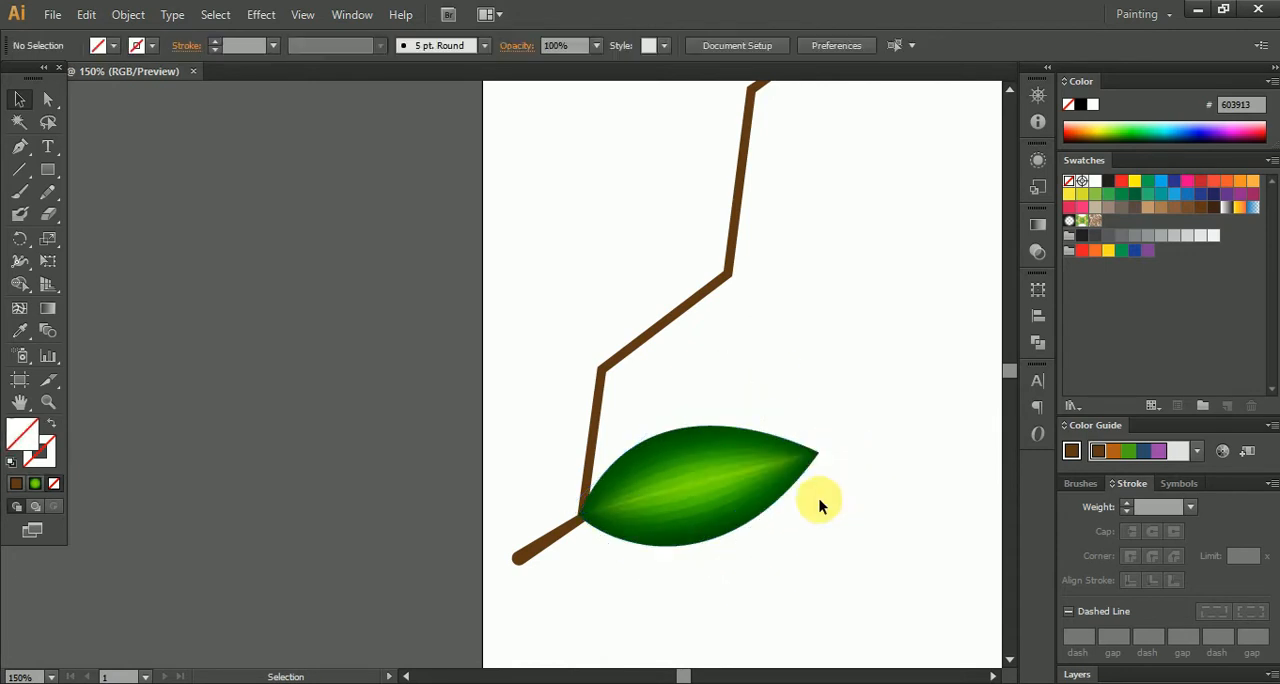
- Place a rotated copy of the leaf on the branch's left side, pointing upward with its base just below the second joint
left_click(690, 510)
left_click_drag(700, 498, 590, 395)
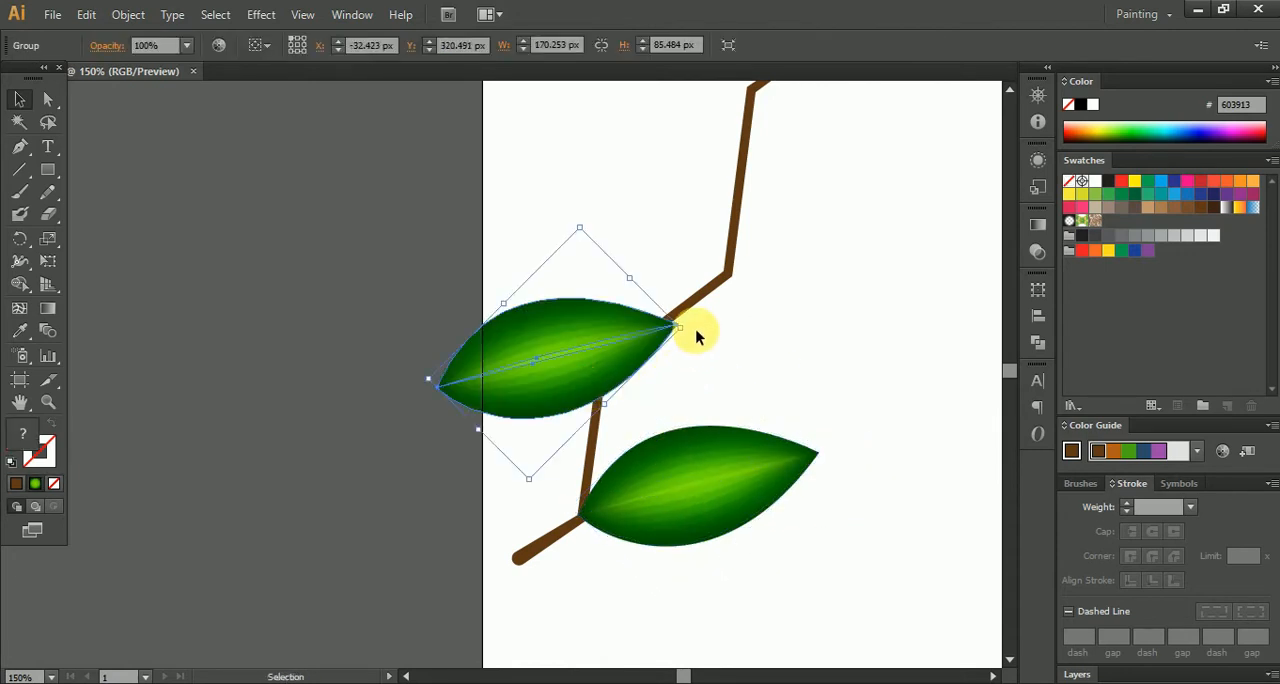
left_click_drag(697, 336, 521, 206)
left_click_drag(540, 345, 566, 367)
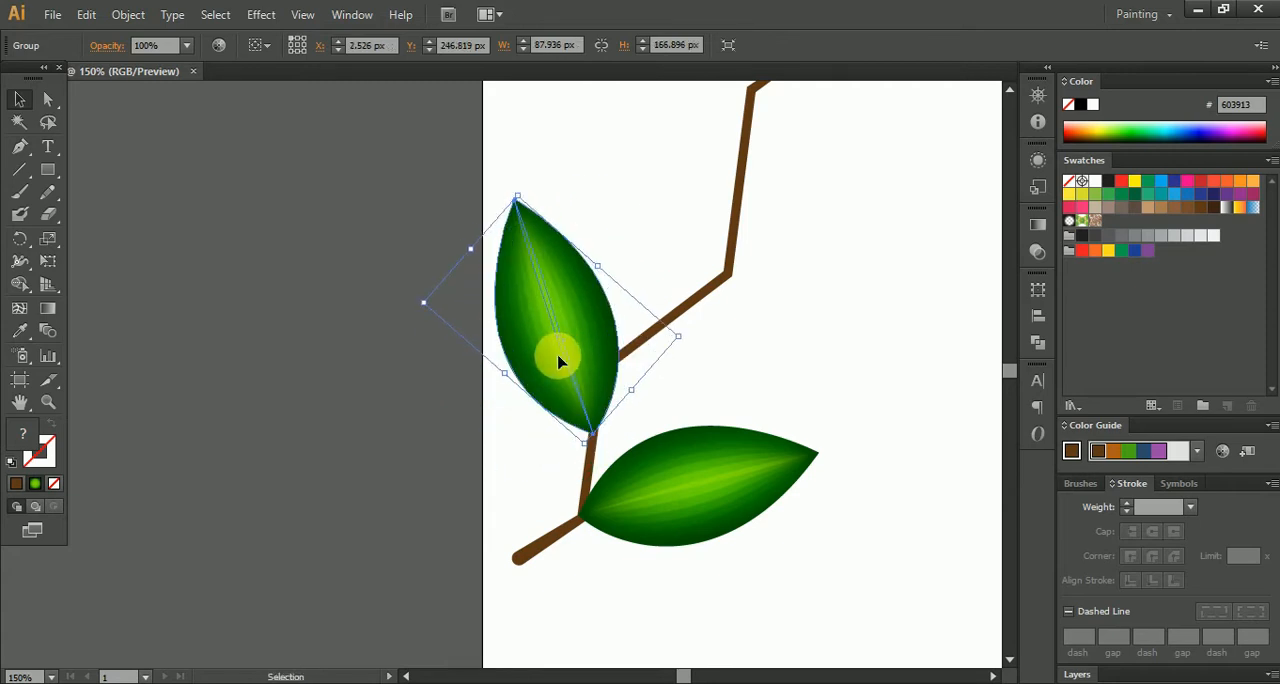
left_click(690, 388)
- Place a rotated copy of the upright leaf on the branch's right side, pointing right with its base on the middle diagonal segment
left_click_drag(585, 345, 799, 266)
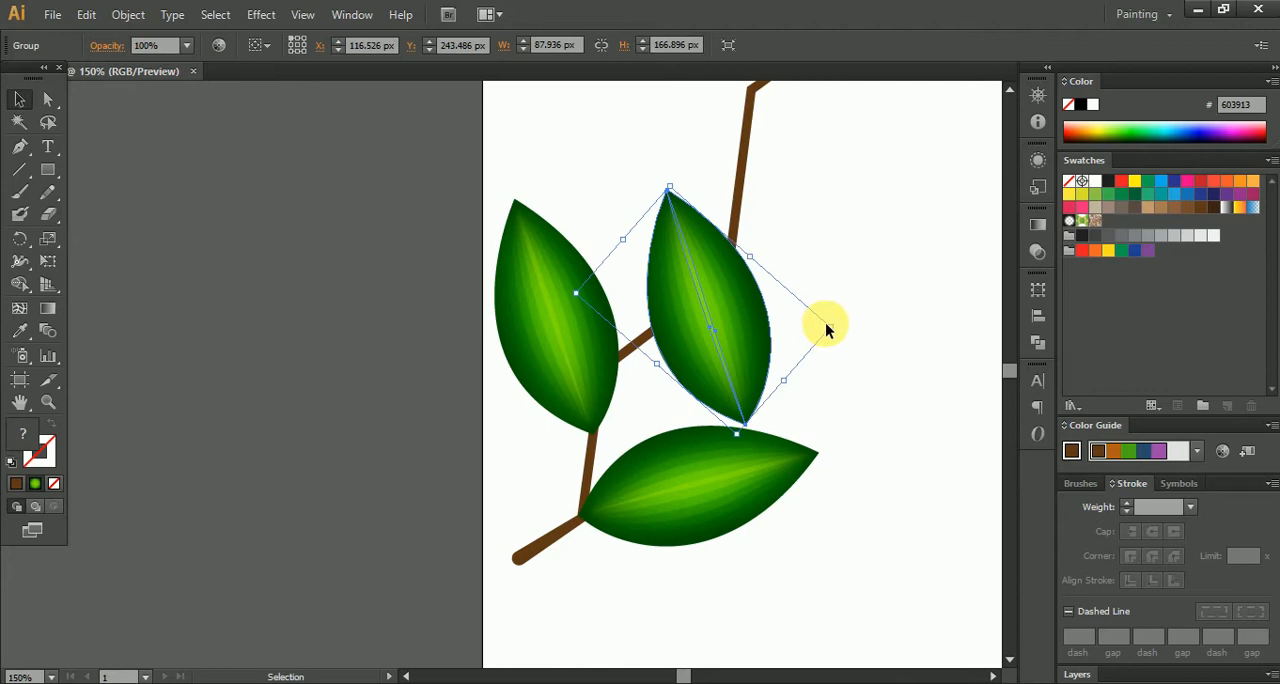
left_click_drag(840, 327, 682, 486)
left_click_drag(686, 340, 760, 316)
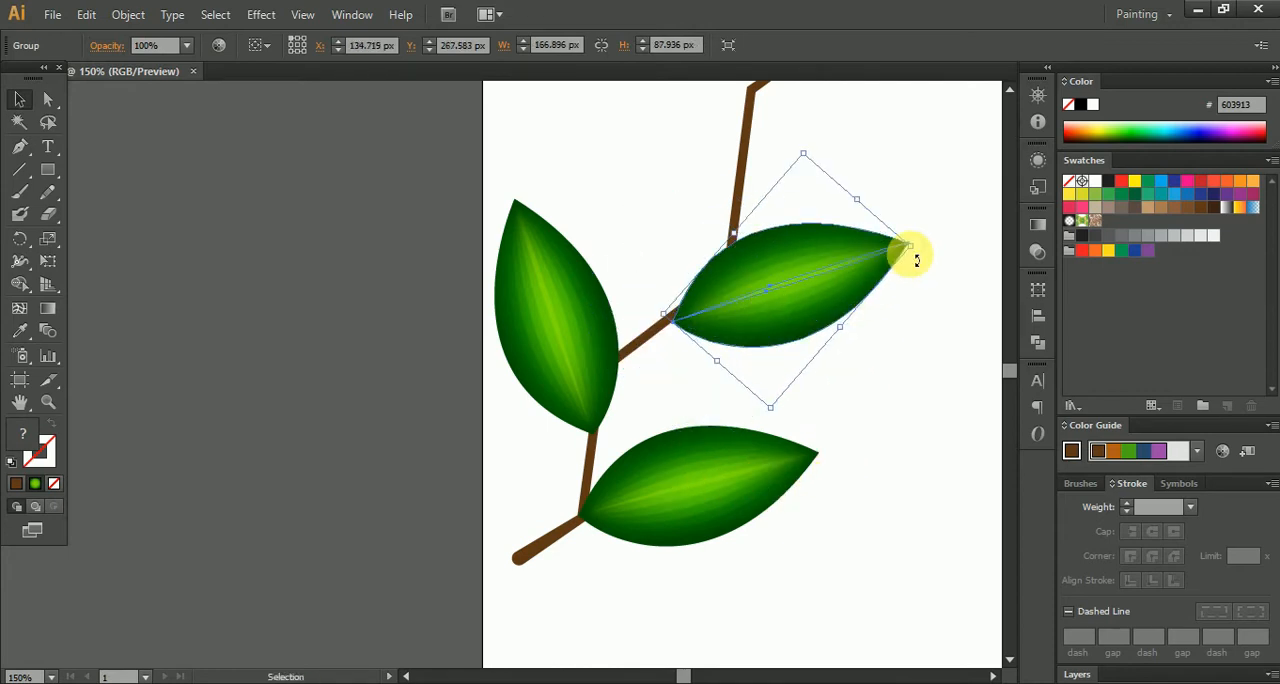
left_click_drag(927, 252, 934, 280)
left_click_drag(798, 298, 760, 346)
left_click(833, 245)
- Move the upper right-hand leaf so its base meets the branch's third joint
left_click_drag(808, 197, 783, 305)
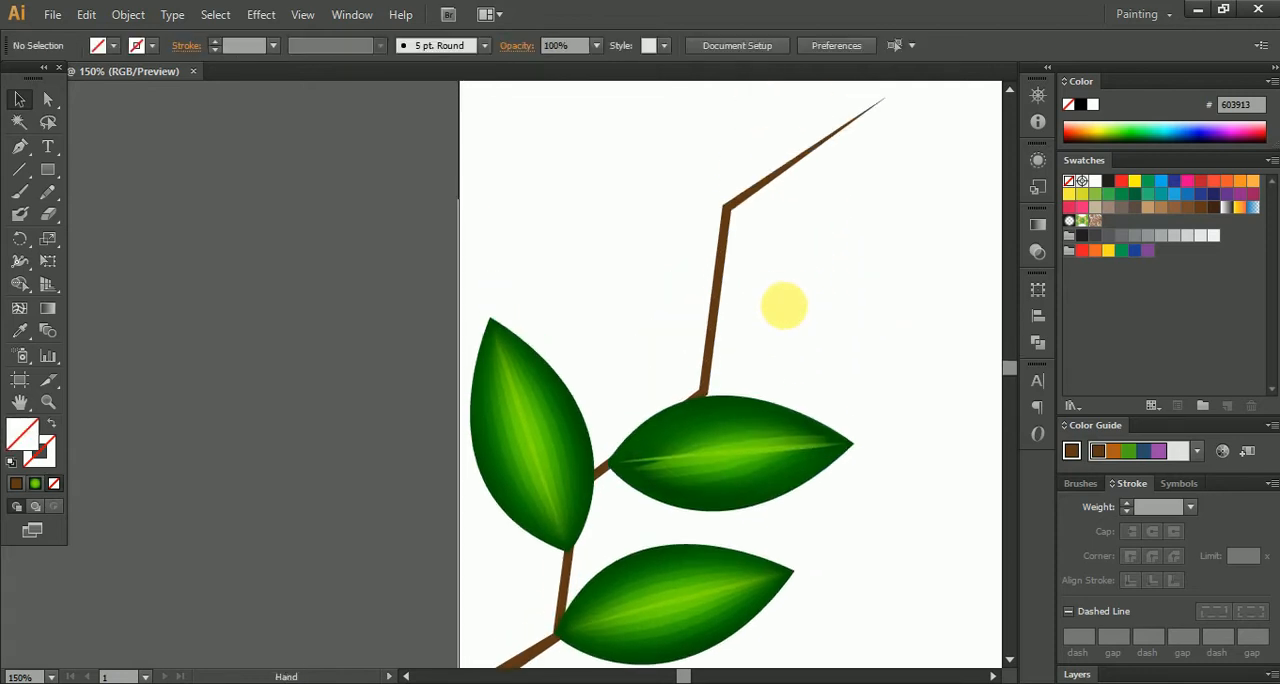
scroll(750, 405, "down", 2)
scroll(740, 415, "up", 3)
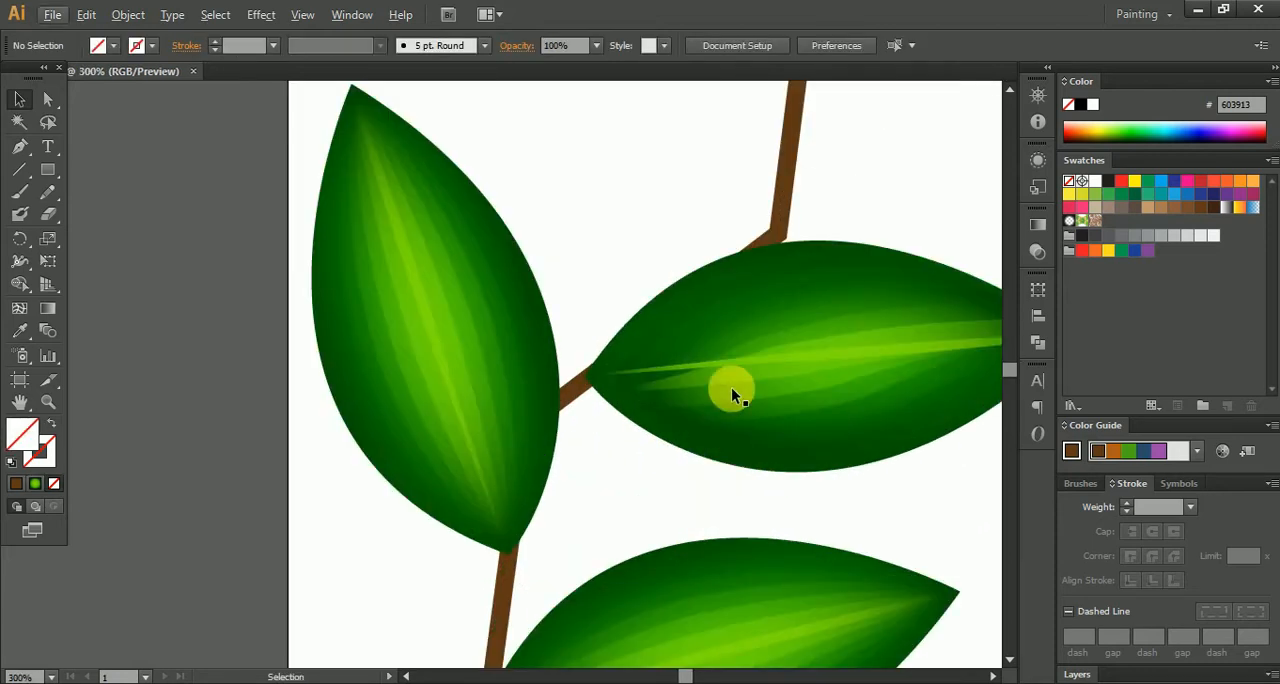
left_click(857, 247)
left_click_drag(857, 247, 766, 258)
scroll(850, 215, "up", 5)
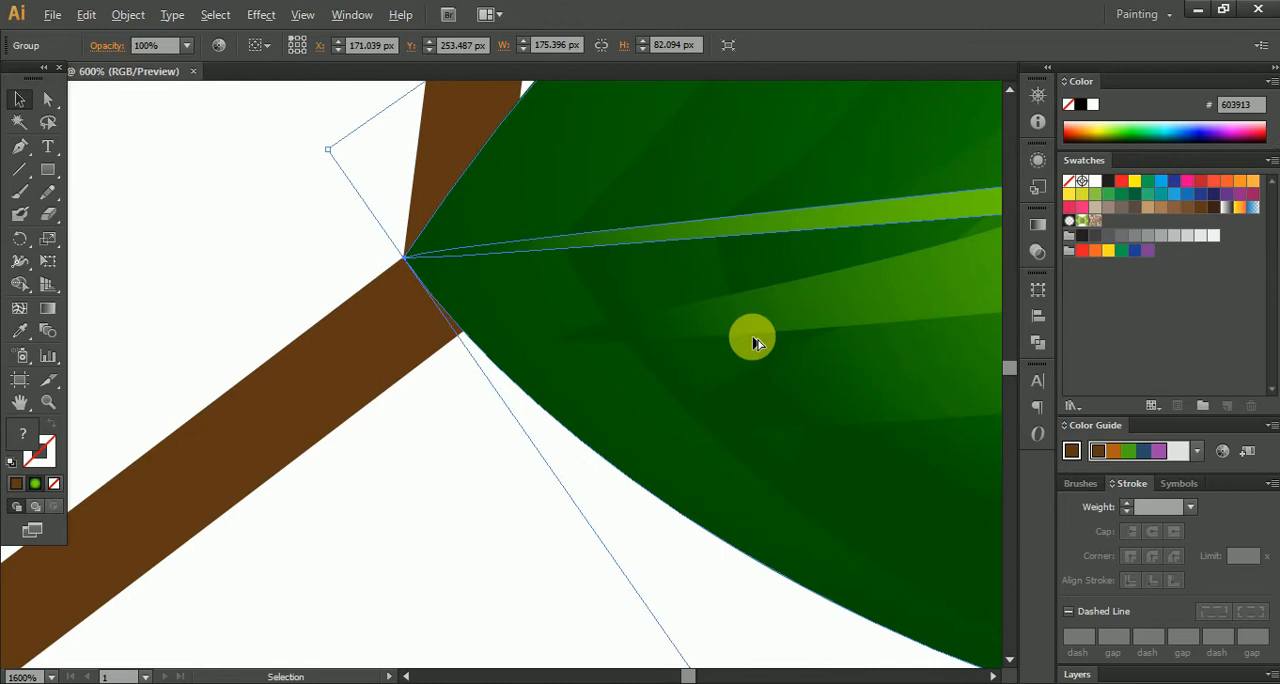
- Tilt the left-hand leaf slightly counter-clockwise and move its base onto the branch's second joint
scroll(754, 338, "down", 6)
left_click(618, 472)
left_click_drag(622, 459, 755, 369)
scroll(667, 393, "up", 2)
left_click_drag(706, 434, 614, 322)
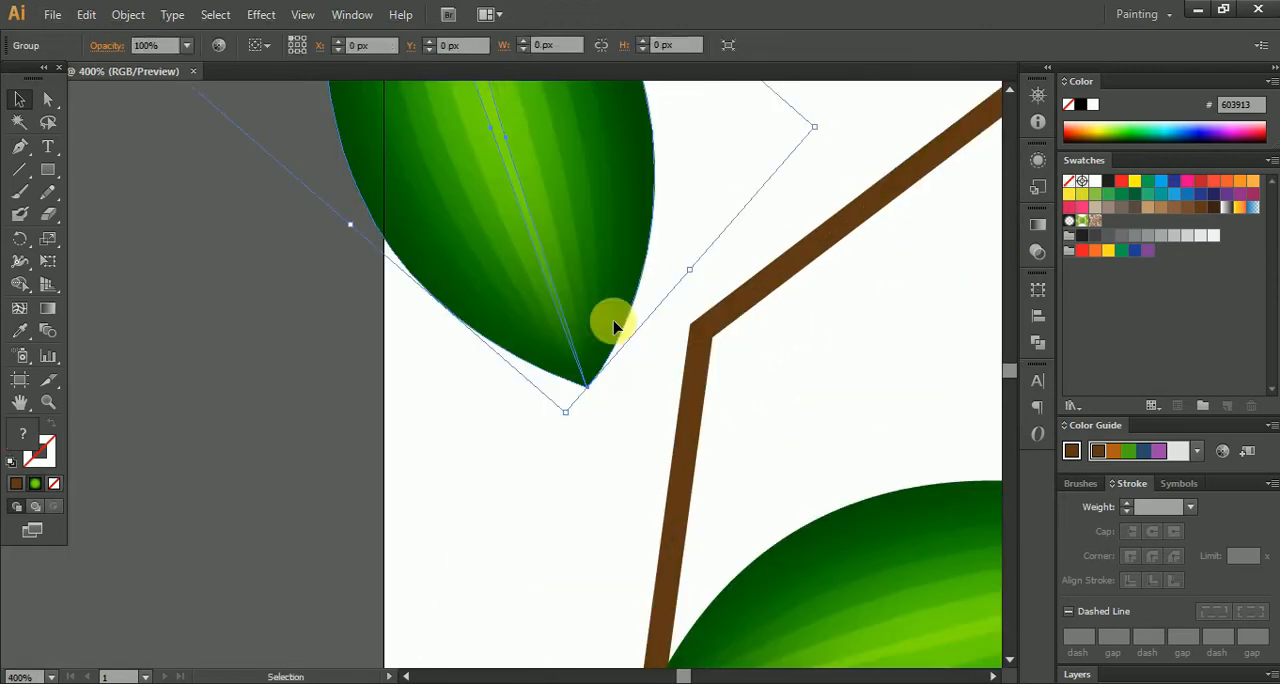
left_click_drag(571, 427, 673, 281)
scroll(733, 475, "down", 5)
left_click(779, 433)
- Duplicate the upper right-hand leaf and turn the copy toward the upper left near the branch's topmost joint
left_click_drag(781, 436, 651, 547)
scroll(707, 519, "up", 2)
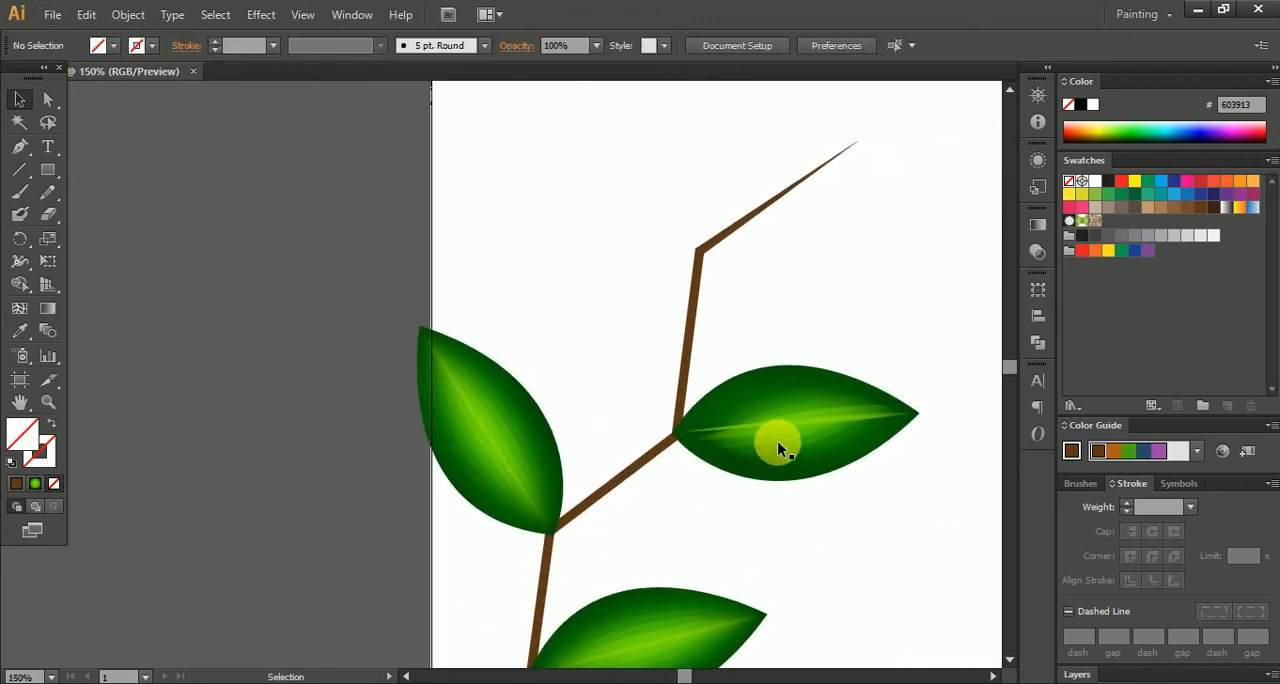
left_click_drag(775, 442, 622, 252, "alt")
left_click_drag(771, 318, 751, 450)
left_click_drag(762, 368, 654, 363)
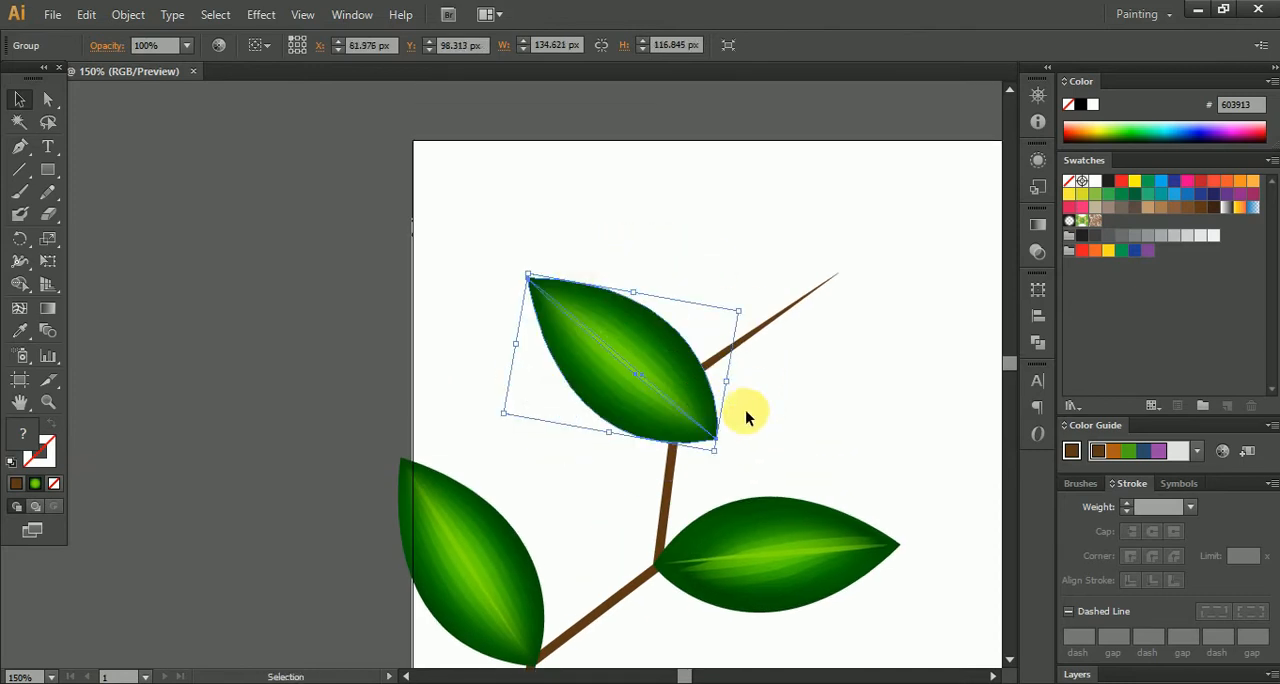
- Rotate the new top leaf more upright and align its base with the branch's topmost joint
left_click_drag(749, 306, 771, 358)
left_click_drag(666, 404, 657, 304)
scroll(658, 385, "up", 3)
left_click_drag(700, 264, 697, 317)
left_click(850, 437)
scroll(851, 434, "down", 4)
left_click_drag(891, 482, 802, 452)
left_click(706, 331)
left_click(805, 423)
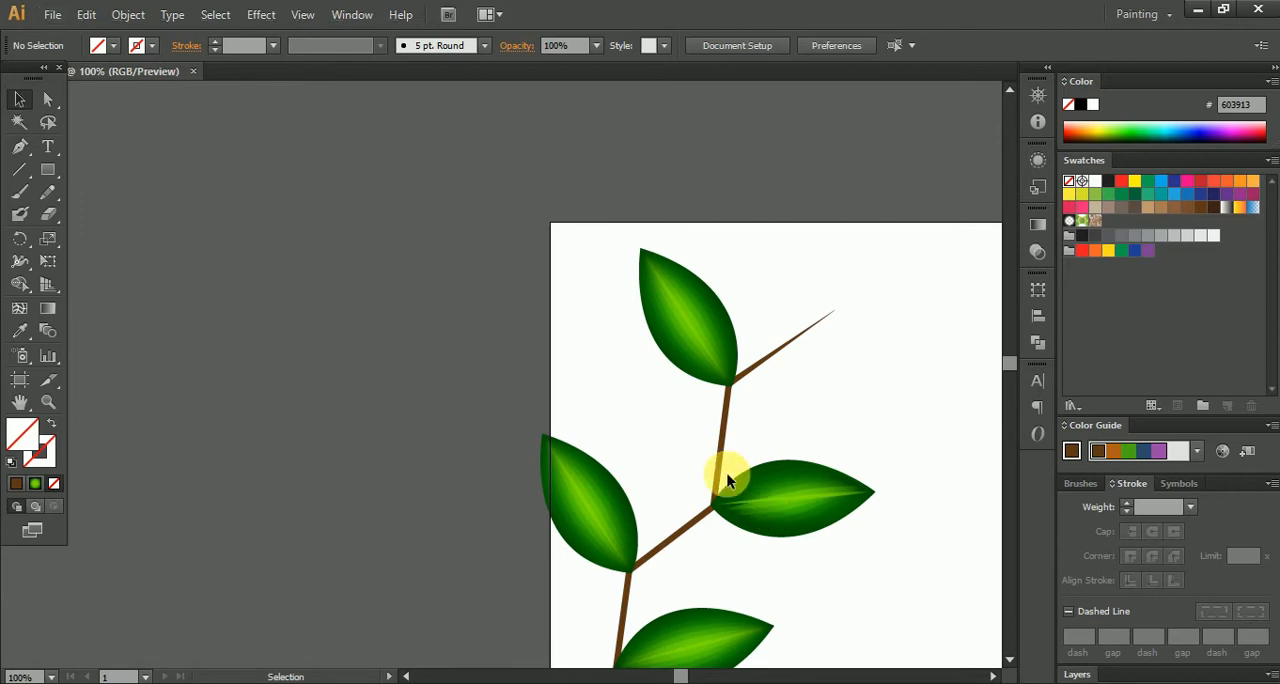
scroll(727, 472, "up", 2)
left_click(31, 153)
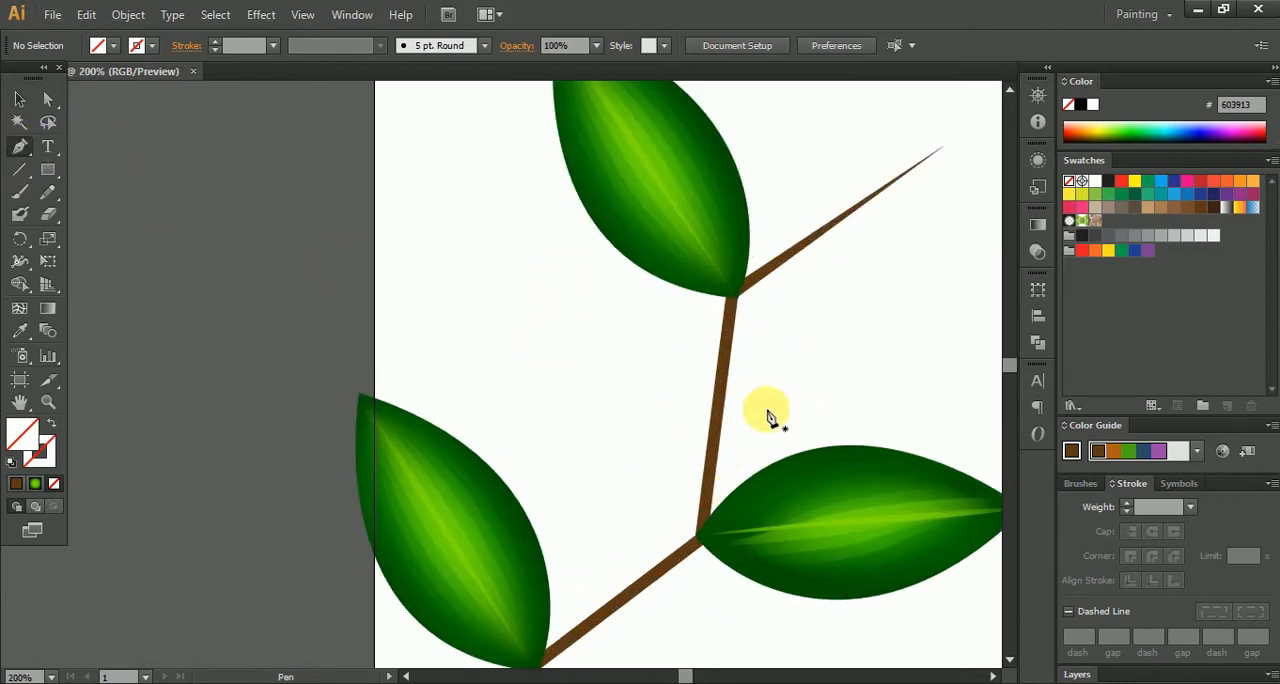
left_click(724, 401)
scroll(651, 520, "down", 5)
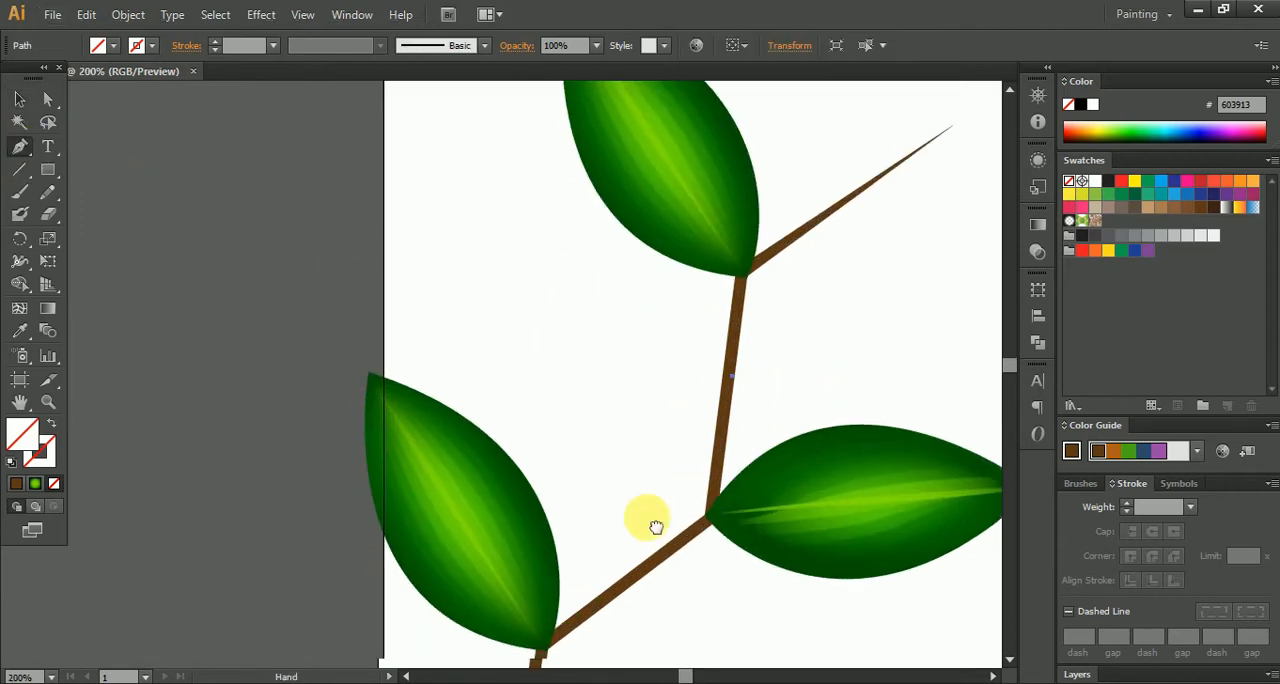
left_click(677, 390)
key("ctrl+z")
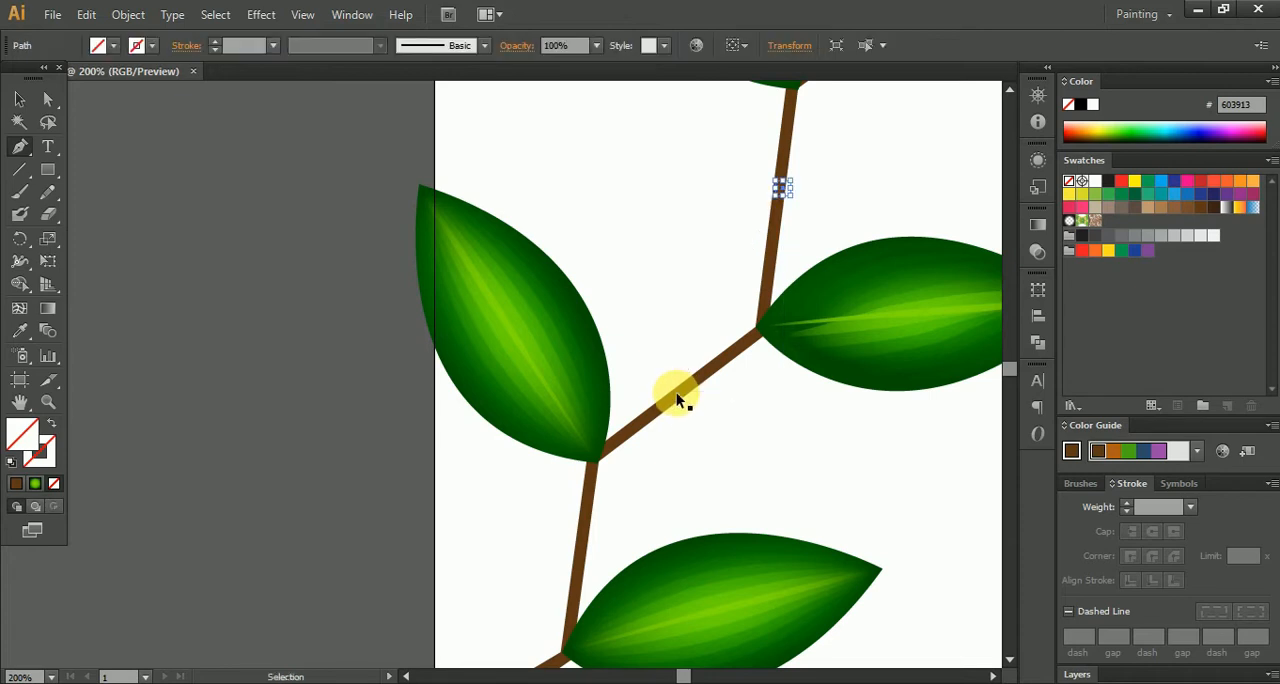
key("ctrl+z")
- Add anchor points midway along the branch's straight segments with the Add Anchor Point tool
left_click_drag(20, 150, 80, 172)
left_click(86, 171)
left_click(790, 375)
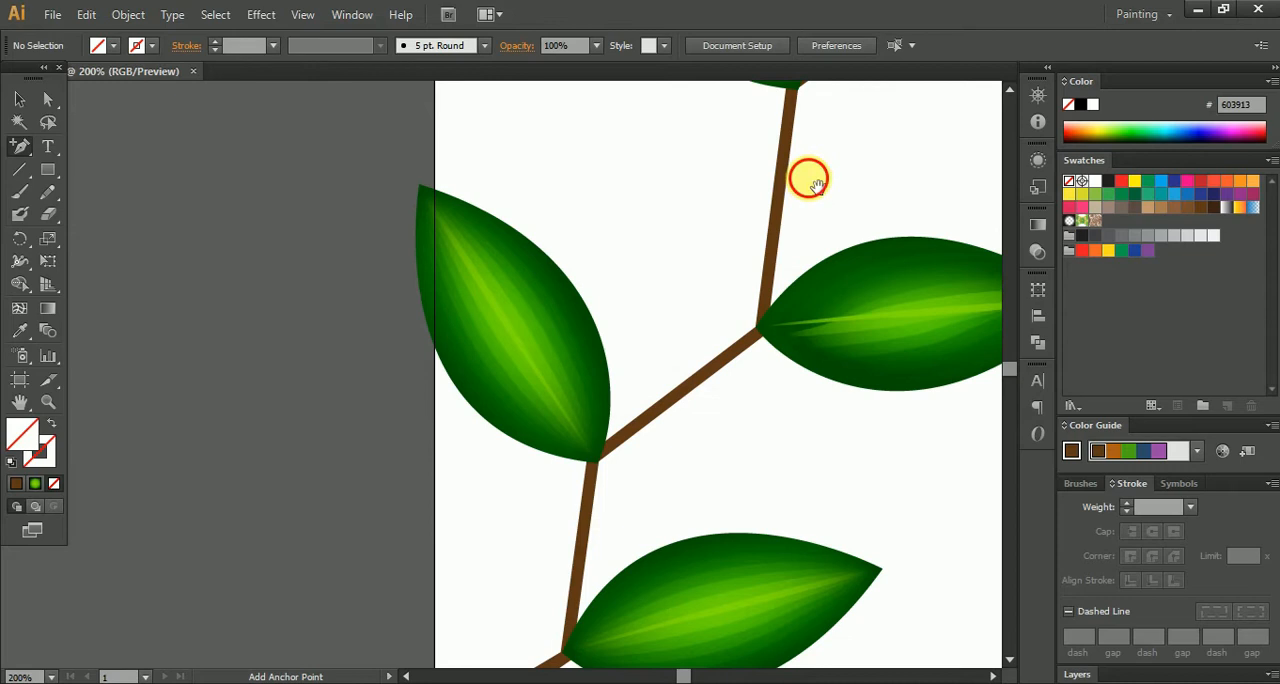
left_click_drag(806, 177, 770, 287)
left_click(764, 286)
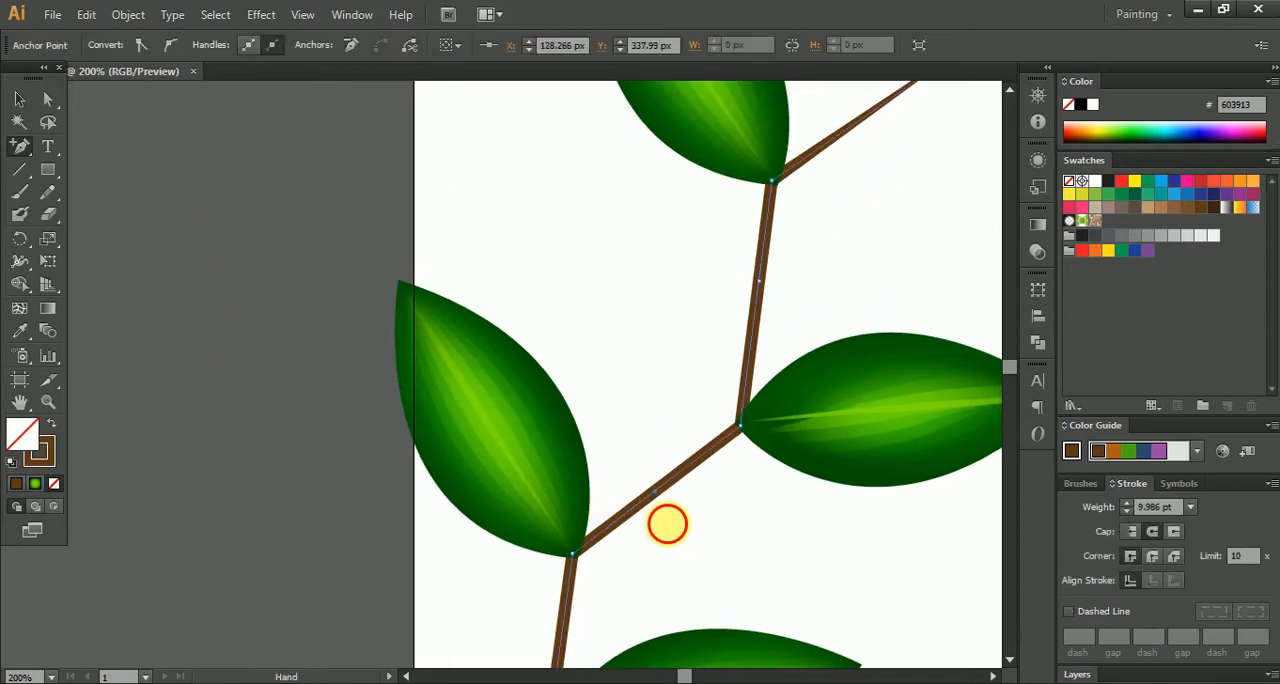
left_click_drag(667, 523, 722, 233)
left_click(616, 349)
left_click_drag(847, 102, 685, 581)
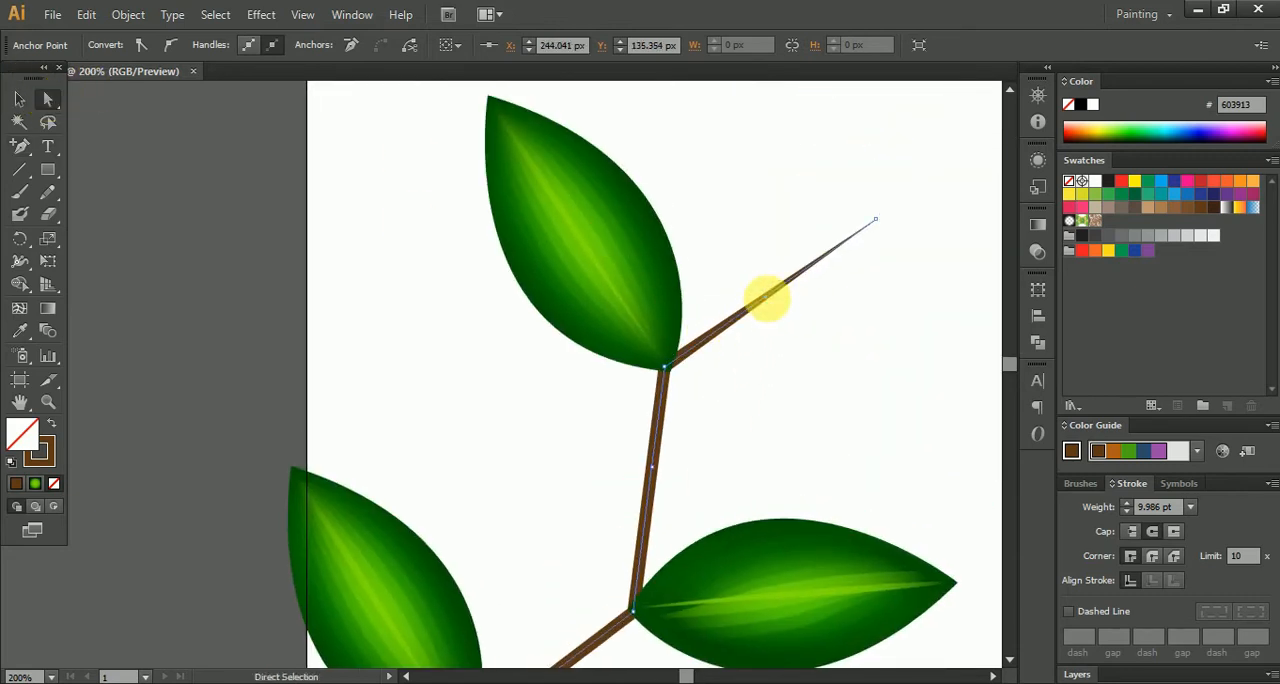
- Bend the branch's top two segments by moving the uppermost midpoint anchor down and outward and the one below it leftward
left_click_drag(768, 305, 794, 317)
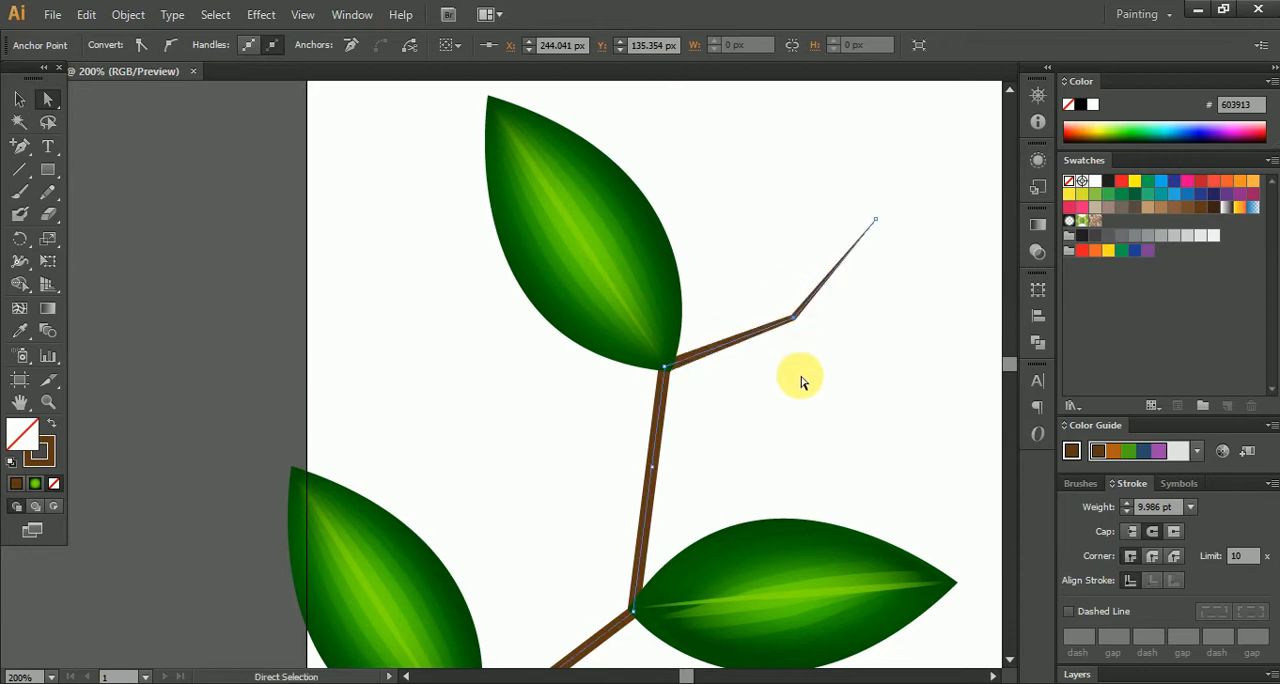
left_click_drag(798, 414, 852, 316)
left_click_drag(706, 376, 672, 377)
key("ctrl+z")
left_click_drag(653, 461, 733, 275)
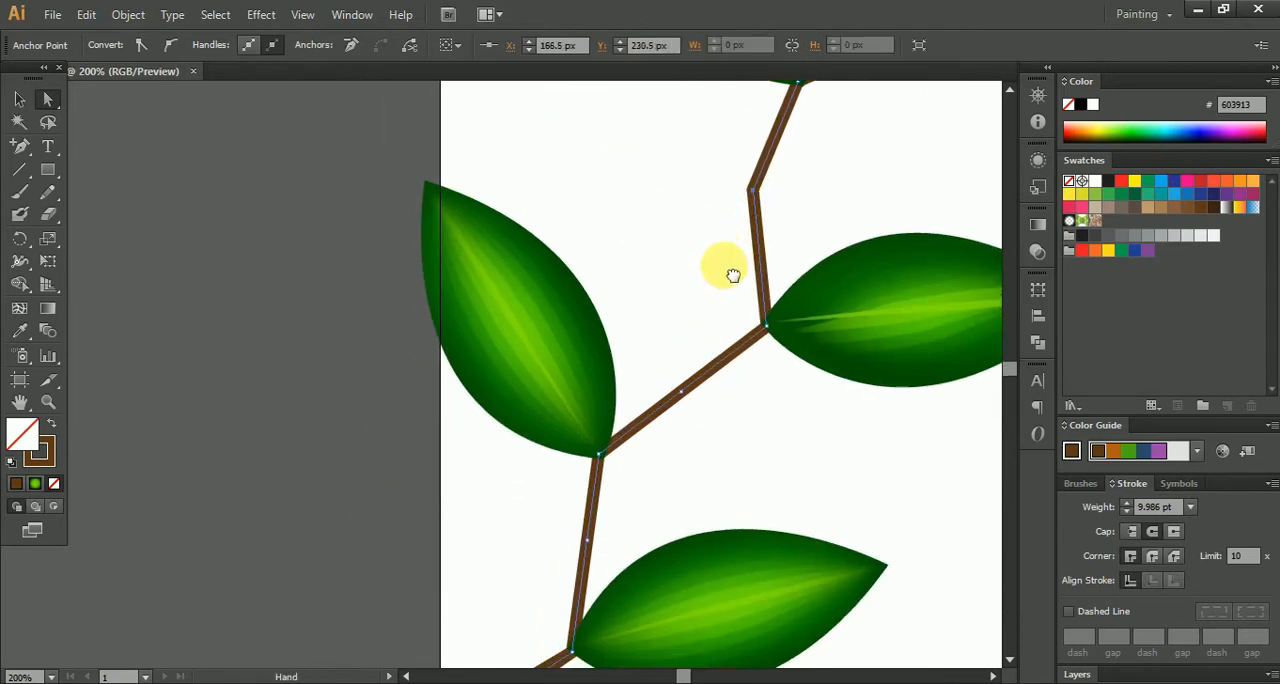
- Bend the next two lower branch segments by moving their midpoint anchors to opposite sides, and deselect the branch
left_click_drag(644, 511, 640, 423)
left_click_drag(677, 308, 707, 328)
left_click_drag(722, 393, 777, 297)
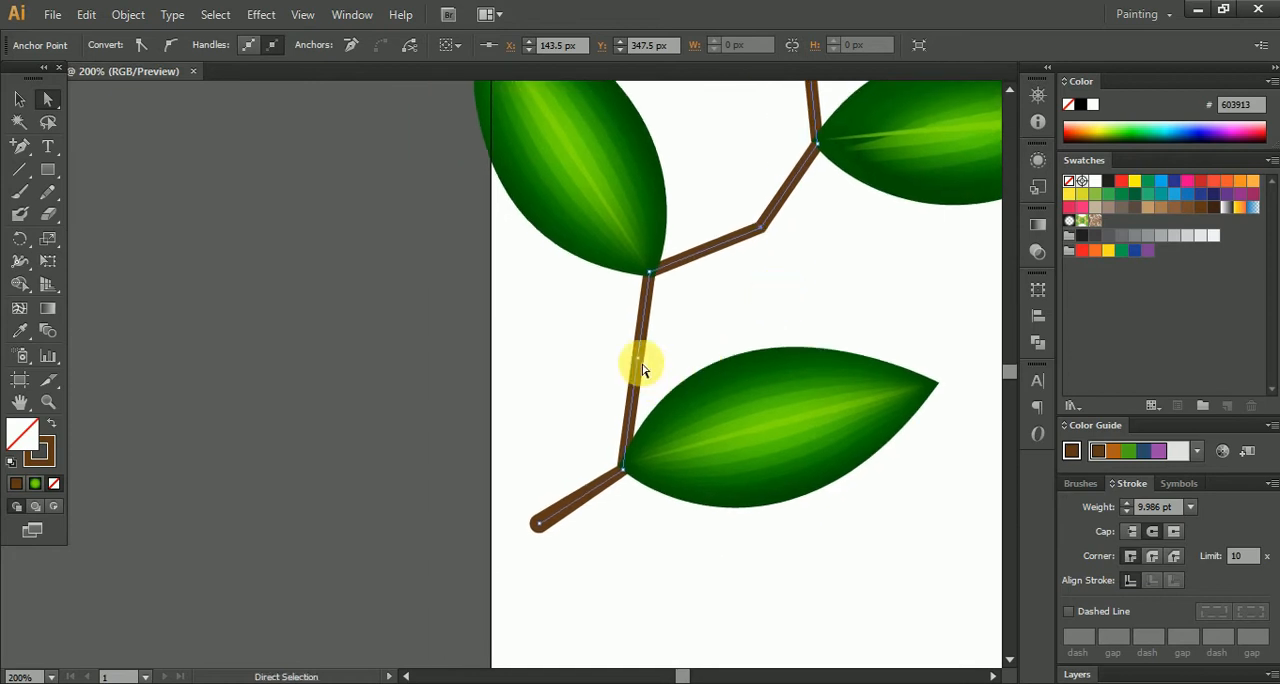
left_click_drag(641, 365, 606, 358)
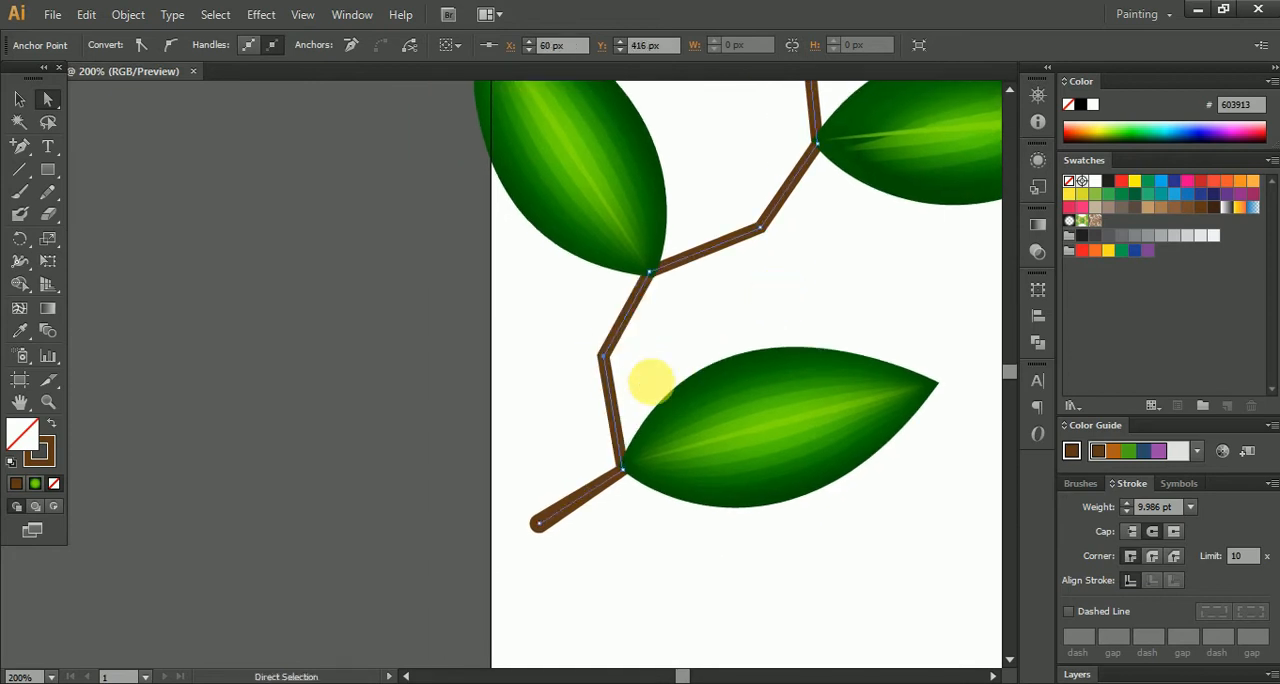
scroll(646, 377, "down", 2)
left_click(15, 104)
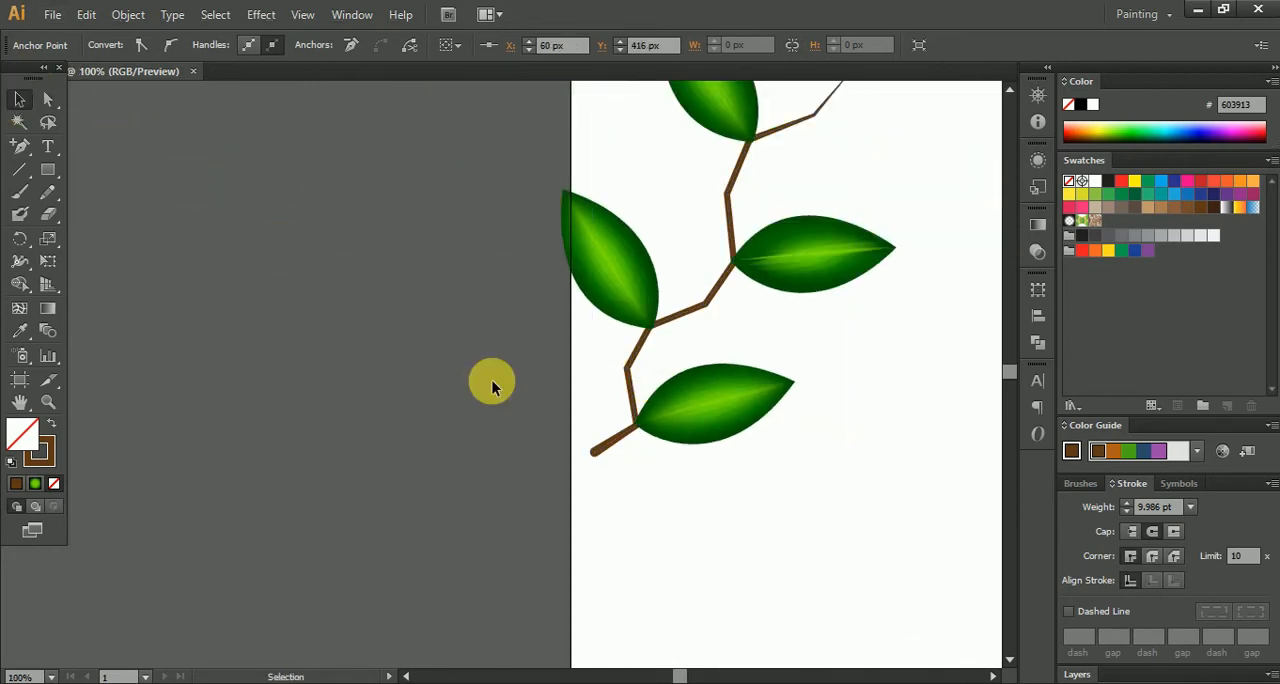
left_click(510, 387)
- Move the left-hand leaf down to the branch's lowest bend and tilt it counter-clockwise
scroll(664, 383, "up", 2)
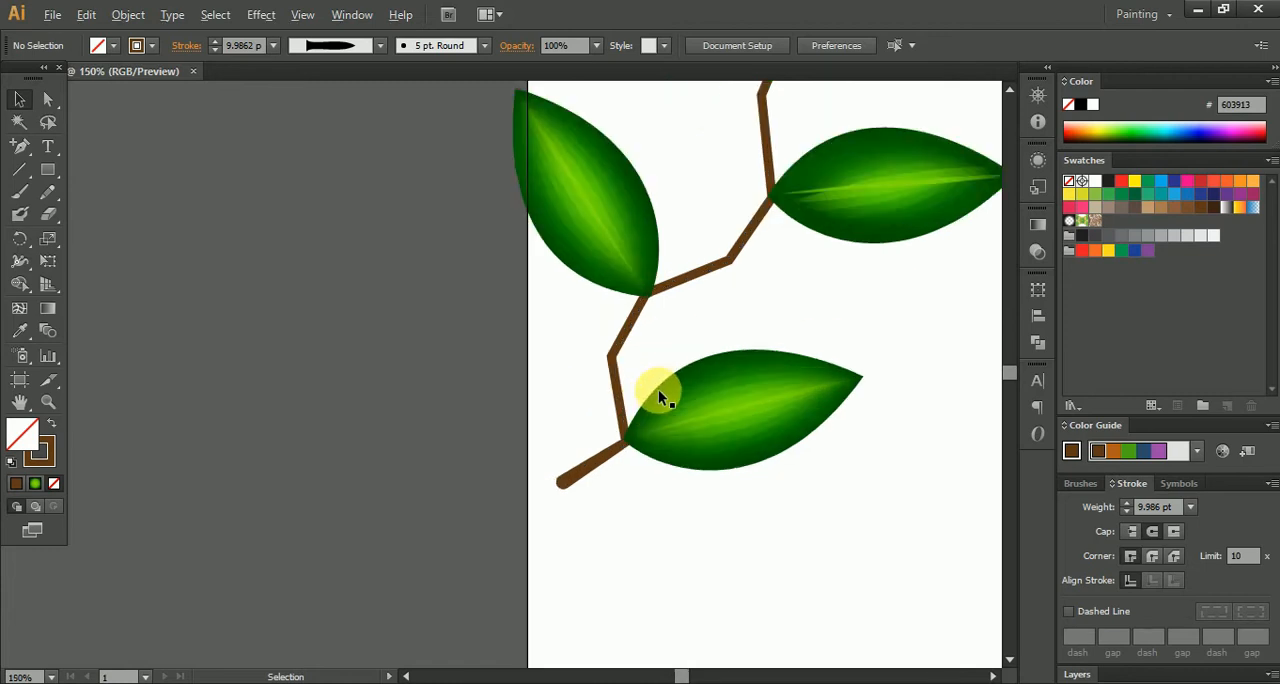
left_click_drag(612, 180, 569, 270)
left_click_drag(661, 252, 665, 291)
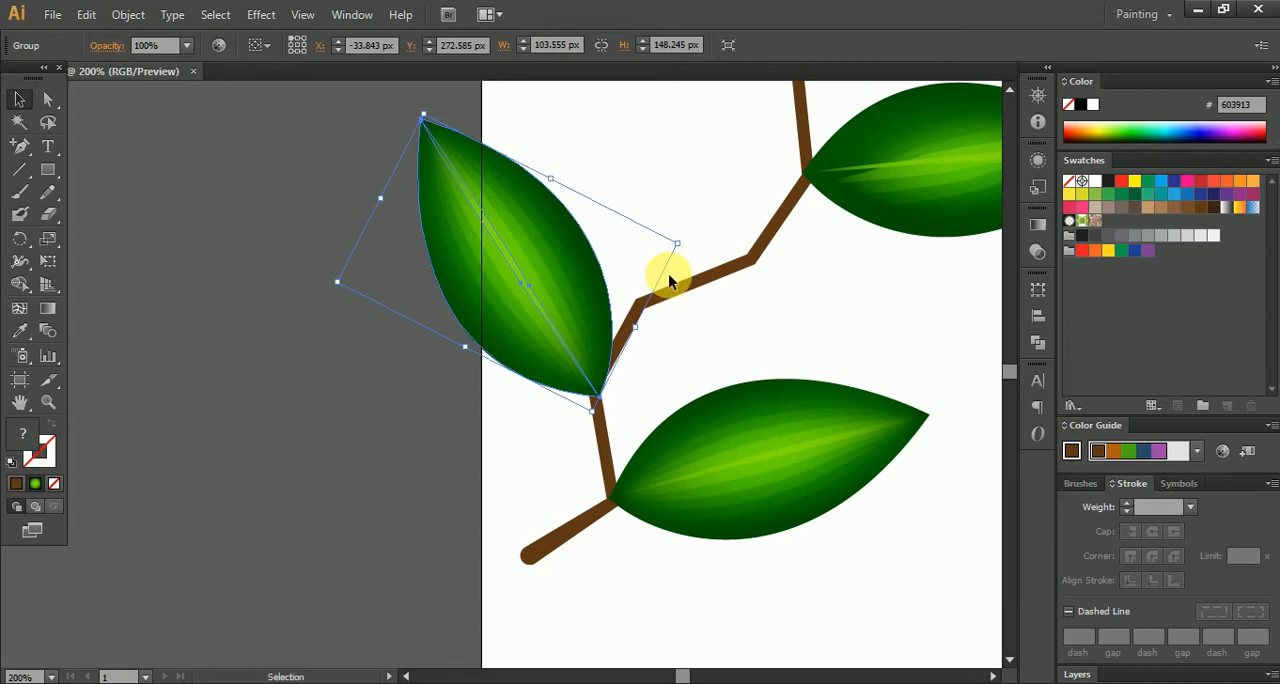
left_click_drag(695, 253, 669, 212)
left_click_drag(564, 297, 543, 326)
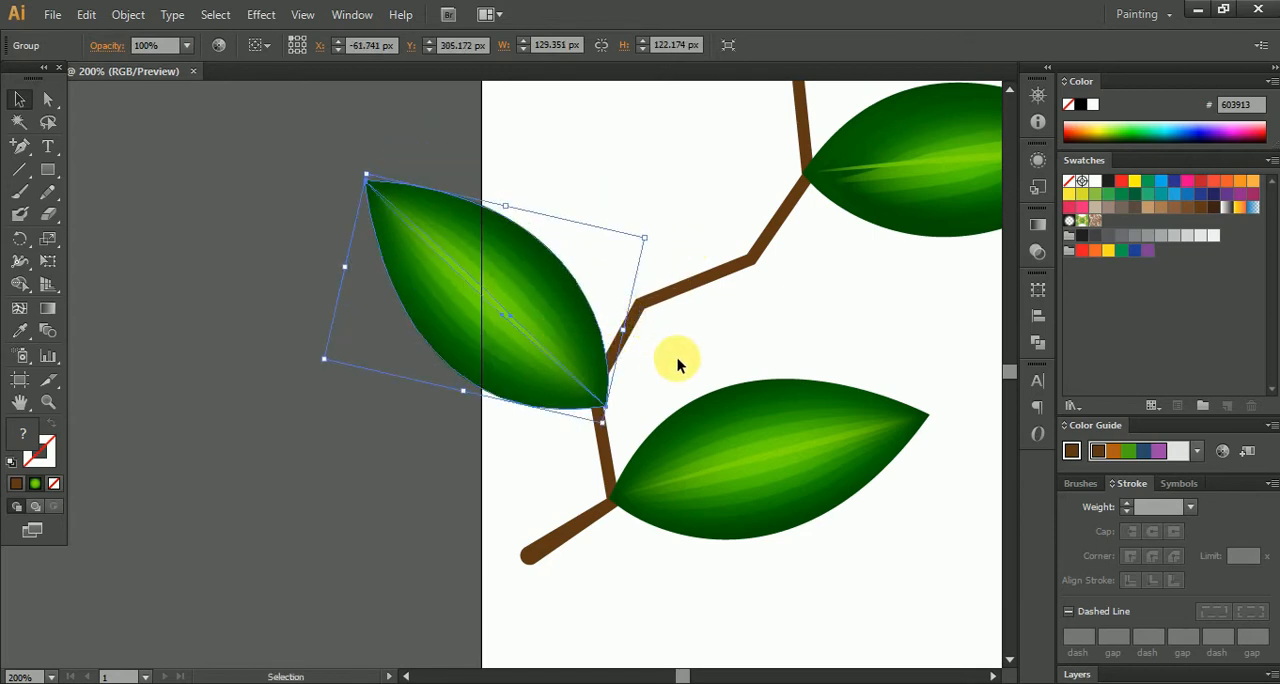
- Tilt the left-hand leaf slightly further counter-clockwise and align its base with the branch's lowest bend
scroll(551, 371, "up", 5)
left_click_drag(546, 320, 745, 517)
left_click_drag(775, 578, 818, 536)
left_click_drag(756, 379, 720, 369)
left_click_drag(730, 376, 578, 444)
scroll(846, 421, "down", 6)
left_click(586, 444)
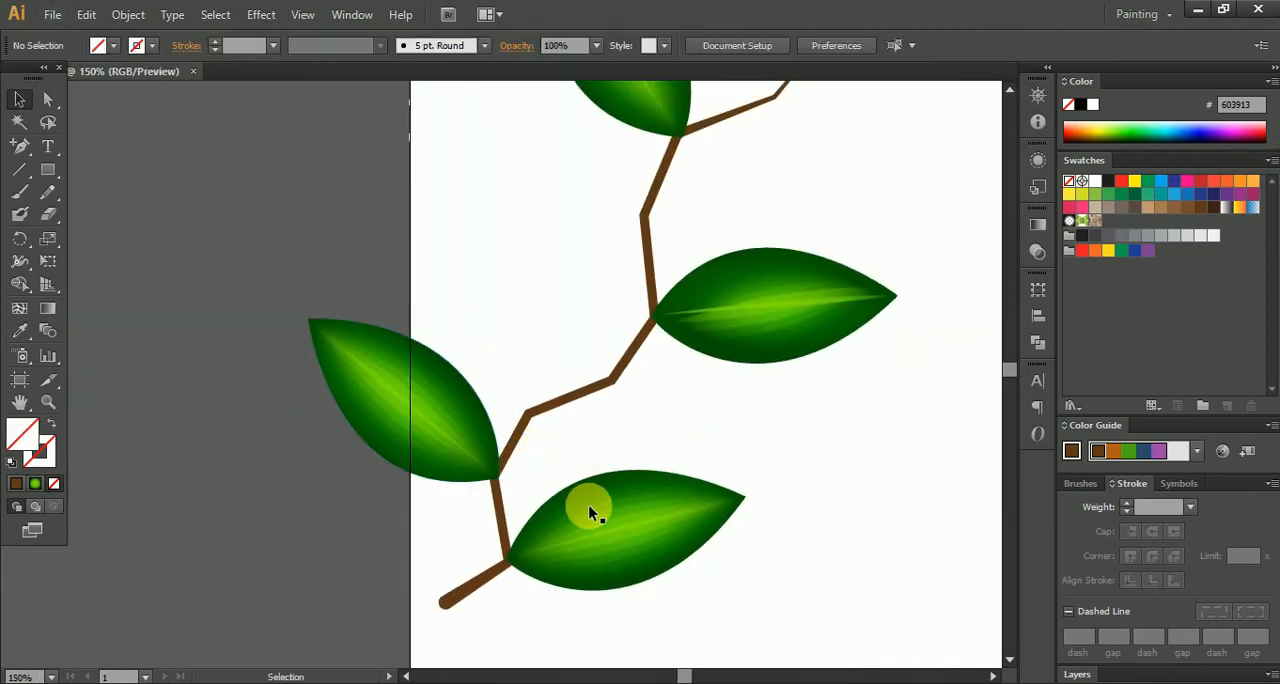
- Duplicate the left-hand leaf, rotate the copy more upright and place its base at the branch's second joint
left_click_drag(446, 442, 587, 467)
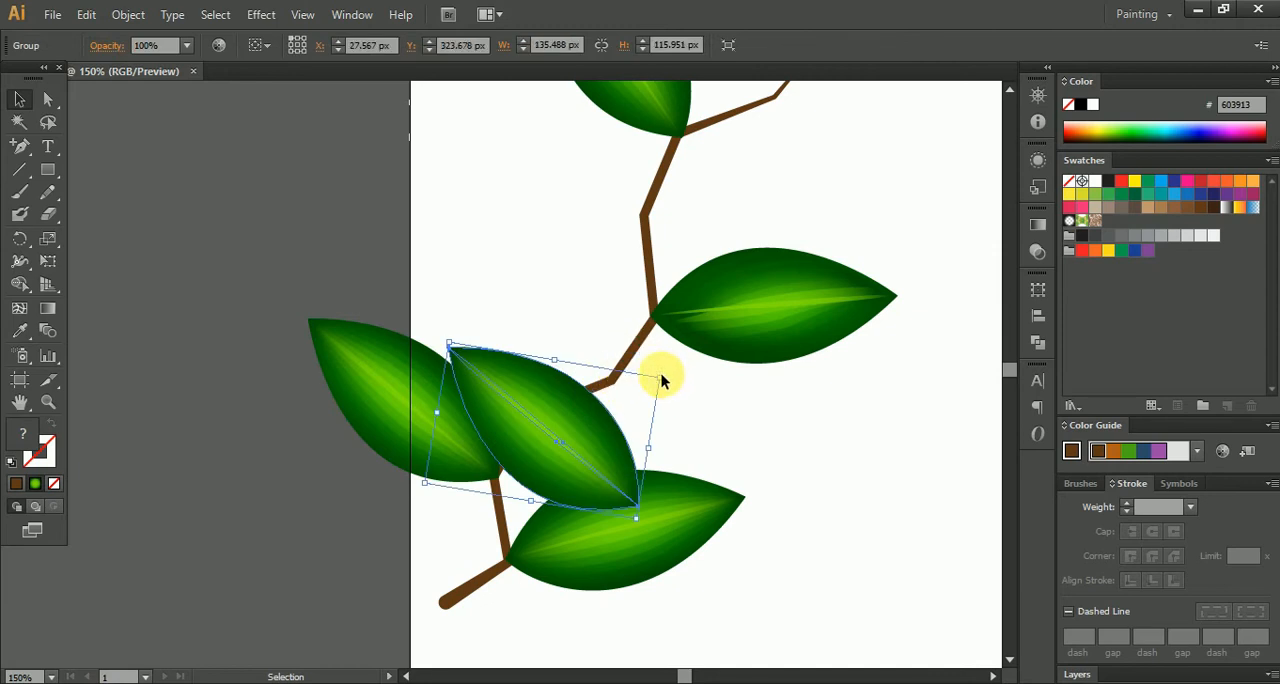
left_click_drag(671, 378, 703, 420)
left_click_drag(578, 465, 466, 384)
scroll(532, 368, "up", 2)
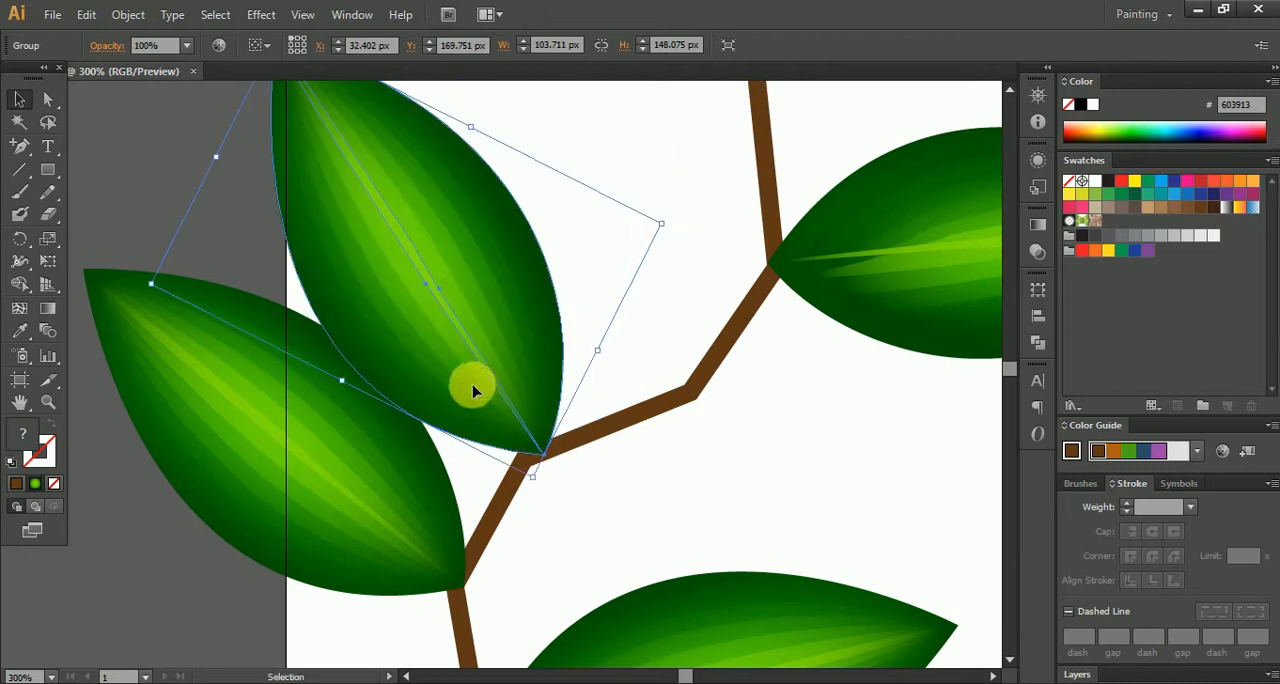
scroll(470, 386, "down", 2)
left_click_drag(578, 305, 520, 352)
left_click(572, 380)
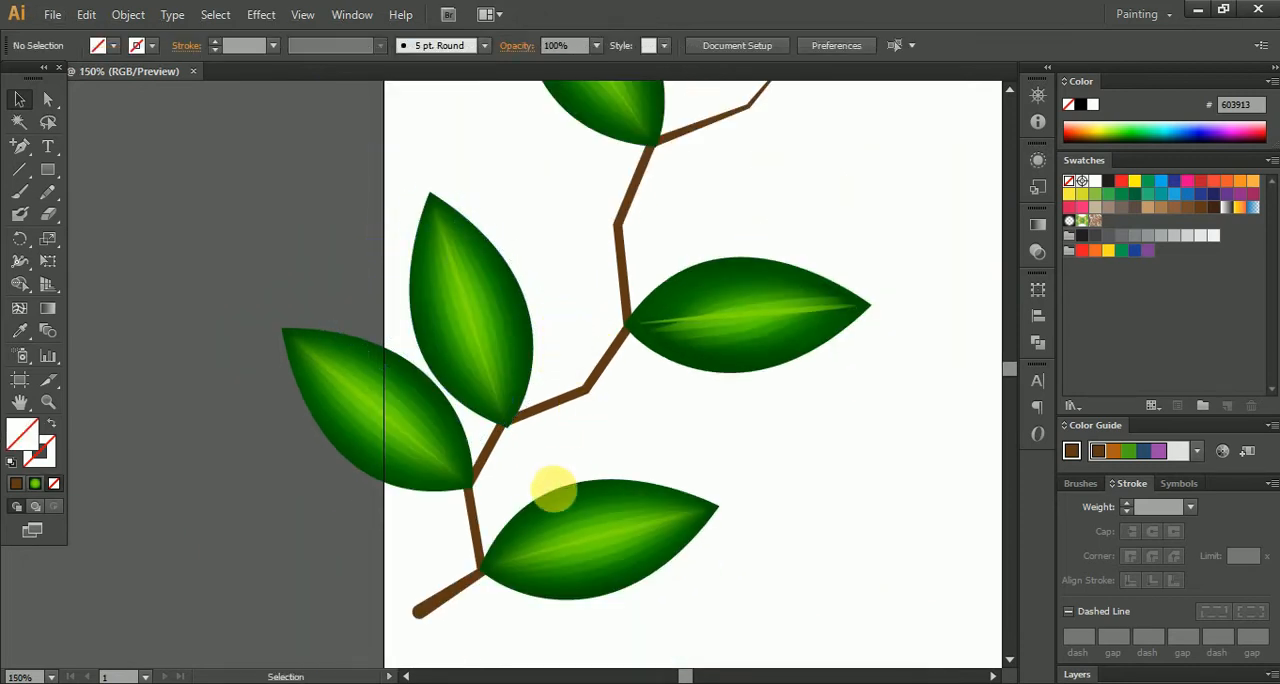
- Align the base of the copied upright leaf precisely with the branch's second joint
scroll(541, 522, "up", 2)
left_click(523, 559)
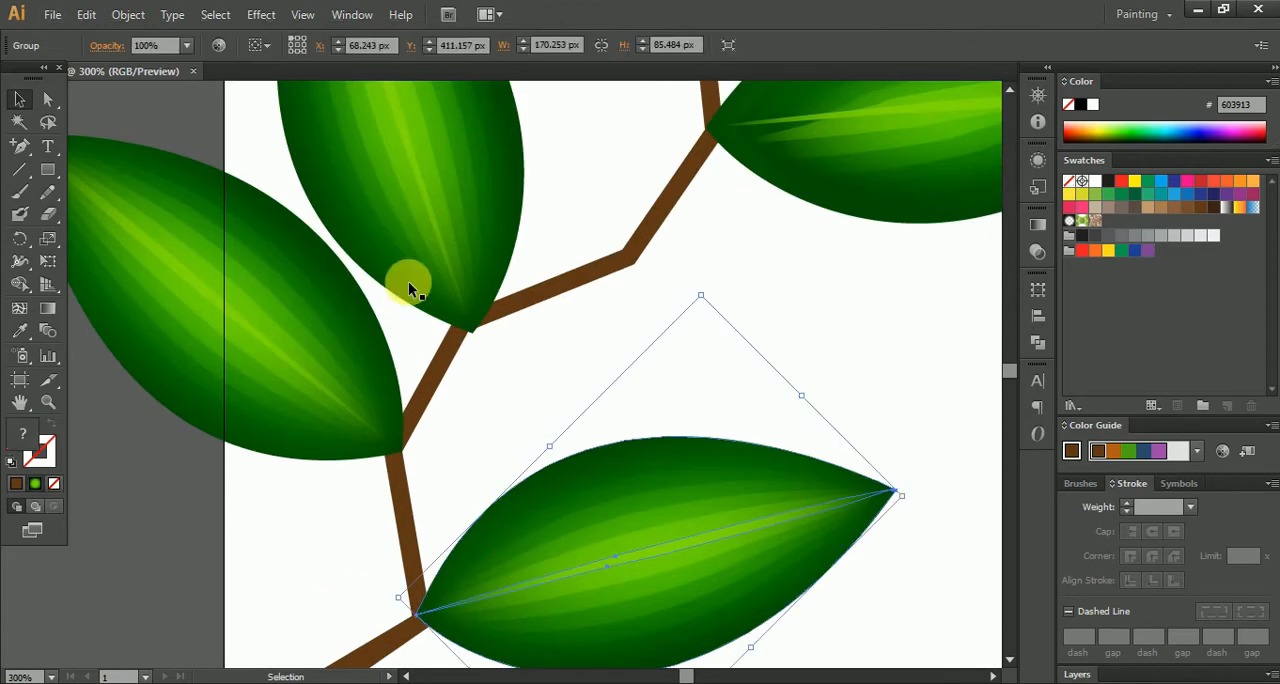
scroll(408, 288, "up", 3)
left_click_drag(486, 294, 552, 298)
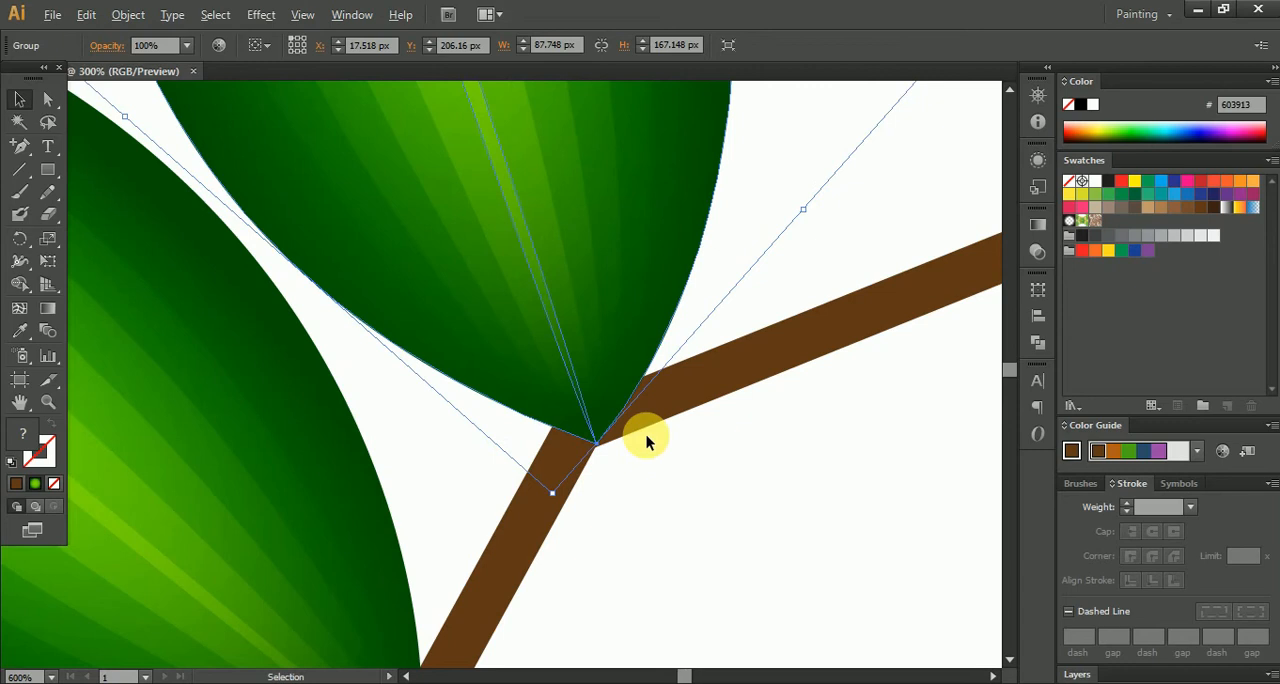
scroll(672, 447, "down", 7)
scroll(660, 400, "up", 3)
left_click(658, 368)
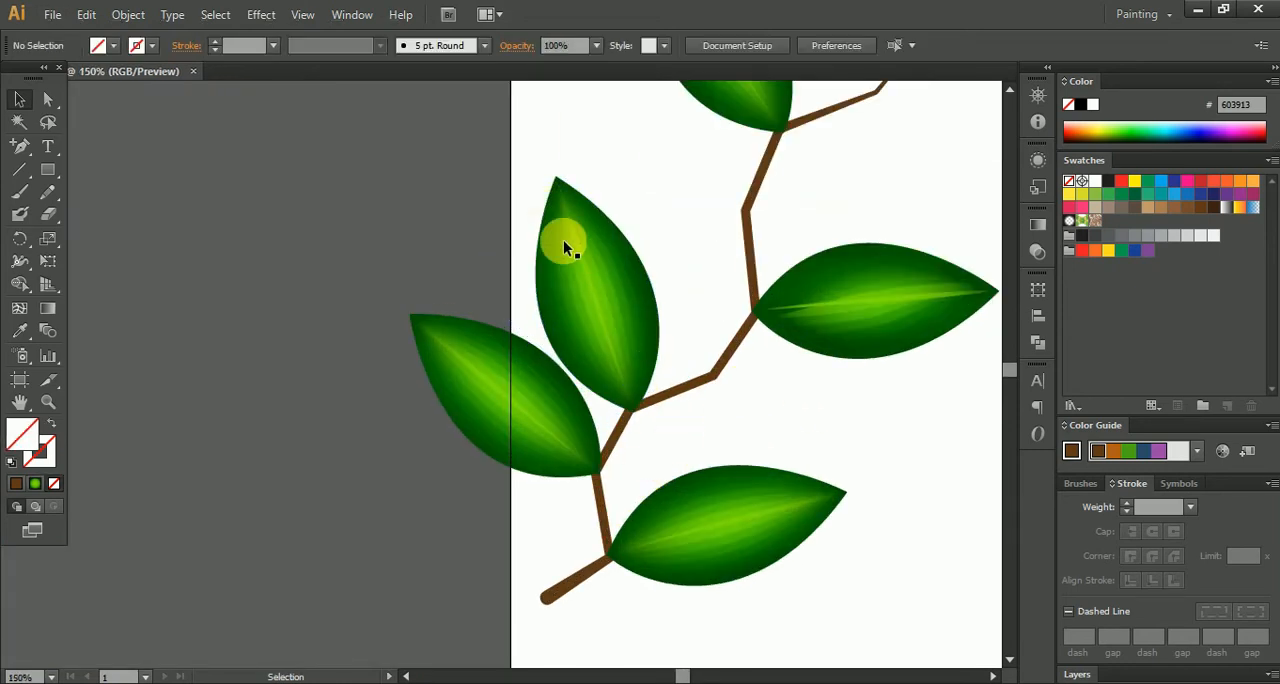
- Shrink the copied leaf, rotate it vertical to about 61 by 132 px, and move its base beside the left-hand leaf's base
left_click(570, 197)
left_click_drag(563, 178, 586, 220)
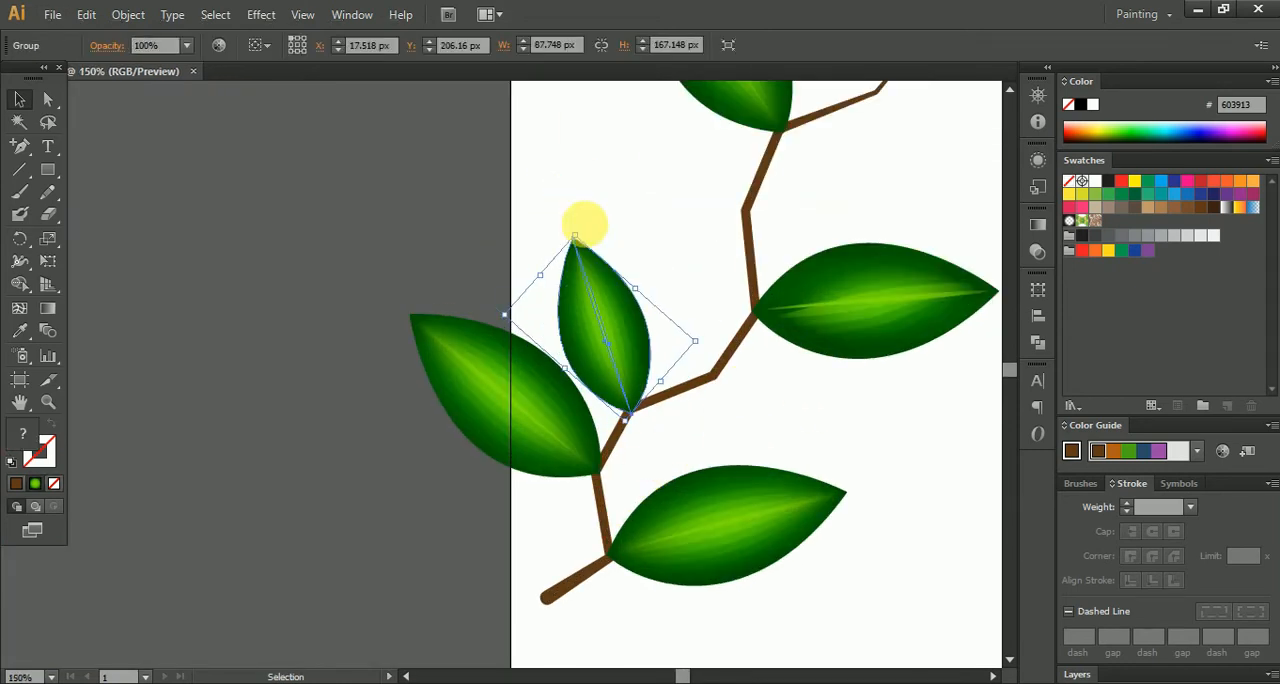
left_click_drag(710, 347, 709, 371)
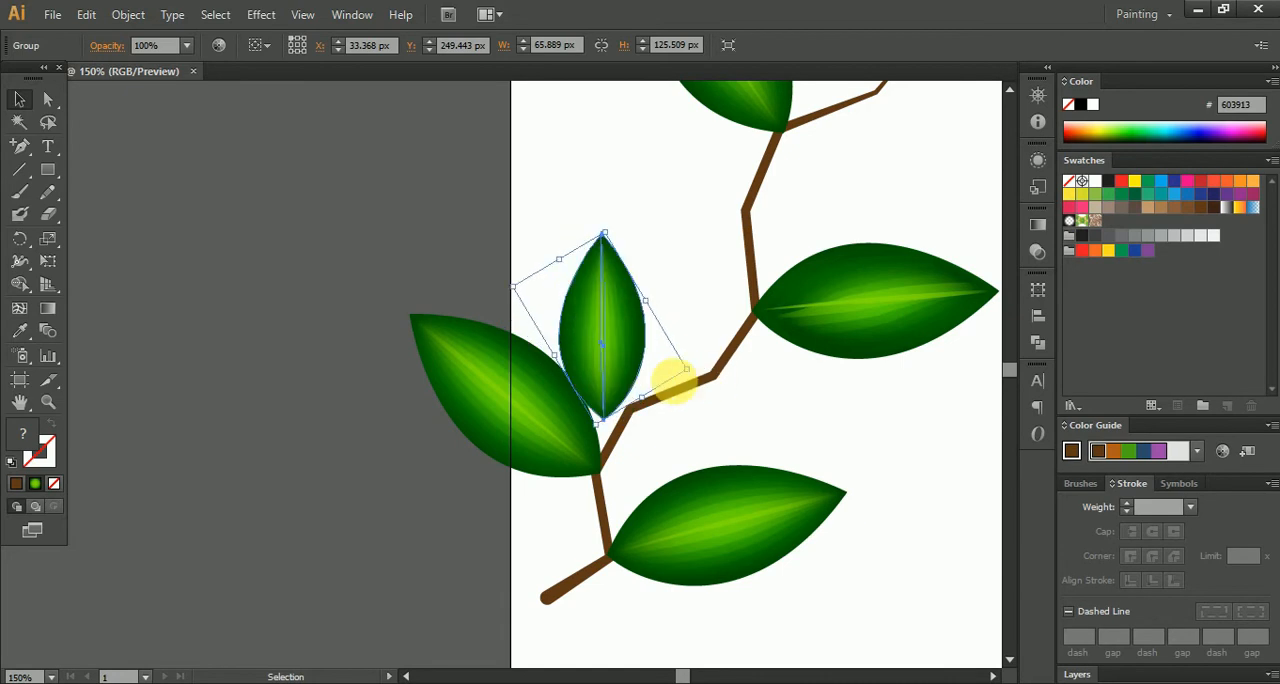
scroll(614, 380, "up", 3)
left_click_drag(596, 320, 596, 425)
- Bring the left-hand leaf to the front, so it overlaps the vertical leaf
left_click(366, 389)
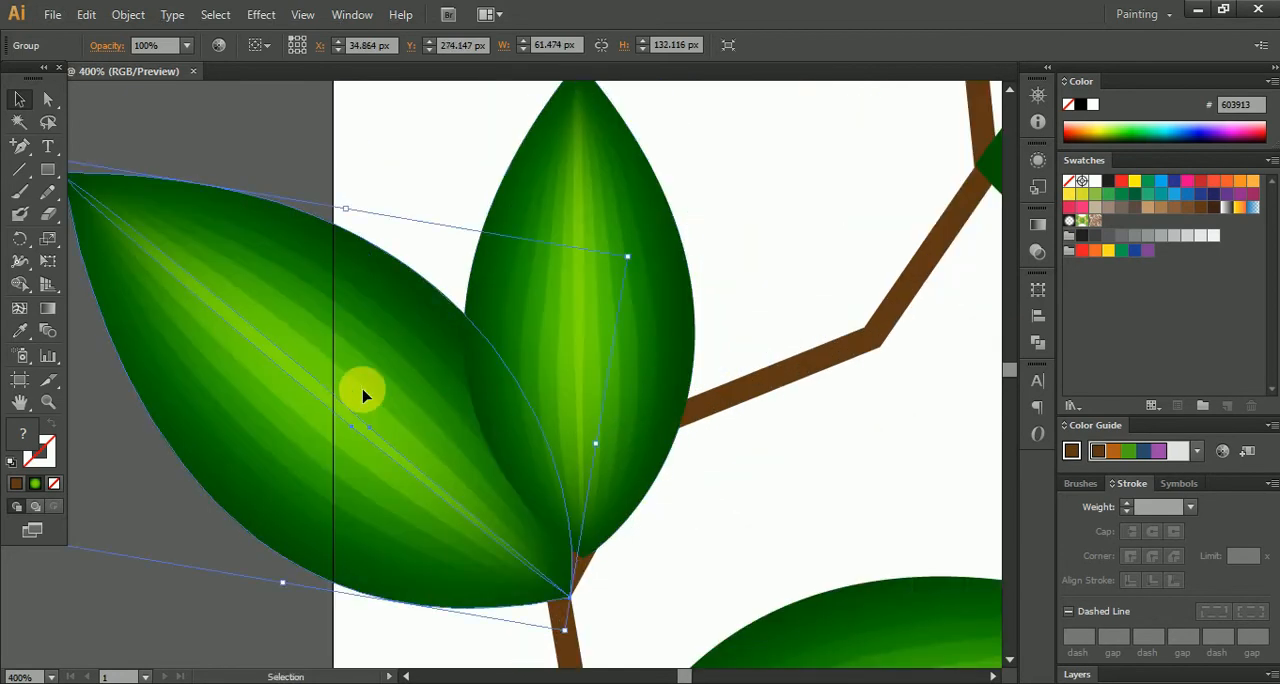
right_click(364, 389)
left_click(567, 545)
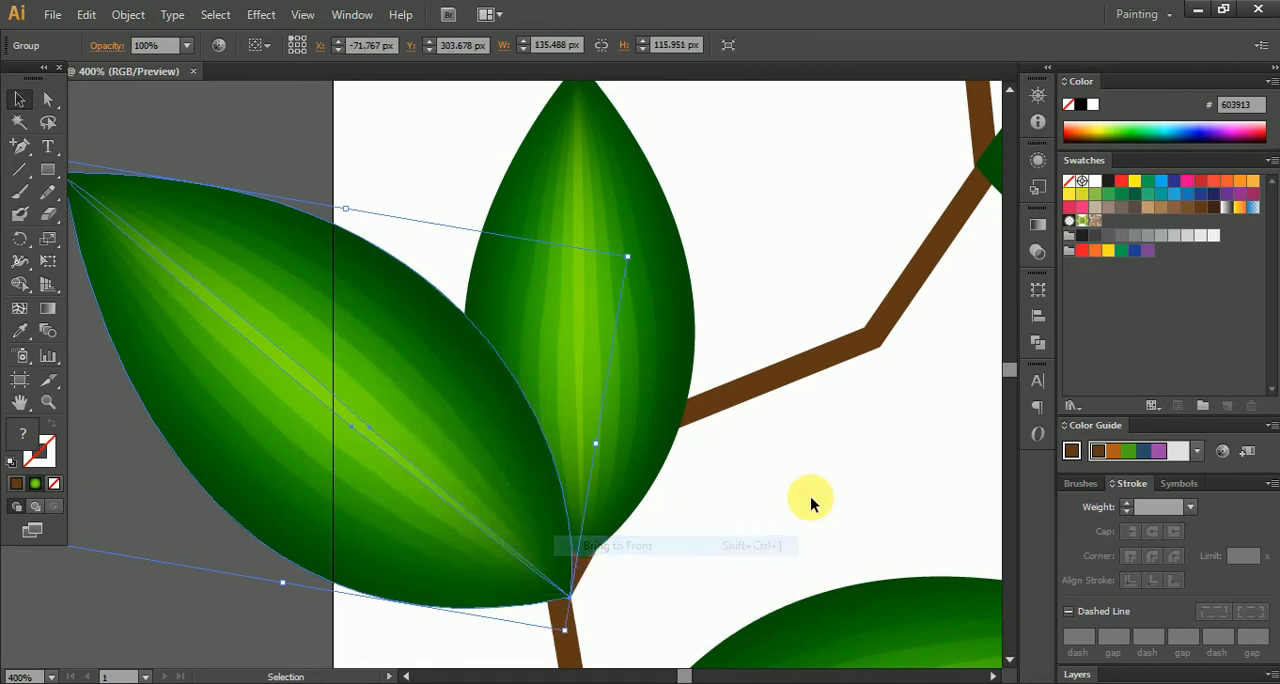
left_click(808, 500)
scroll(806, 494, "down", 4)
scroll(632, 370, "down", 1)
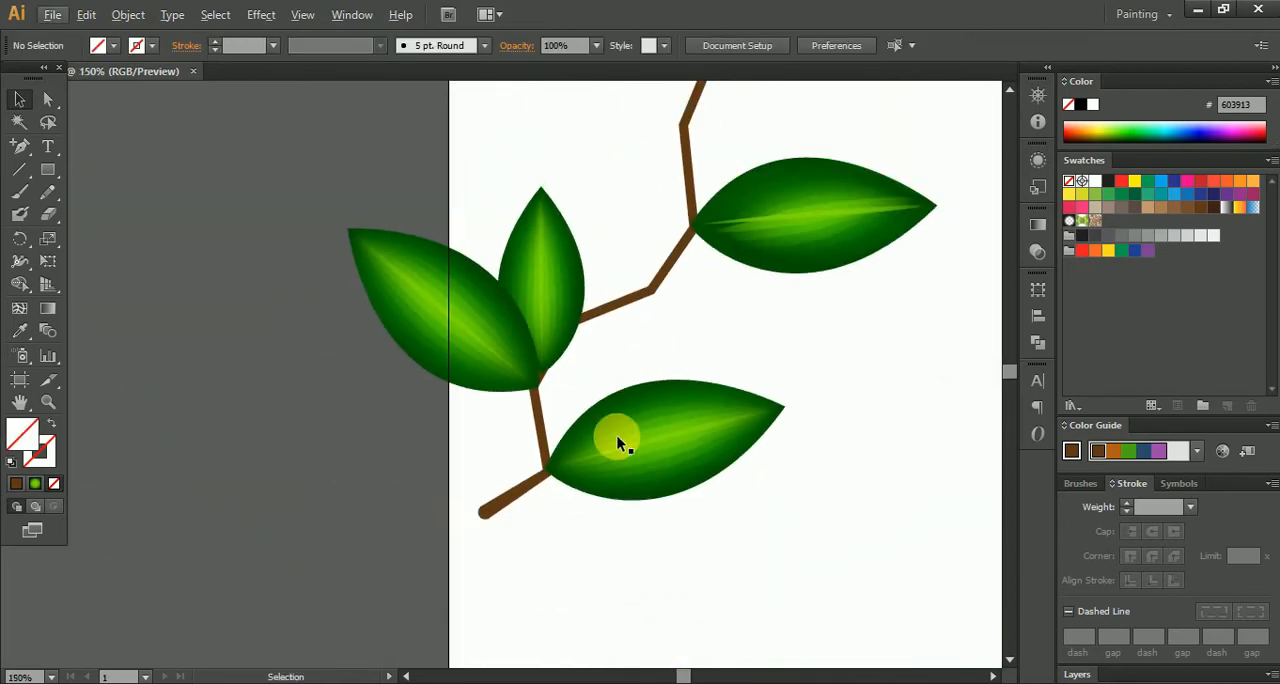
- Duplicate the vertical leaf, shrink it to about 56 by 38 px, and attach it pointing up-left at the branch's lowest joint
left_click_drag(543, 305, 608, 372)
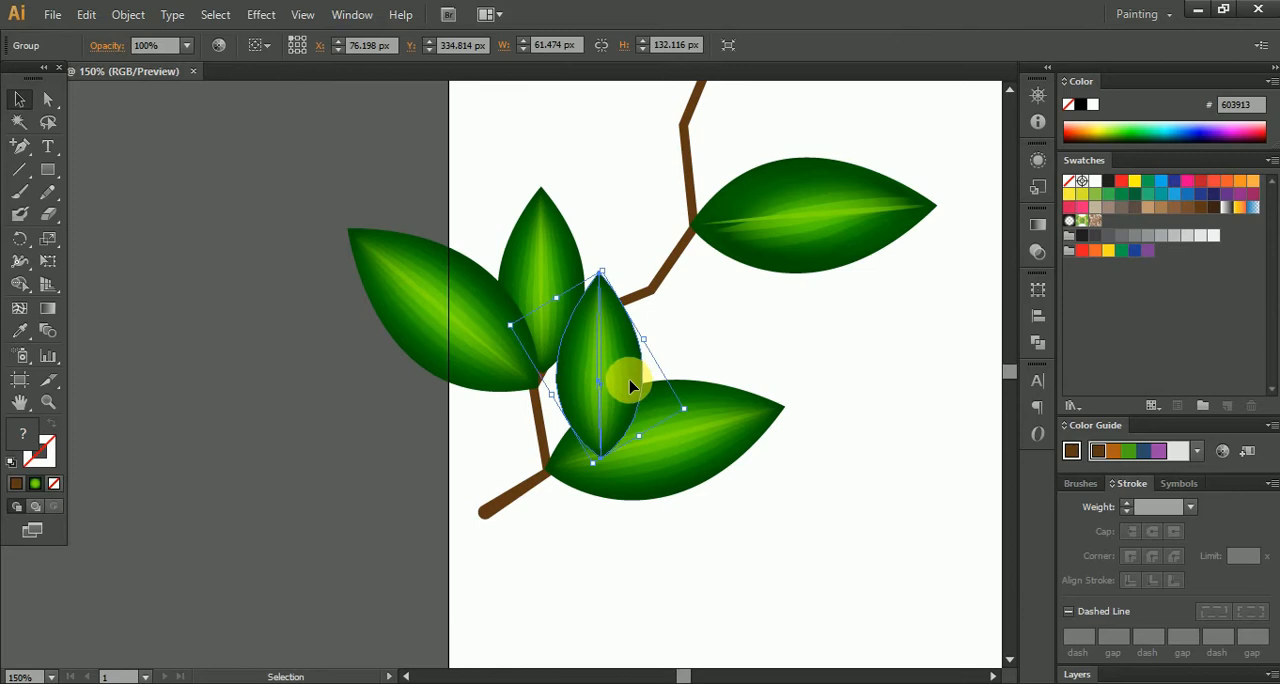
scroll(629, 386, "up", 3)
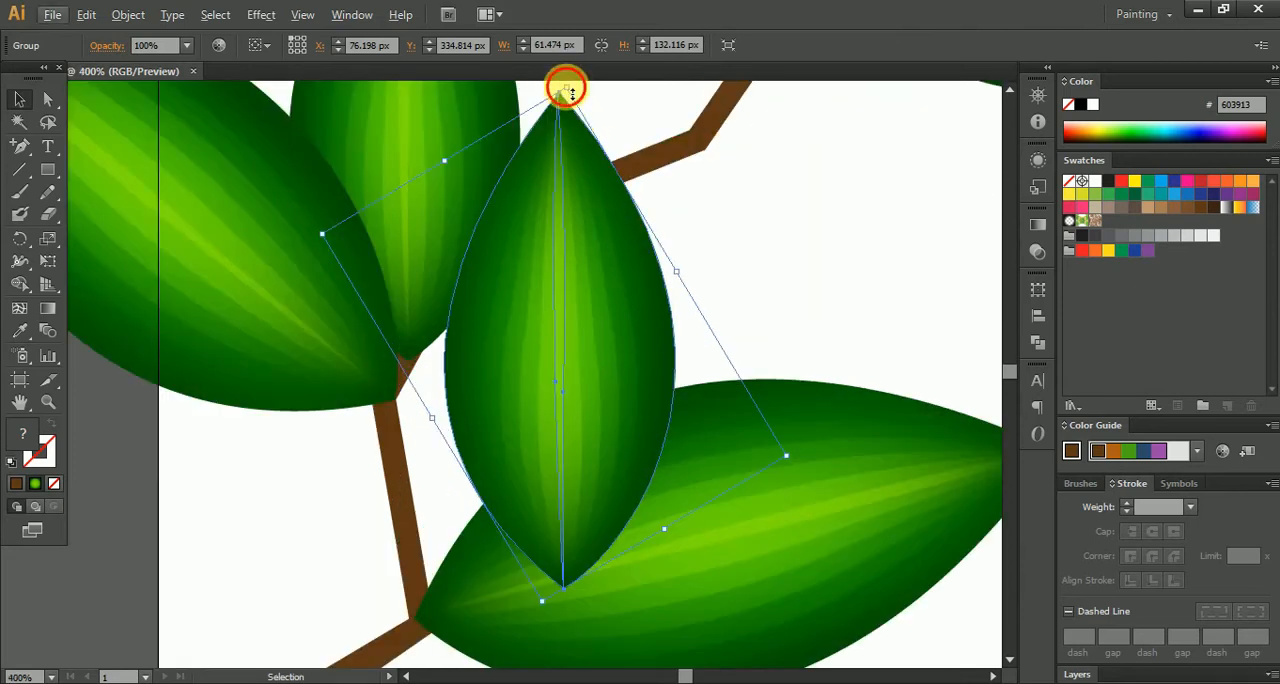
left_click_drag(566, 90, 600, 257)
left_click_drag(616, 339, 591, 324)
left_click_drag(660, 369, 457, 210)
left_click_drag(655, 300, 638, 244)
left_click_drag(509, 286, 477, 329)
left_click(634, 186)
scroll(657, 203, "down", 4)
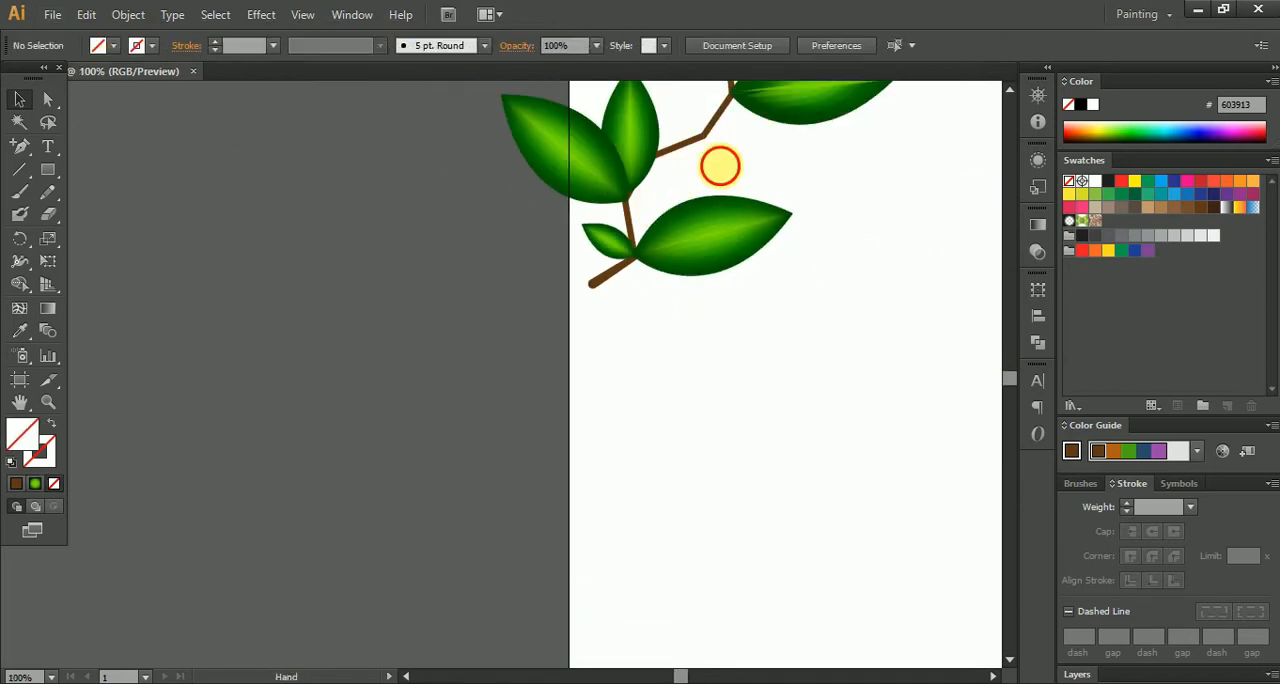
- Duplicate the upper right-hand leaf and place the copy's base at the branch bend just below it
left_click_drag(720, 166, 551, 449)
scroll(648, 348, "up", 2)
left_click_drag(752, 255, 732, 300)
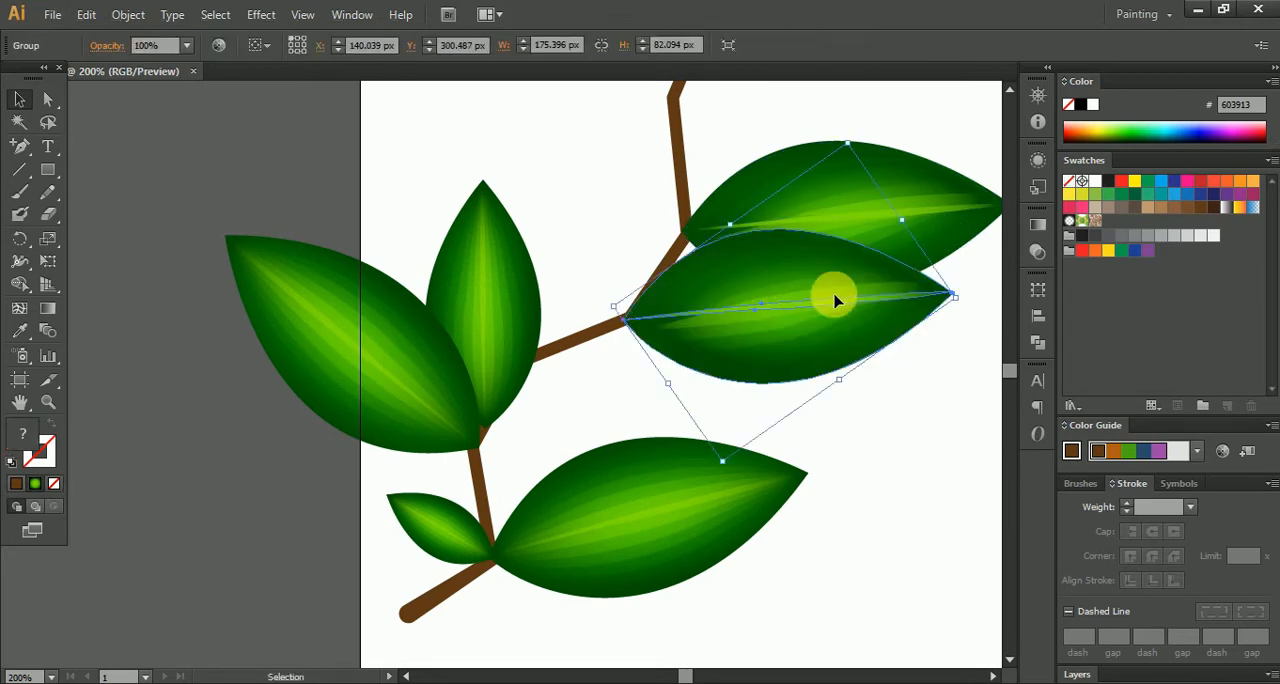
left_click_drag(843, 299, 771, 299)
- Shrink the new right-hand leaf to about 102 by 53 px and rotate it to point down-right from the bend
left_click_drag(886, 303, 829, 363)
left_click_drag(642, 311, 654, 378)
left_click_drag(654, 376, 639, 356)
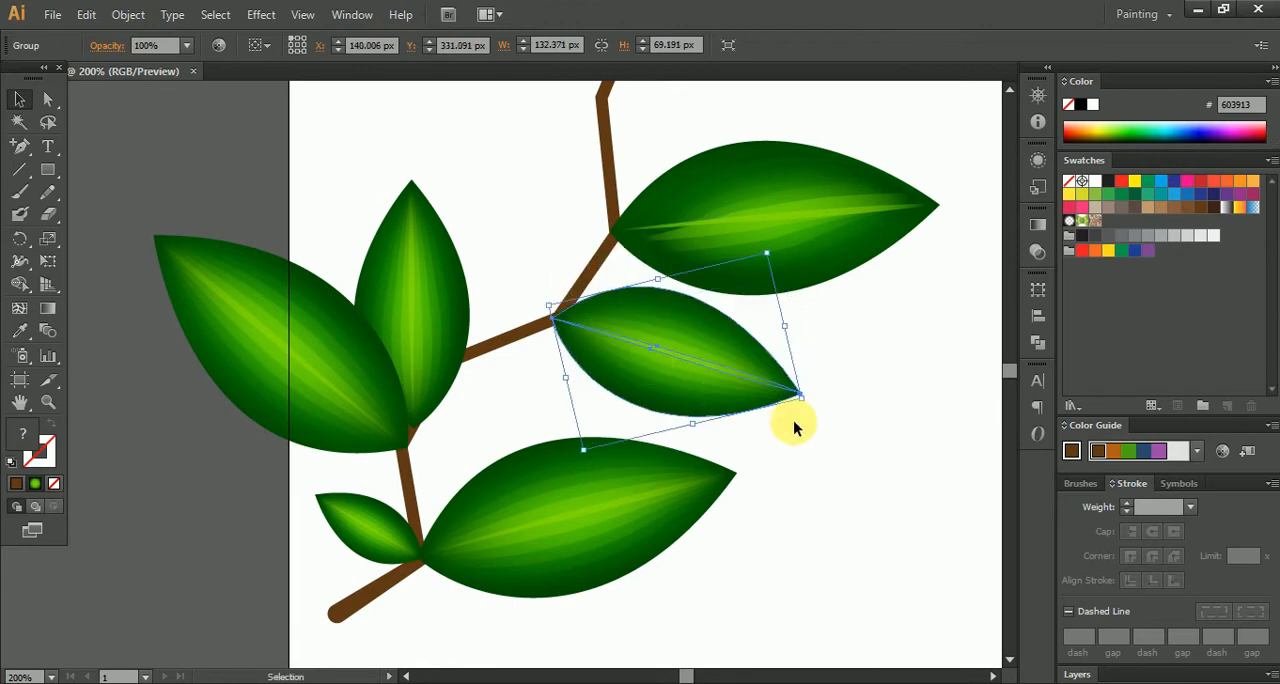
left_click_drag(806, 402, 745, 375)
left_click(826, 342)
- Move the vertical leaf up to the bend opposite the smaller right-hand leaf and tilt it toward the upper left
left_click(432, 348)
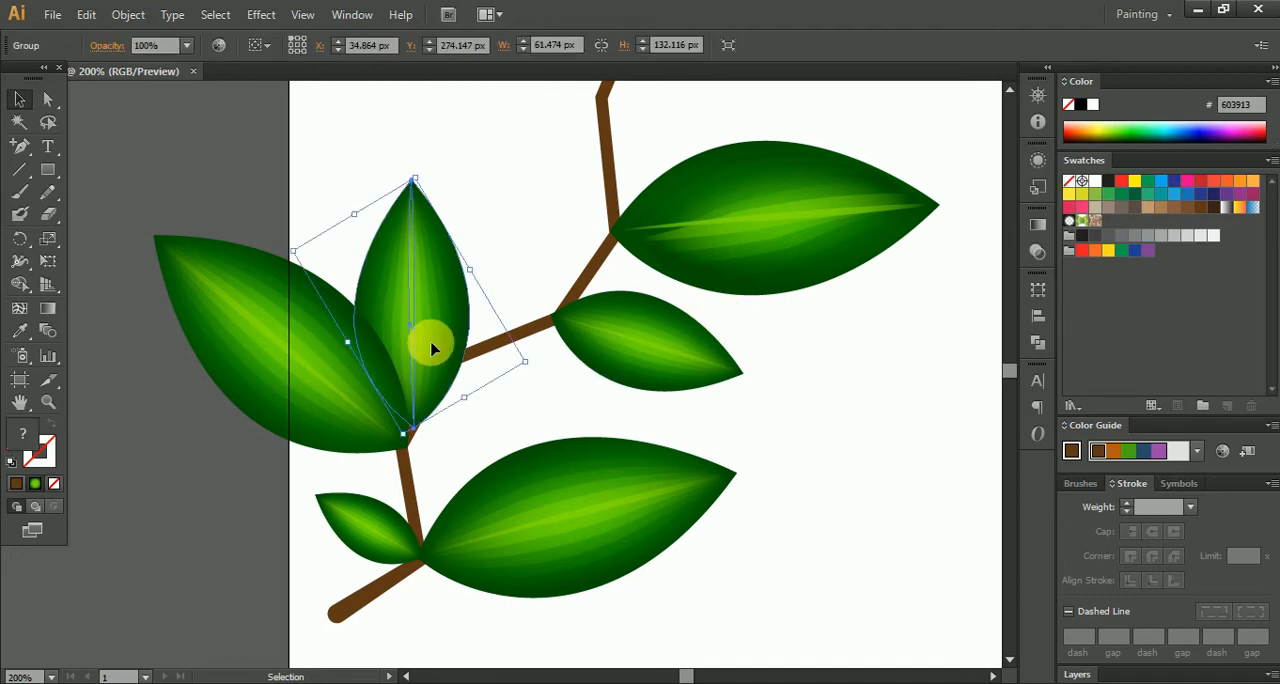
left_click_drag(430, 327, 463, 203)
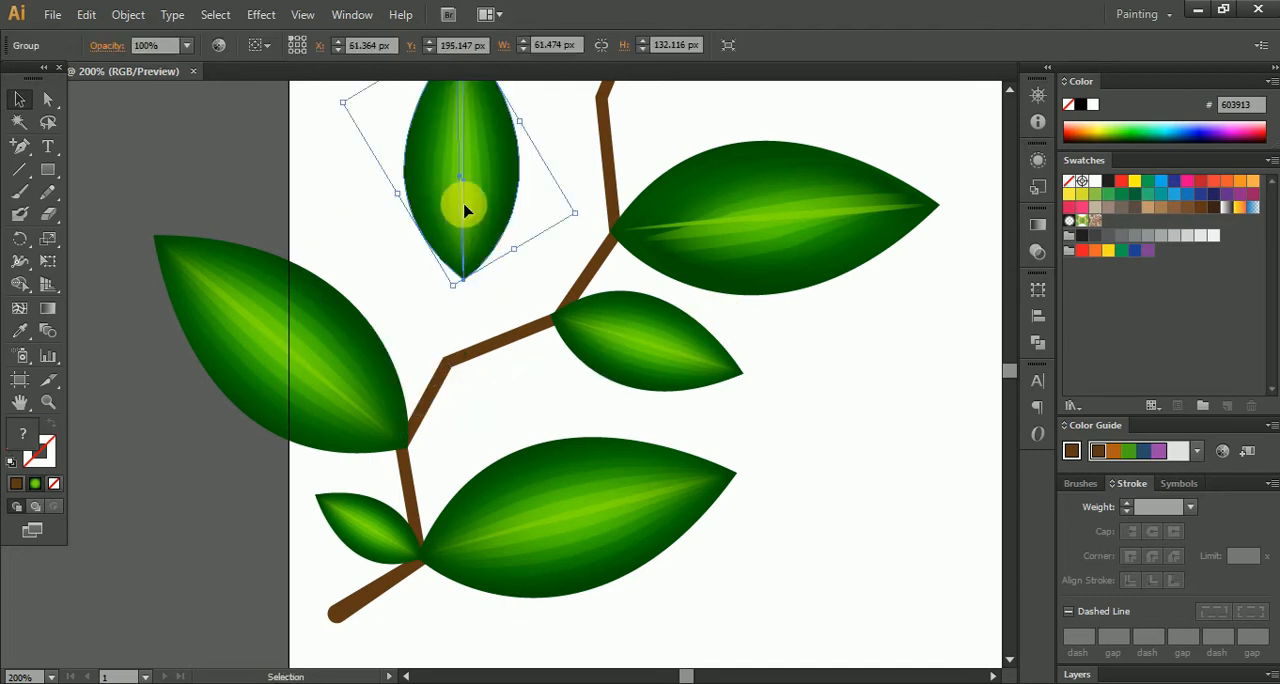
left_click_drag(614, 281, 606, 230)
left_click_drag(544, 231, 588, 313)
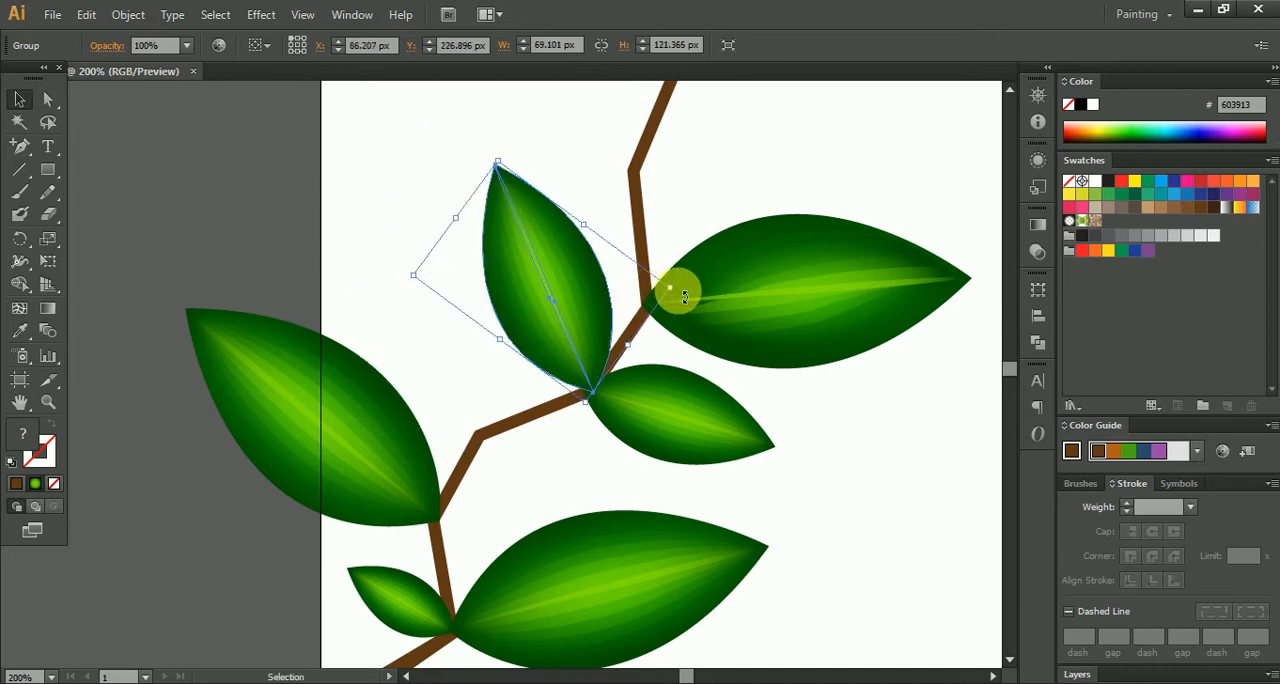
left_click_drag(681, 288, 678, 308)
mouse_move(590, 306)
left_mouse_down()
mouse_move(608, 293)
mouse_move(602, 316)
left_mouse_up()
left_click(550, 449)
- Duplicate the smallest leaf, rotate the copy toward the upper right and attach it at the left-hand leaf's base
left_click_drag(551, 449, 692, 349)
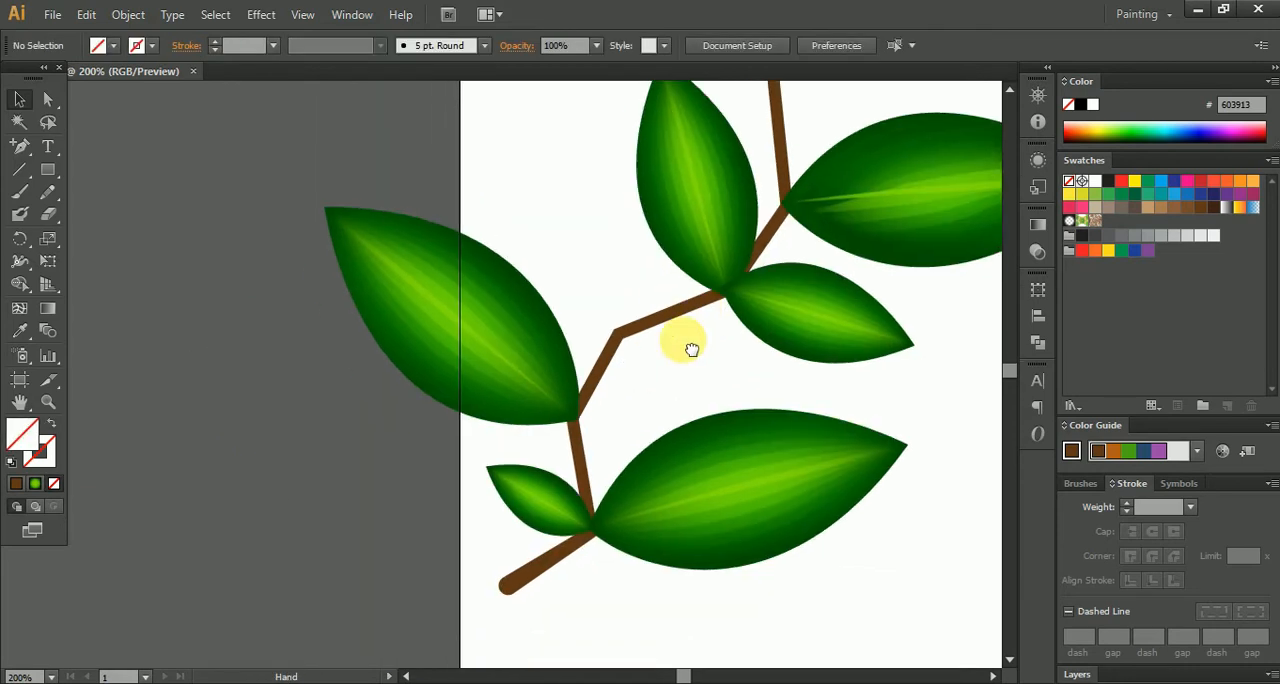
left_click(786, 297)
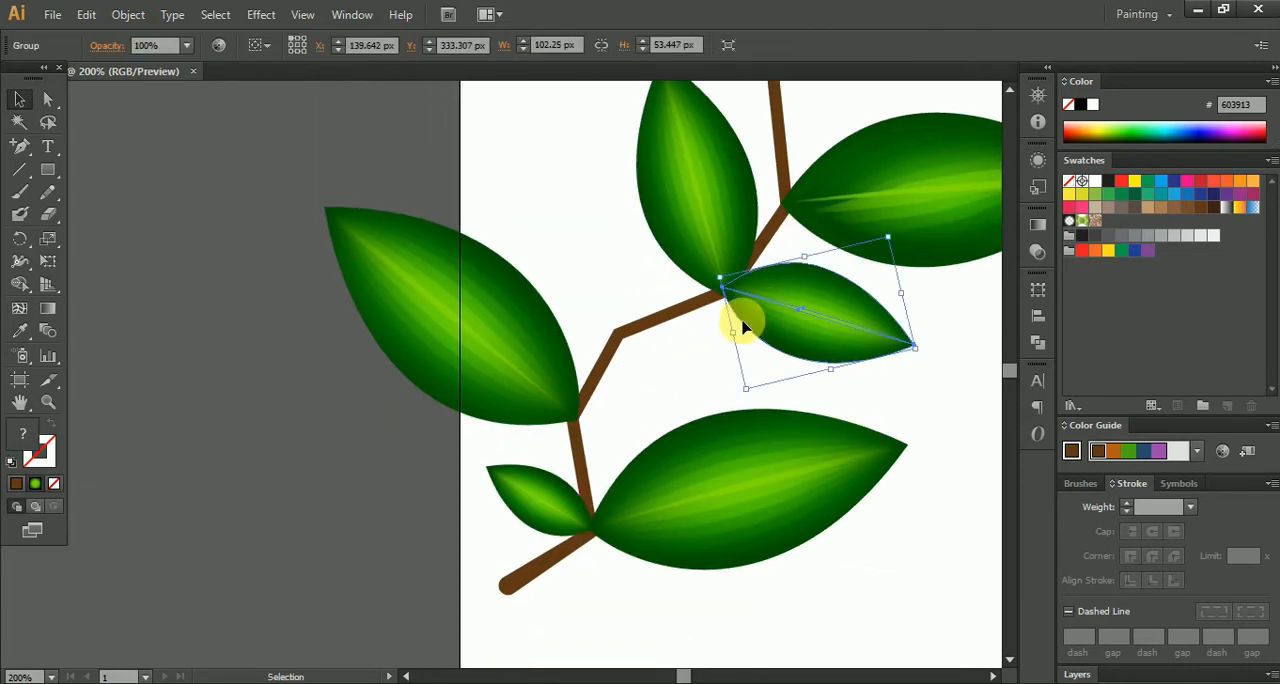
left_click_drag(806, 316, 580, 277)
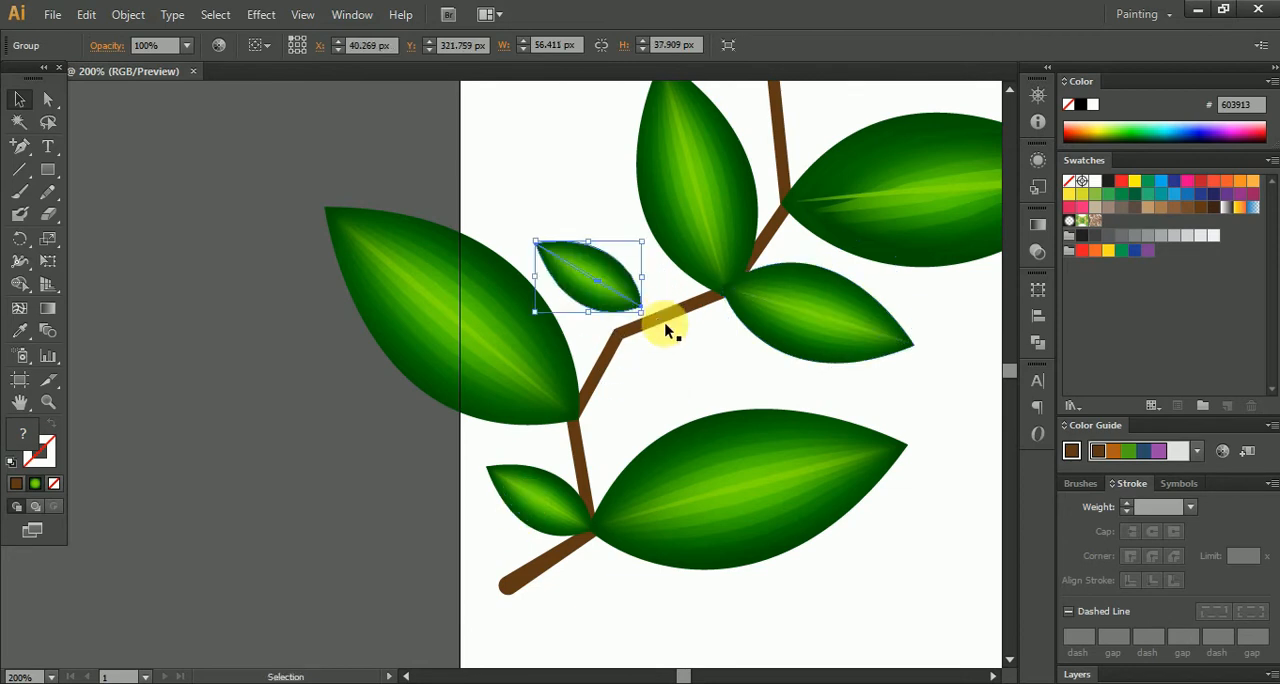
scroll(643, 320, "up", 2)
left_click_drag(666, 290, 620, 368)
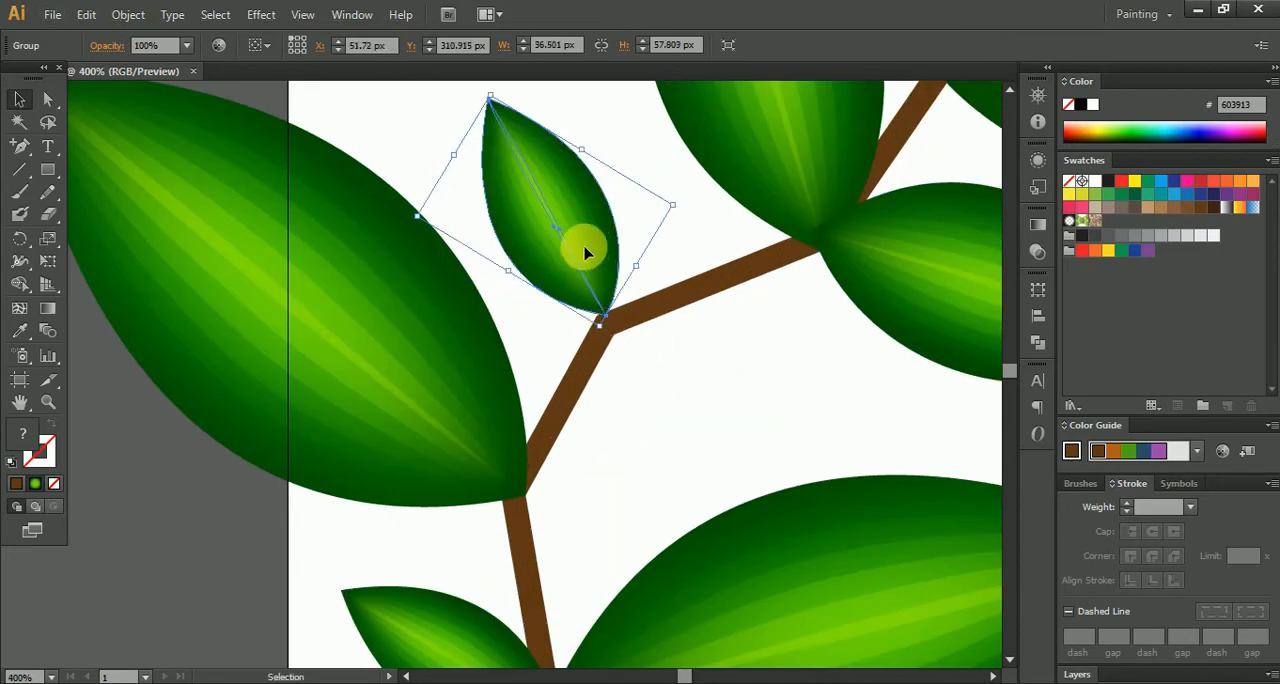
left_click_drag(689, 216, 598, 352)
left_click_drag(551, 240, 572, 384)
left_click(735, 383)
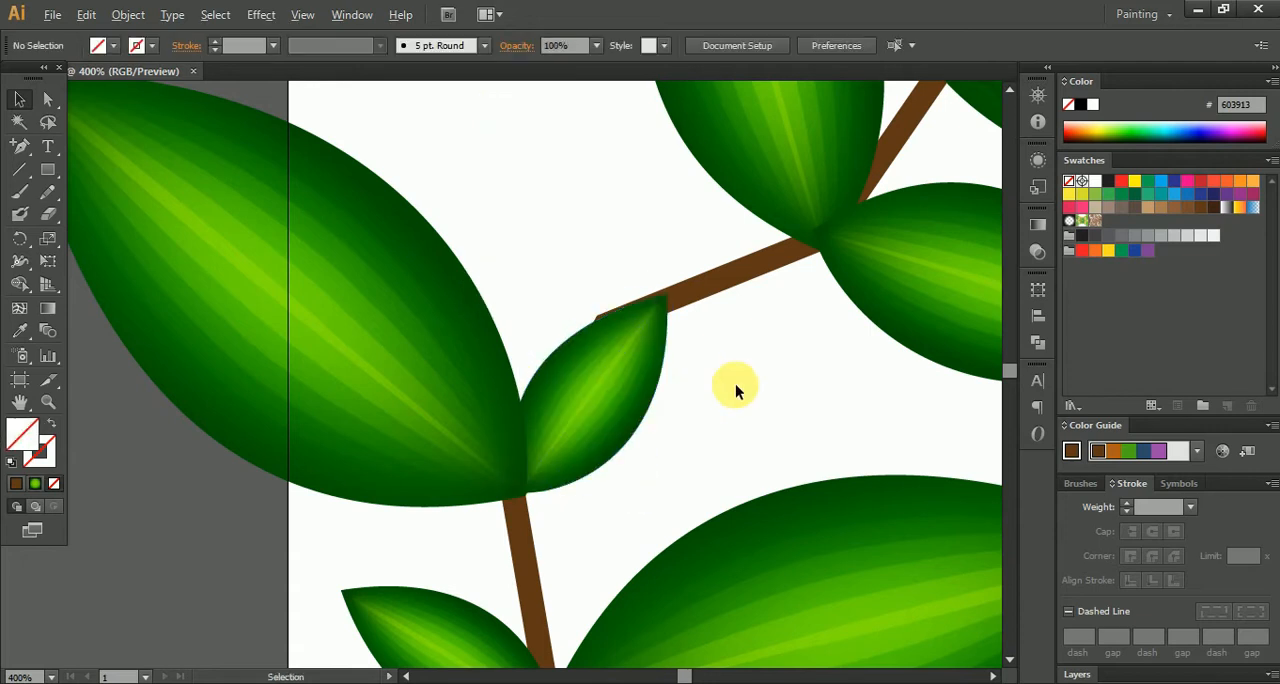
- Move the uppermost leaf down to the next branch bend and align its base with the stem
scroll(737, 383, "down", 3)
left_click_drag(747, 363, 669, 447)
left_click_drag(757, 400, 623, 466)
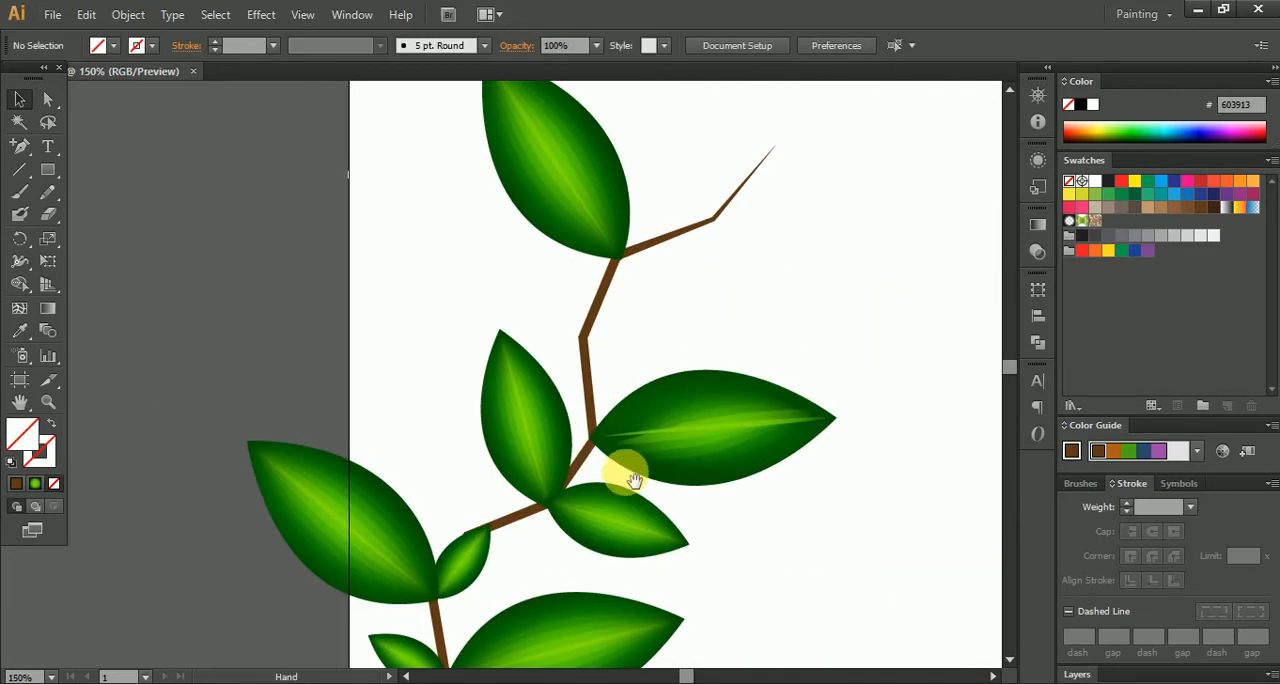
scroll(612, 330, "up", 1)
left_click_drag(597, 186, 548, 295)
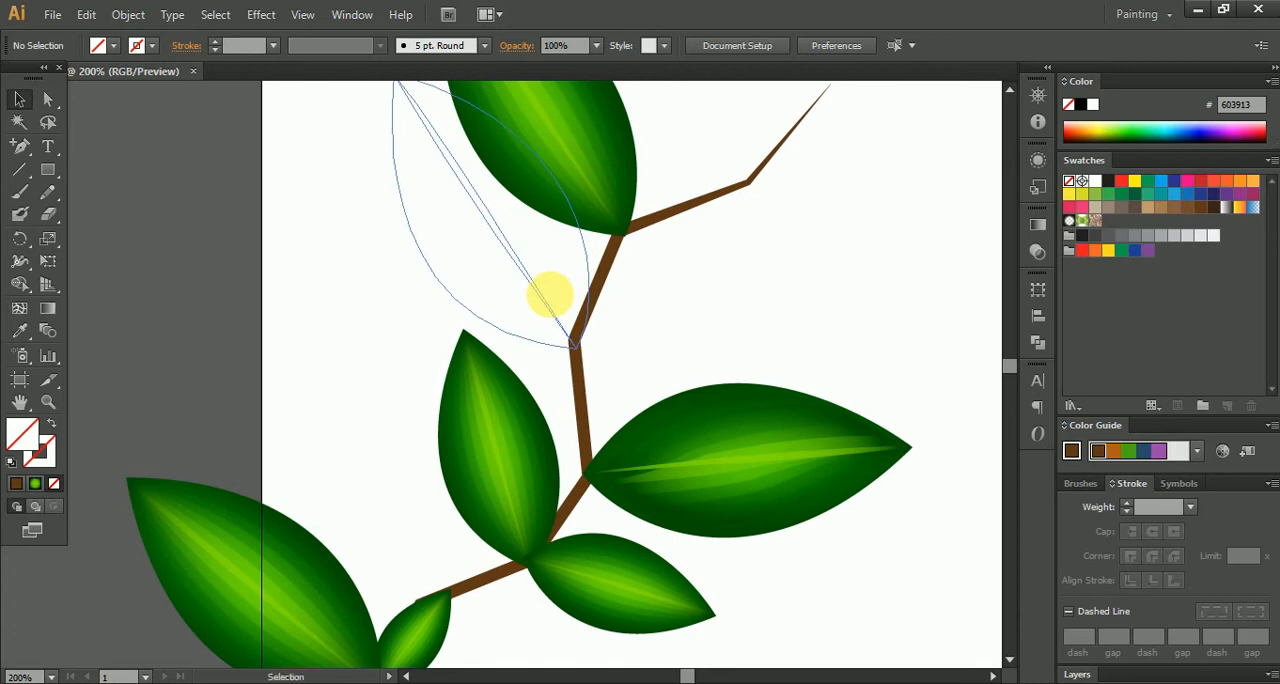
left_click_drag(629, 320, 678, 397)
left_click_drag(445, 145, 505, 215)
left_click(743, 409)
left_click_drag(743, 409, 700, 253)
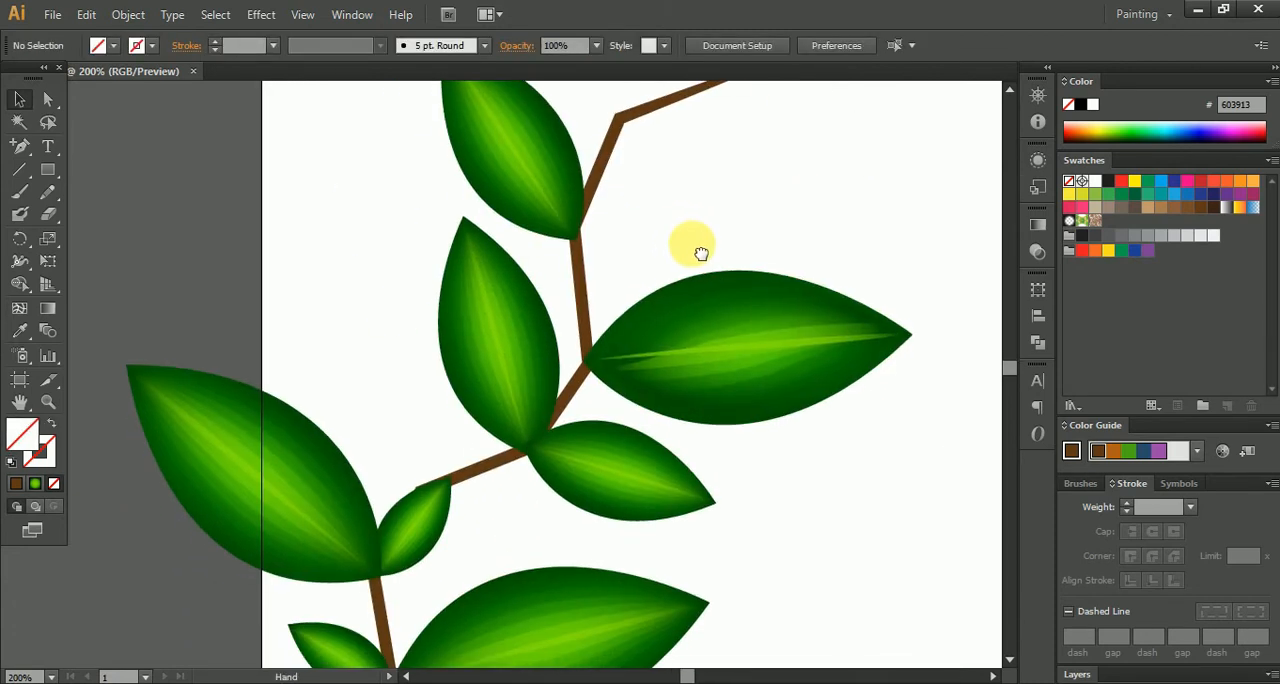
scroll(552, 201, "up", 3)
left_click(629, 251)
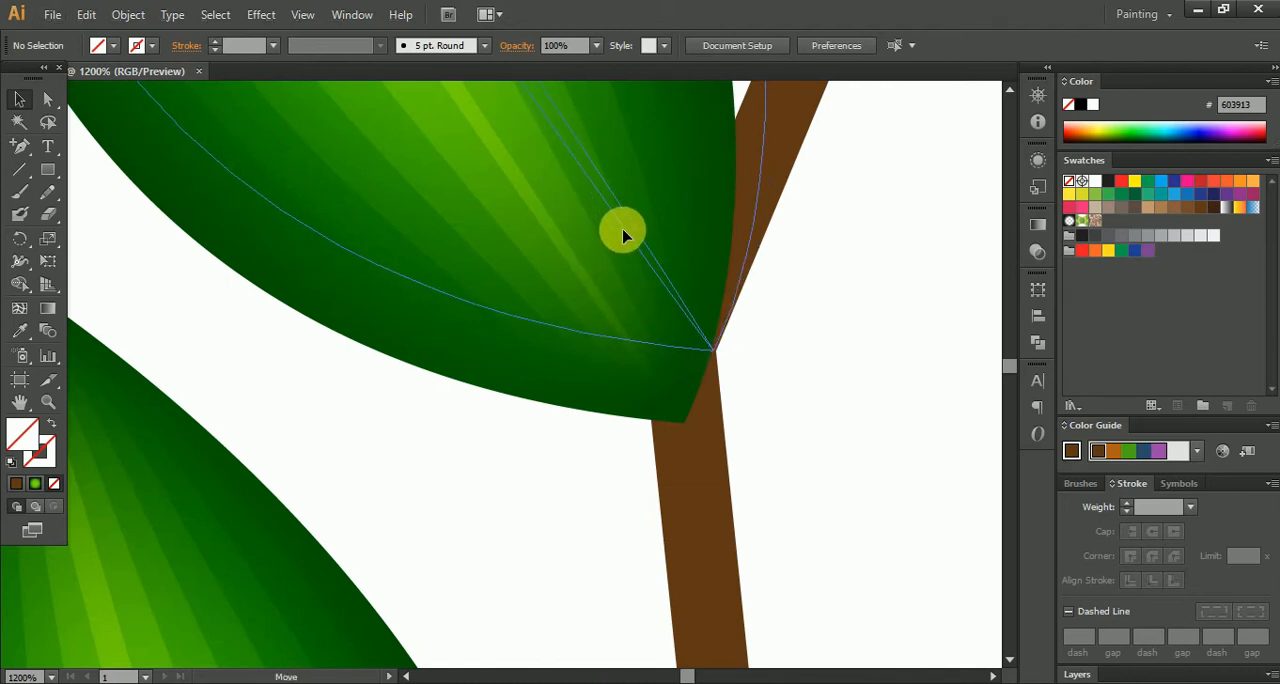
scroll(747, 340, "down", 6)
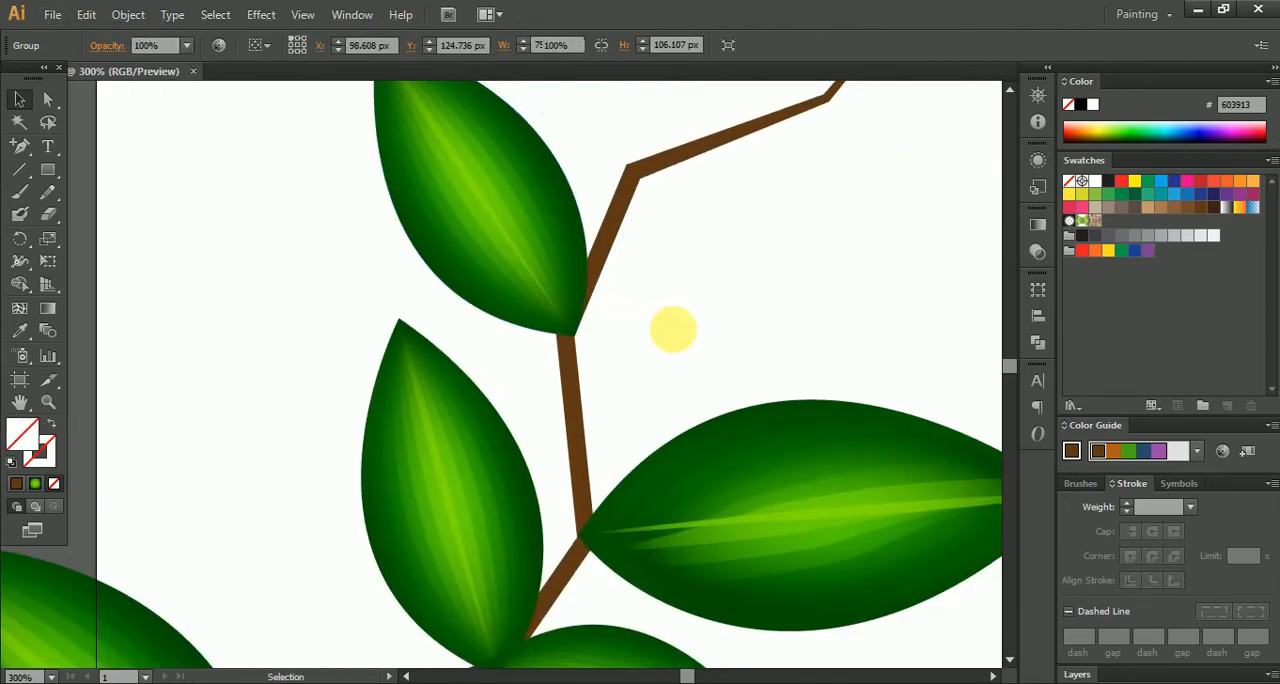
left_click(674, 326)
scroll(640, 441, "down", 2)
- Duplicate the smallest leaf, attach it at the upper left-hand leaf's base and rotate it rightward, sized about 64 by 32 px
left_click_drag(626, 358, 663, 337)
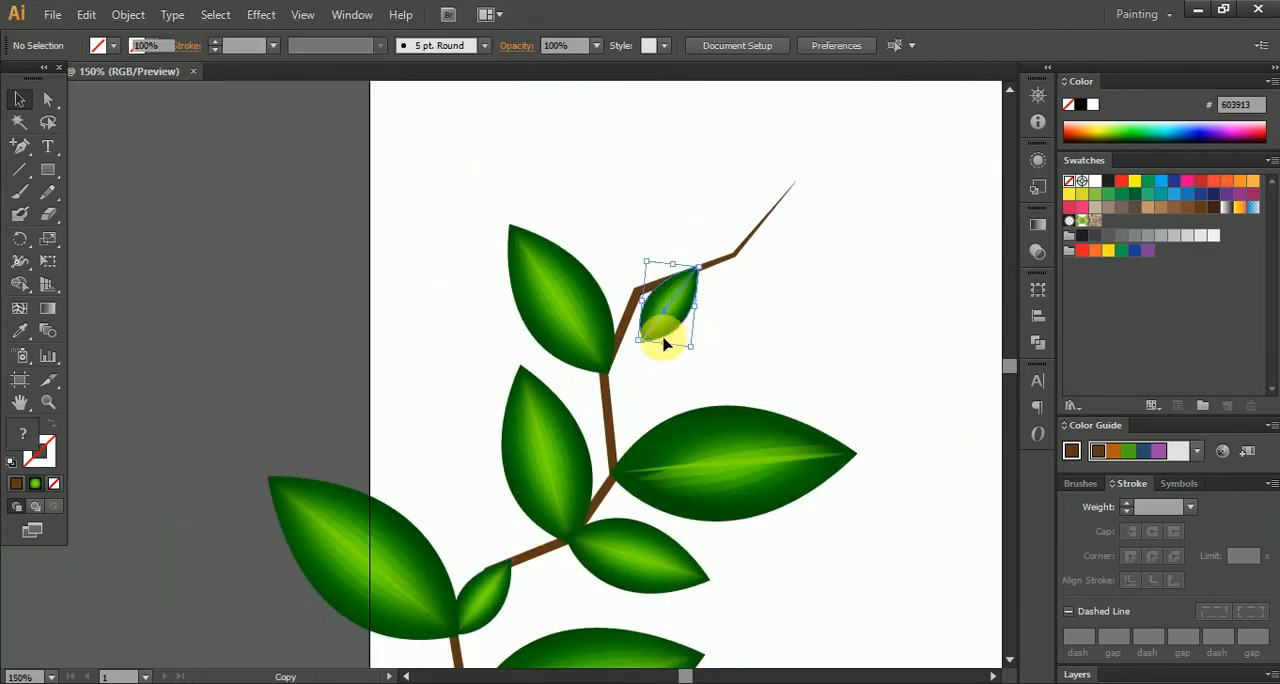
scroll(663, 337, "up", 3)
left_click_drag(769, 333, 726, 349)
left_click_drag(686, 243, 610, 358)
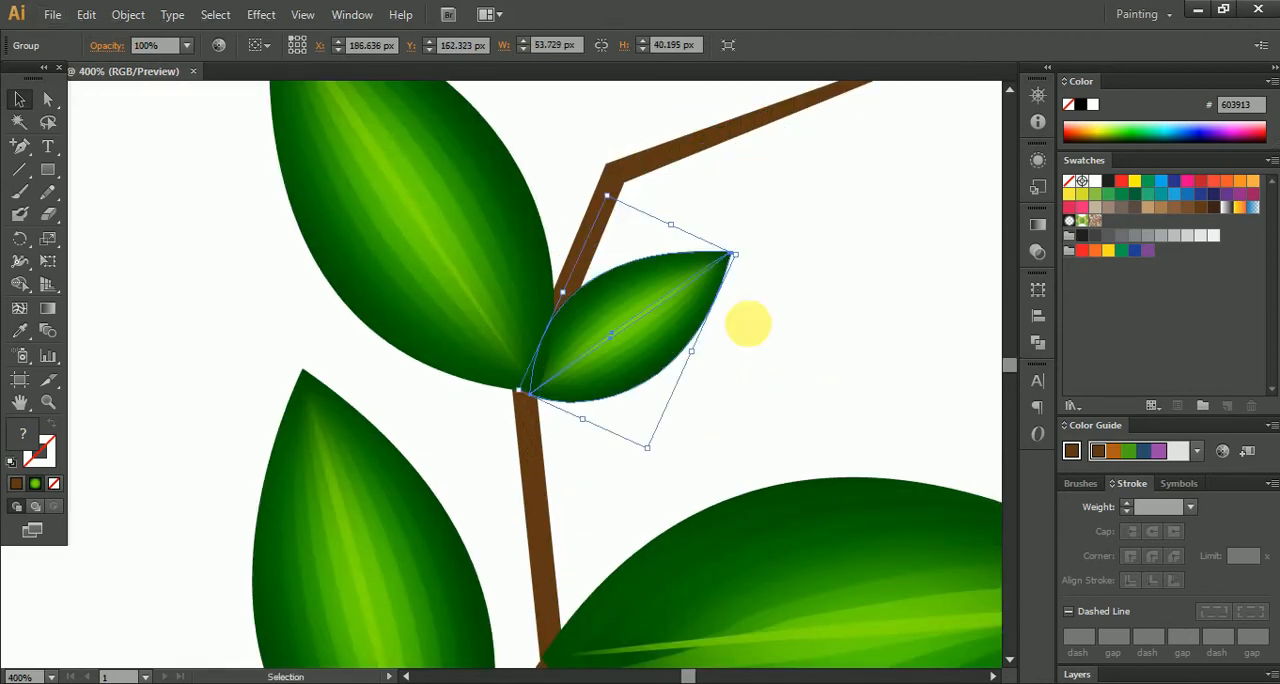
left_click_drag(745, 255, 762, 302)
scroll(573, 371, "up", 2)
left_click_drag(551, 301, 572, 360)
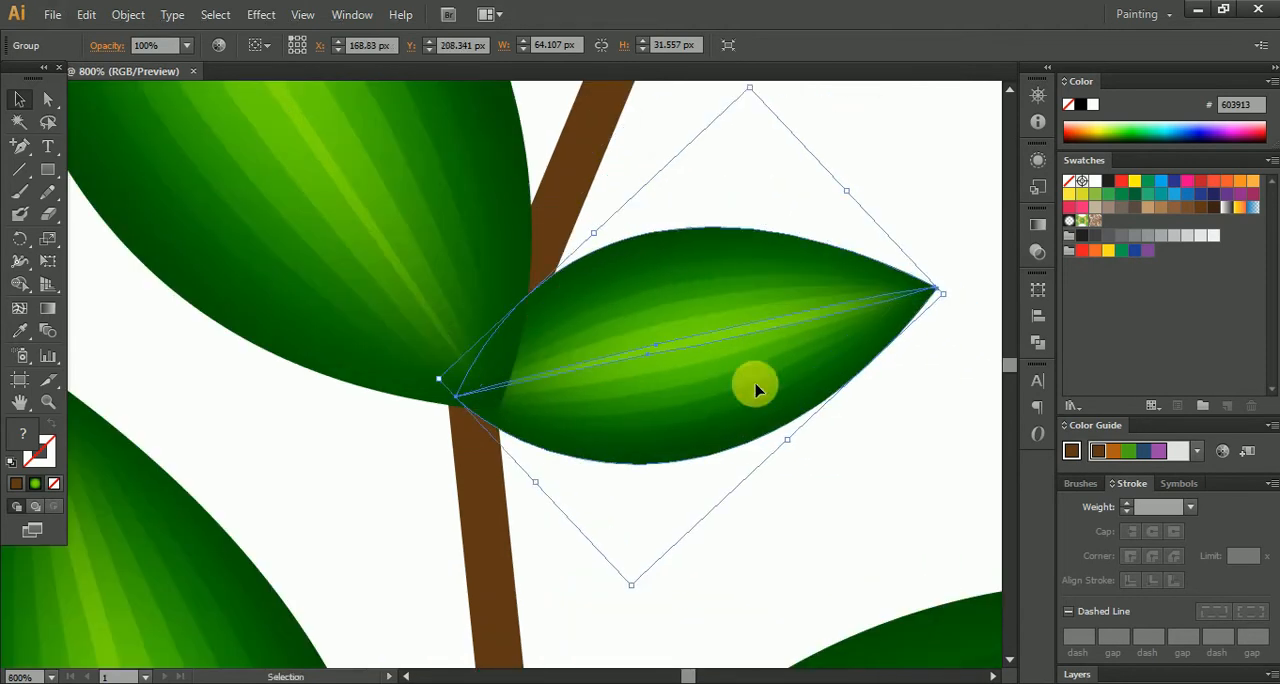
left_click(857, 458)
scroll(557, 434, "down", 4)
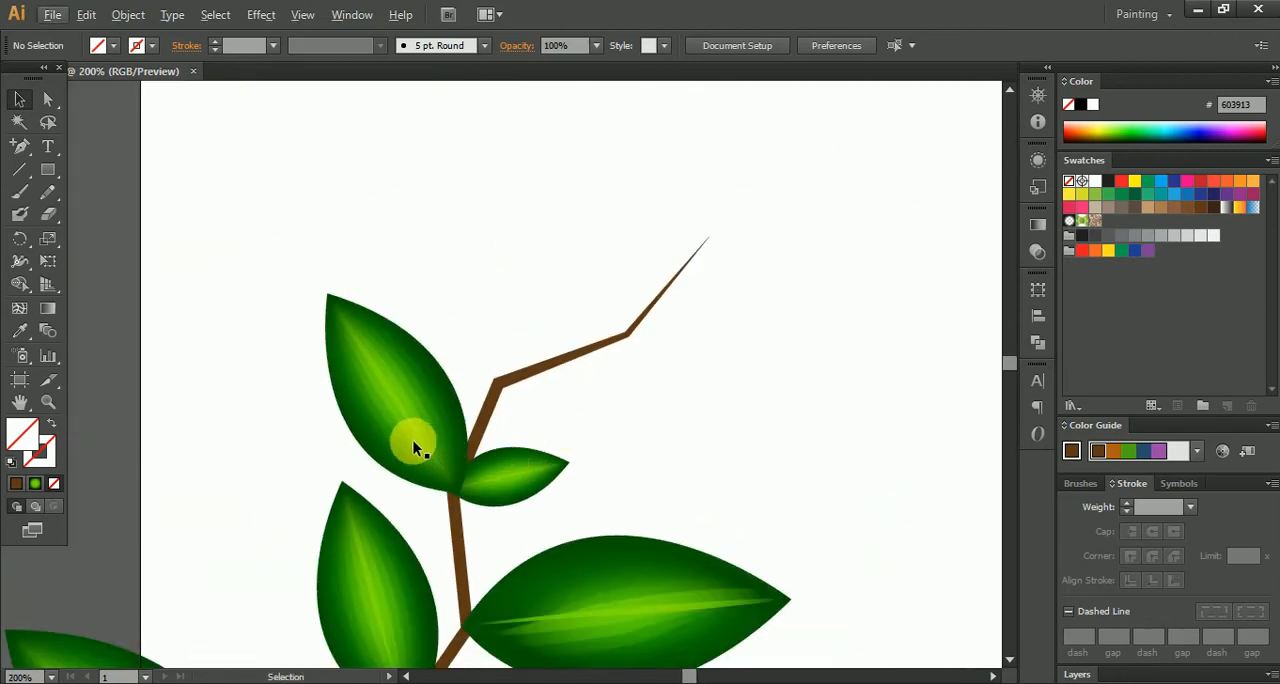
- Rotate the small leaf at the lower left-hand leaf's base to point right and reattach its base at the joint
scroll(413, 440, "down", 3)
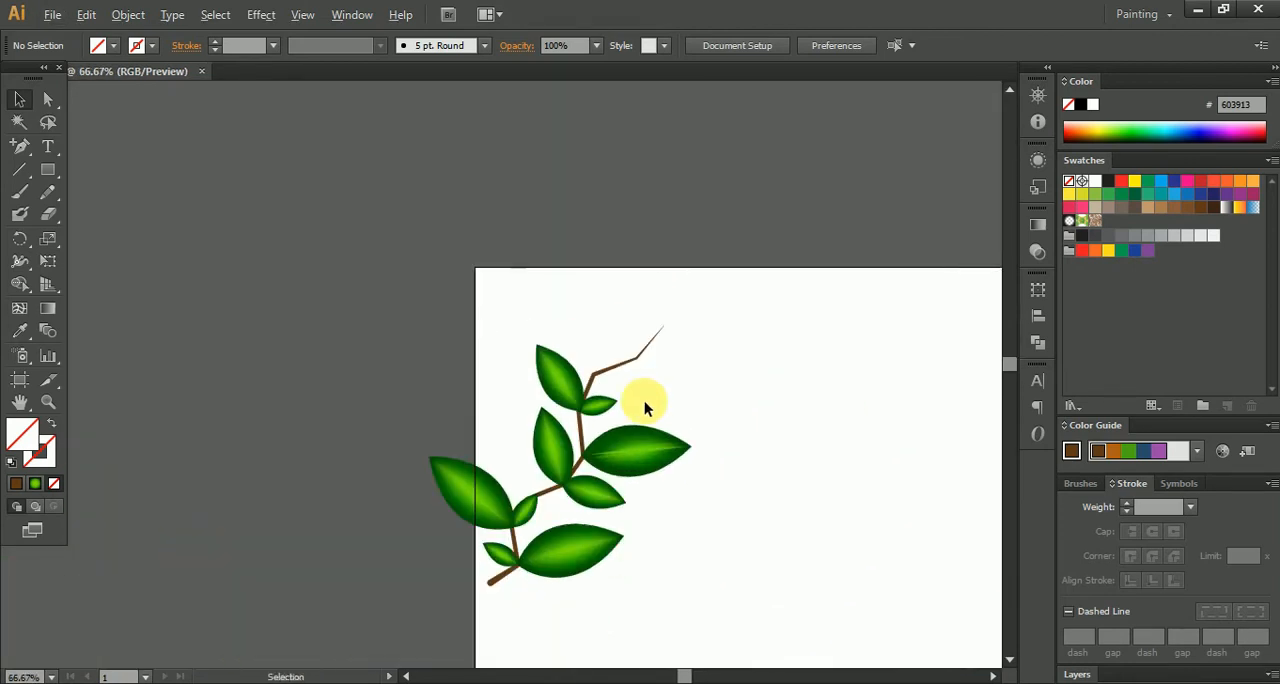
scroll(638, 418, "up", 5)
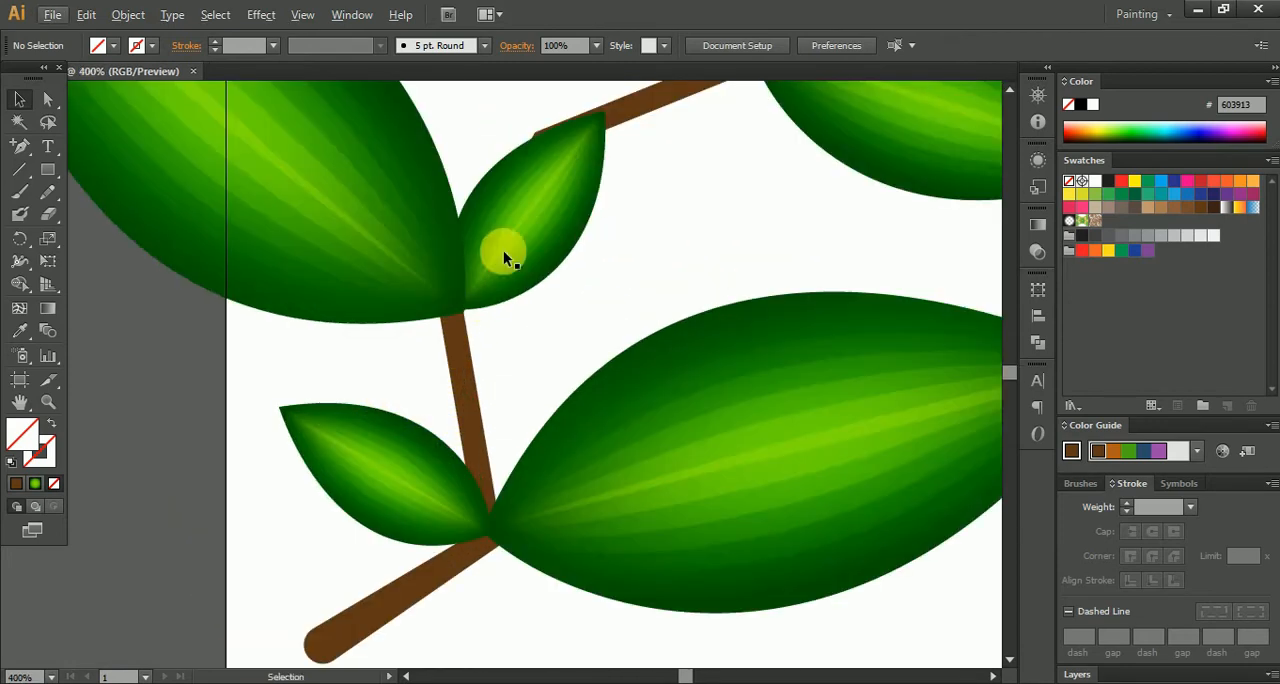
left_click(503, 258)
scroll(505, 290, "up", 2)
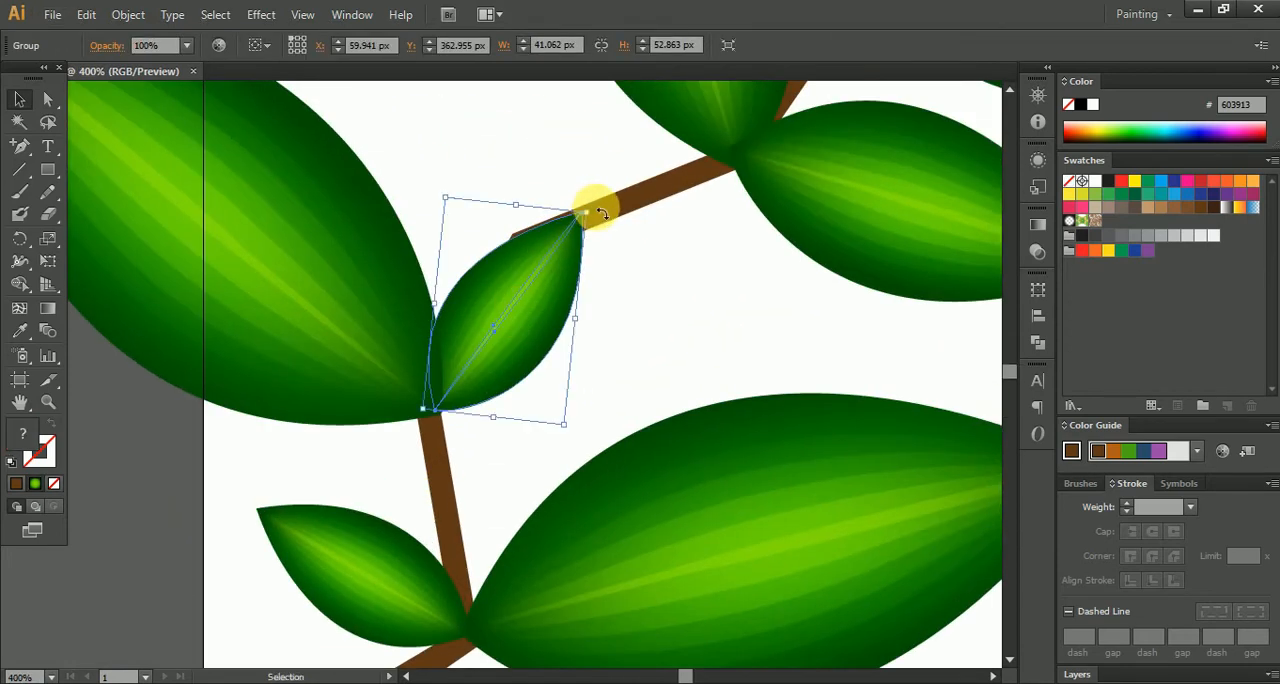
left_click_drag(600, 213, 654, 294)
left_click_drag(500, 322, 540, 403)
left_click(640, 352)
left_click_drag(604, 374, 559, 440)
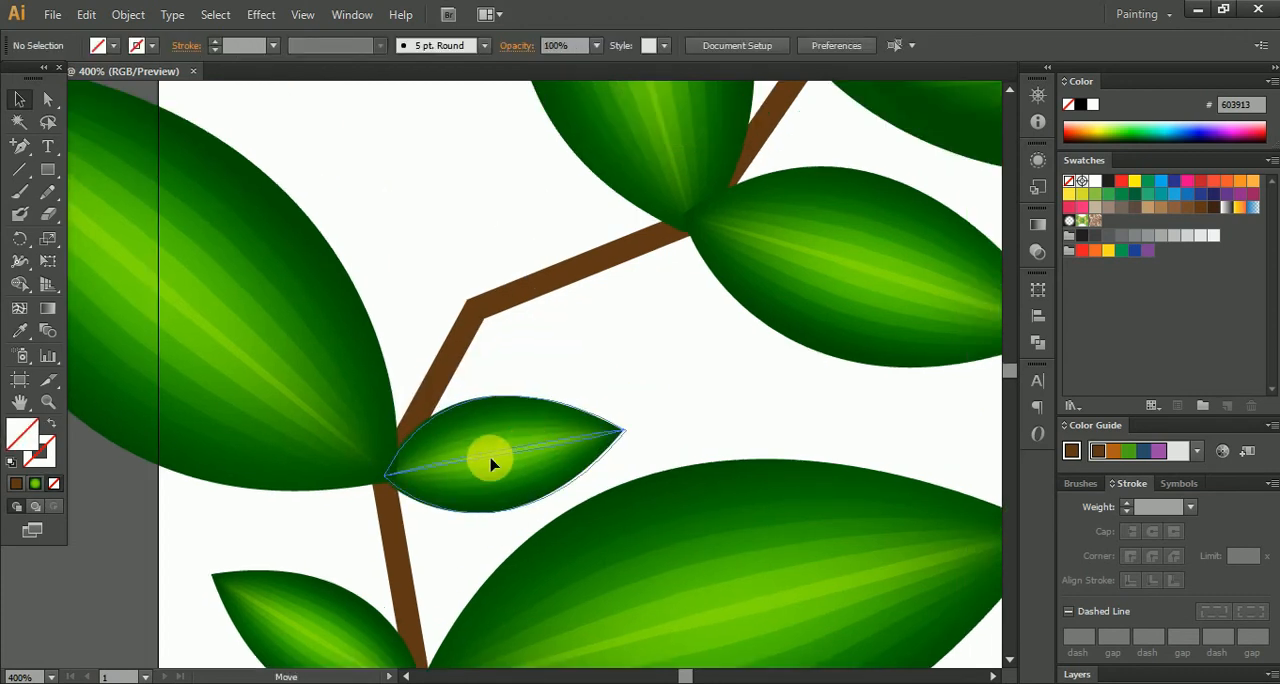
left_click(495, 460)
- Duplicate that small leaf, rotate the copy to point up-left and attach it at the branch bend just above
left_click_drag(500, 470, 511, 282)
left_click_drag(646, 256, 463, 378)
key("space")
left_click_drag(385, 248, 372, 168)
left_click(549, 477)
left_click(516, 377)
left_click_drag(590, 316, 591, 343)
mouse_move(475, 387)
left_mouse_down()
mouse_move(502, 339)
mouse_move(492, 376)
left_mouse_up()
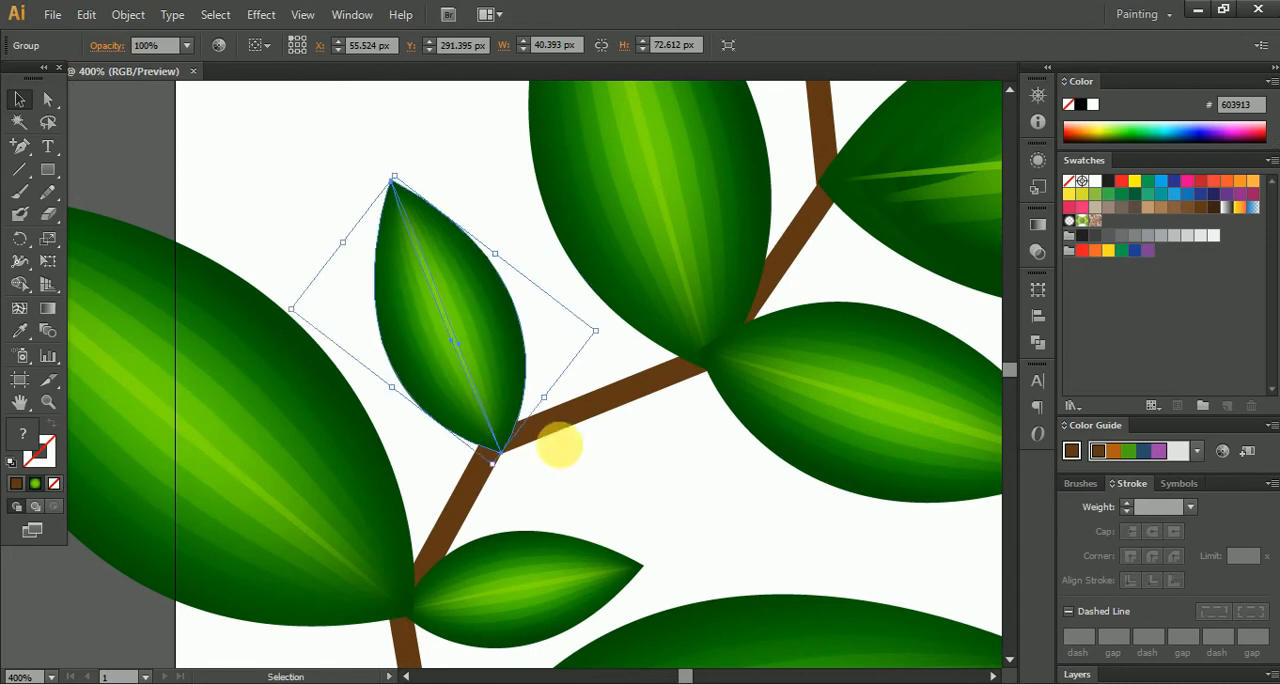
left_click(626, 463)
- Duplicate the uppermost left-hand leaf, rotate the copy to point right and place it beside the next bend up
scroll(627, 463, "down", 5)
left_click_drag(718, 368, 629, 413)
scroll(608, 386, "up", 3)
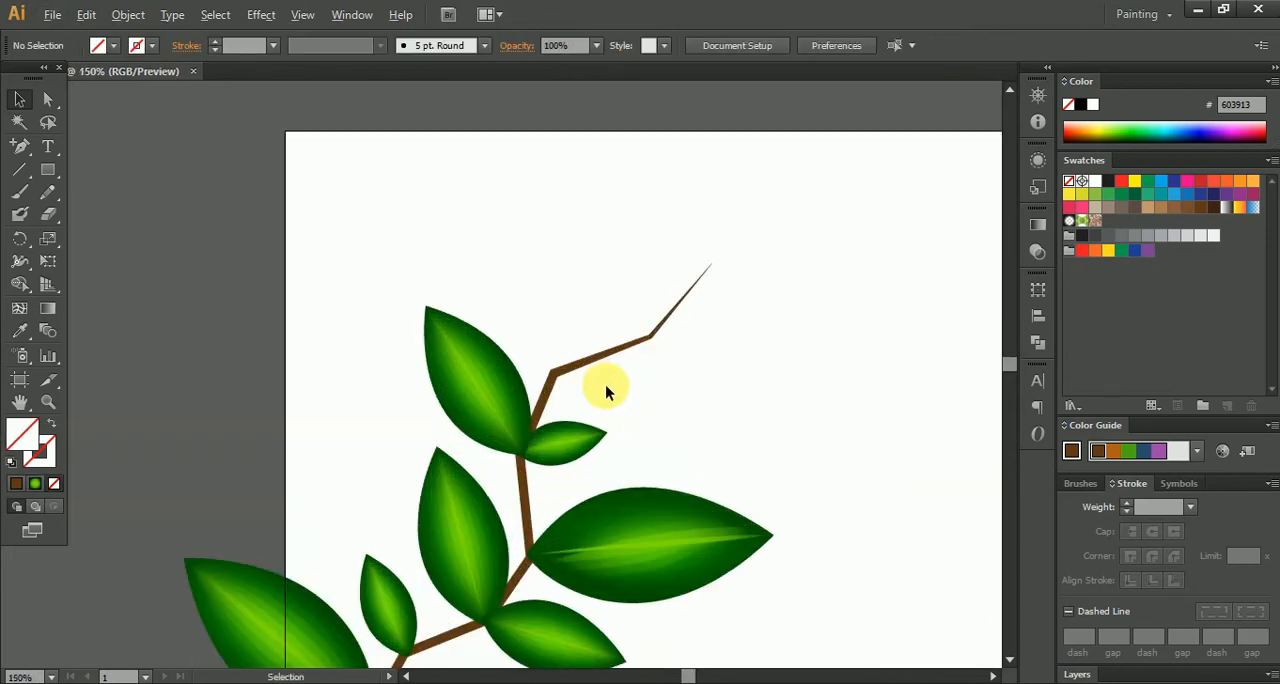
left_click_drag(430, 422, 662, 317)
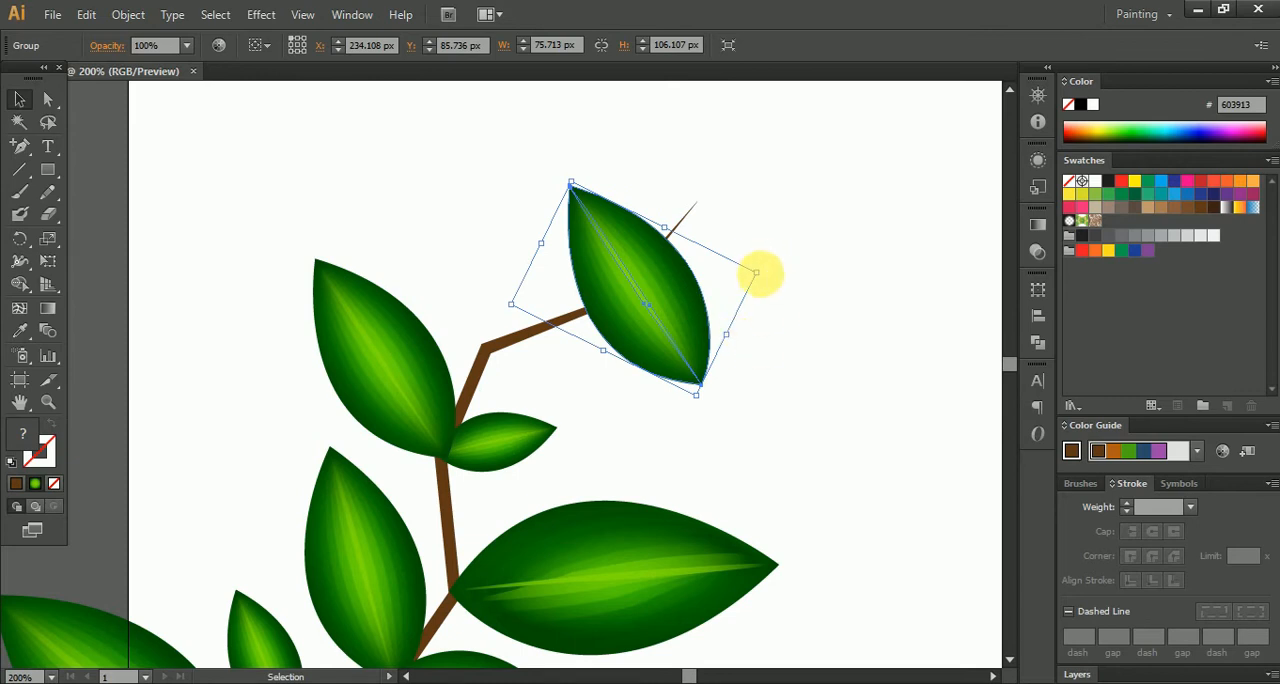
left_click_drag(773, 277, 557, 395)
left_click_drag(600, 285, 591, 374)
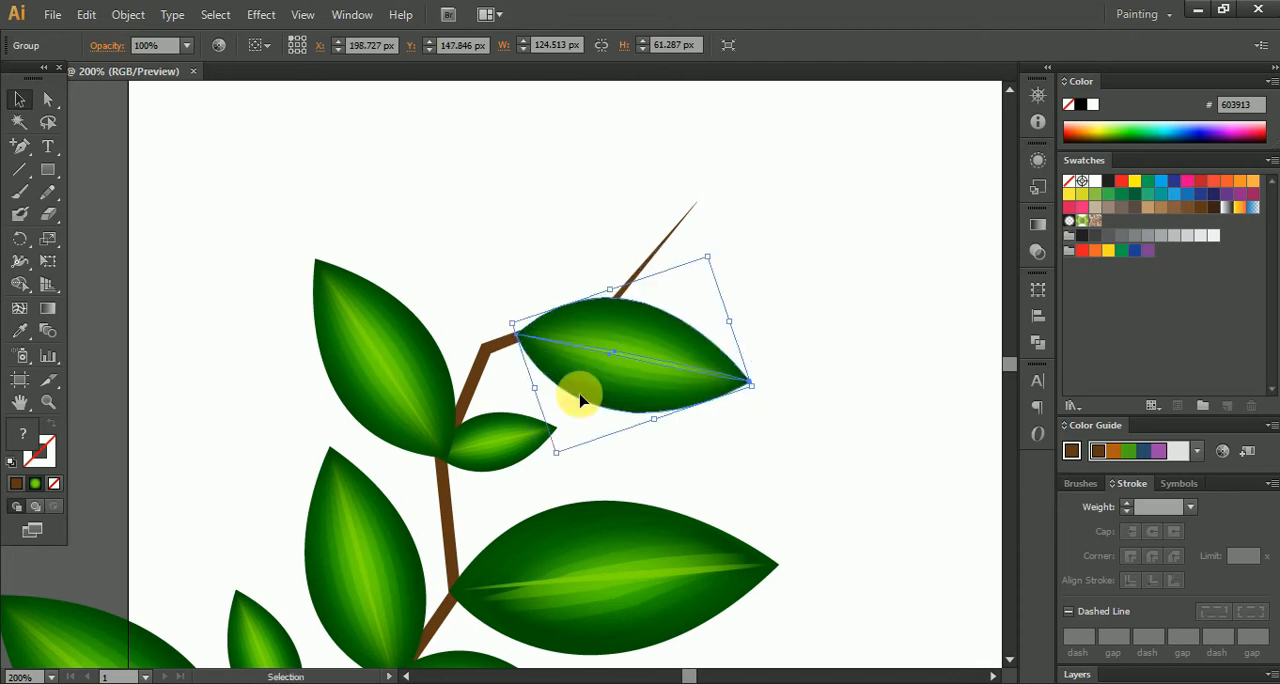
- Duplicate the upper small leaf, enlarge the copy, rotate it to point up-left and attach it at the bend above
left_click_drag(497, 460, 493, 277)
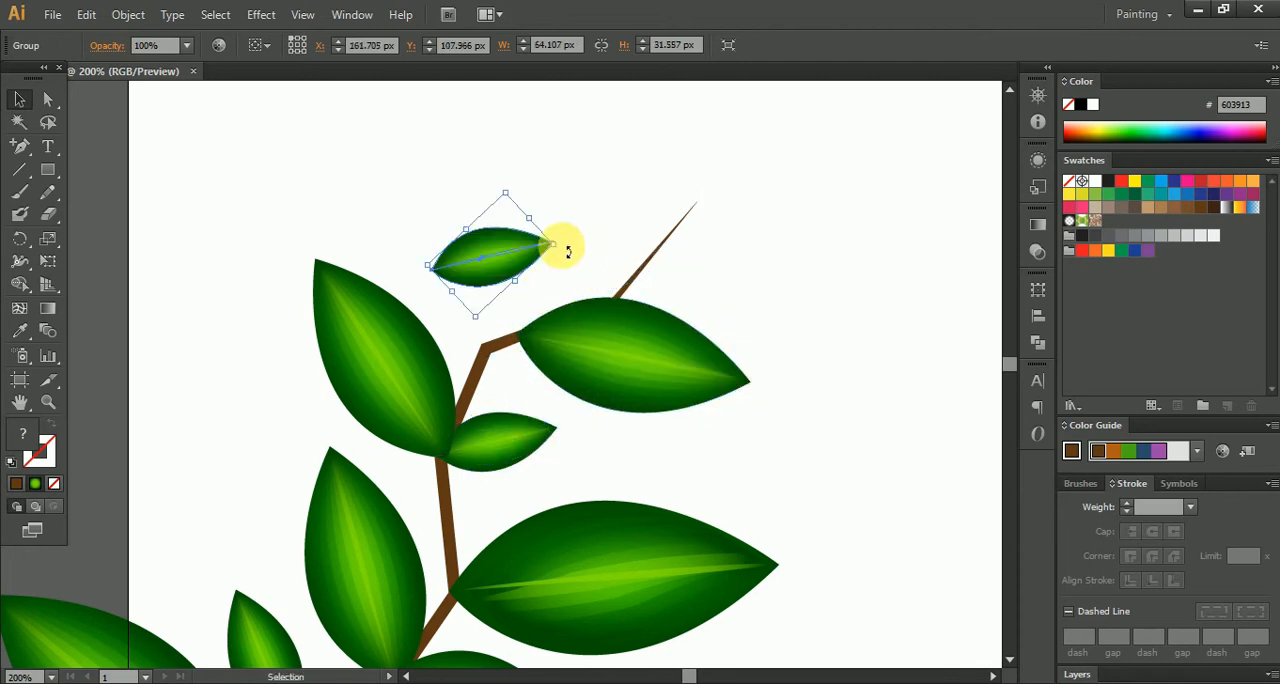
left_click_drag(561, 248, 614, 256)
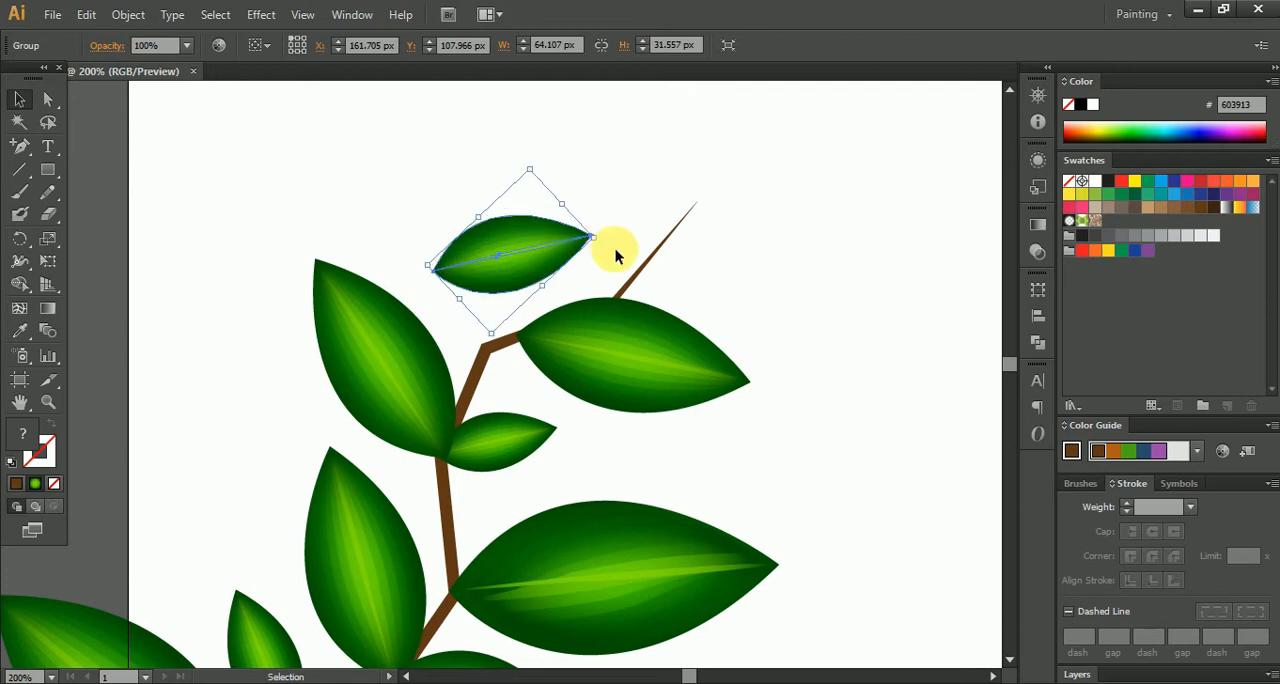
left_click_drag(563, 183, 446, 254)
left_click_drag(552, 289, 550, 300)
left_click_drag(463, 301, 484, 306)
left_click(523, 420)
- Attach the new right-hand leaf to the same bend, rotate it slightly and shrink it to about 113 by 54 px
scroll(526, 382, "up", 3, "alt")
left_click_drag(651, 290, 577, 343)
left_click_drag(967, 428, 733, 437)
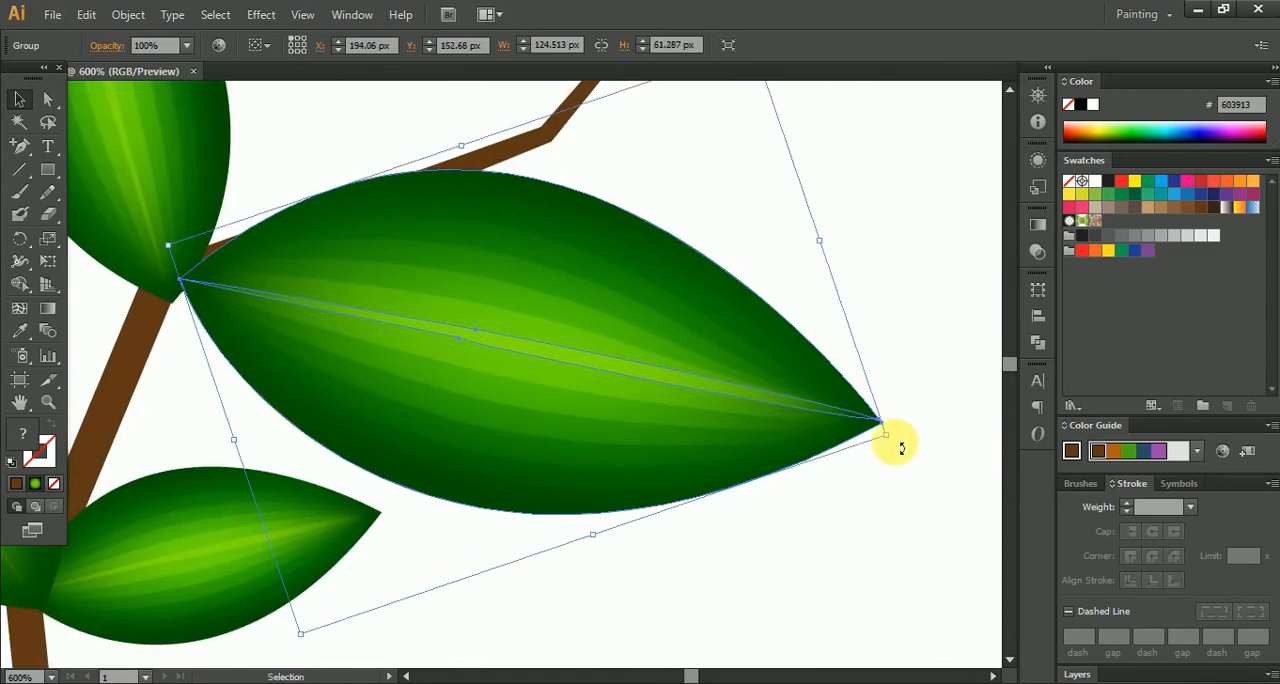
left_click_drag(900, 449, 791, 380)
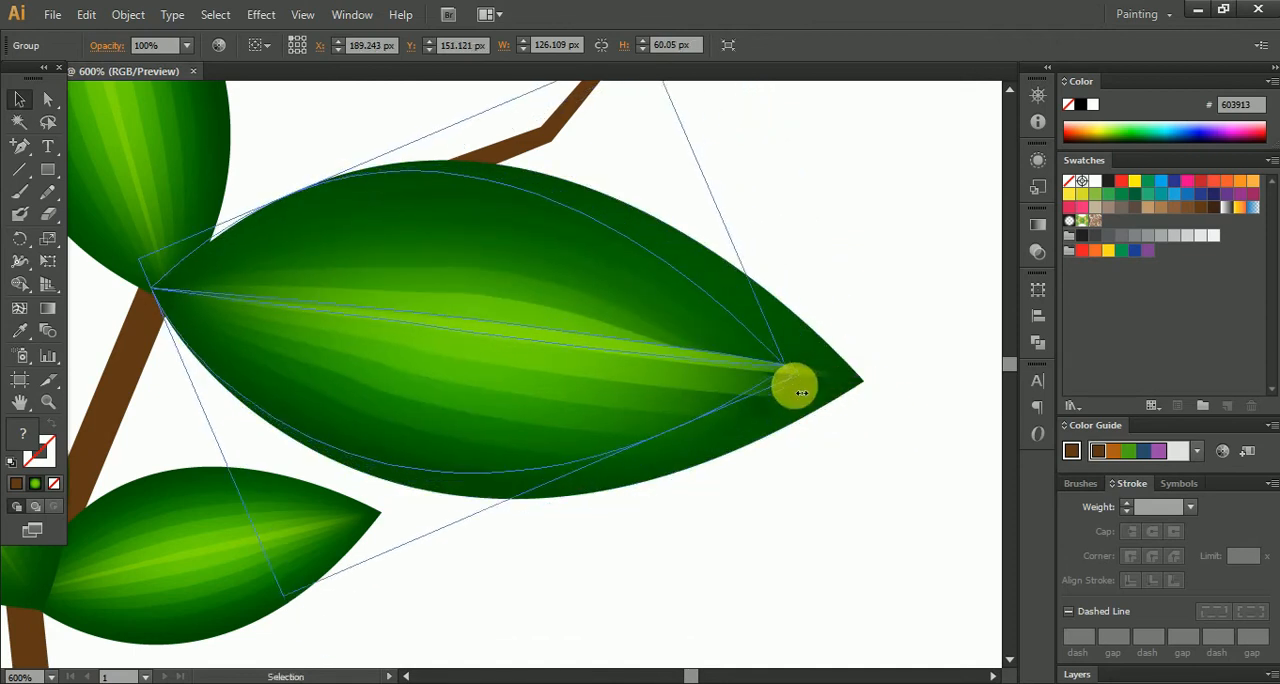
left_click(900, 333)
scroll(900, 333, "down", 4)
left_click_drag(911, 297, 765, 350)
scroll(739, 361, "down", 2)
scroll(739, 361, "up", 3)
- Reshape the branch tip by moving its last bend up and to the left, clear of the right-hand leaf
left_click(592, 357)
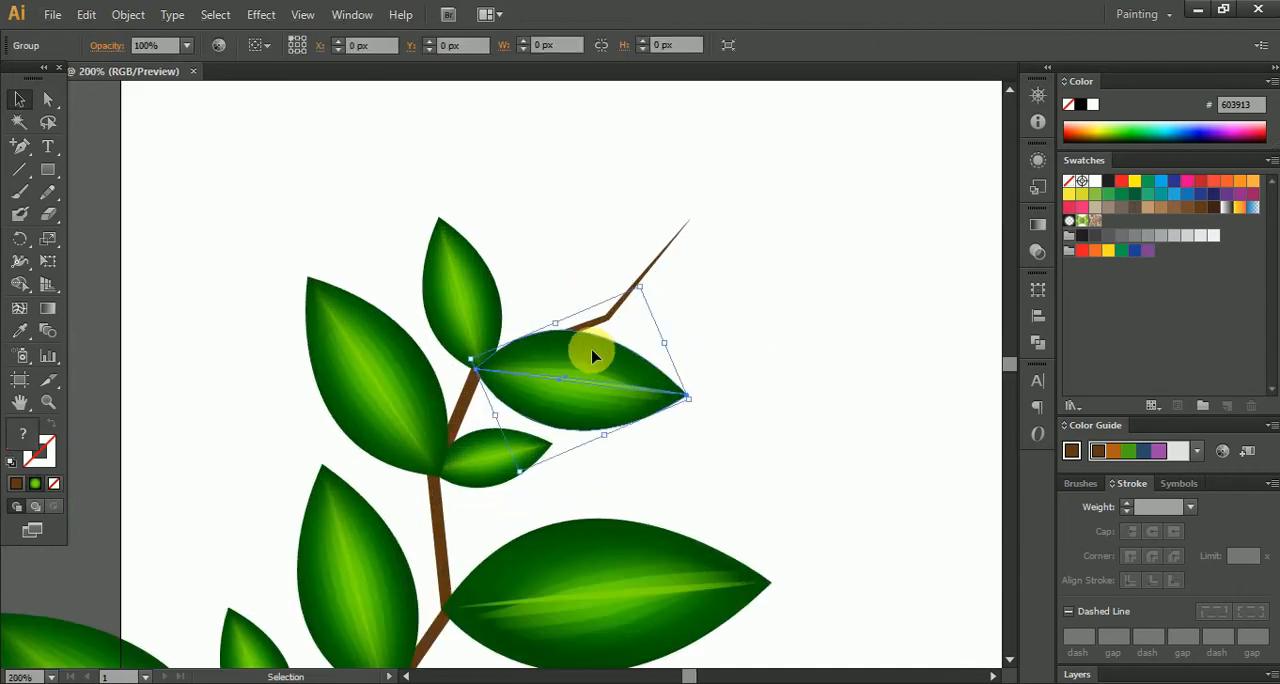
left_click(48, 99)
left_click(619, 340)
left_click_drag(612, 322, 540, 281)
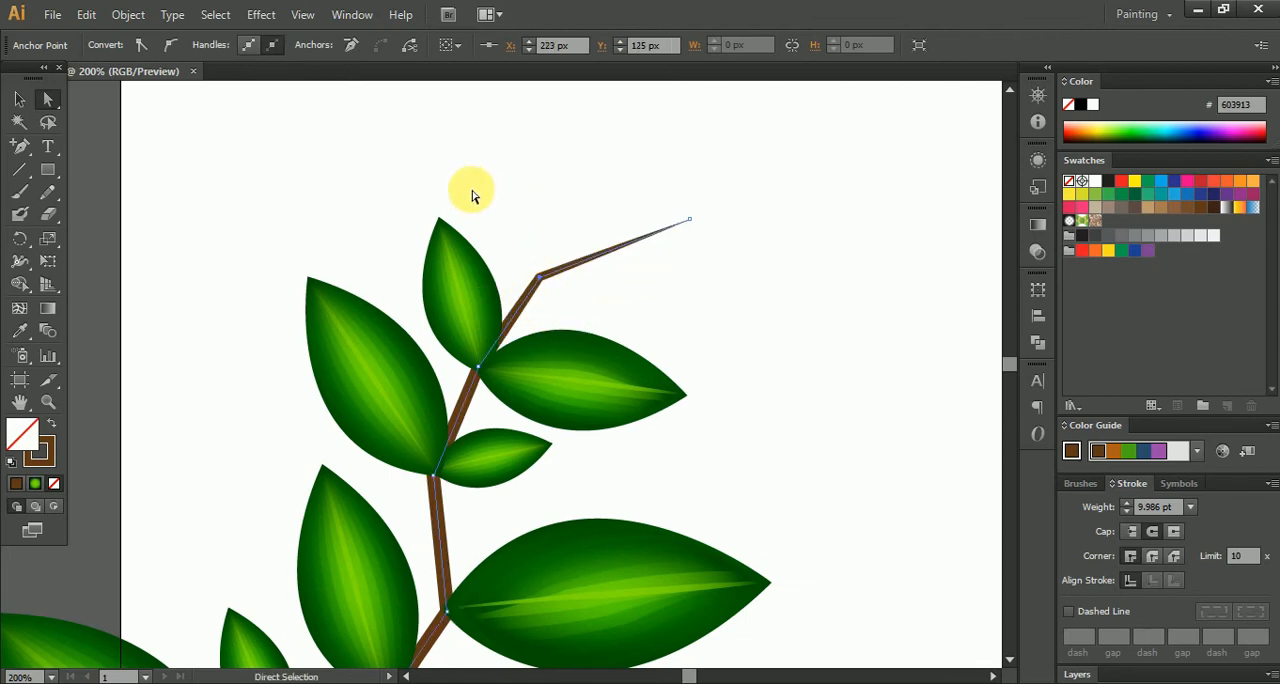
left_click_drag(541, 280, 559, 279)
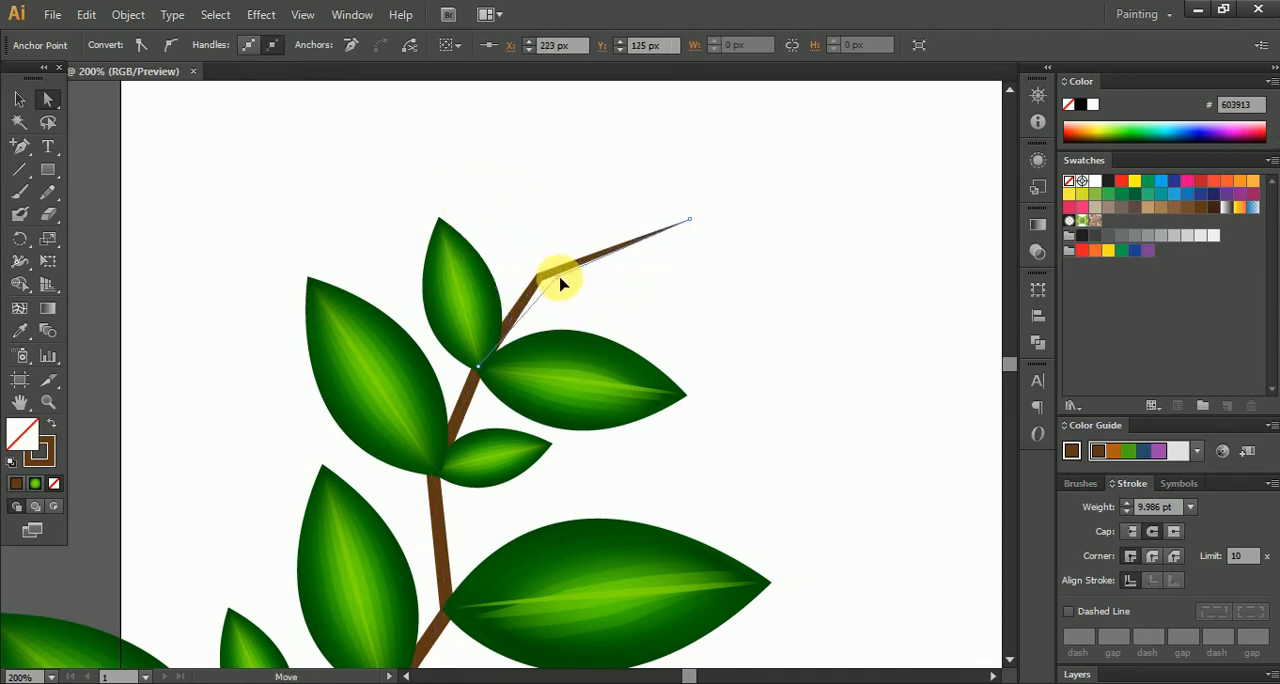
left_click(642, 312)
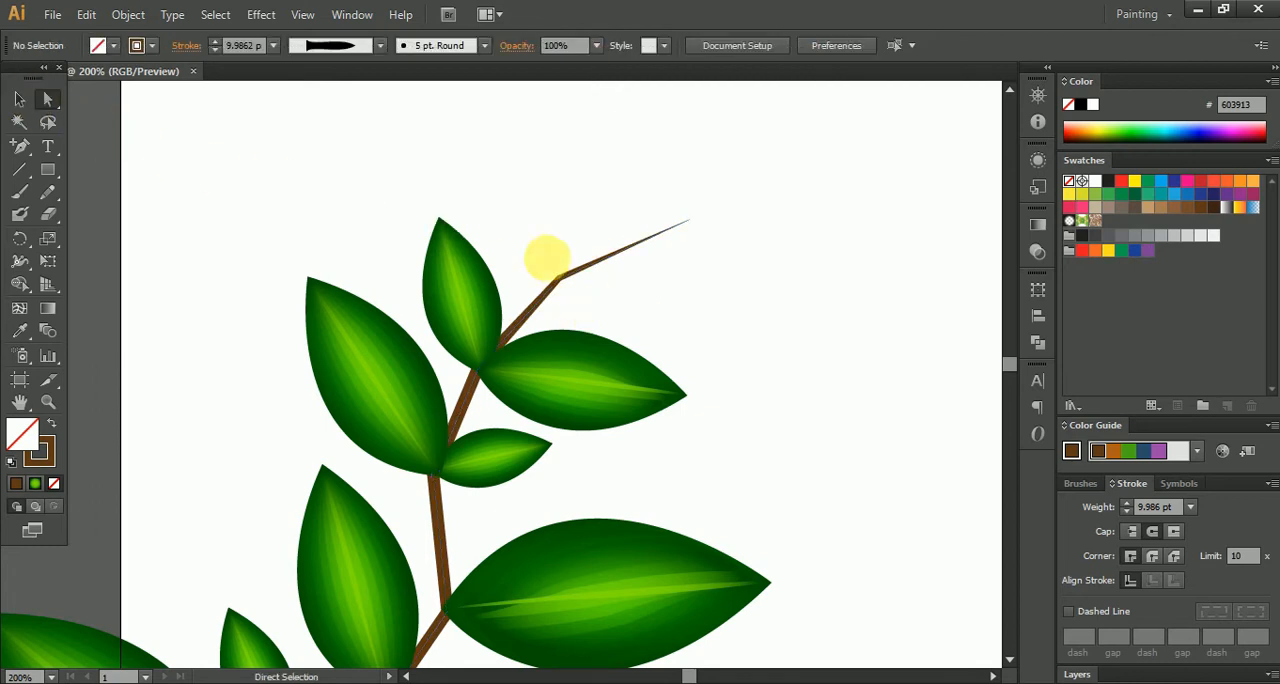
left_click(462, 308)
left_click_drag(462, 308, 534, 203)
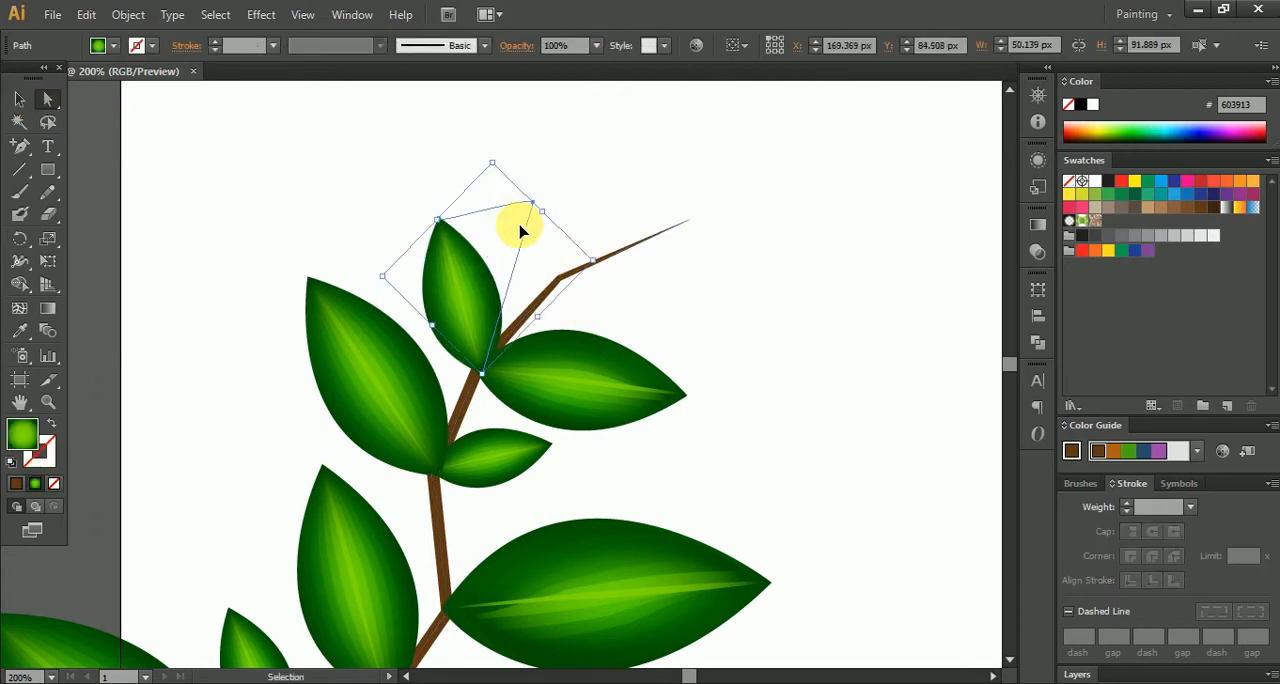
key("ctrl+z")
- Duplicate the two uppermost leaves and attach the copies on either side of the branch's last bend
left_click(19, 99)
left_click_drag(451, 271, 541, 188)
left_click_drag(547, 375, 629, 286)
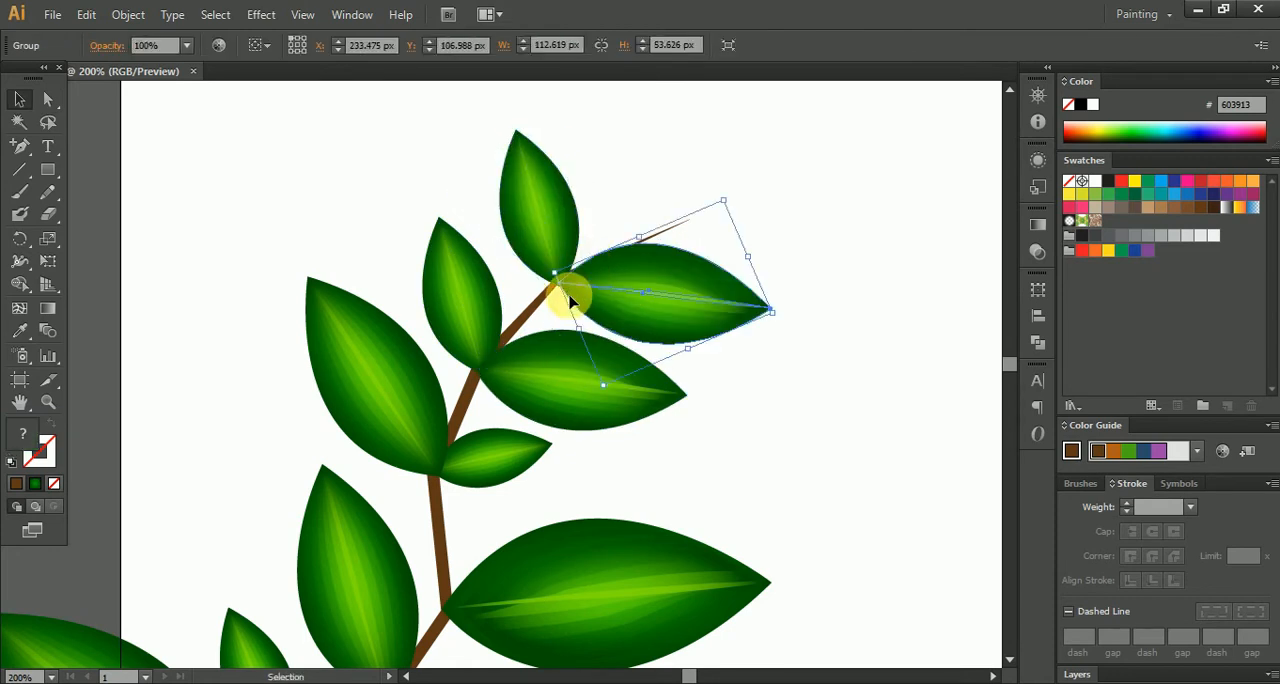
- Duplicate the small right-pointing leaf, rotate the copy toward the upper right and position it near the last bend
left_click_drag(465, 477, 604, 223)
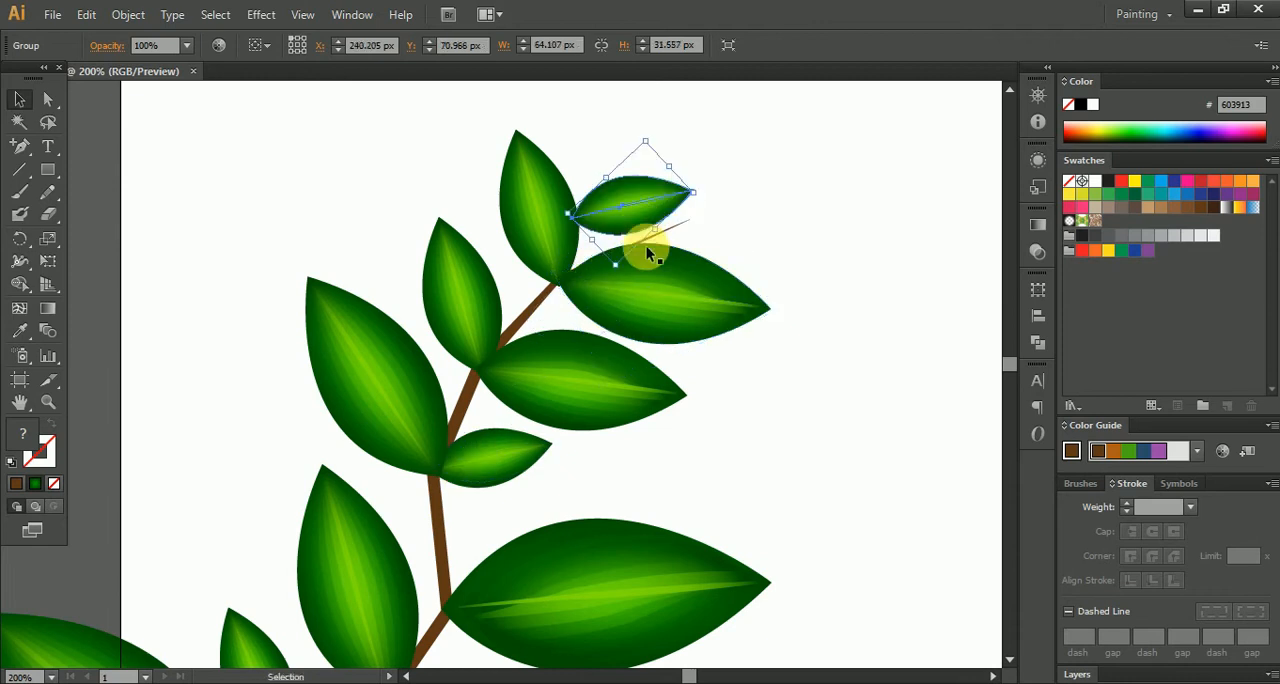
scroll(647, 243, "up", 3)
left_click_drag(745, 238, 691, 353)
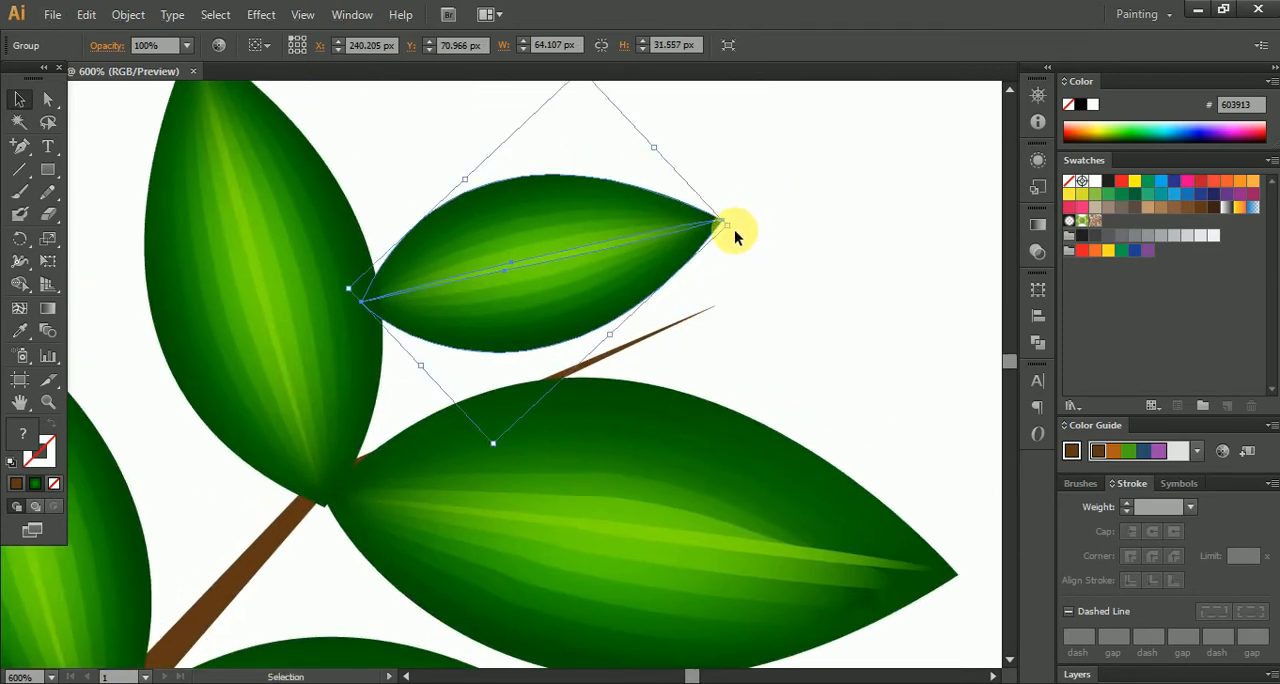
left_click_drag(742, 232, 674, 163)
left_click_drag(663, 214, 560, 350)
left_click(895, 255)
- Shrink the new upper-right leaf to about 32 by 39 px and attach it between the two top leaves
scroll(888, 269, "down", 3)
scroll(783, 303, "up", 2)
left_click(690, 176)
left_click_drag(714, 341, 694, 323)
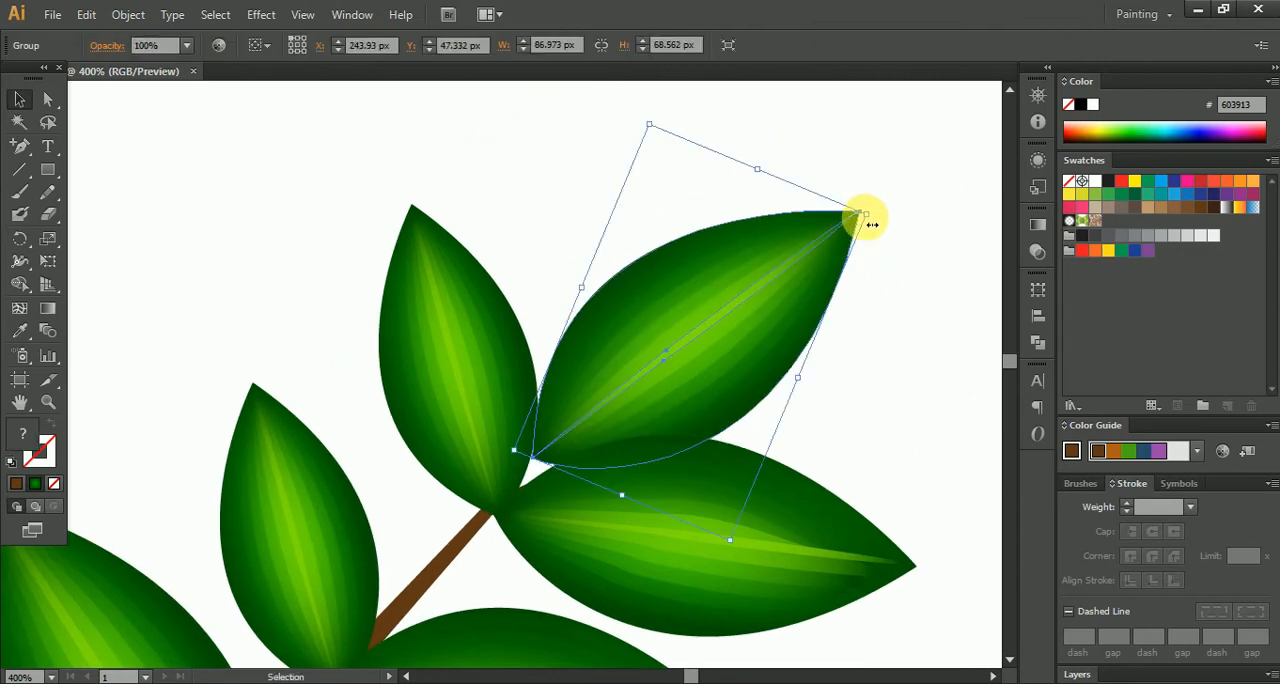
left_click_drag(870, 221, 658, 337)
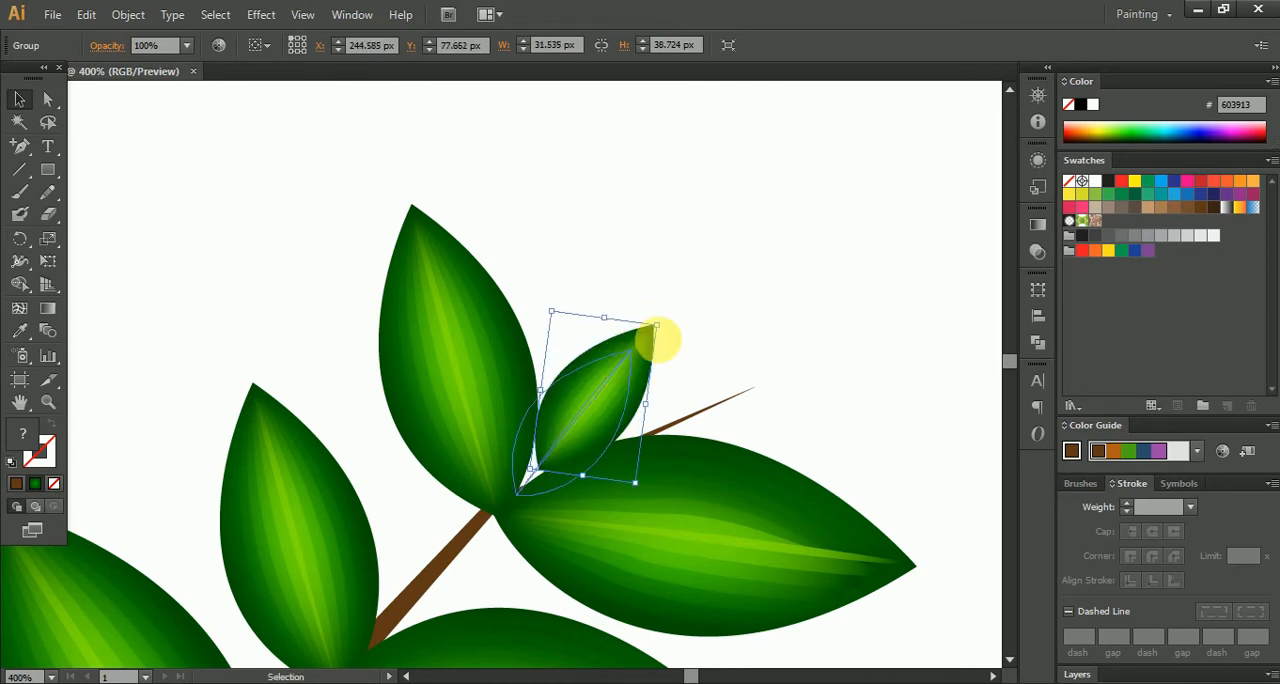
left_click(733, 335)
- Group the branch and all its leaves into one object
scroll(737, 339, "down", 5)
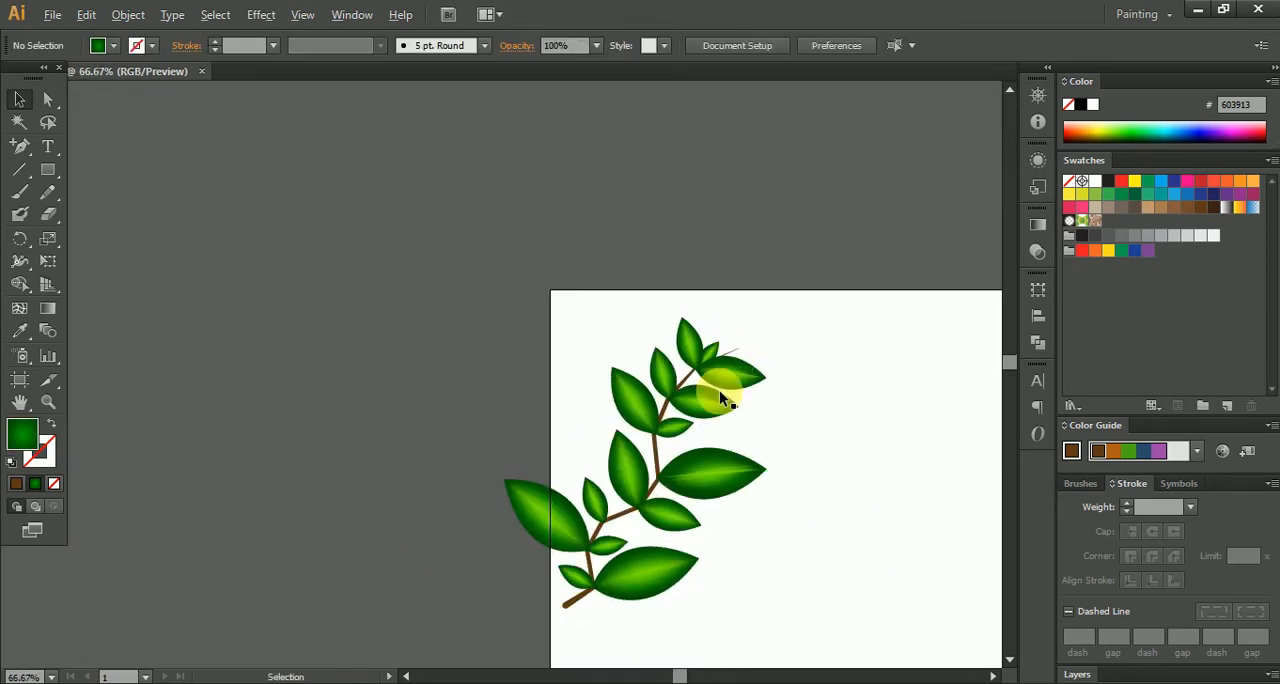
scroll(830, 518, "down", 3)
left_click_drag(857, 572, 431, 158)
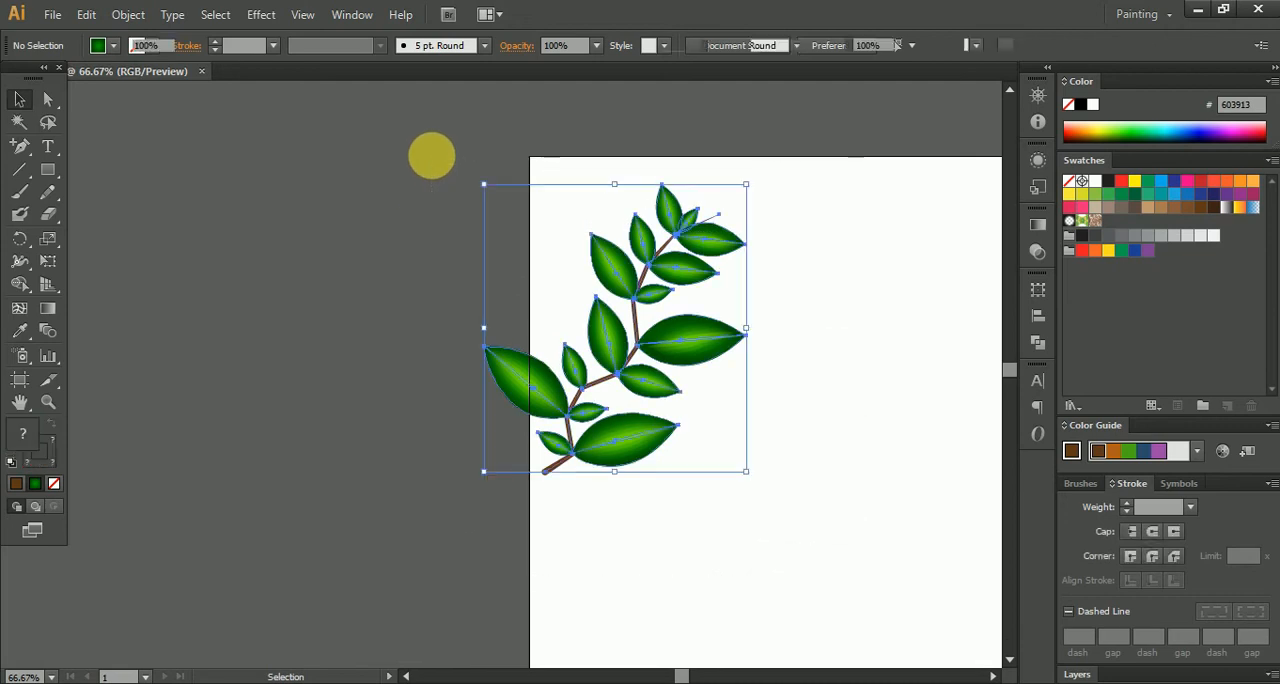
right_click(669, 212)
left_click(747, 306)
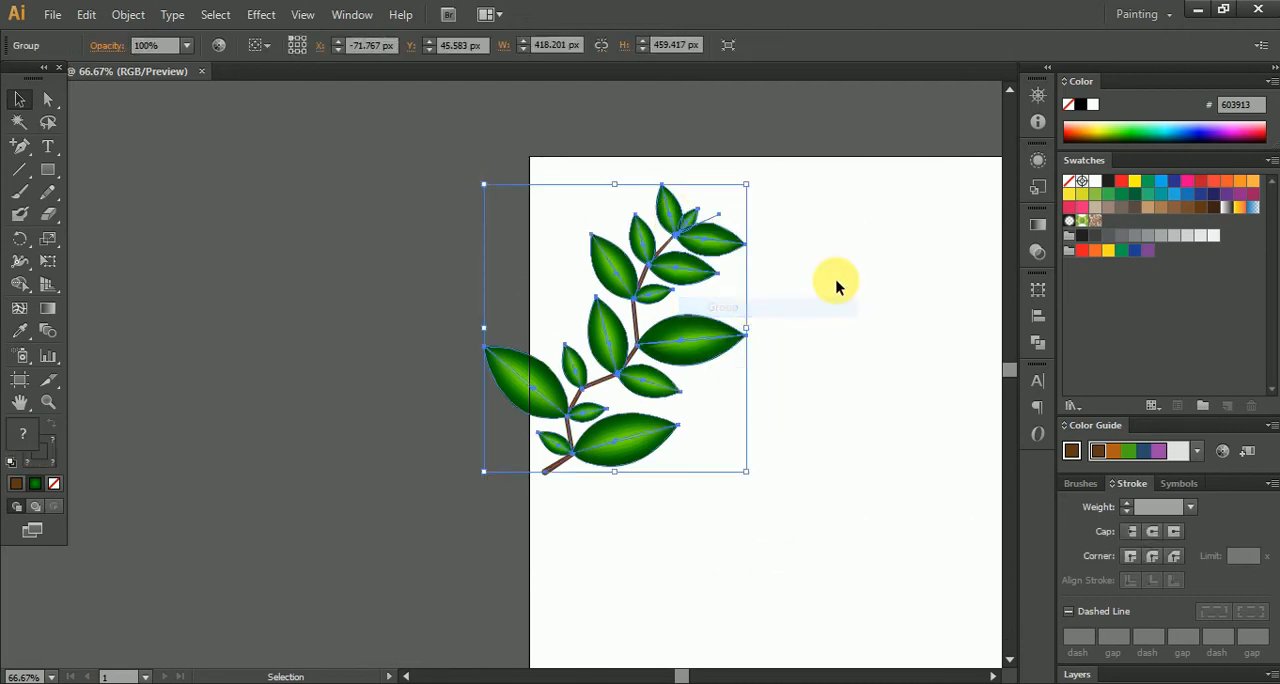
left_click(837, 289)
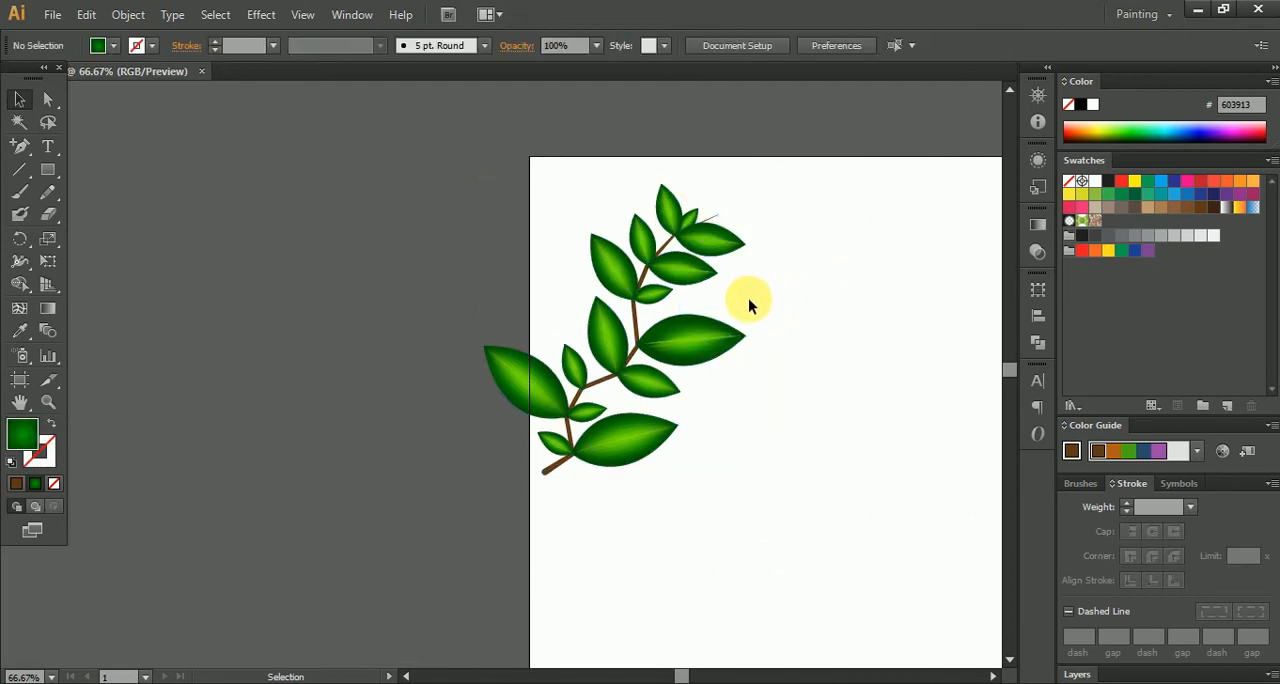
- Delete the small upper-right leaf between the two top leaves from within the grouped plant
key("space")
left_click_drag(791, 302, 719, 293)
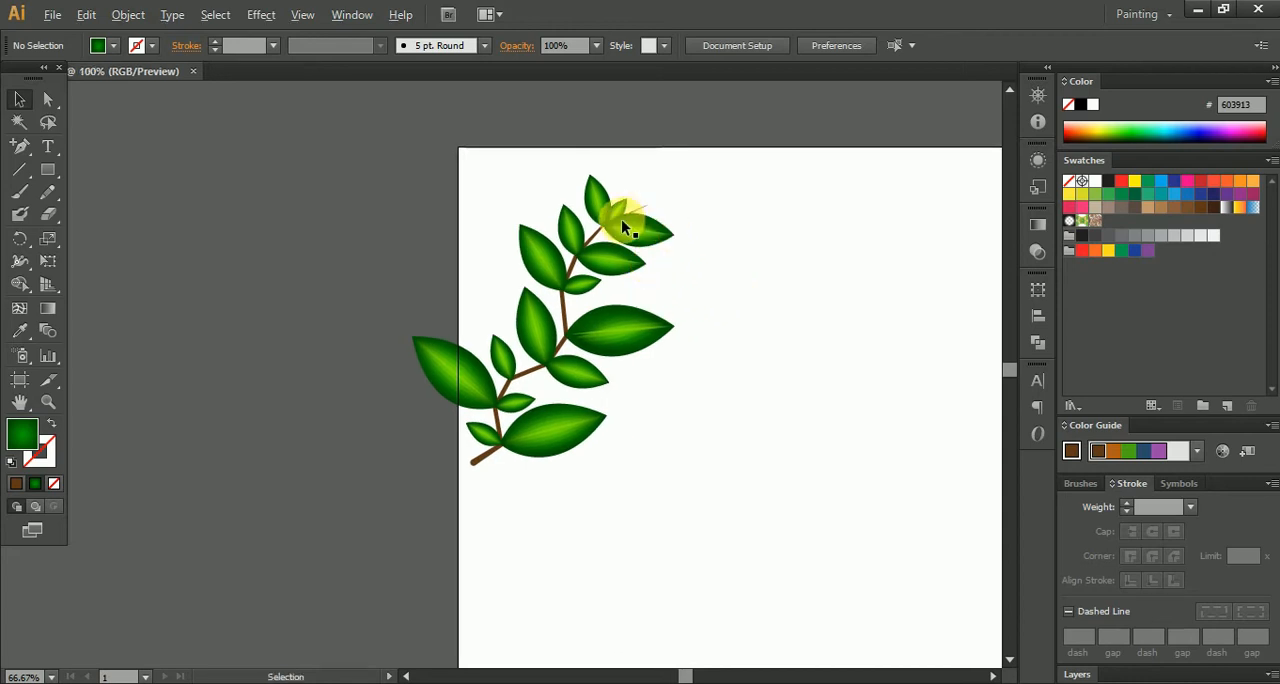
scroll(621, 219, "up", 4)
left_click(566, 220)
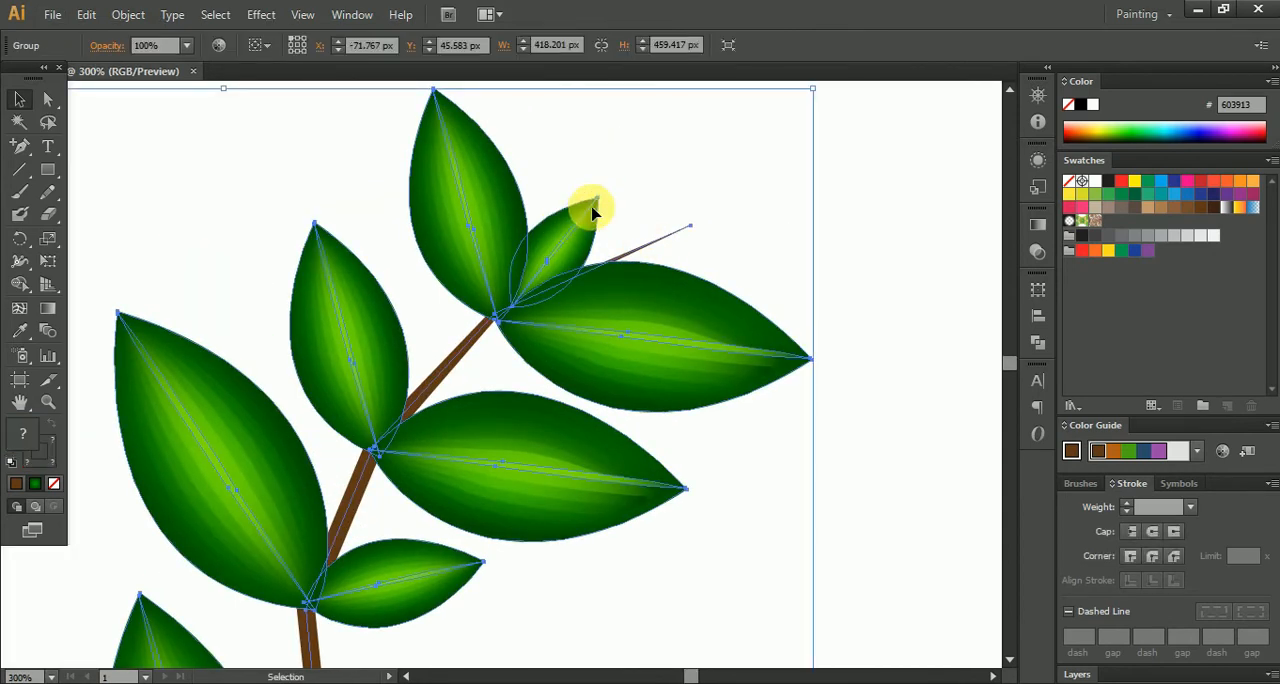
double_click(591, 212)
left_click(594, 208)
key("Delete")
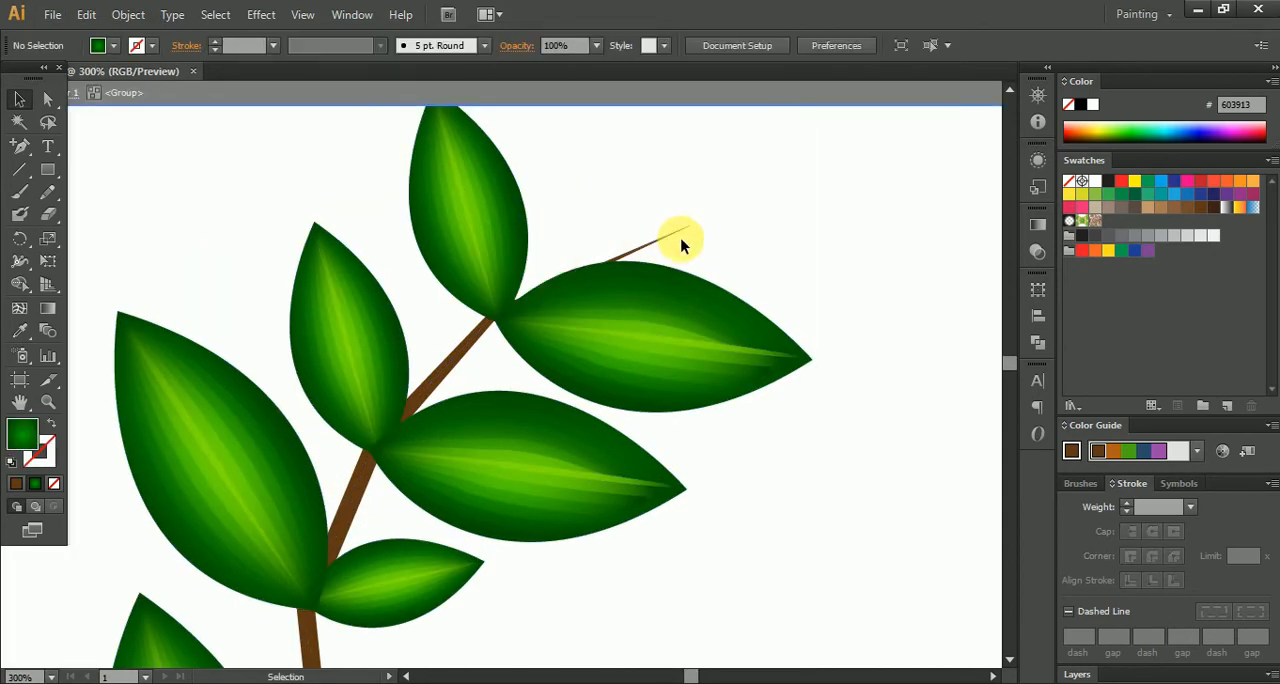
- Move the branch's thin end anchor back to the joint of the two top leaves and leave group isolation
left_click(42, 104)
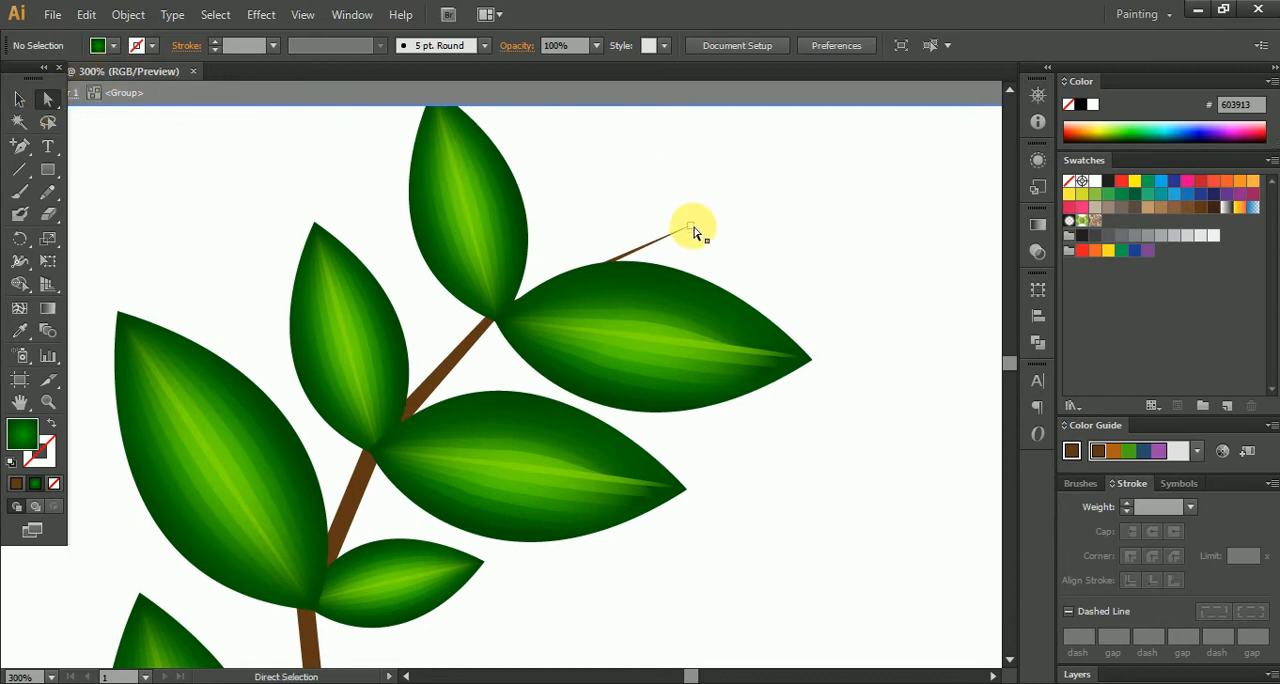
left_click_drag(690, 228, 497, 318)
left_click(637, 203)
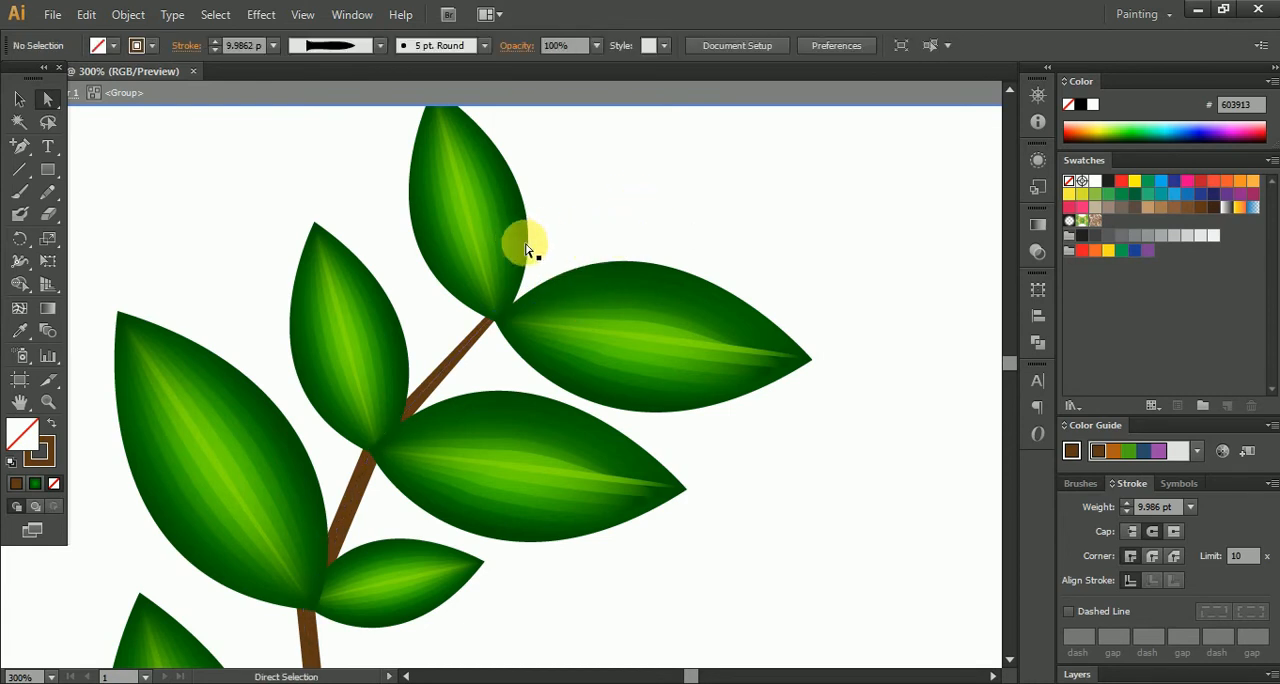
scroll(527, 250, "down", 3)
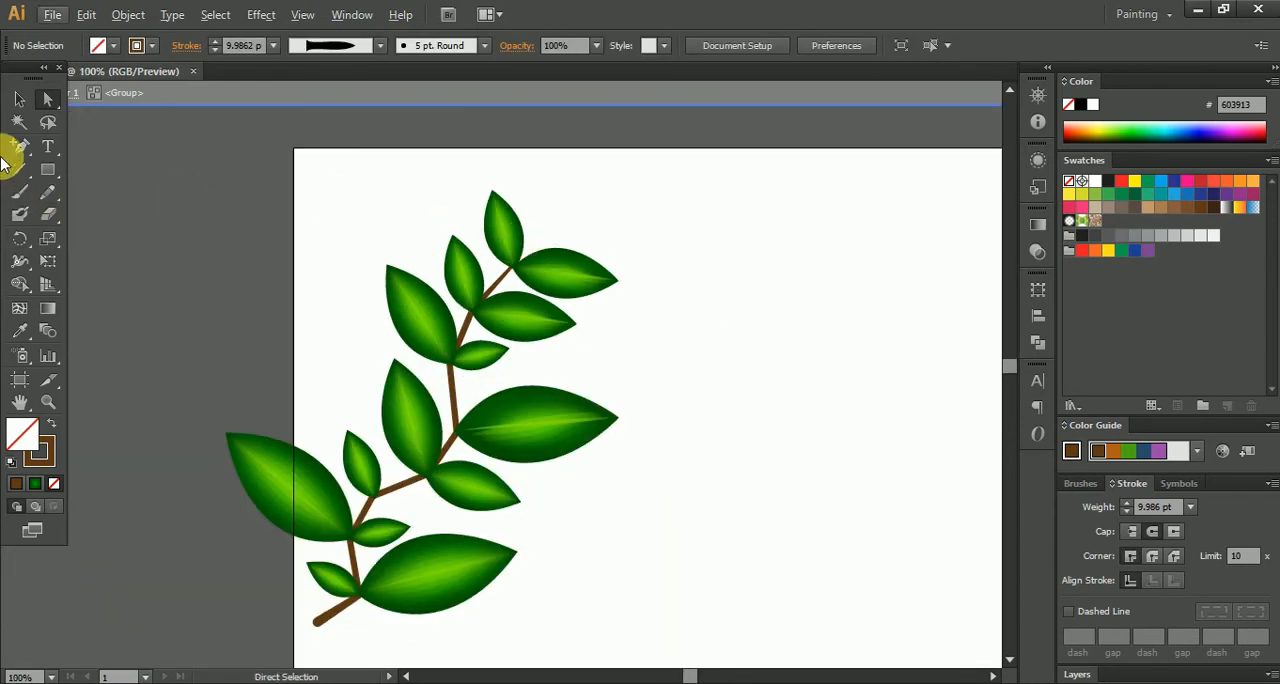
double_click(729, 304)
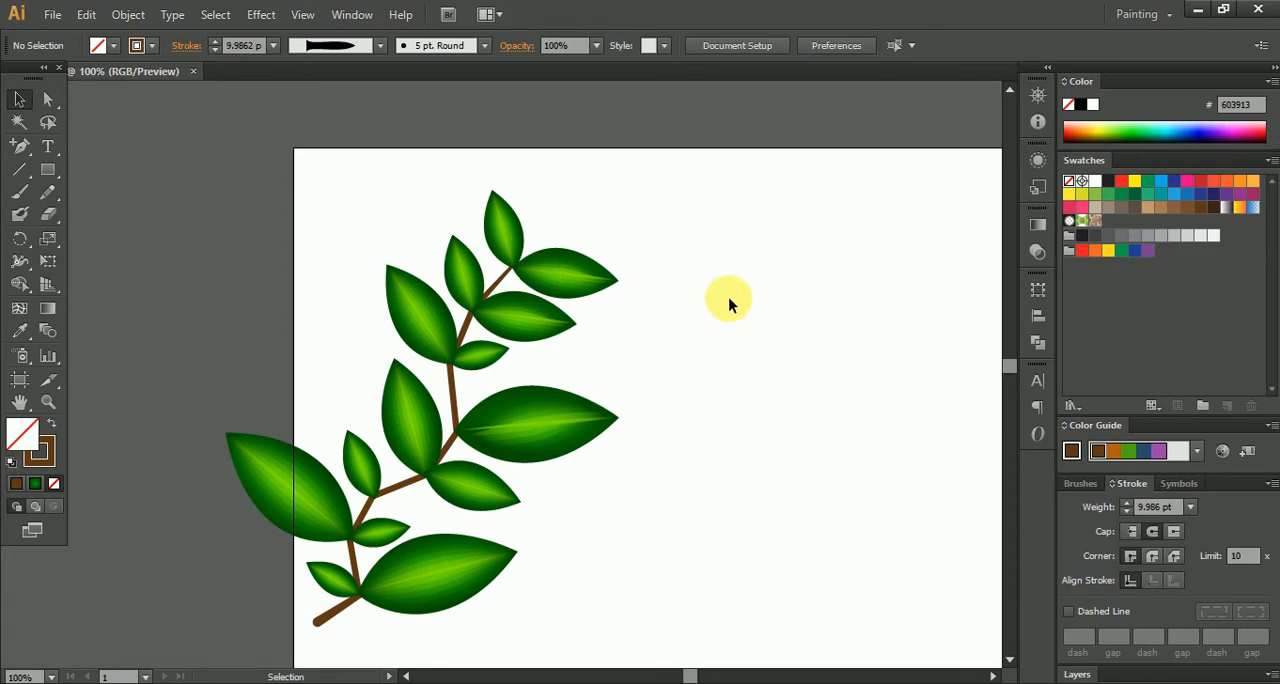
- Rotate the whole plant 90° clockwise and duplicate it so one copy crosses the artboard's upper-left corner
scroll(729, 304, "down", 2)
key("ctrl+a")
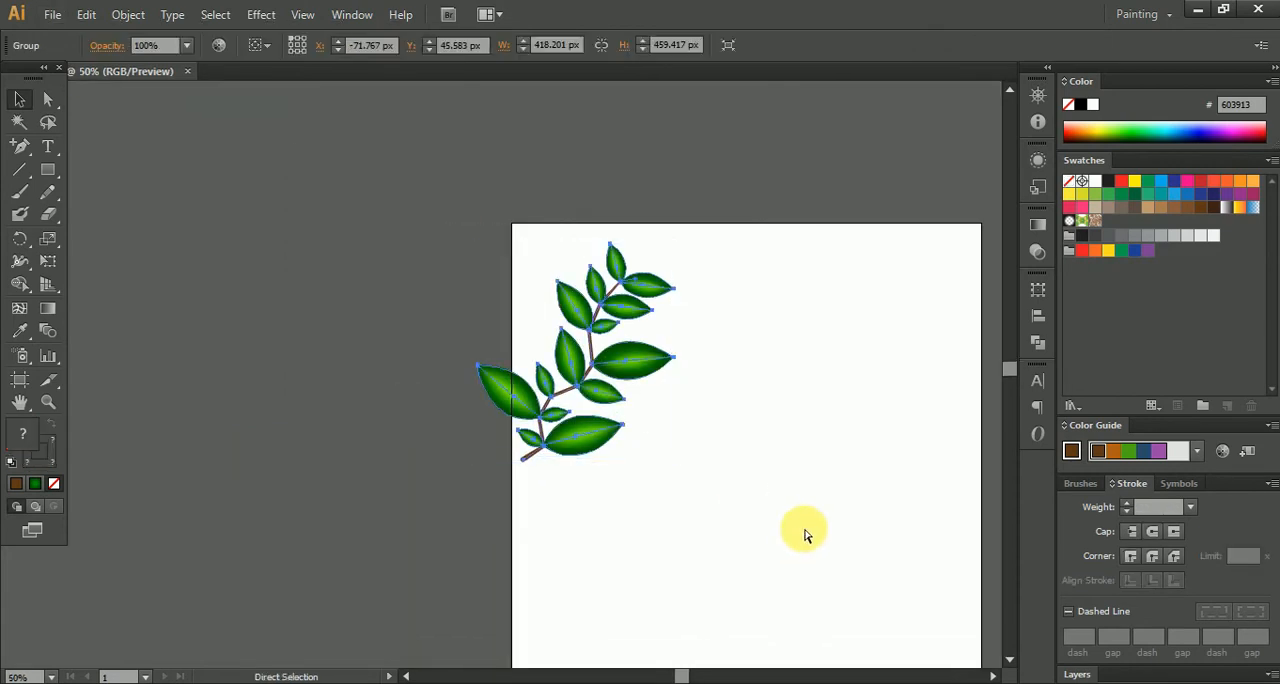
left_click_drag(689, 240, 703, 506)
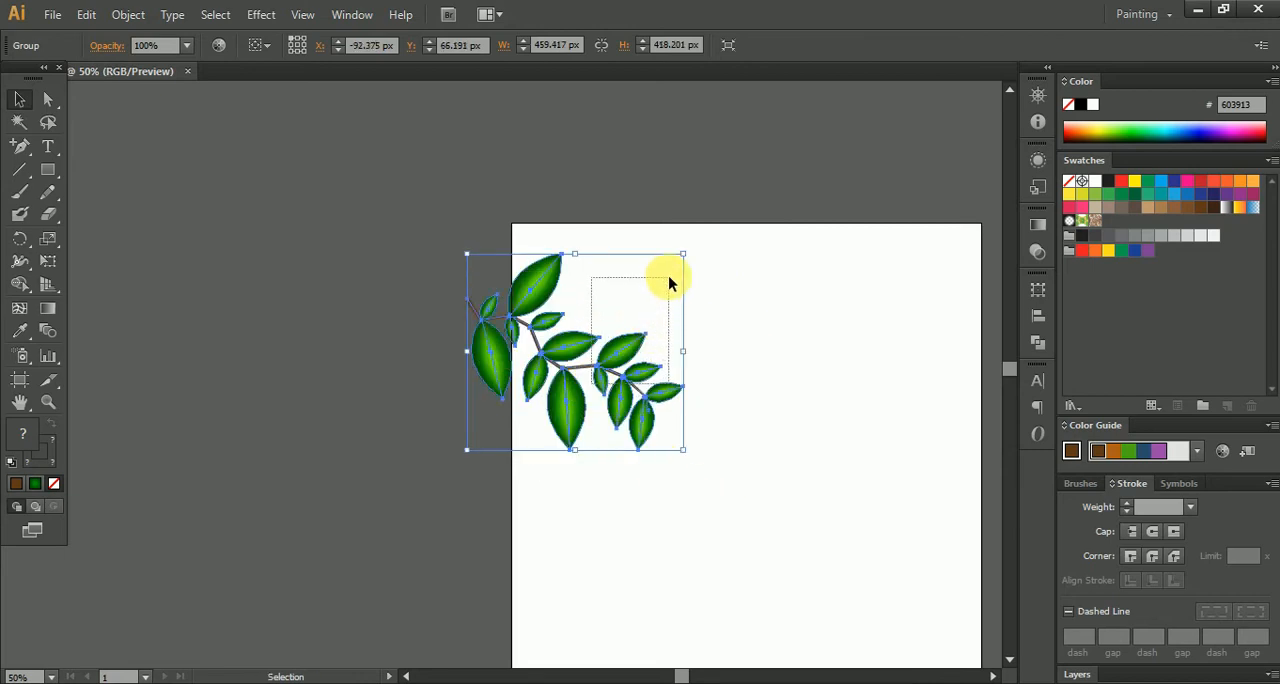
left_click_drag(598, 370, 737, 351)
left_click(747, 373)
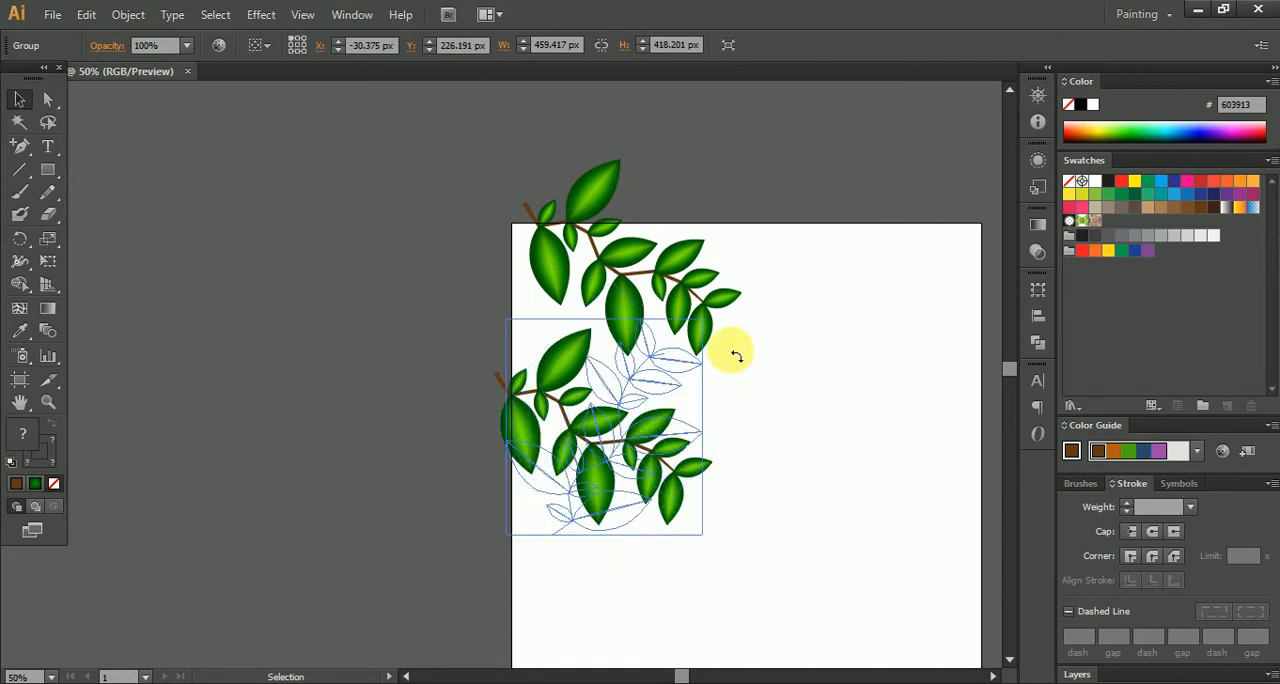
- Rotate the lower plant 90° back to upright and position it along the artboard's left edge beneath the other plant
left_click_drag(610, 432, 526, 429)
left_click(749, 374)
scroll(727, 349, "up", 1)
scroll(727, 349, "up", 2)
left_click_drag(614, 423, 560, 368)
scroll(760, 395, "down", 2)
left_click_drag(551, 414, 571, 380)
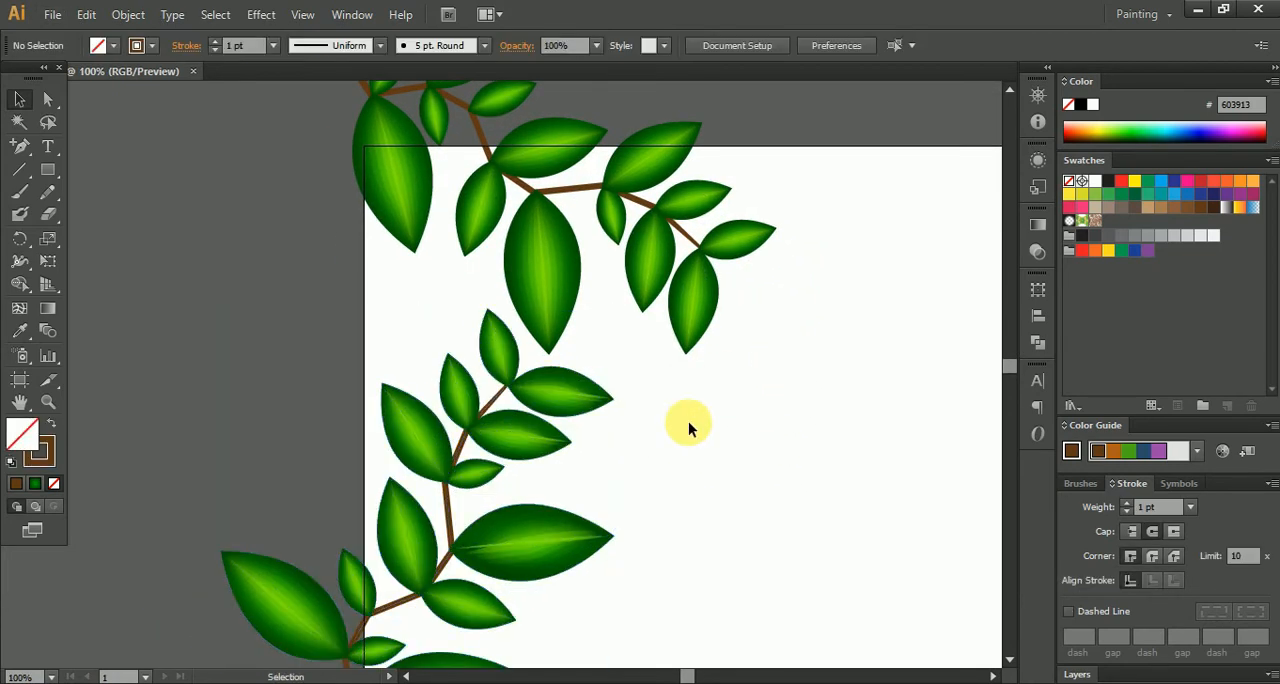
scroll(686, 423, "down", 1)
- Open Recolor Artwork for the upper plant and change its light green to pink with hue 317° and saturation 62%
left_click(676, 333)
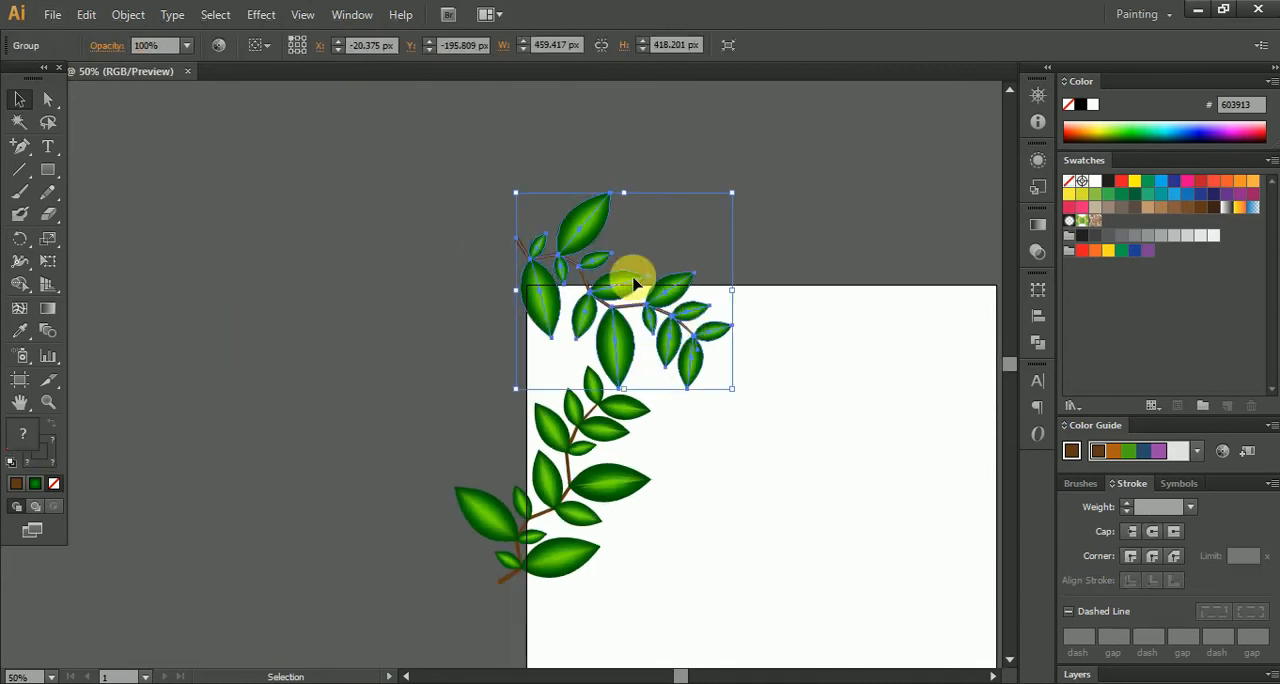
left_click(122, 14)
mouse_move(88, 20)
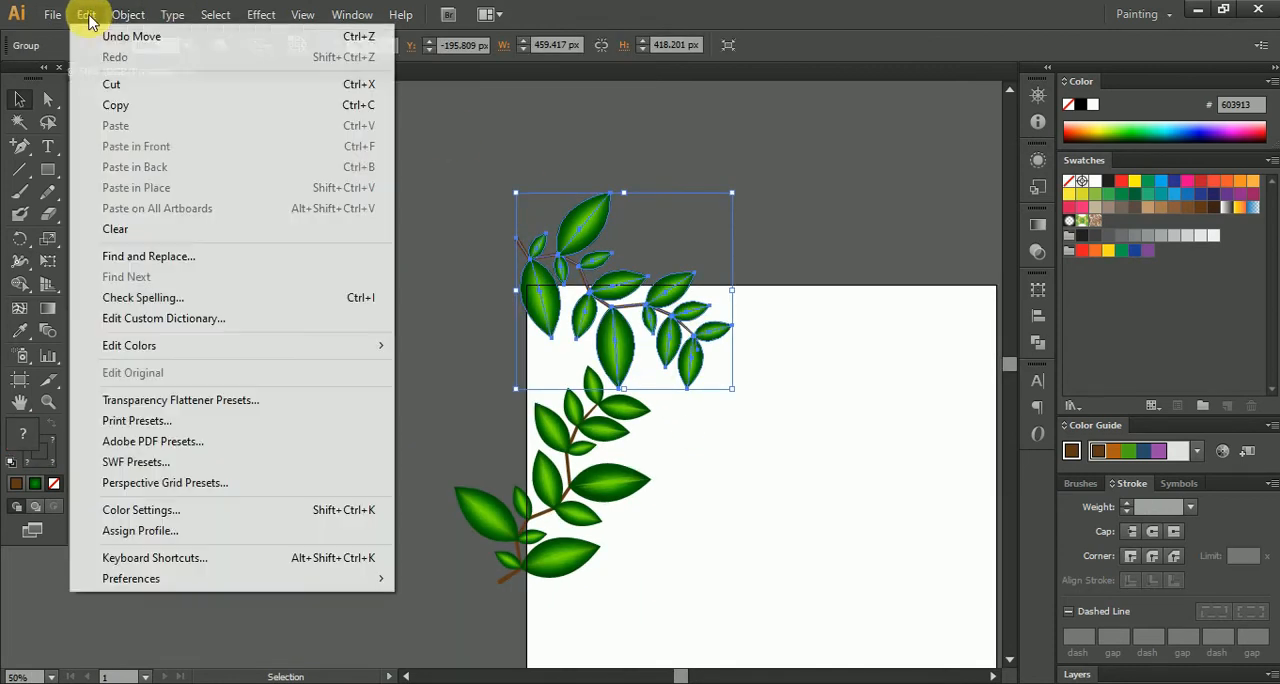
mouse_move(337, 353)
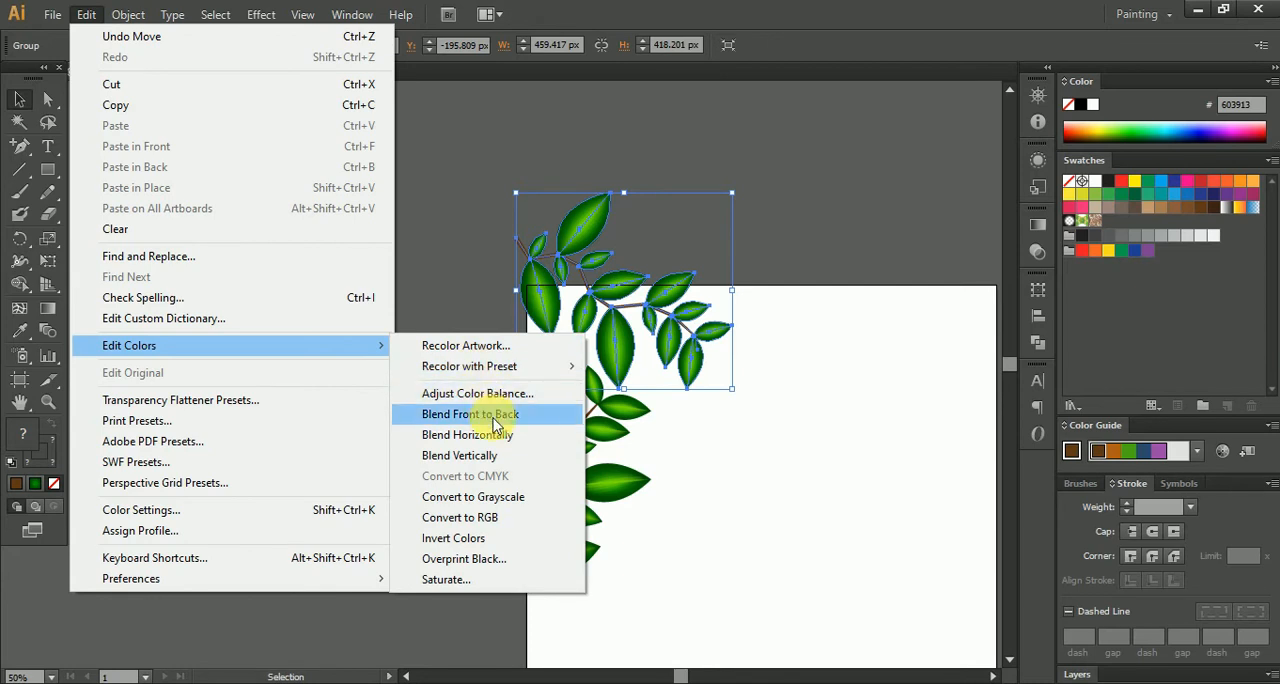
left_click(493, 345)
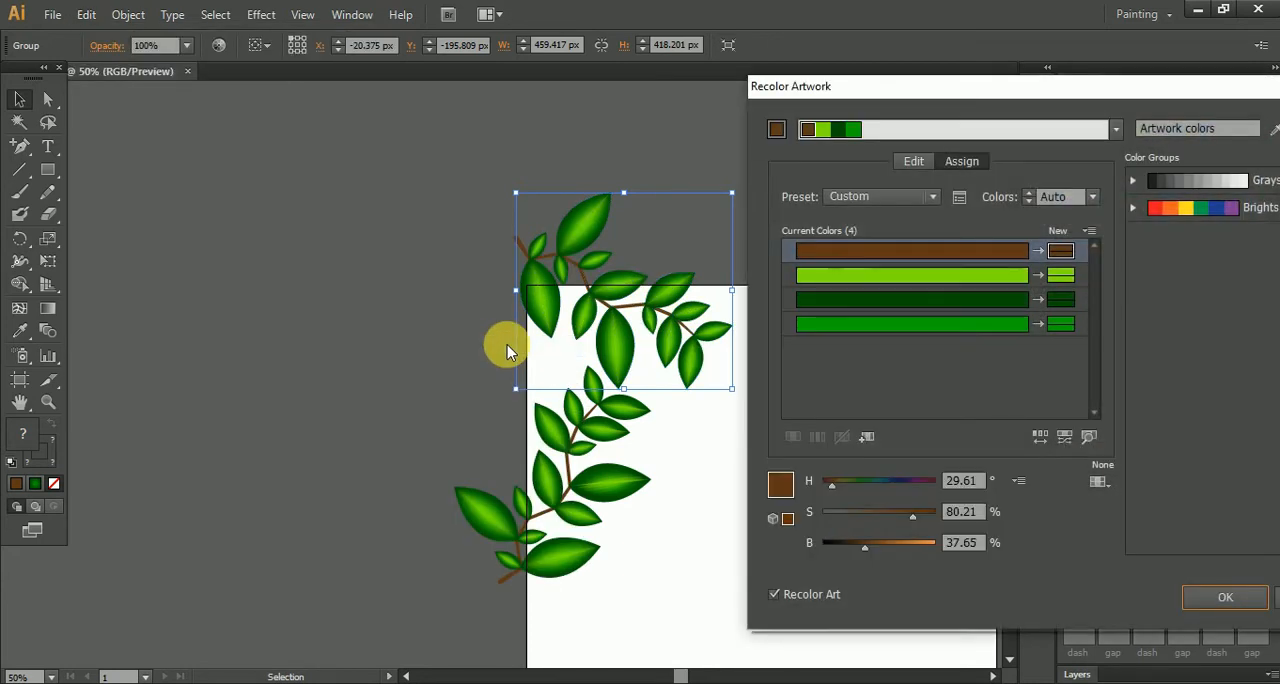
left_click(1063, 276)
left_click_drag(864, 486, 918, 498)
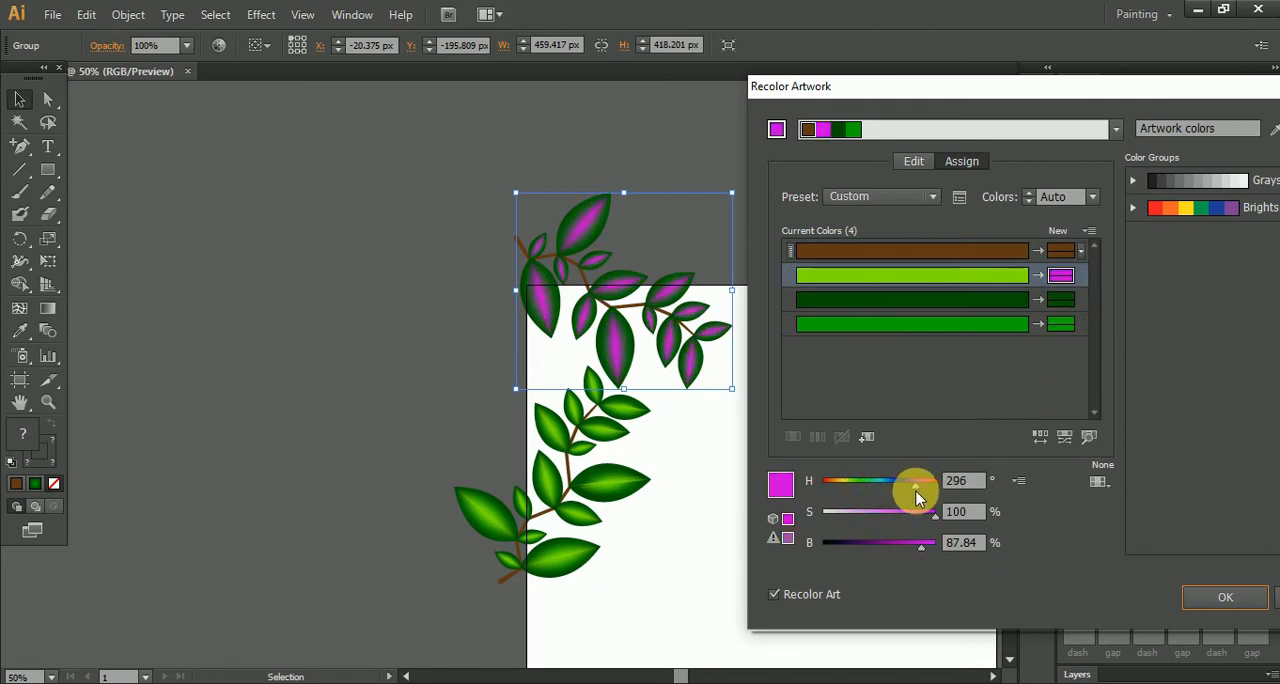
left_click(885, 488)
left_click_drag(880, 481, 855, 485)
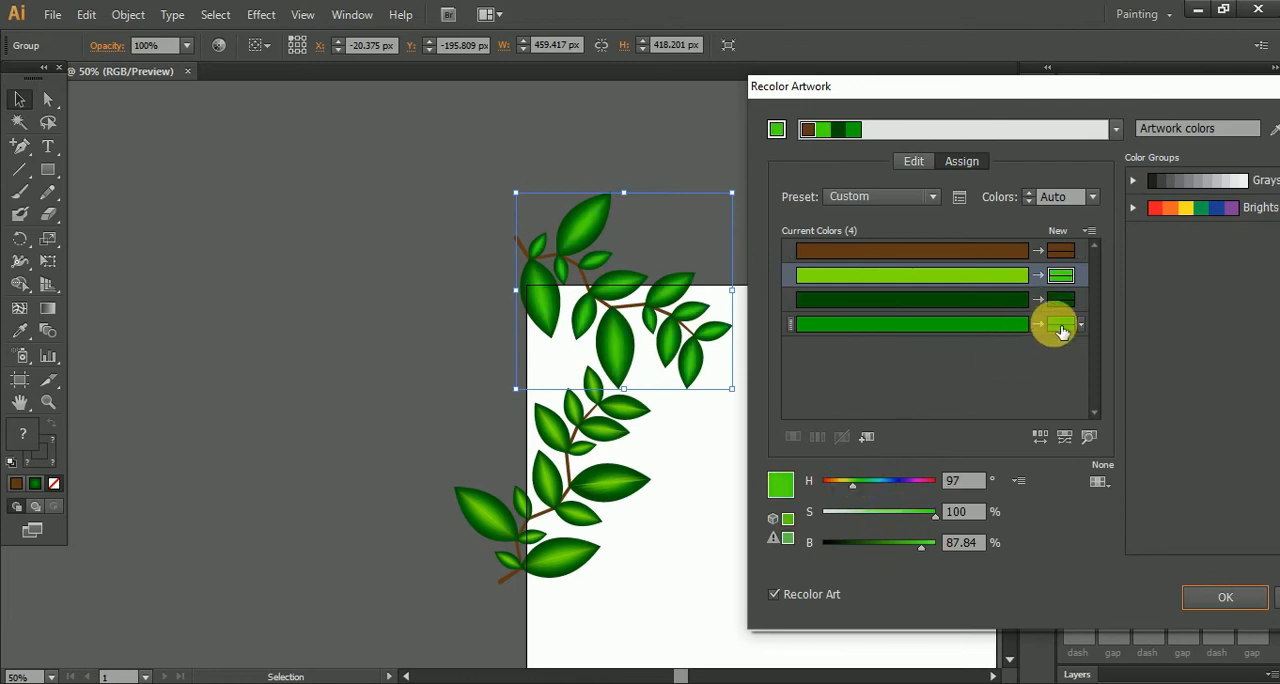
left_click(922, 482)
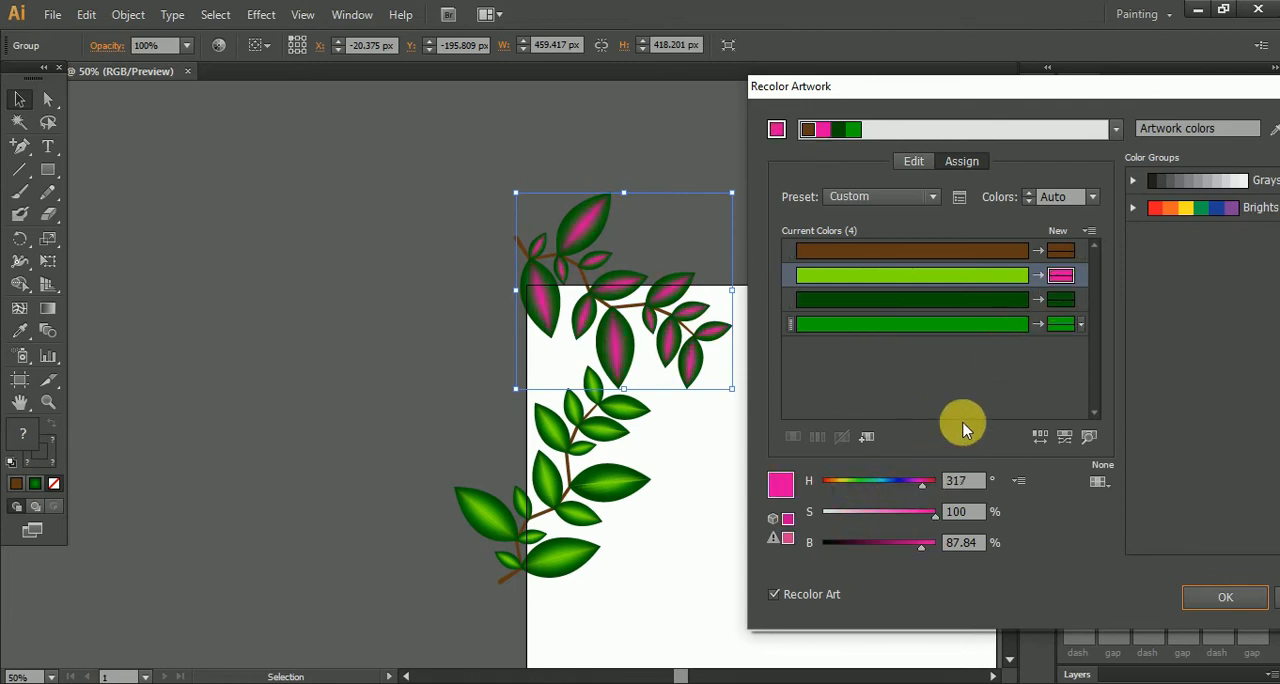
left_click(891, 511)
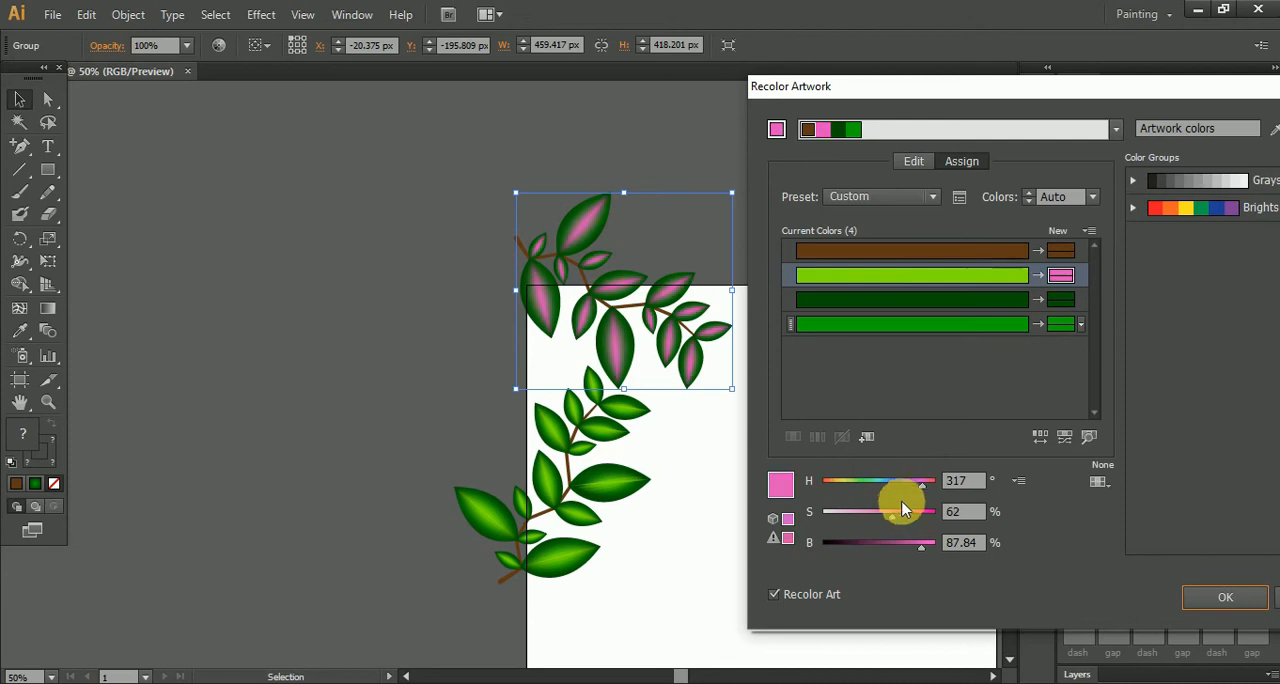
- Recolor the dark green to deep pink (hue 323°, saturation 100%, brightness 82%) and the medium green to dark red
left_click(1061, 301)
left_click_drag(870, 490, 921, 505)
left_click(903, 545)
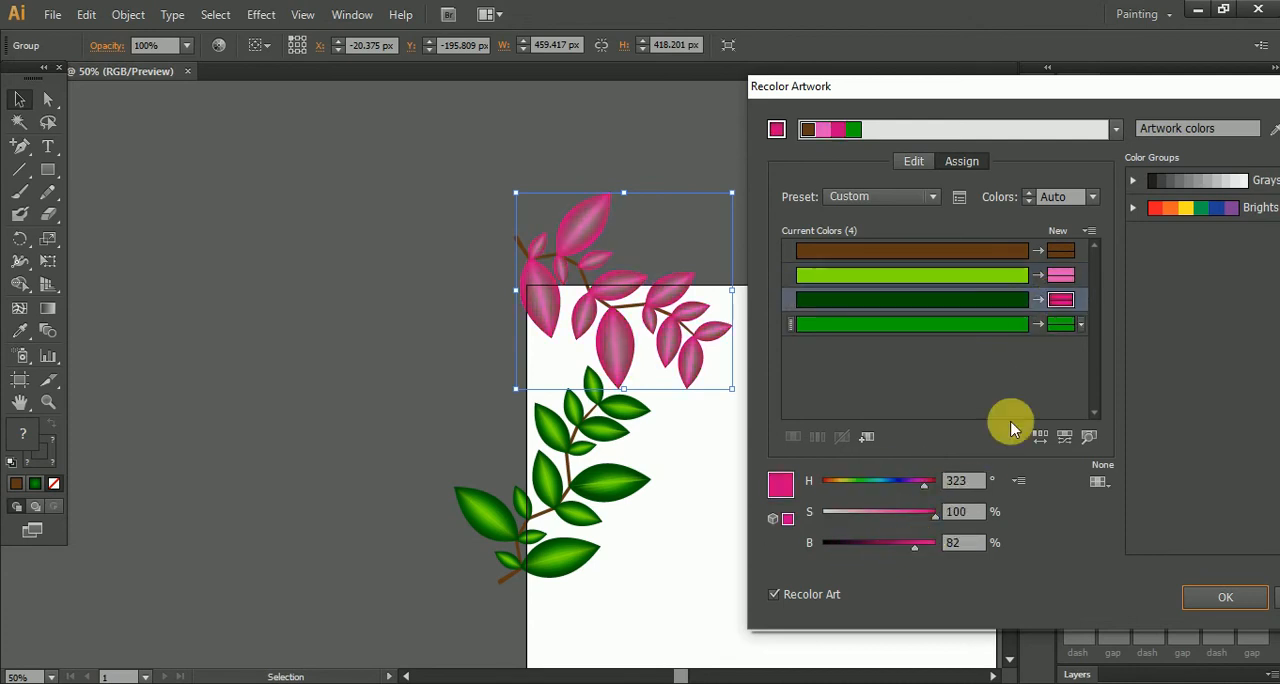
left_click(1061, 324)
left_click_drag(867, 502, 848, 542)
- Change the new colour for the light green to sky blue and the one for the dark green to strong blue
left_click(1068, 278)
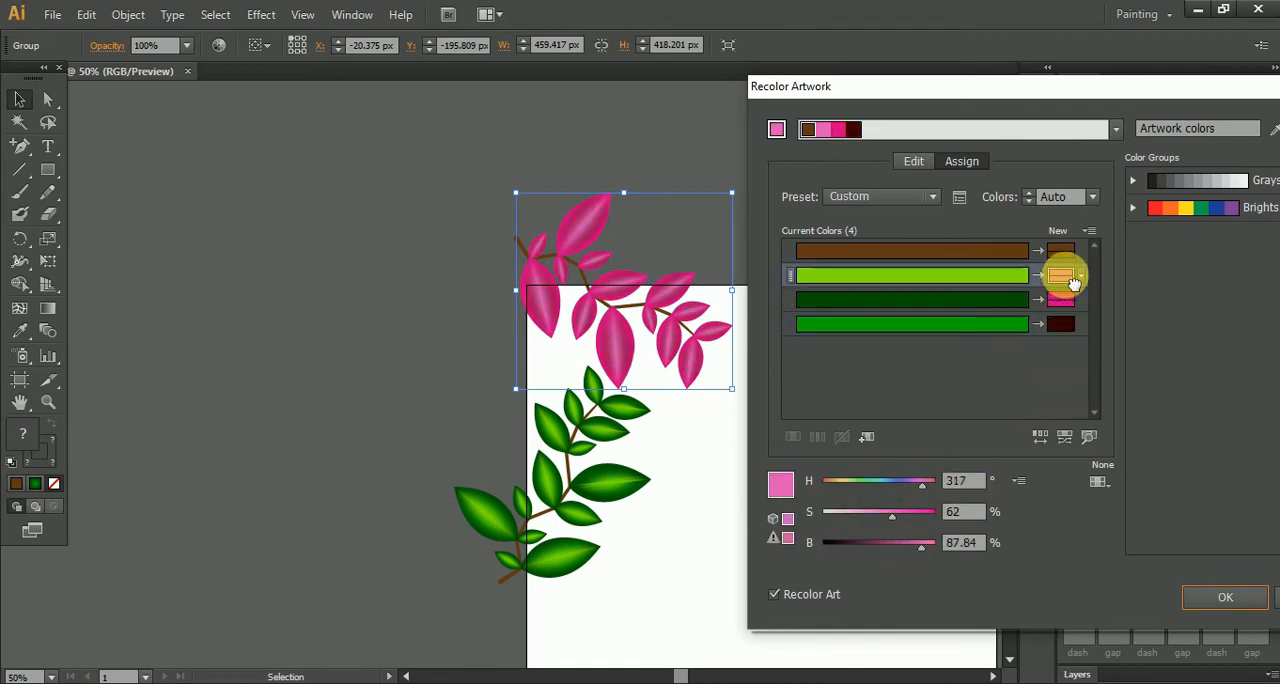
left_click(860, 483)
left_click_drag(866, 481, 883, 480)
left_click(1060, 299)
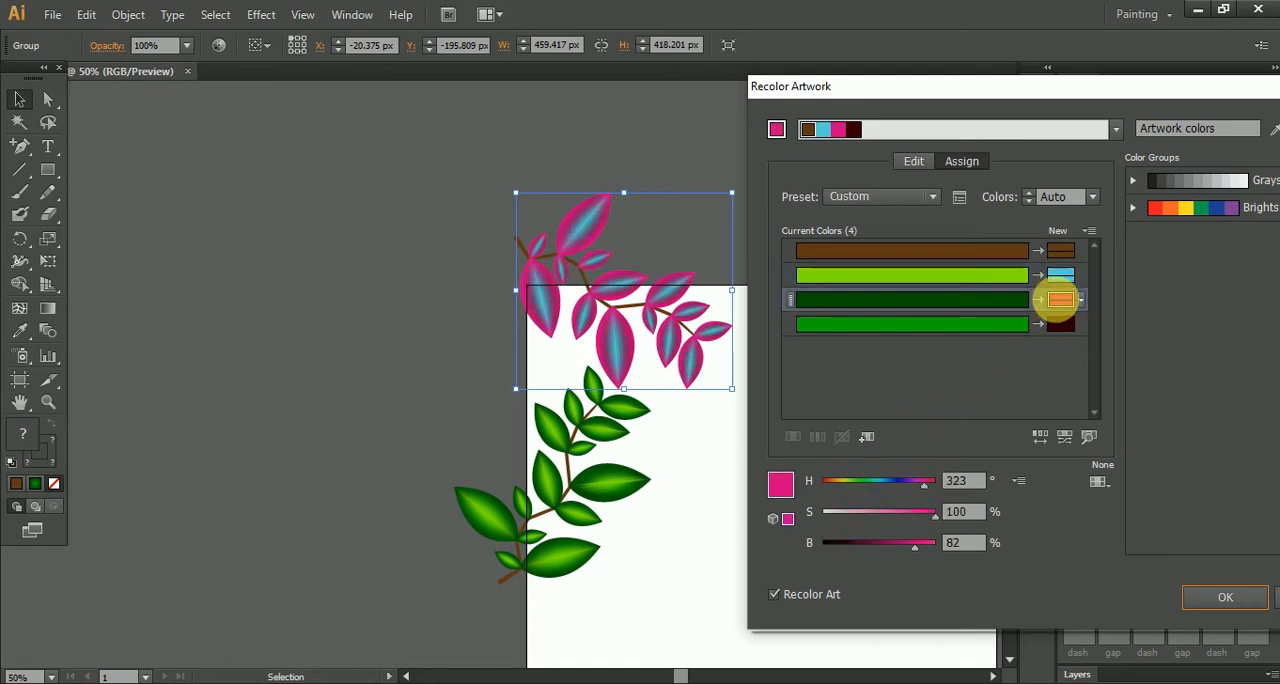
left_click(892, 480)
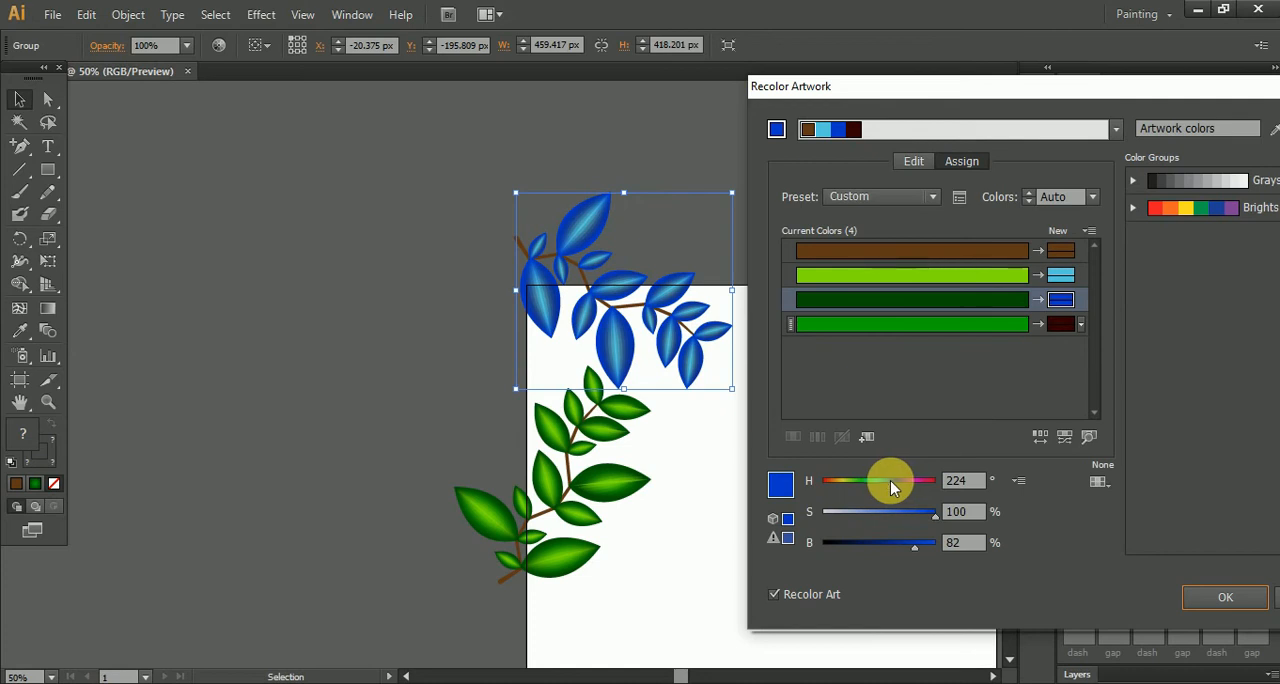
left_click(888, 481)
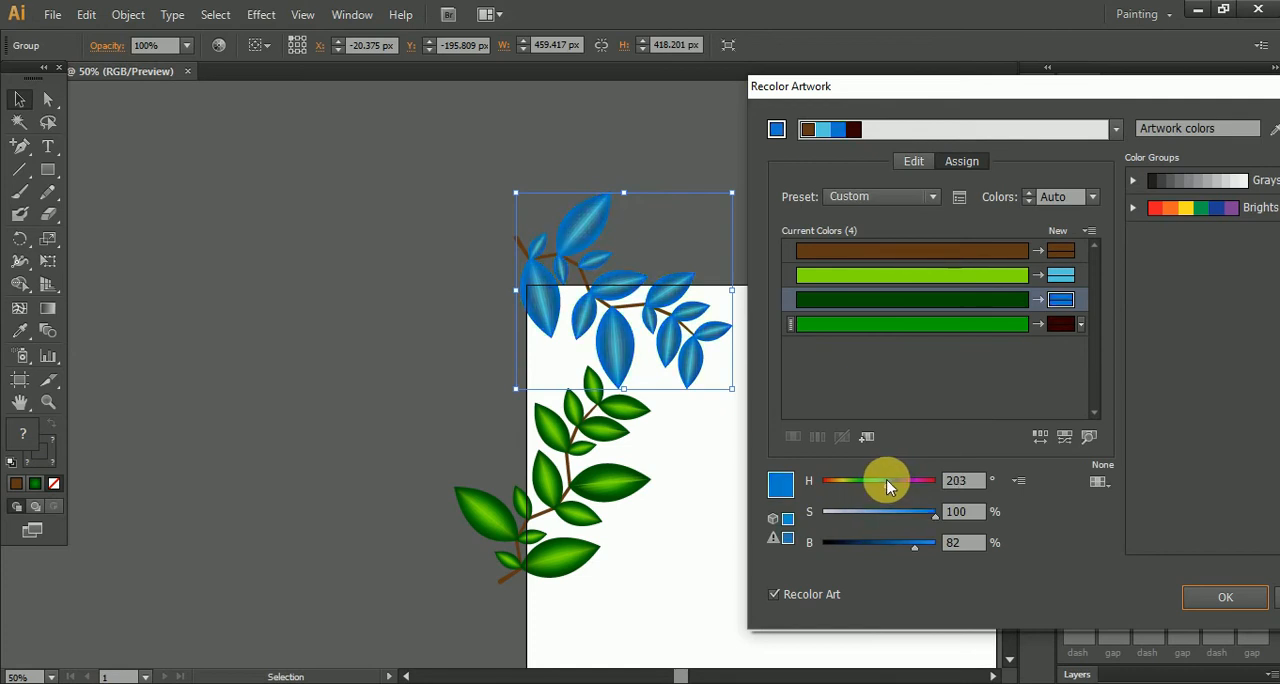
- Set the medium green's new colour to teal with hue 161°, saturation 100% and brightness 50%, and apply the recolouring
left_click(1061, 323)
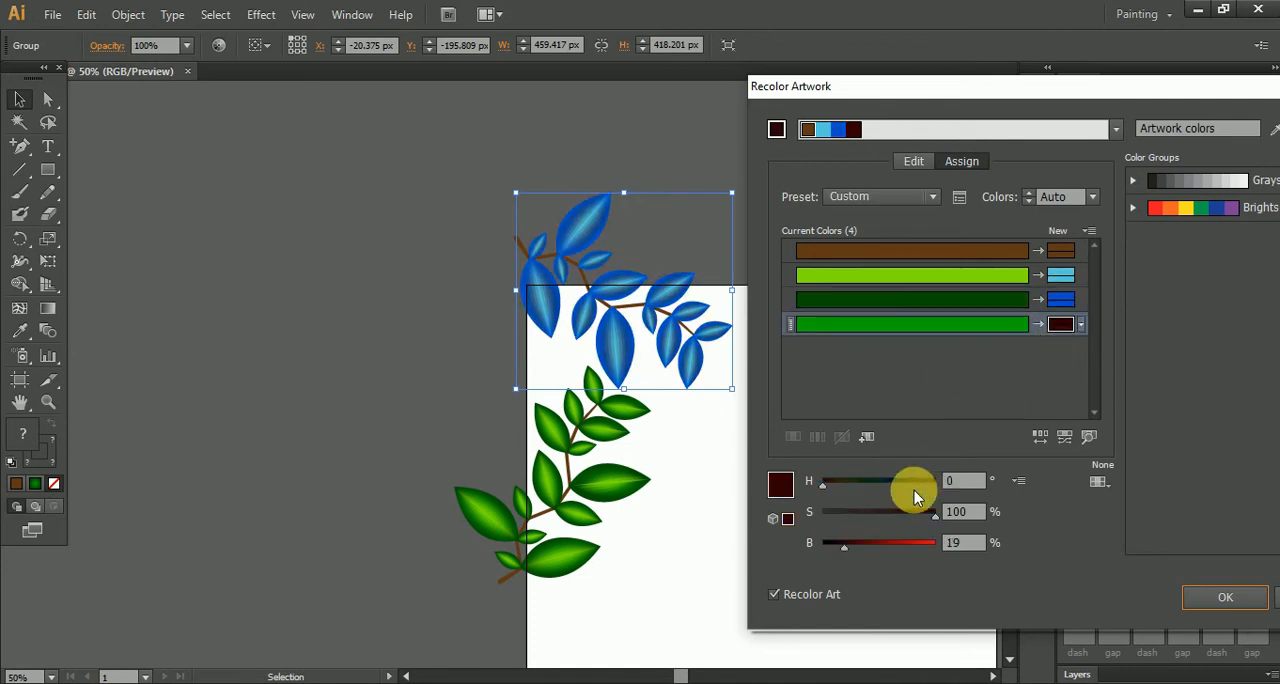
left_click(913, 543)
left_click_drag(913, 545, 879, 545)
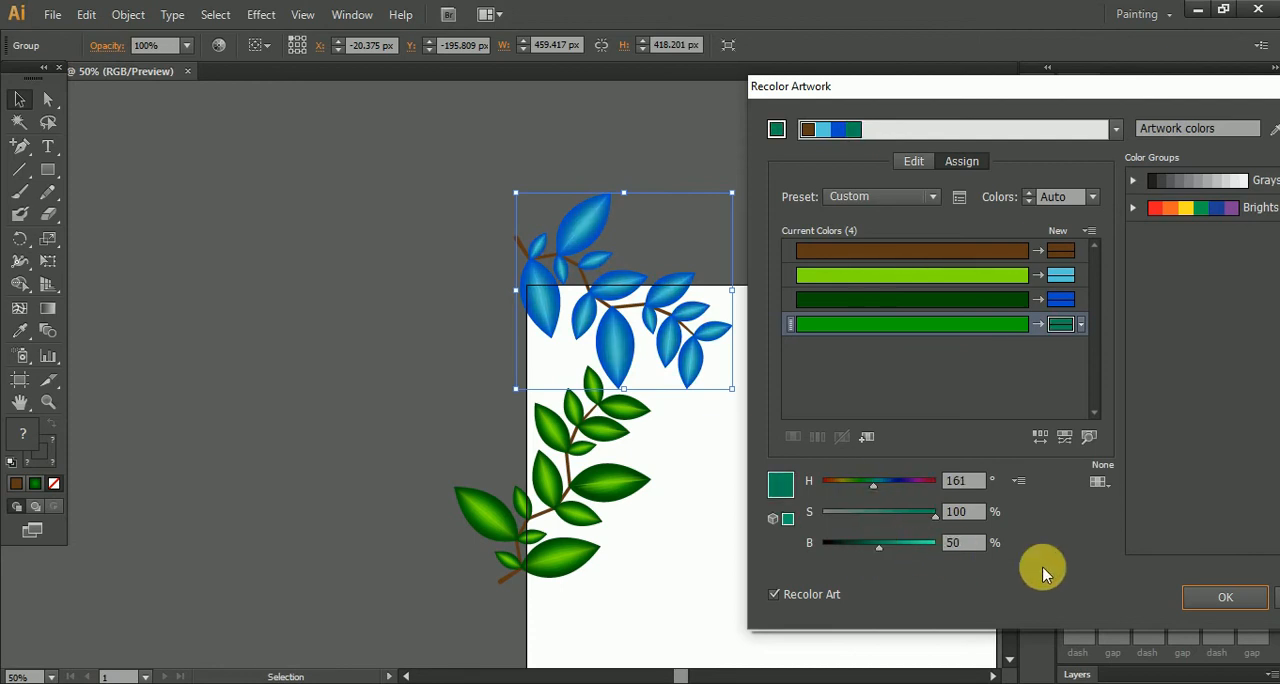
left_click(1222, 595)
scroll(647, 318, "up", 6)
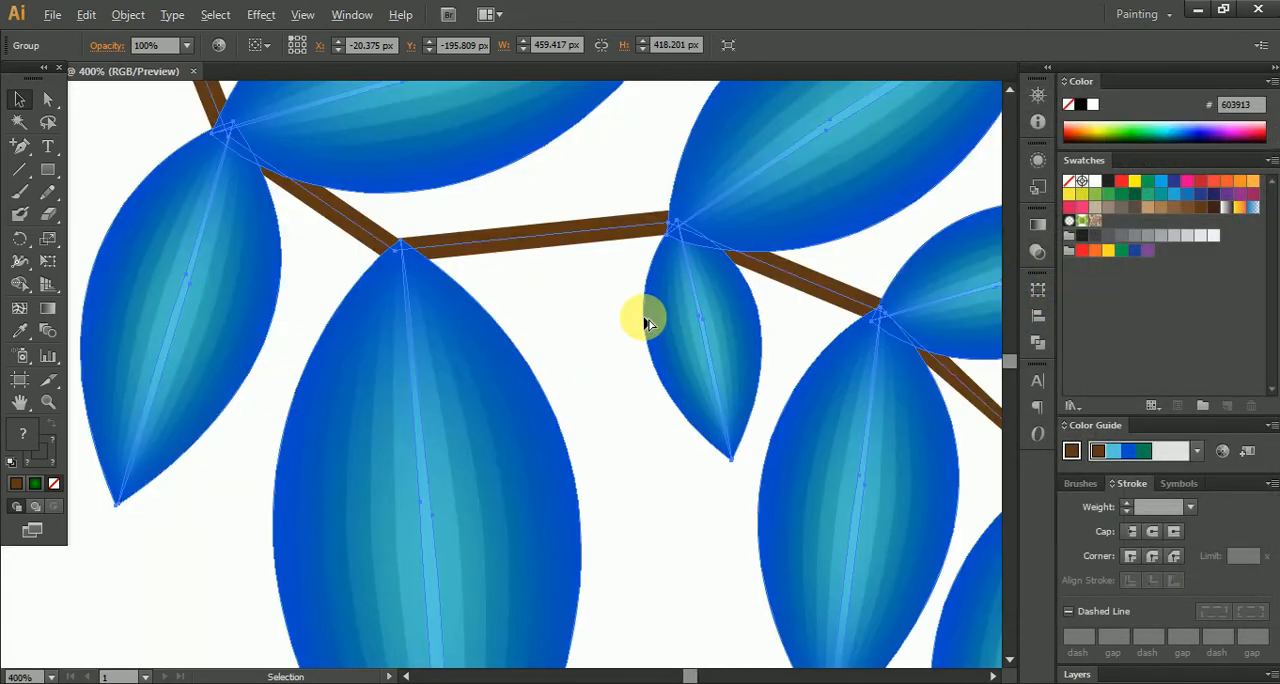
scroll(647, 318, "down", 5)
left_click(709, 521)
left_click_drag(756, 502, 697, 356)
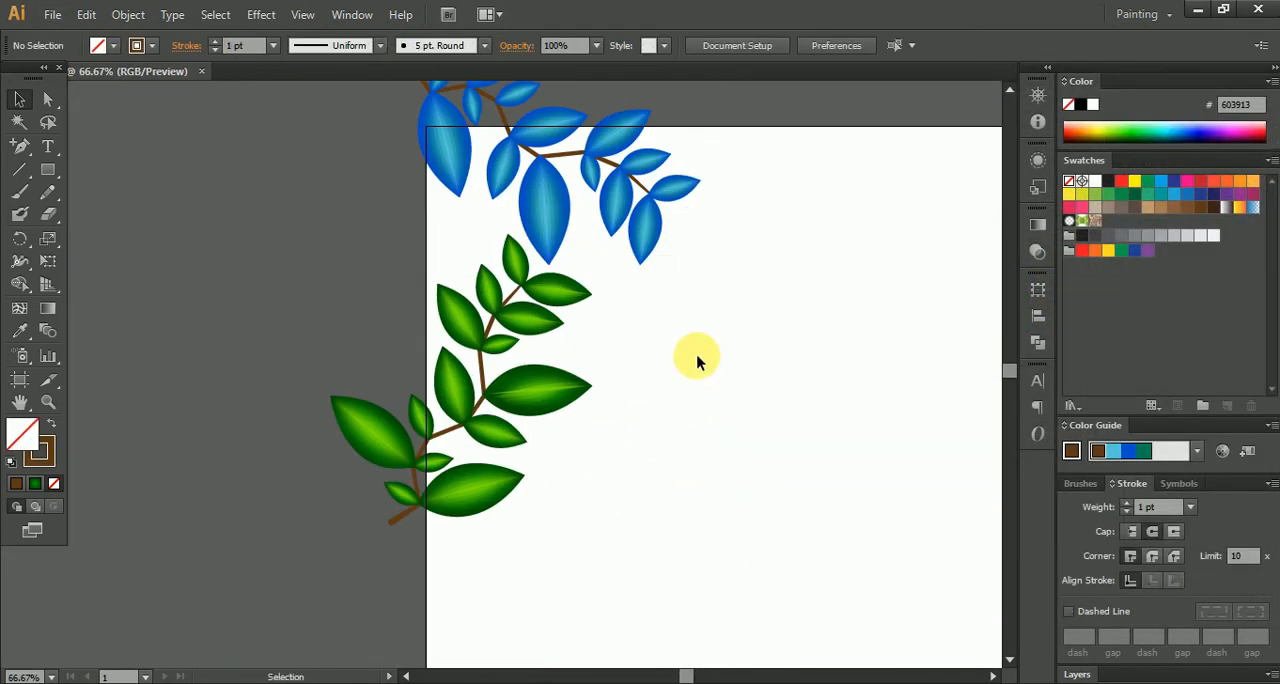
- Group the blue and green plants together and duplicate the group toward the artboard's lower right
scroll(695, 360, "down", 2)
left_click_drag(658, 526, 677, 519)
key("v")
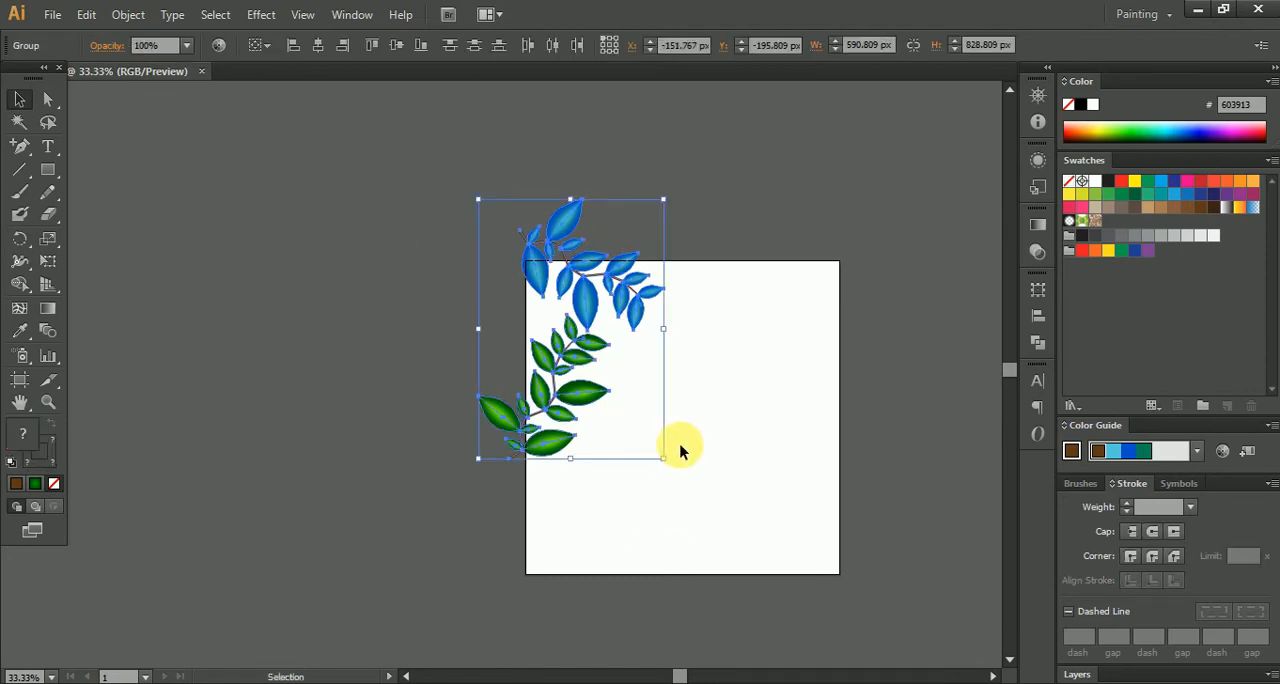
key("a")
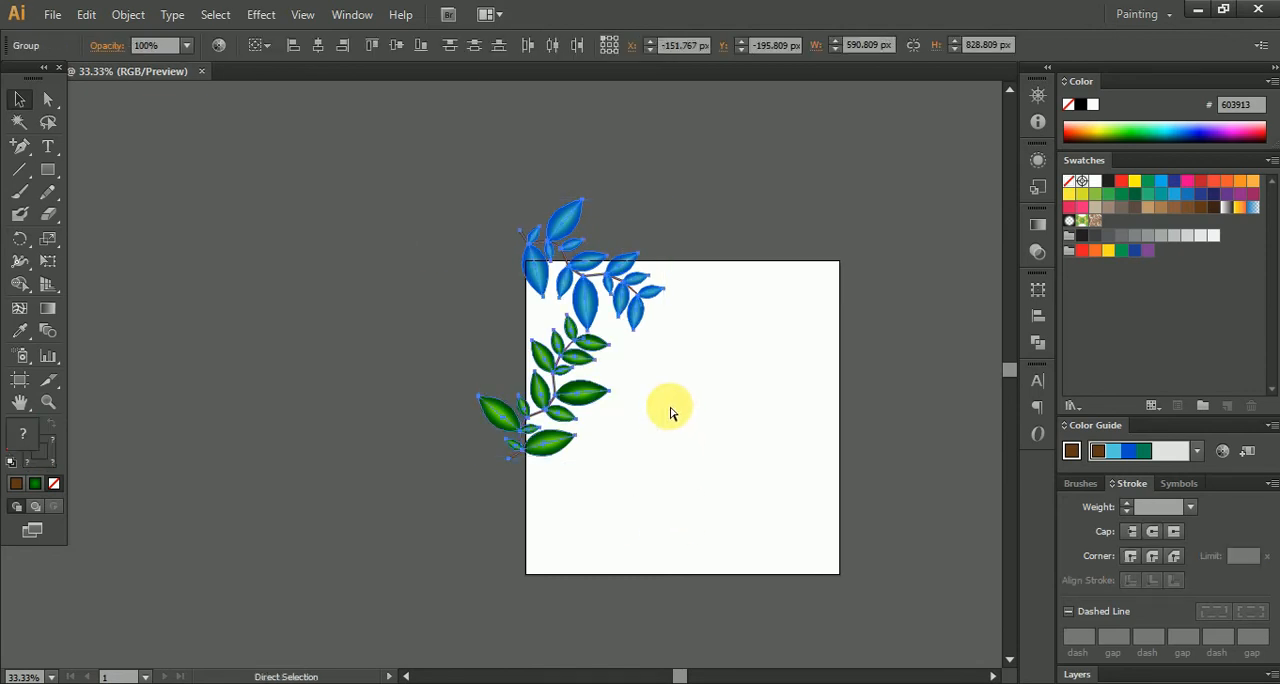
key("v")
left_click_drag(571, 343, 734, 446)
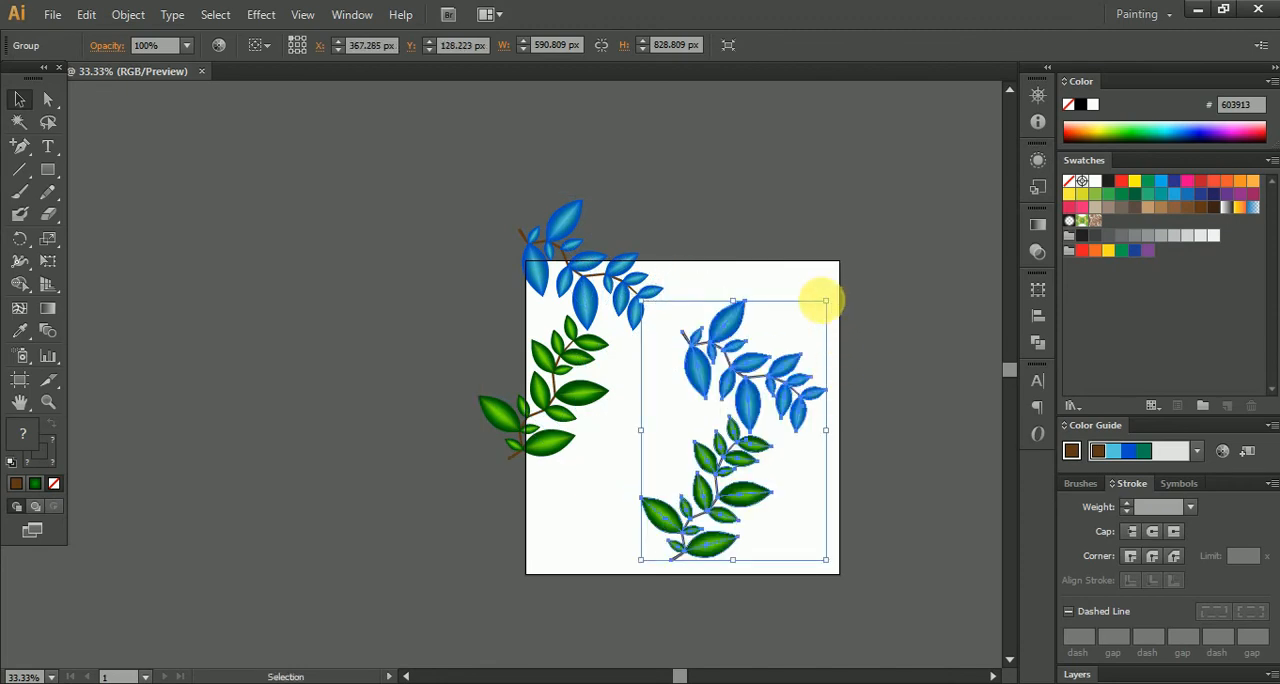
- Rotate the duplicated pair of plants 180° and position it over the artboard's lower-right corner
left_click_drag(840, 302, 717, 514)
left_click(740, 511)
left_click(780, 446)
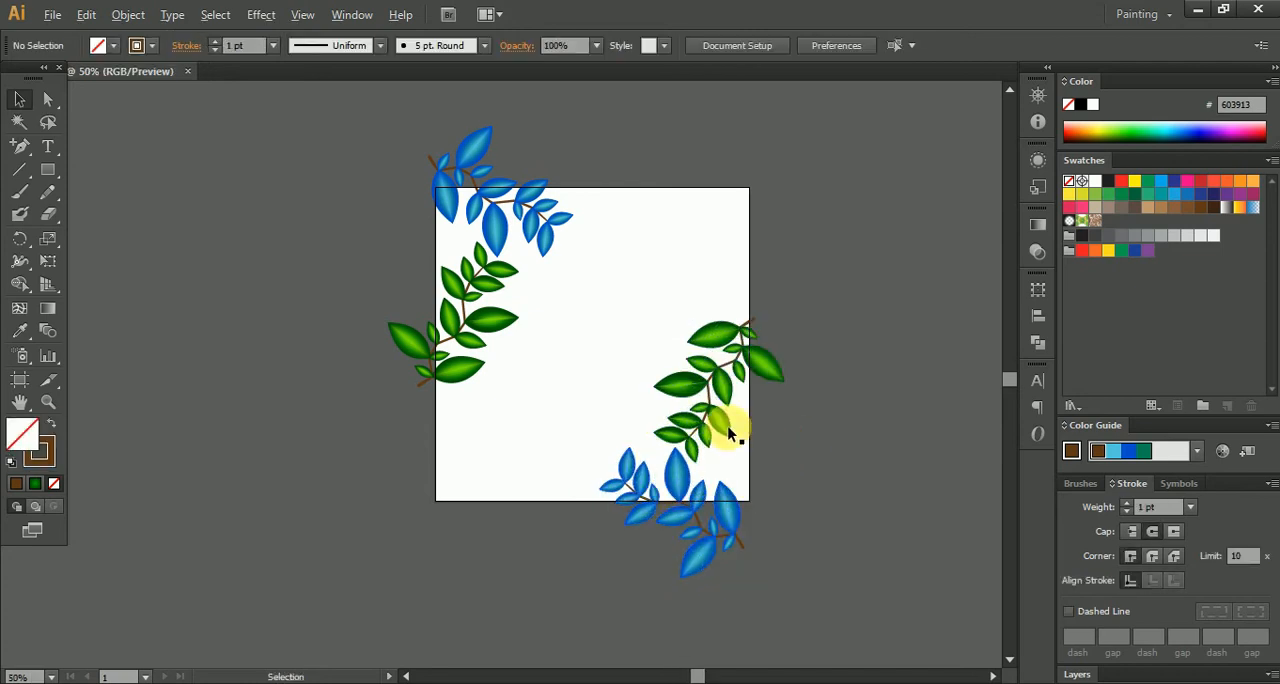
scroll(727, 428, "up", 1)
mouse_move(705, 445)
left_mouse_down()
mouse_move(703, 421)
mouse_move(728, 437)
left_mouse_up()
left_click(826, 451)
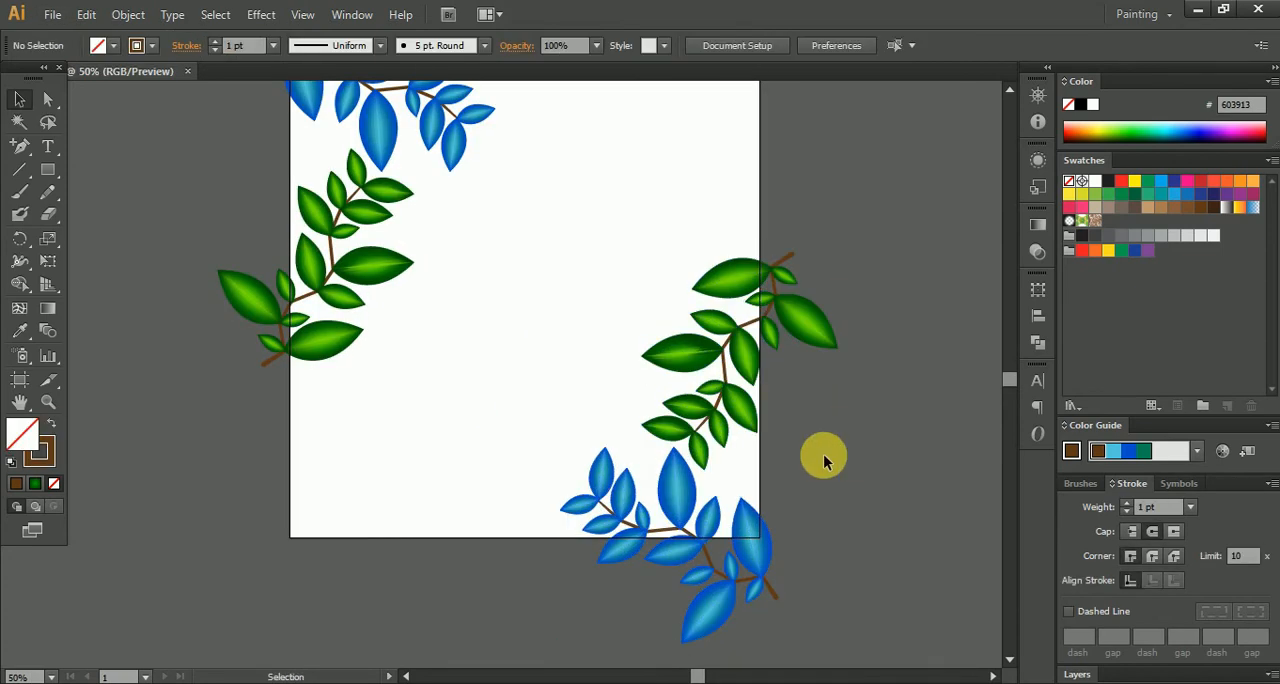
- Shift the original pair of plants slightly up and outward over the artboard's upper-left corner
scroll(804, 432, "down", 1)
left_click_drag(804, 430, 834, 522)
left_click_drag(436, 228, 583, 527)
left_click_drag(537, 435, 522, 425)
left_click(714, 350)
scroll(639, 417, "up", 1)
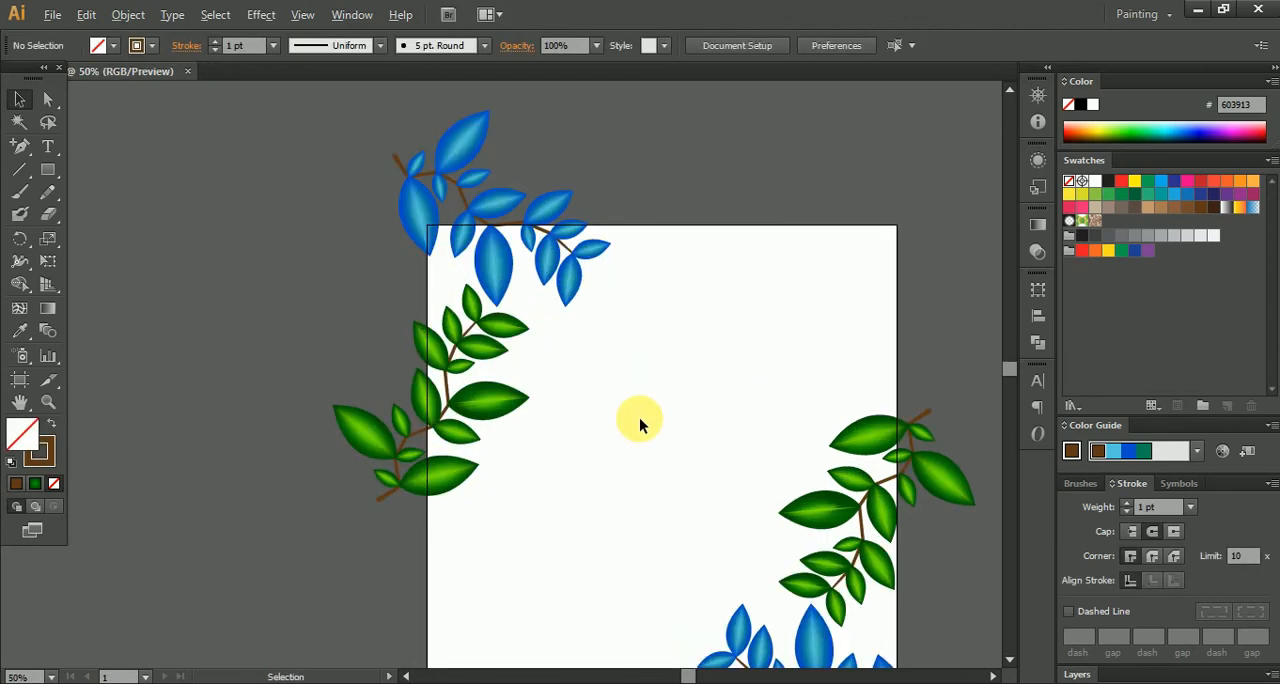
scroll(491, 423, "down", 2)
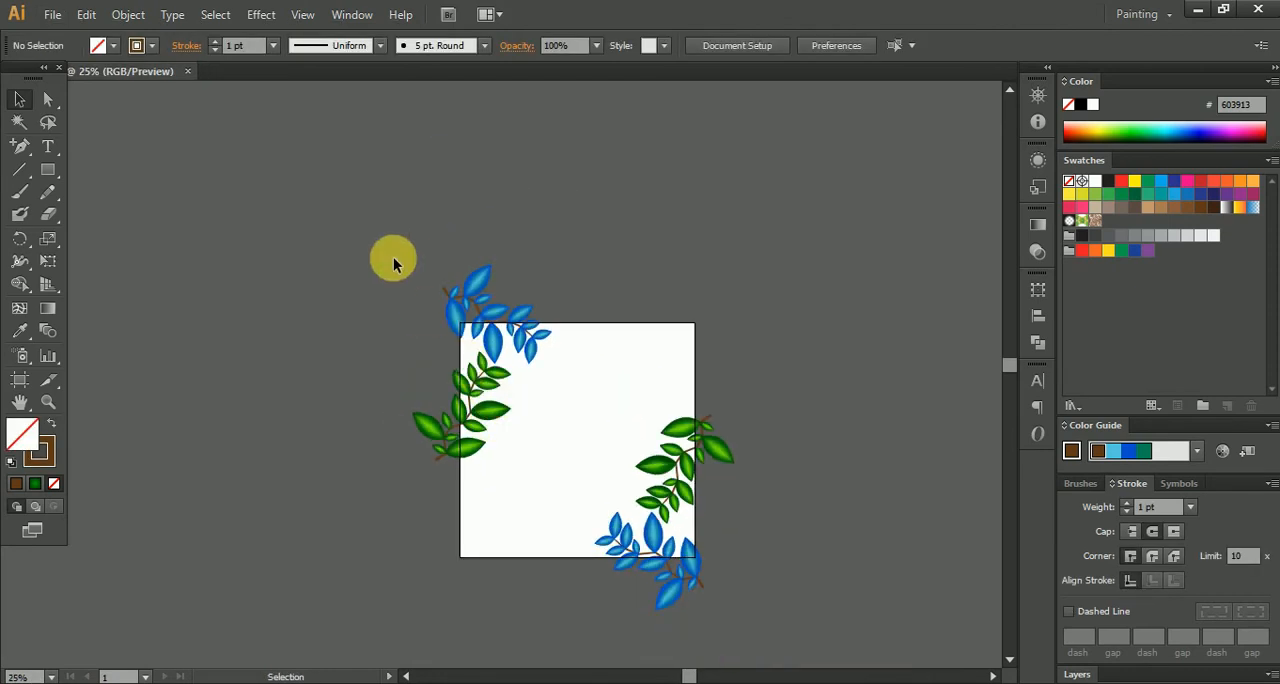
key("ctrl+a")
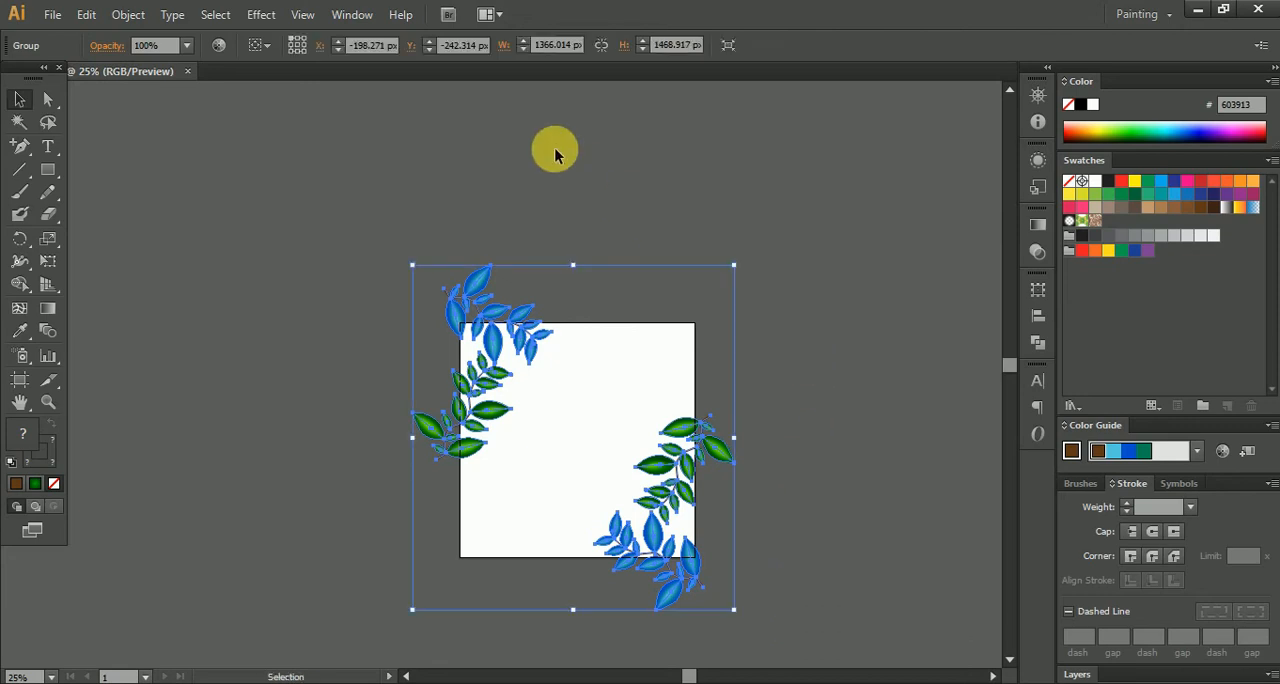
left_click(1038, 316)
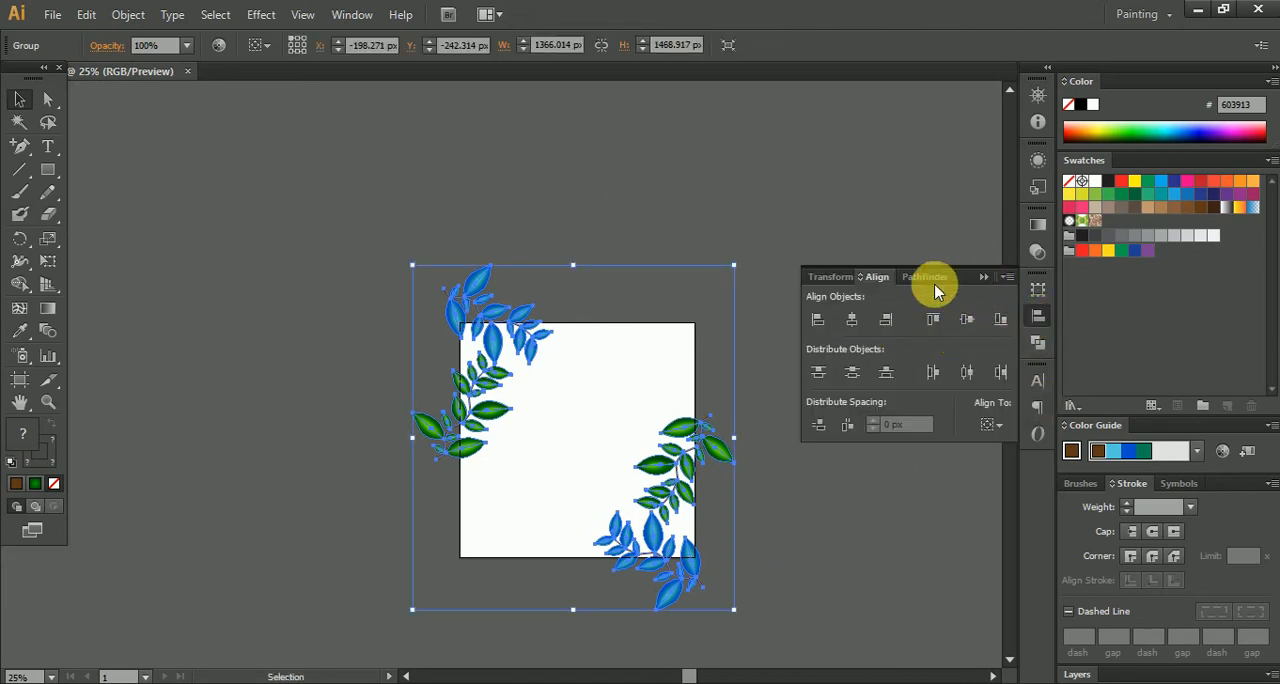
left_click(983, 278)
- Draw a tall rectangle in the middle of the artboard, between the two pairs of plants
scroll(662, 420, "up", 2)
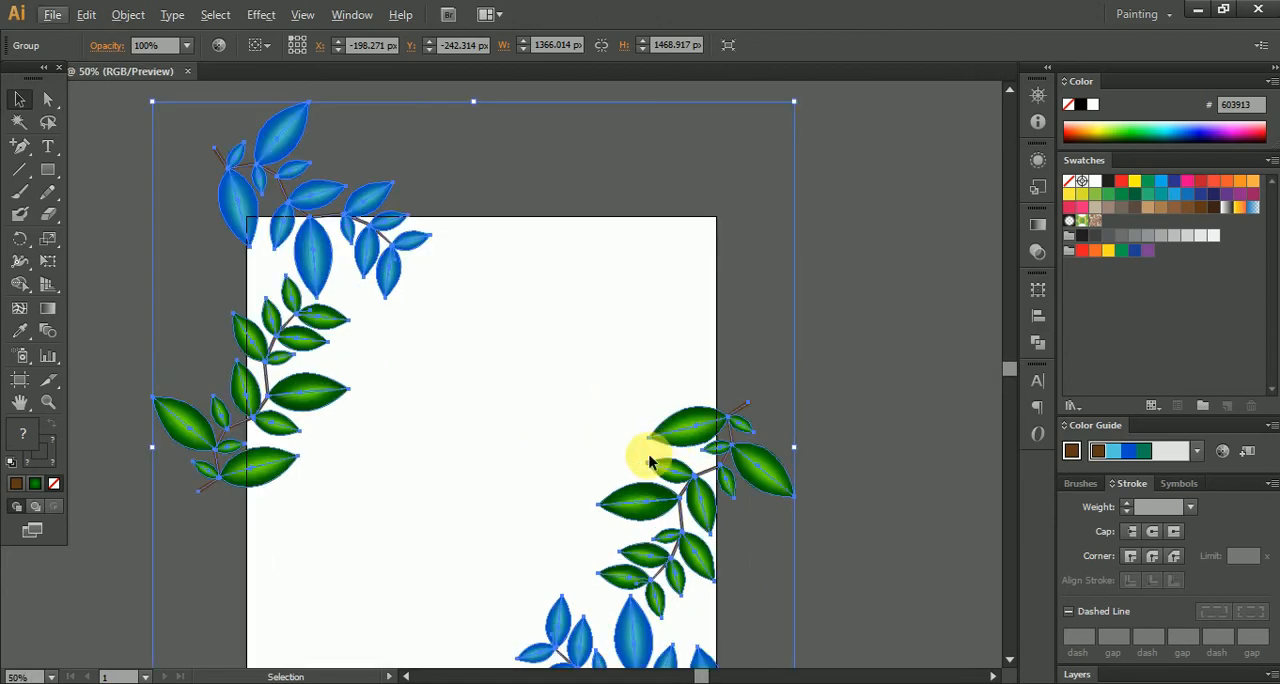
left_click_drag(572, 446, 601, 350)
left_click(447, 348)
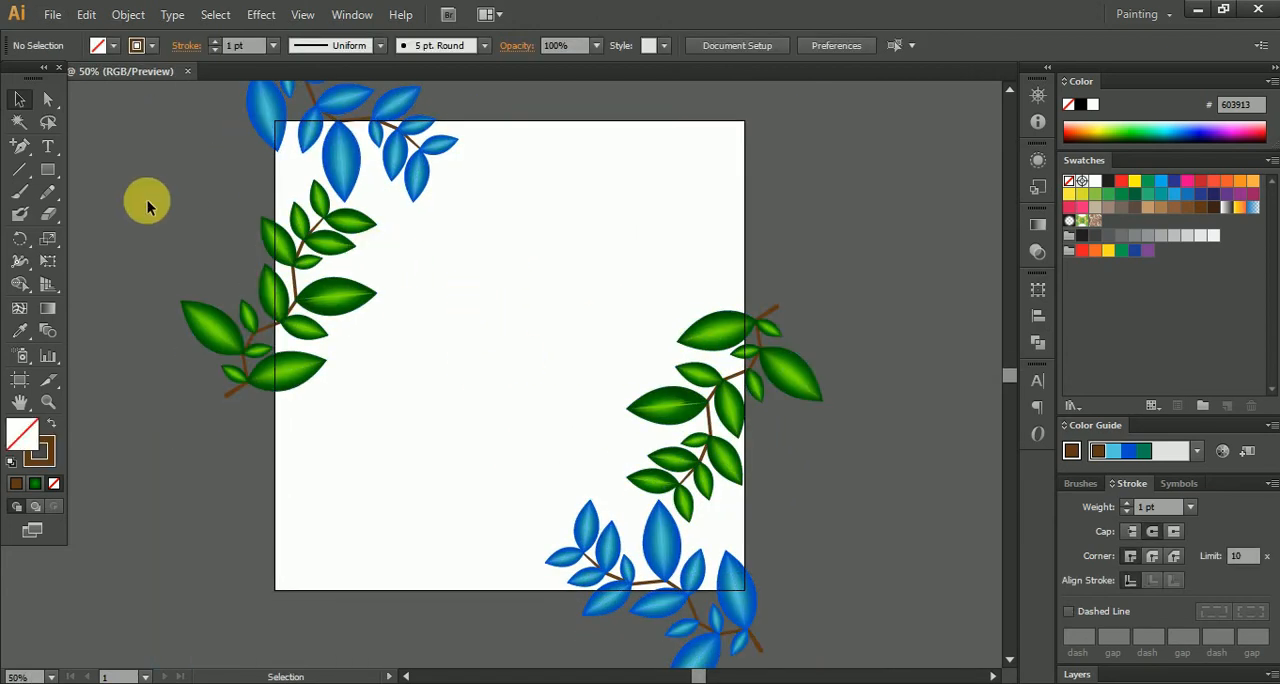
left_click(47, 170)
mouse_move(376, 156)
left_mouse_down()
mouse_move(528, 511)
mouse_move(607, 529)
mouse_move(736, 515)
mouse_move(631, 542)
mouse_move(660, 548)
left_mouse_up()
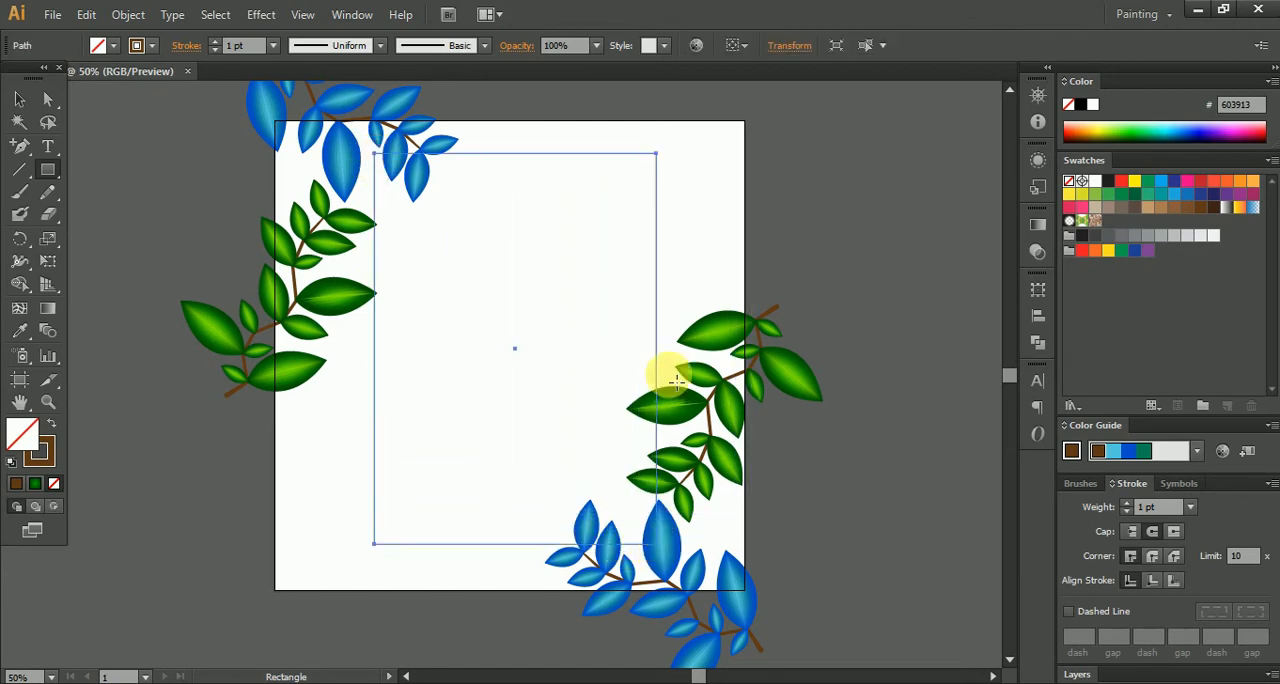
- Apply the green radial gradient to the rectangle's stroke and deselect it
left_click(35, 484)
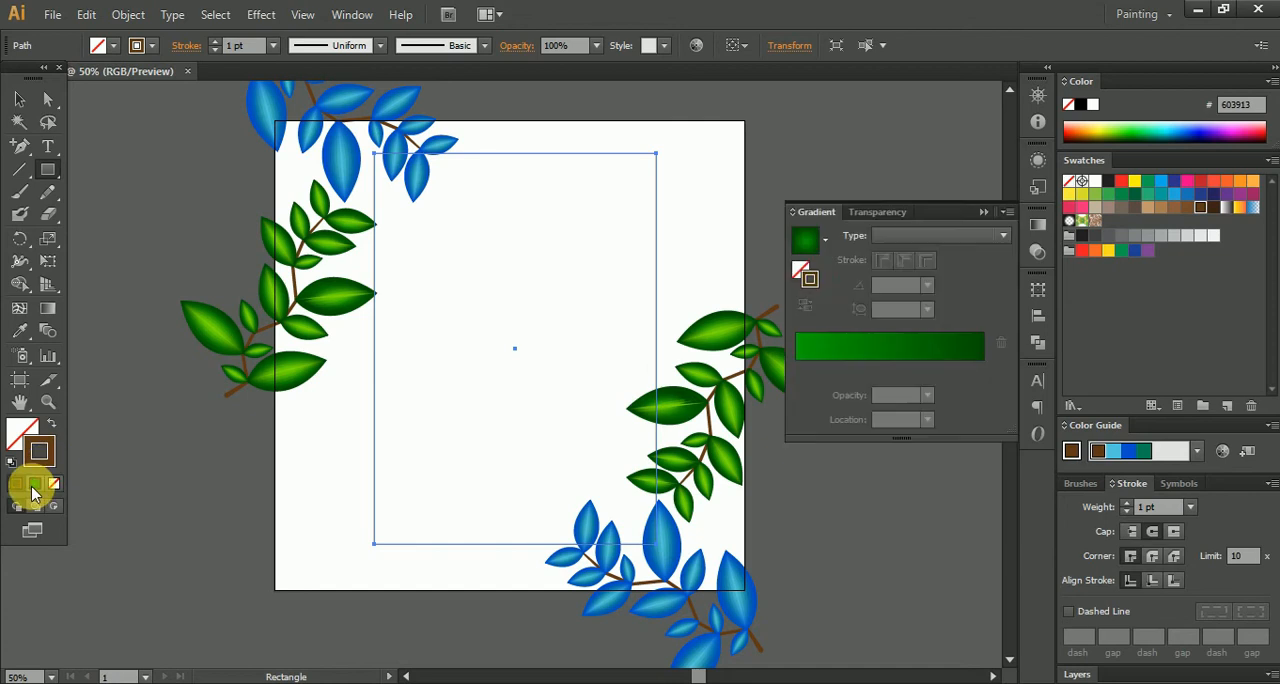
left_click(19, 99)
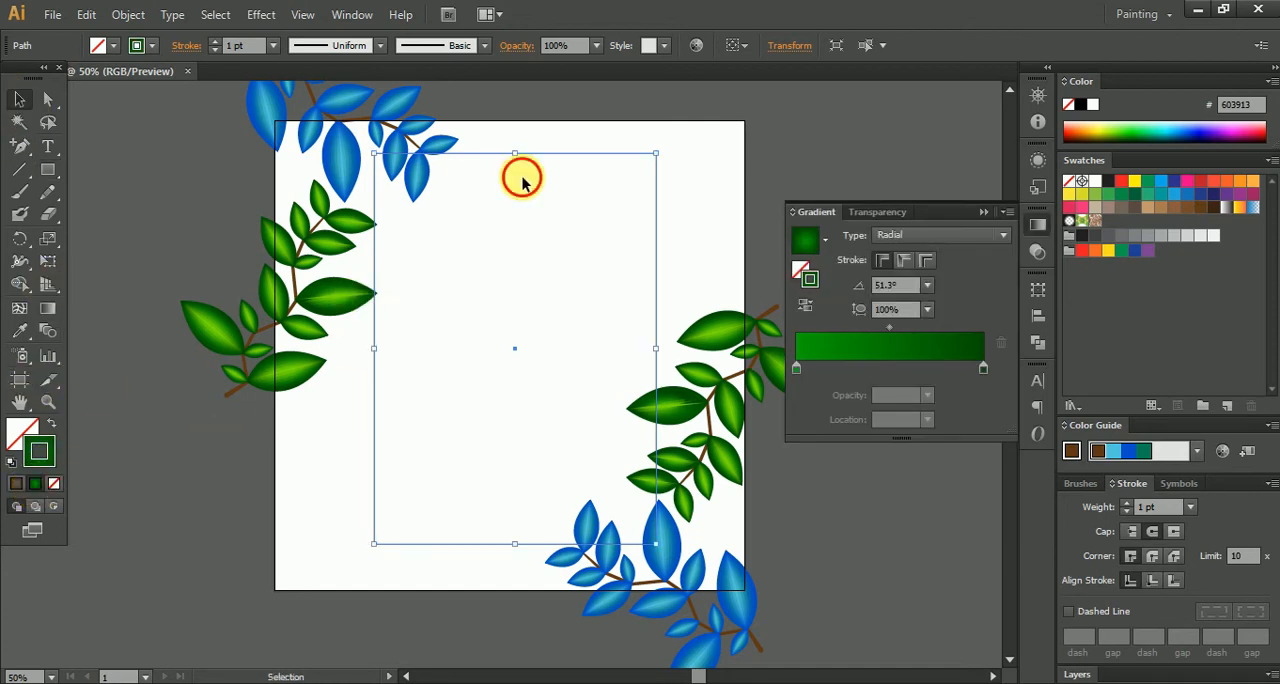
left_click(520, 177)
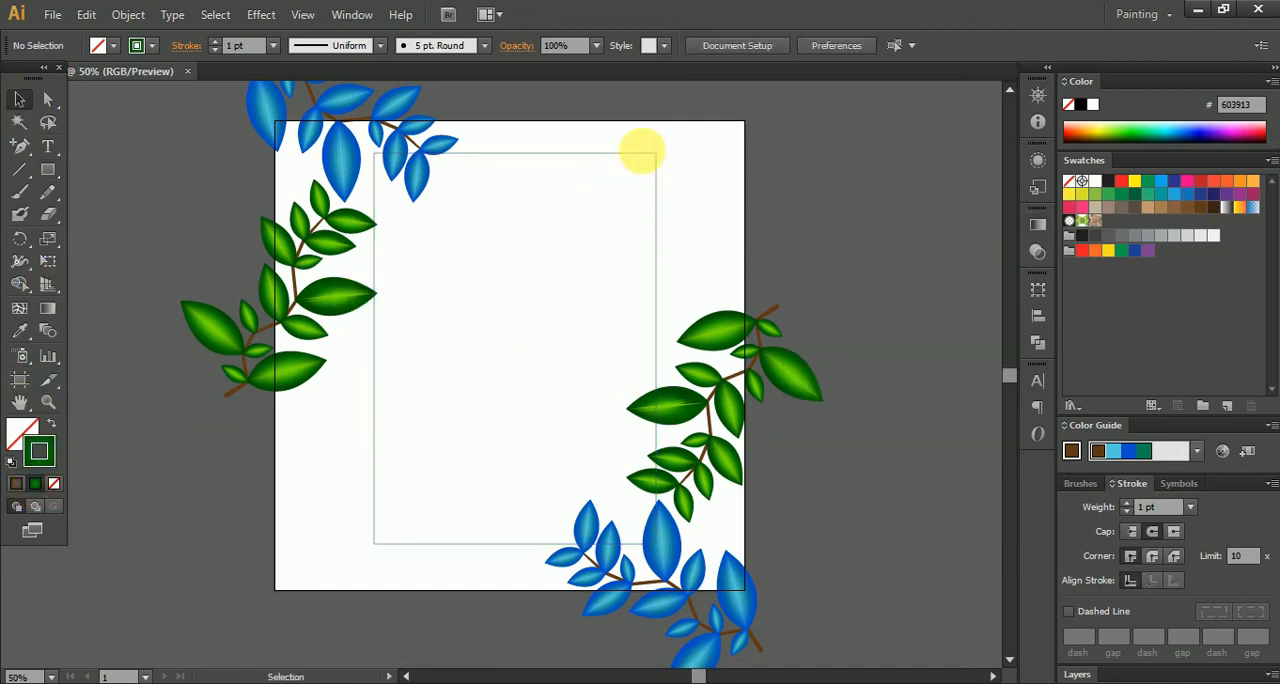
left_click(57, 486)
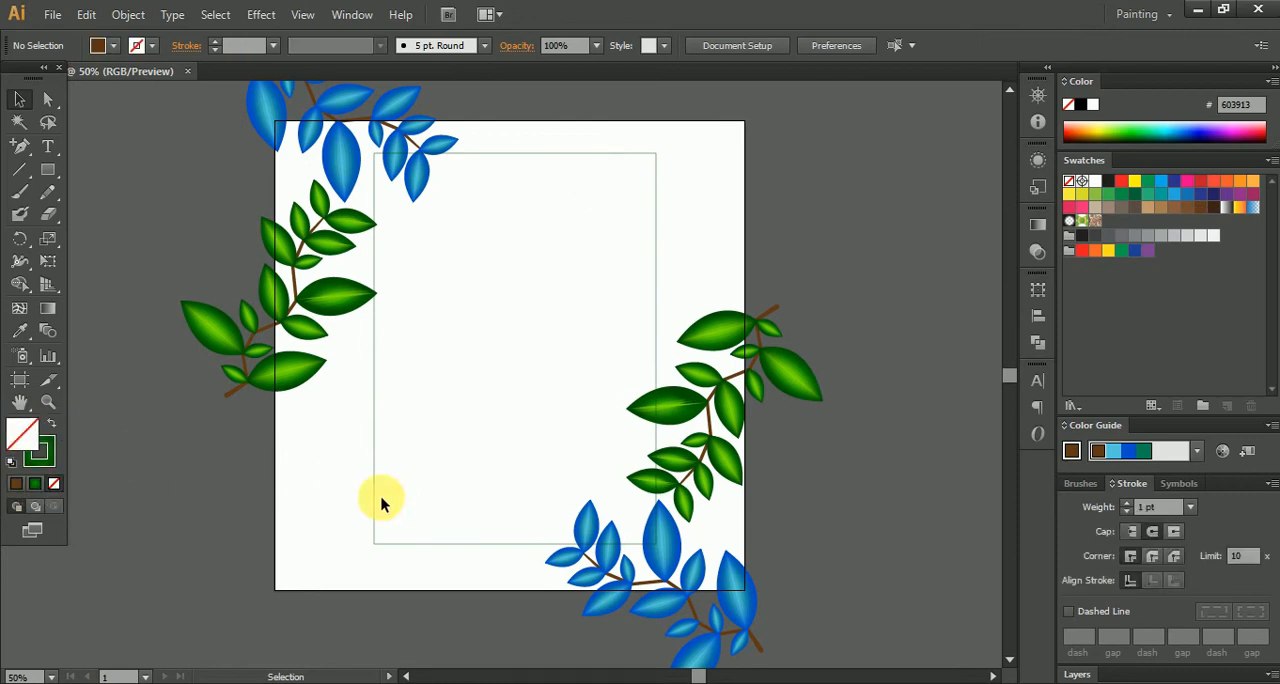
- Give the central rectangle a solid brown 603913 fill and remove its stroke
left_click_drag(294, 449, 425, 508)
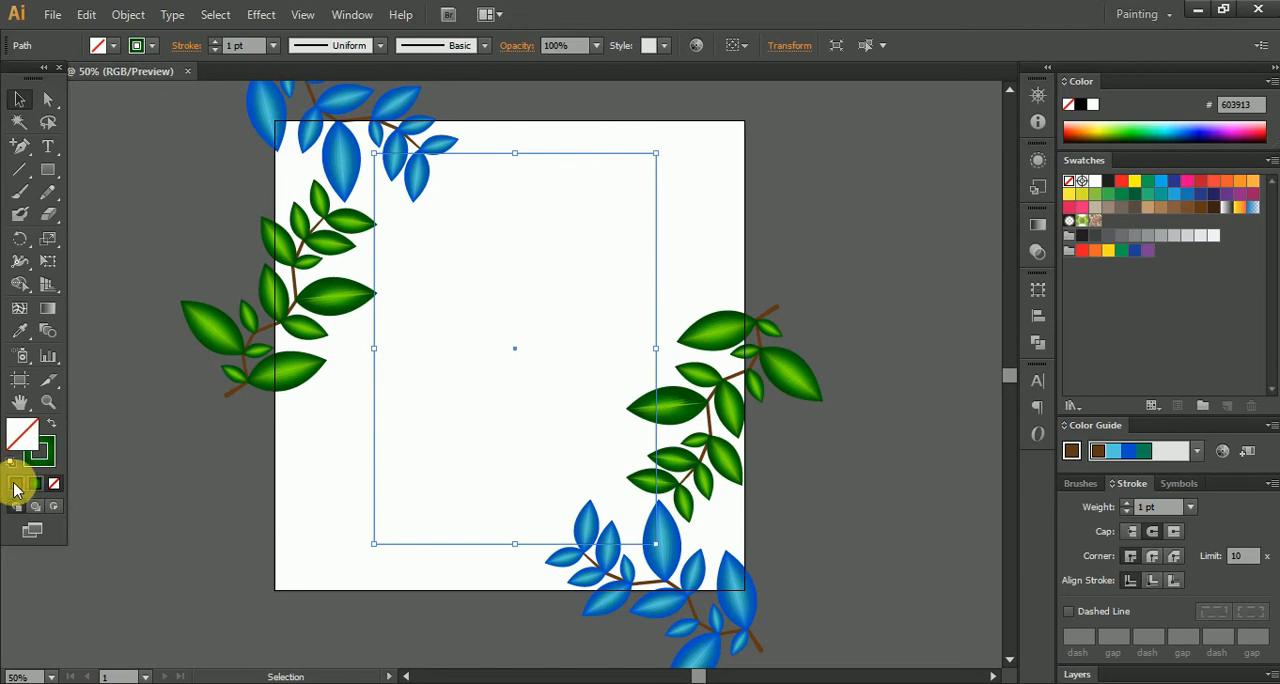
left_click(15, 484)
left_click(50, 460)
left_click(54, 484)
left_click(22, 440)
left_click(844, 253)
left_click(564, 332)
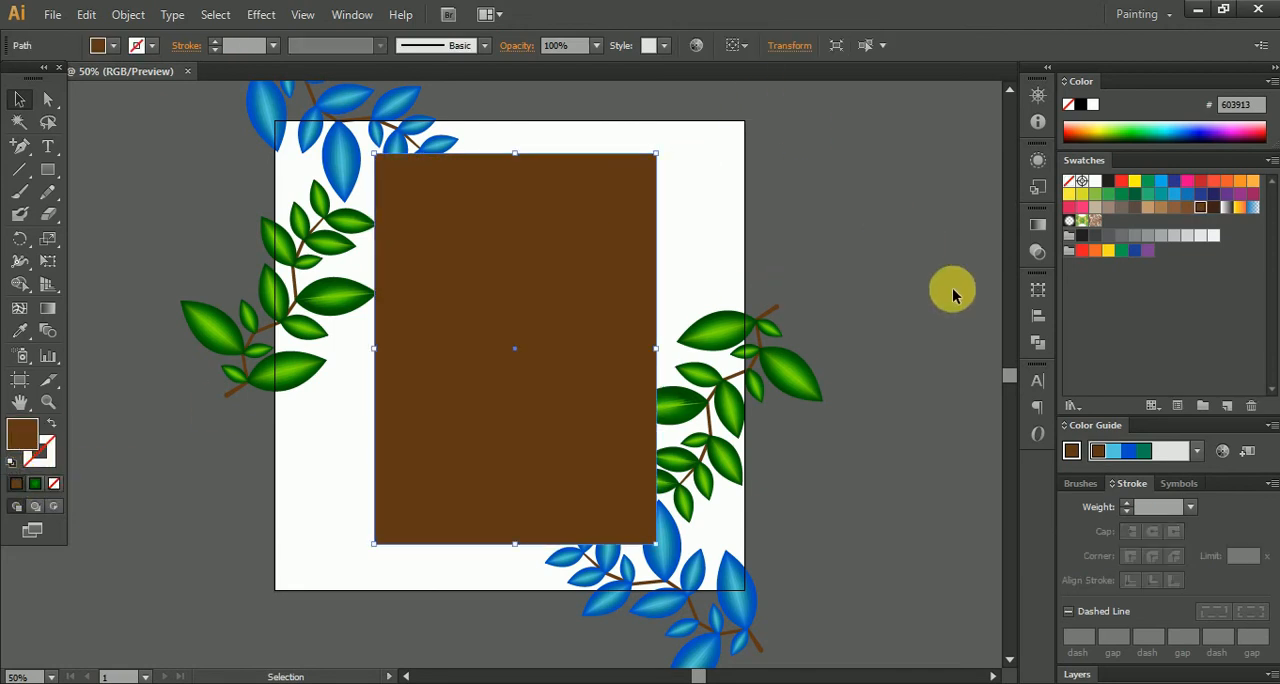
- Align the brown rectangle to the artboard, centring it both horizontally and vertically
left_click(1038, 315)
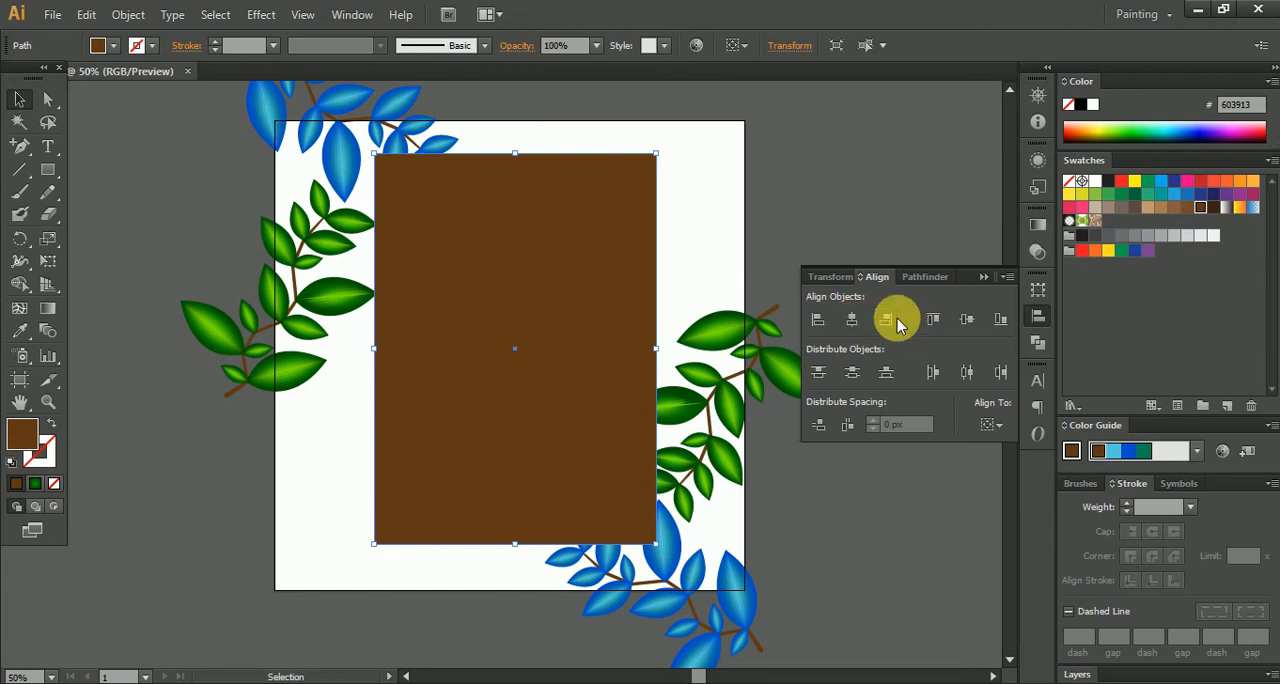
left_click(991, 424)
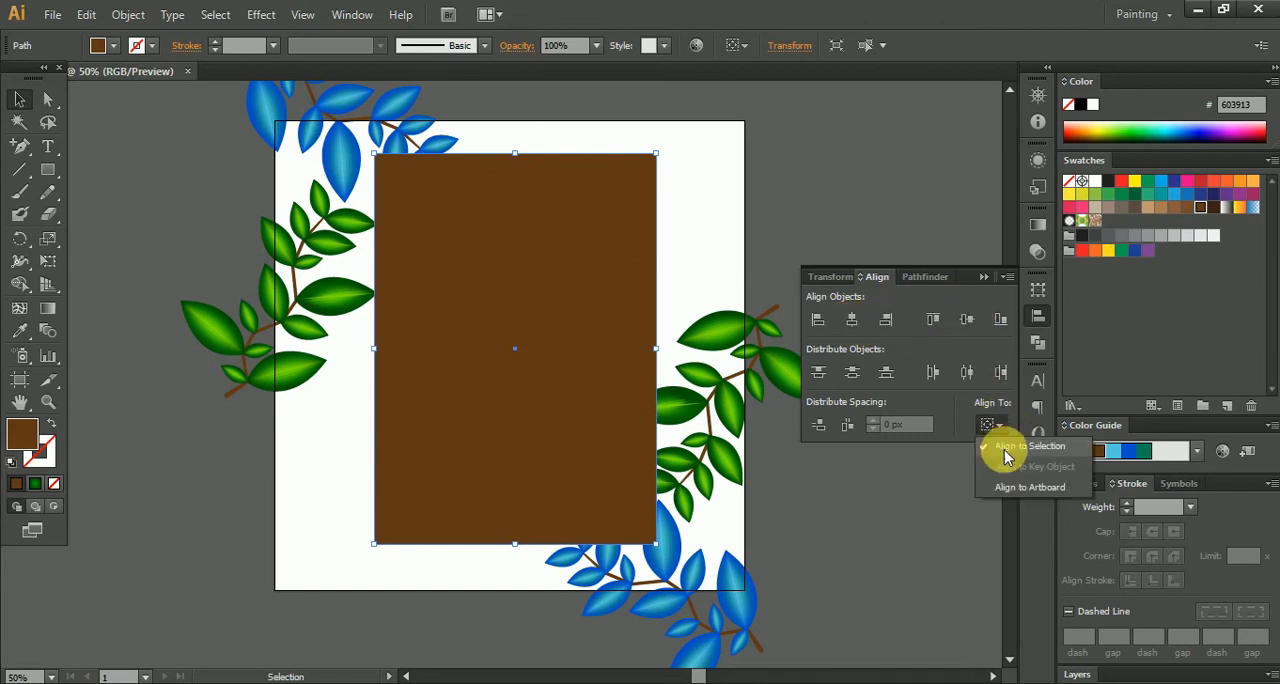
left_click(1016, 487)
left_click(966, 319)
left_click(966, 319)
- Centre the grouped plants horizontally and vertically on the artboard
left_click(740, 358)
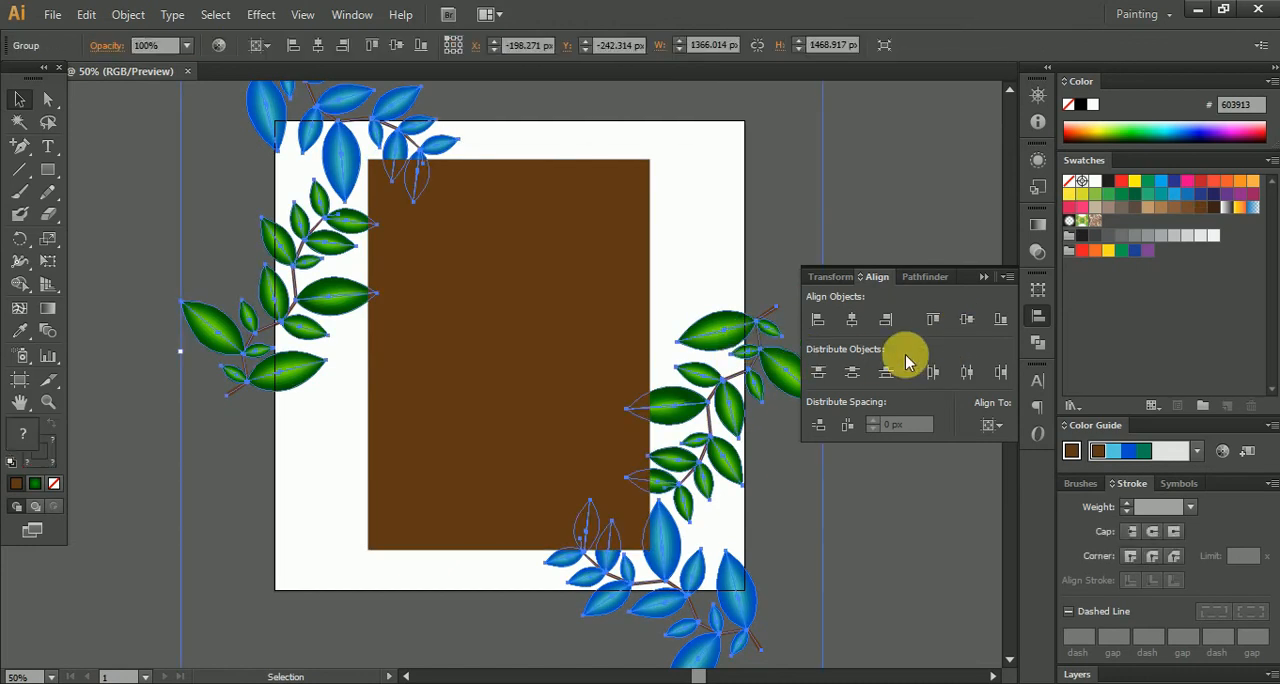
left_click(852, 319)
left_click(966, 319)
left_click(907, 518)
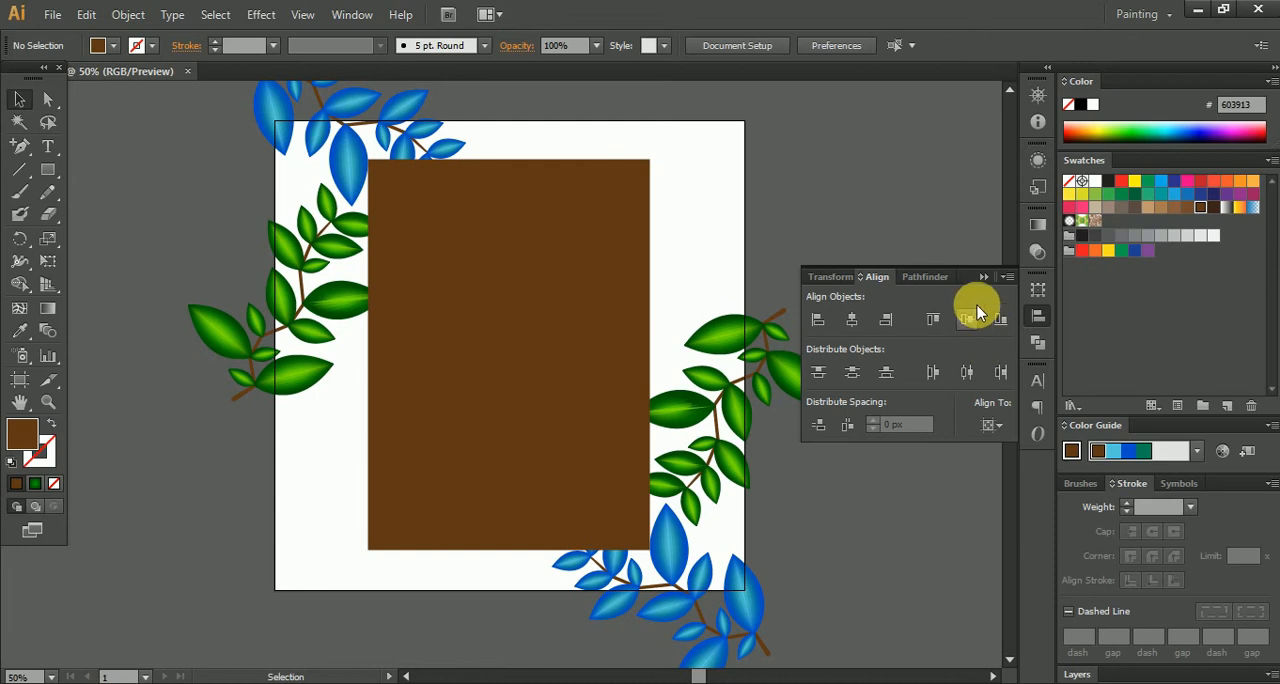
left_click(893, 298)
- Offset the brown rectangle's path inward by -21 px with mitered joins
left_click(507, 290)
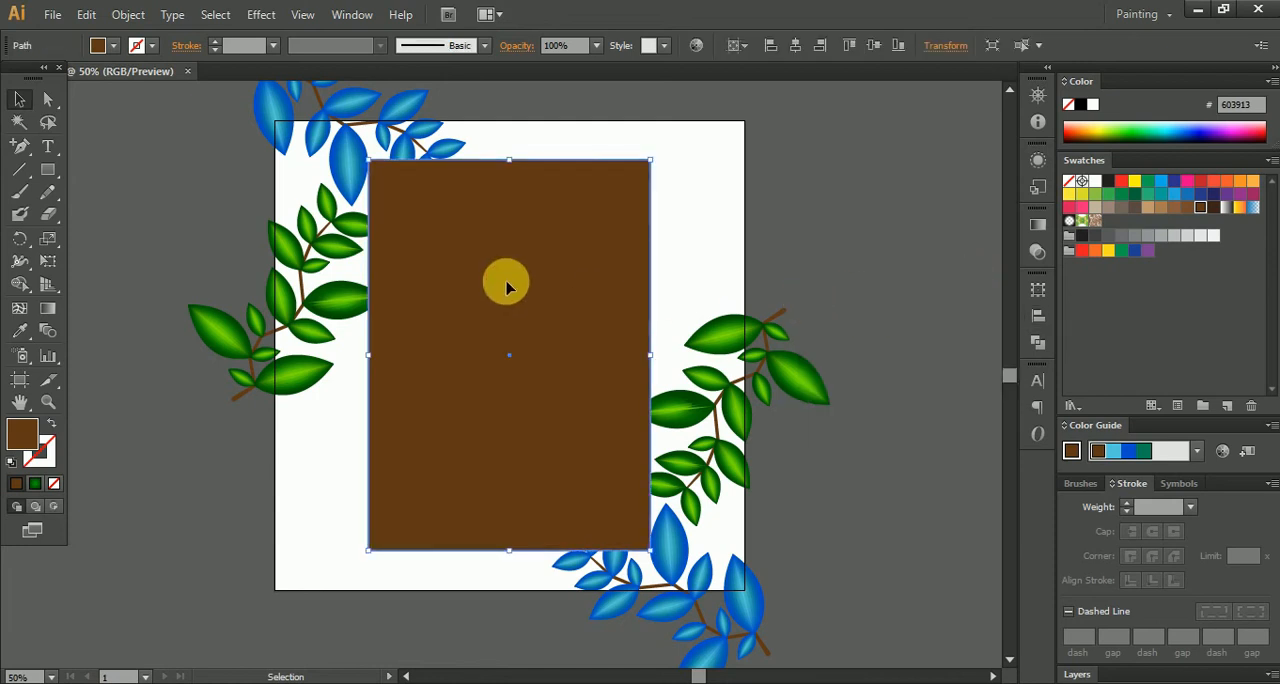
left_click(135, 16)
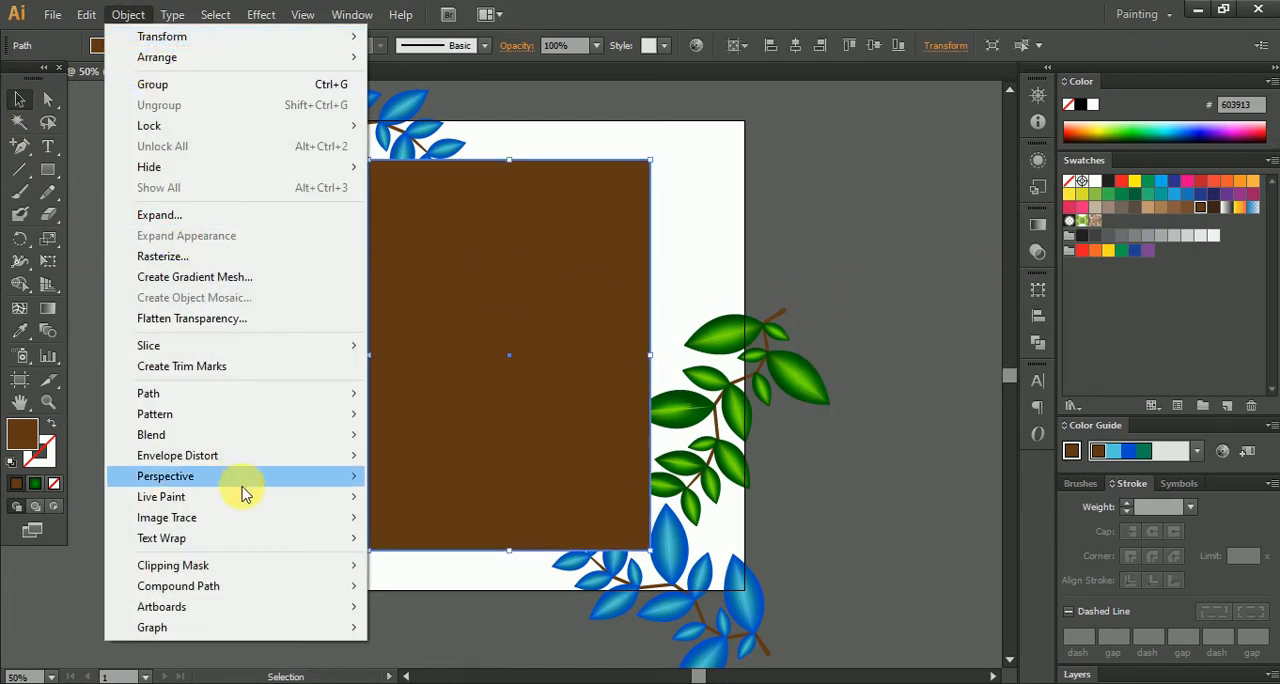
mouse_move(252, 396)
left_click(478, 450)
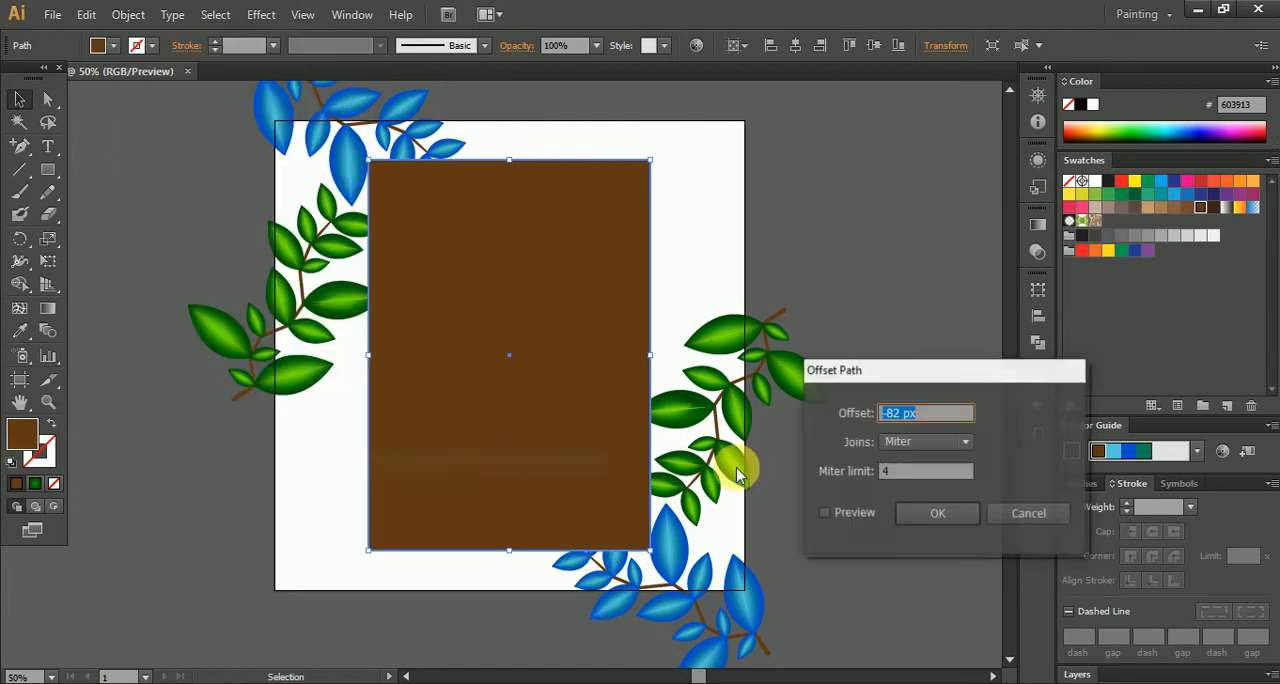
left_click(840, 513)
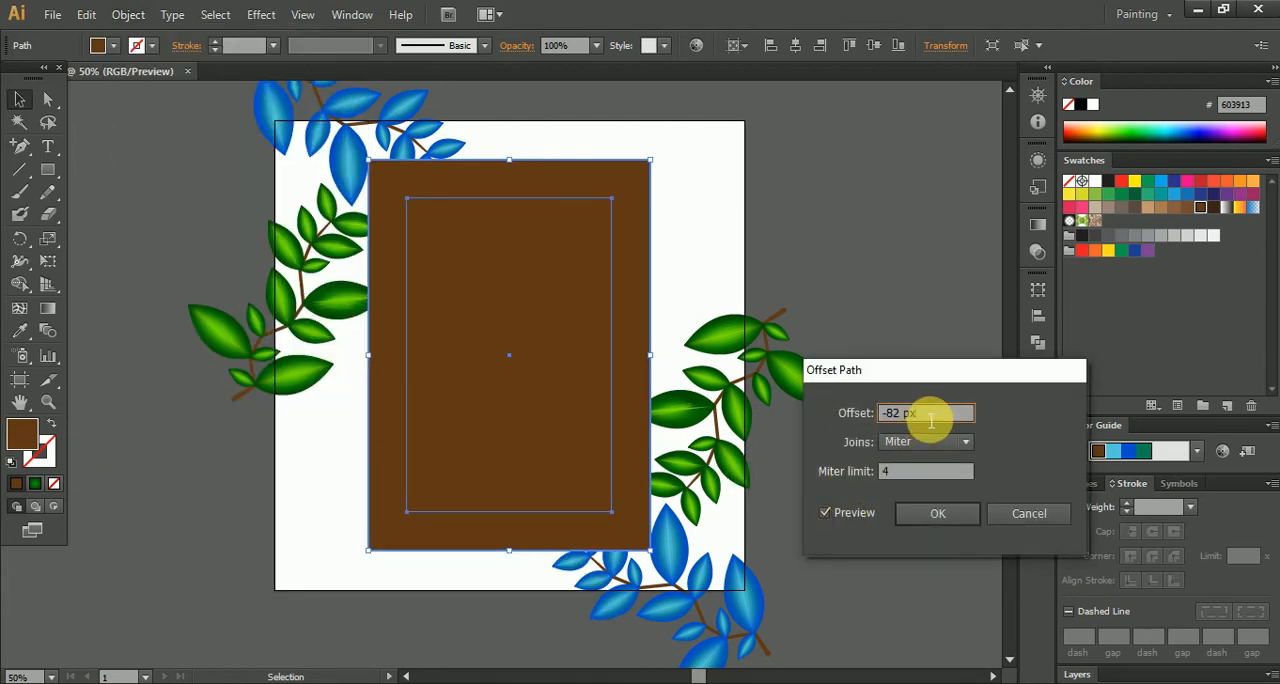
key("Up")
key("Up")
key("Up")
key("Up")
key("Up")
key("Up")
key("Up")
key("Up")
key("Up")
key("Up")
key("Up")
key("Up")
key("Up")
key("Up")
key("Up")
key("Up")
key("Up")
key("Up")
key("Up")
key("Up")
key("Up")
key("Up")
key("Up")
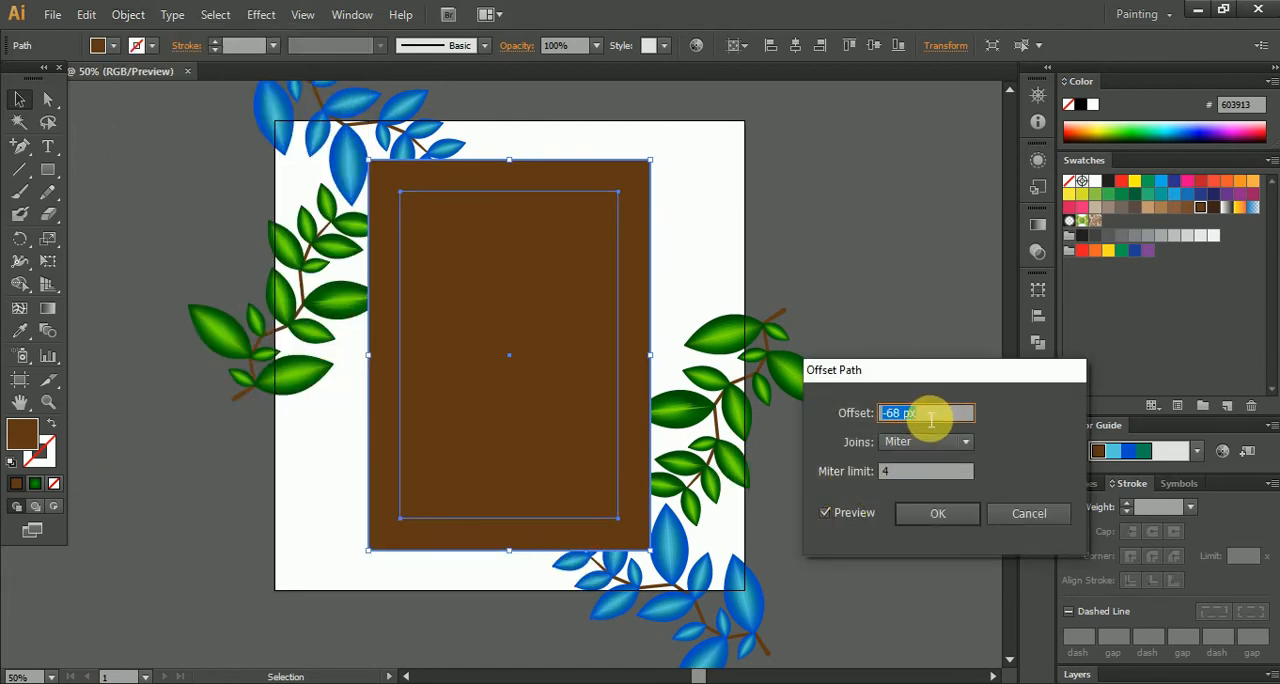
key("Up")
key("Up")
key("Up")
key("Up")
key("Up")
key("Up")
key("Up")
key("Up")
key("Up")
key("Up")
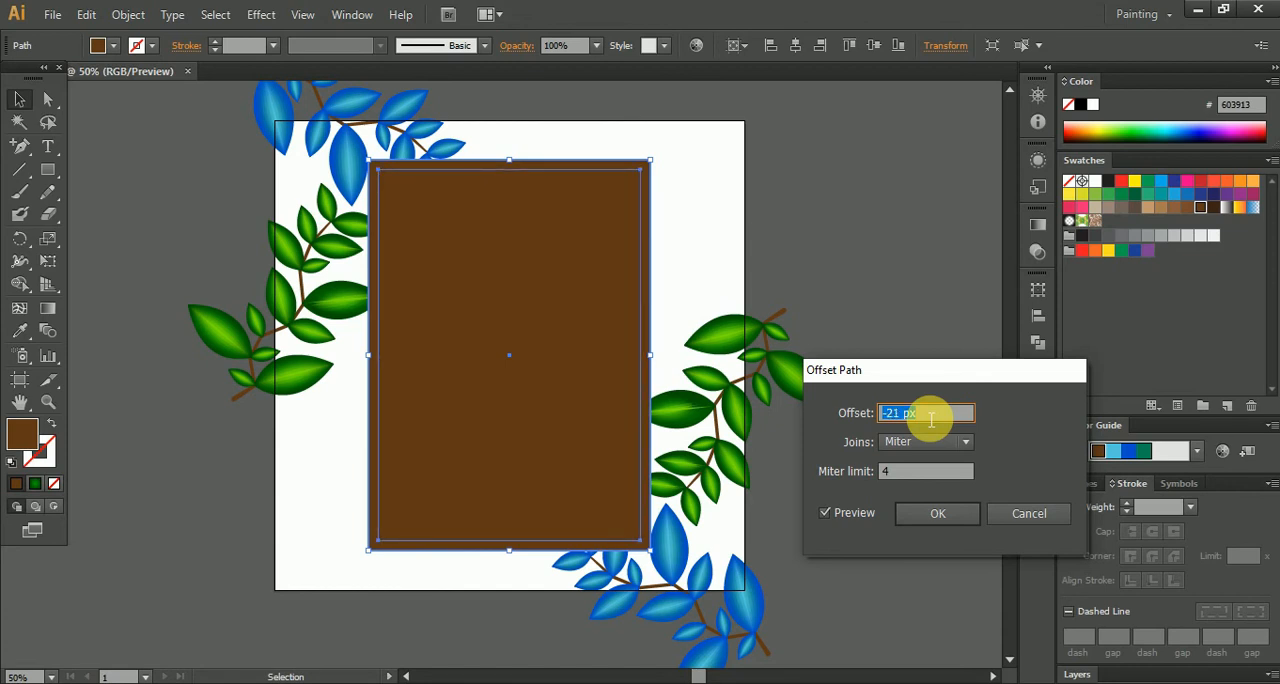
left_click(934, 516)
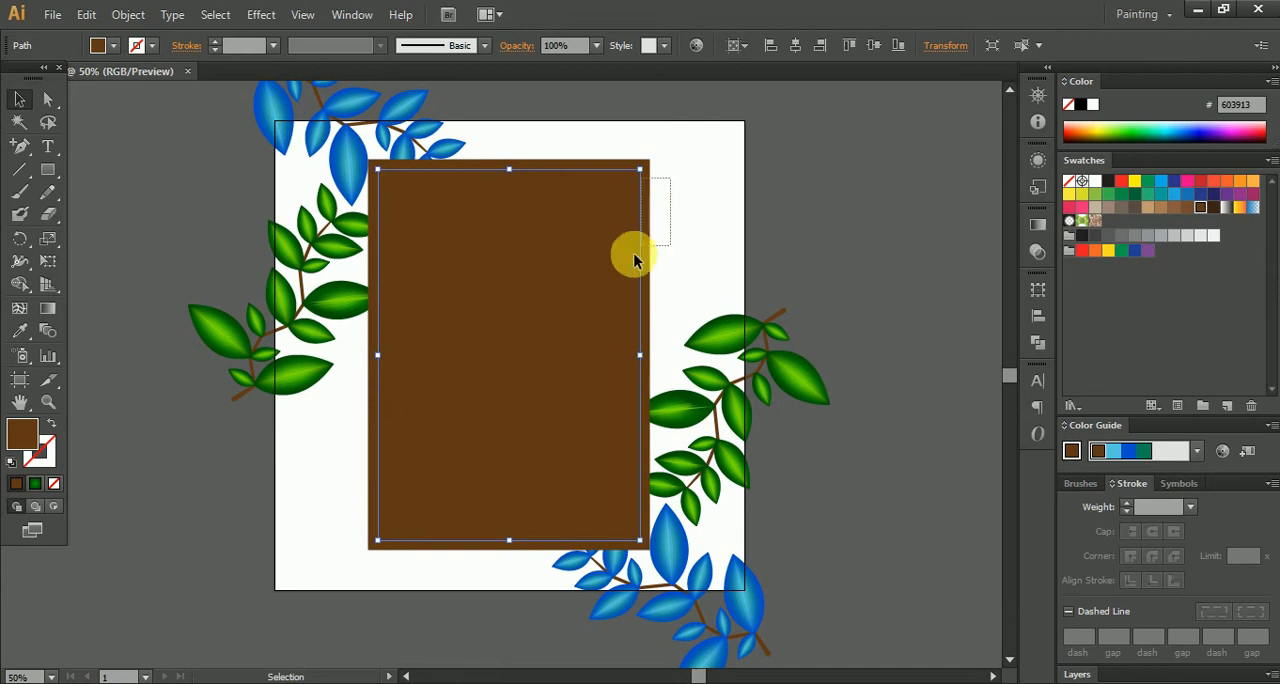
- Split the two brown rectangles with the Shape Builder tool and delete the inner area to leave a thin frame
left_click(646, 245, "shift")
left_click(19, 284)
left_click(519, 311)
left_click(19, 99)
left_click(742, 162)
left_click(575, 289)
key("Delete")
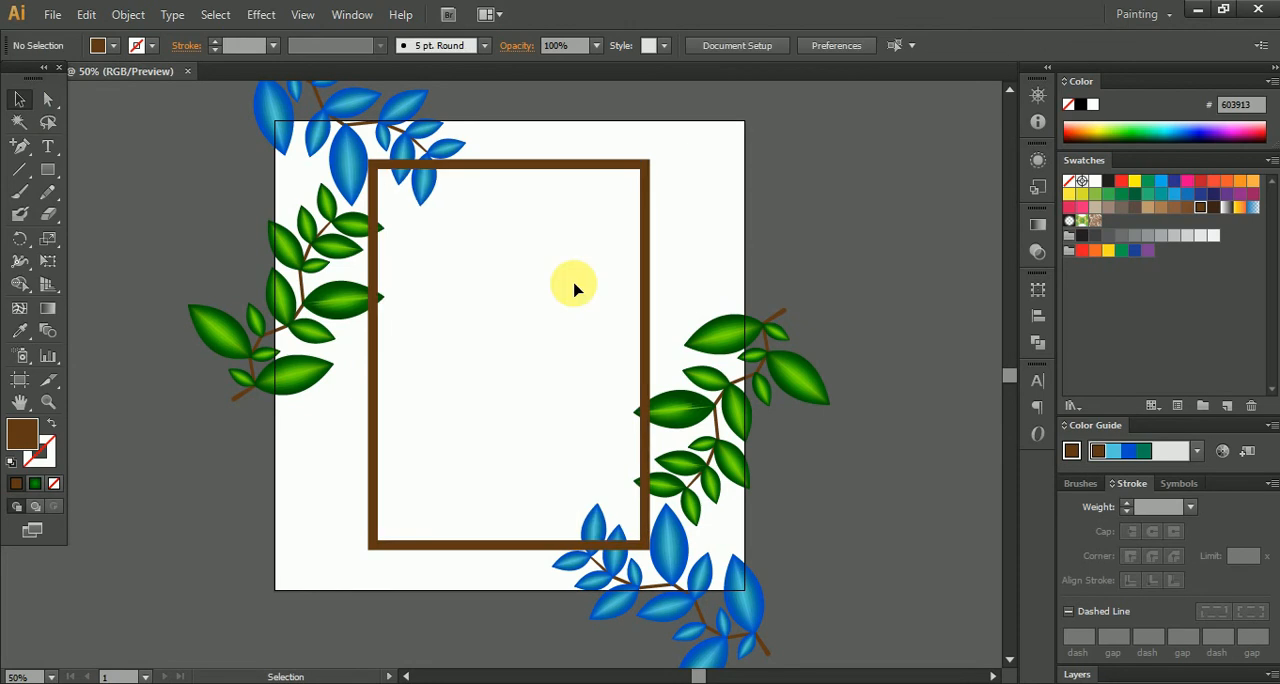
- Bring the grouped plants to the front of the brown frame and deselect them
right_click(670, 551)
mouse_move(746, 515)
left_click(910, 518)
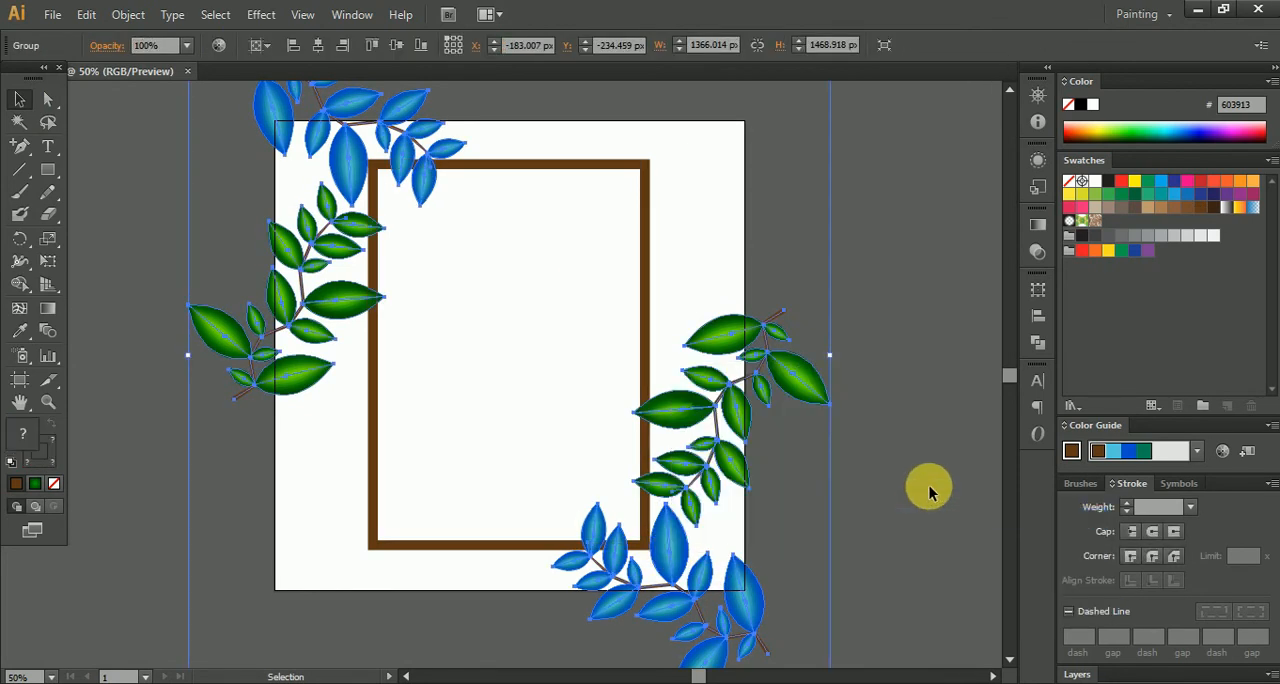
left_click(929, 485)
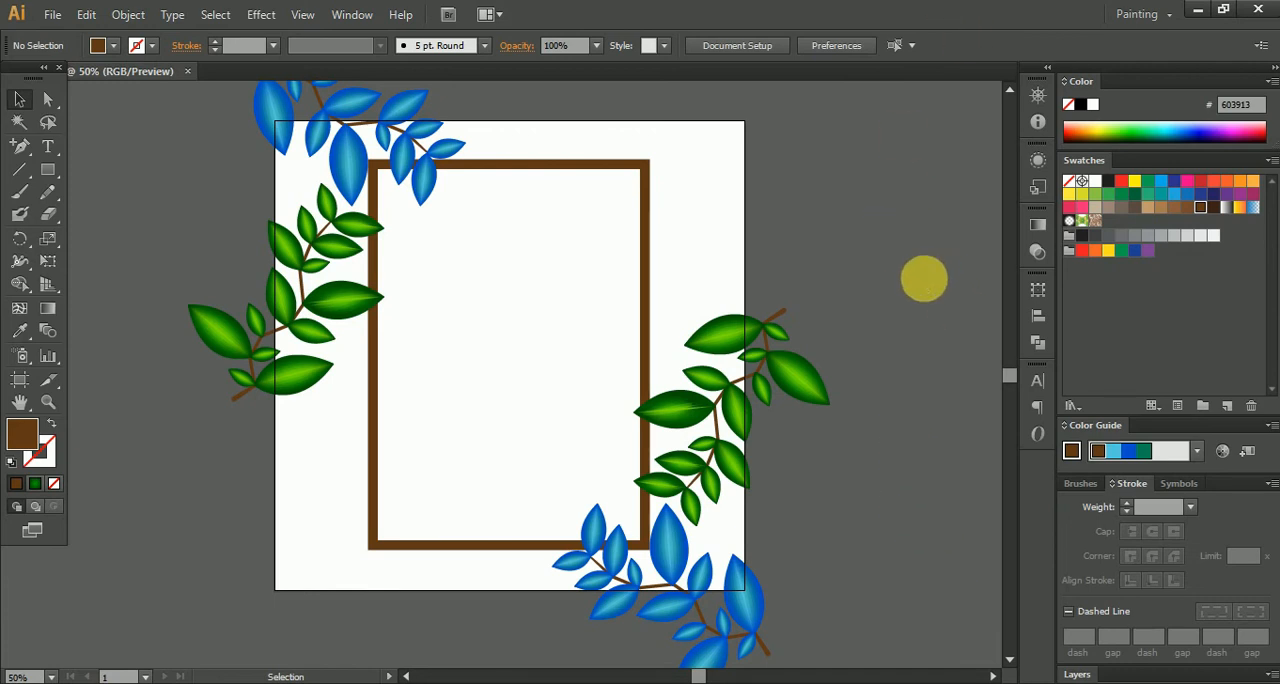
- Recolour the frame orange with fill fbb040 and copy that hex code from the Color Picker
left_click(648, 239)
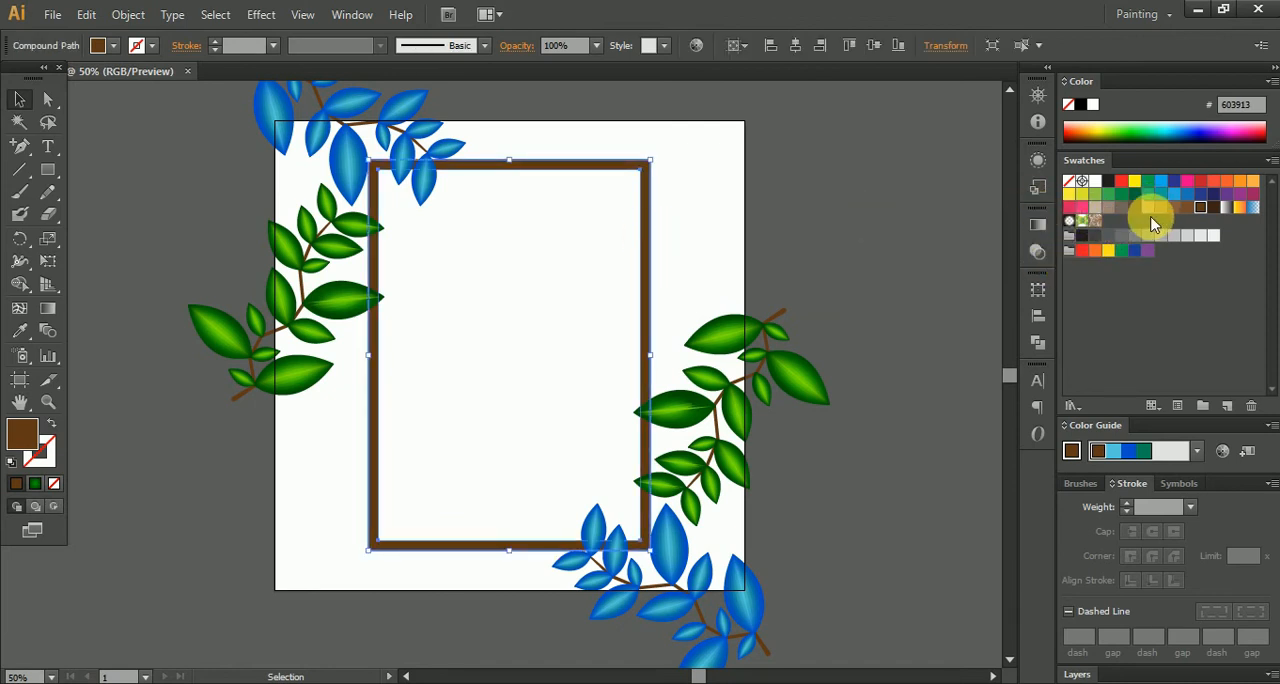
left_click(1252, 180)
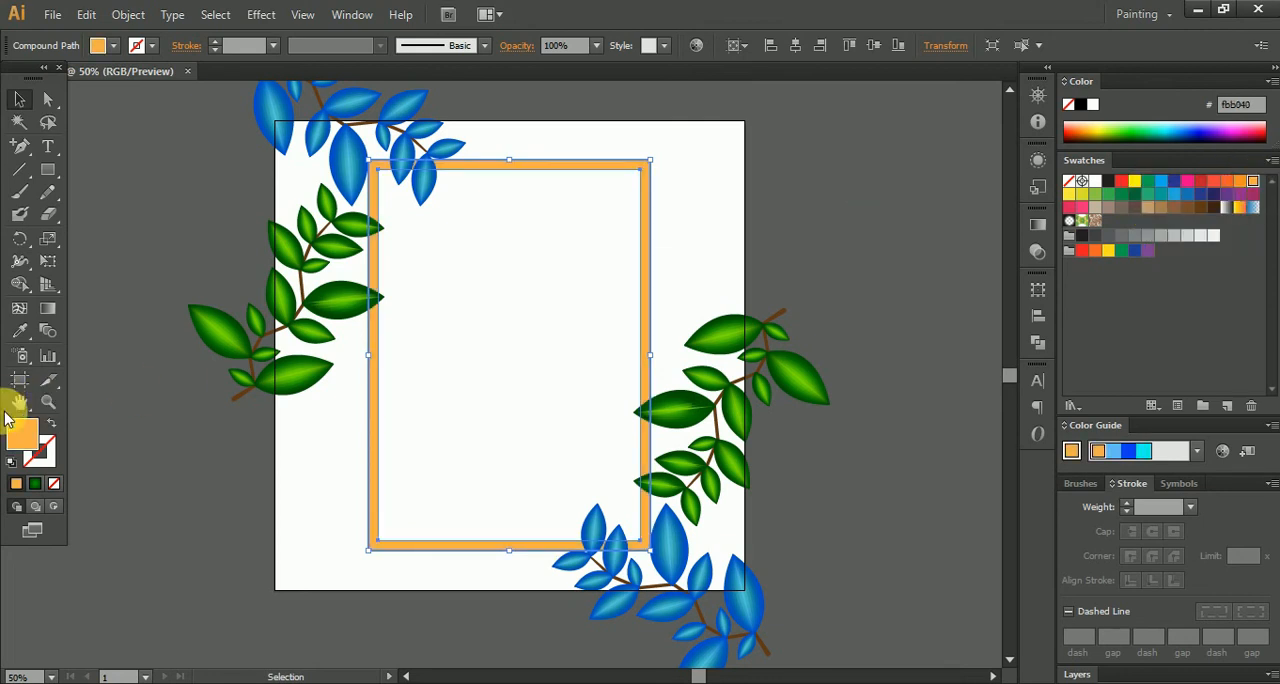
double_click(20, 445)
right_click(1012, 526)
left_click(1060, 325)
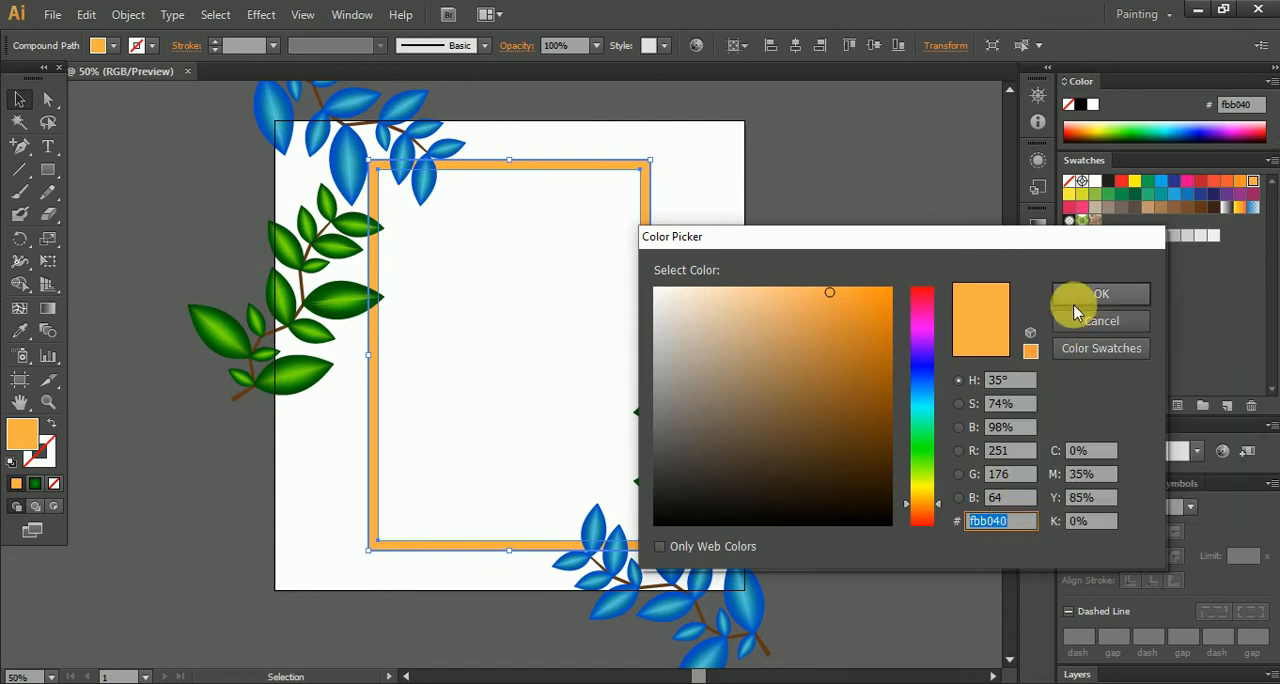
left_click(1082, 292)
- Draw a small rectangle outside the artboard's upper-left corner and fill it with the green radial gradient
left_click(47, 169)
left_click_drag(120, 155, 226, 238)
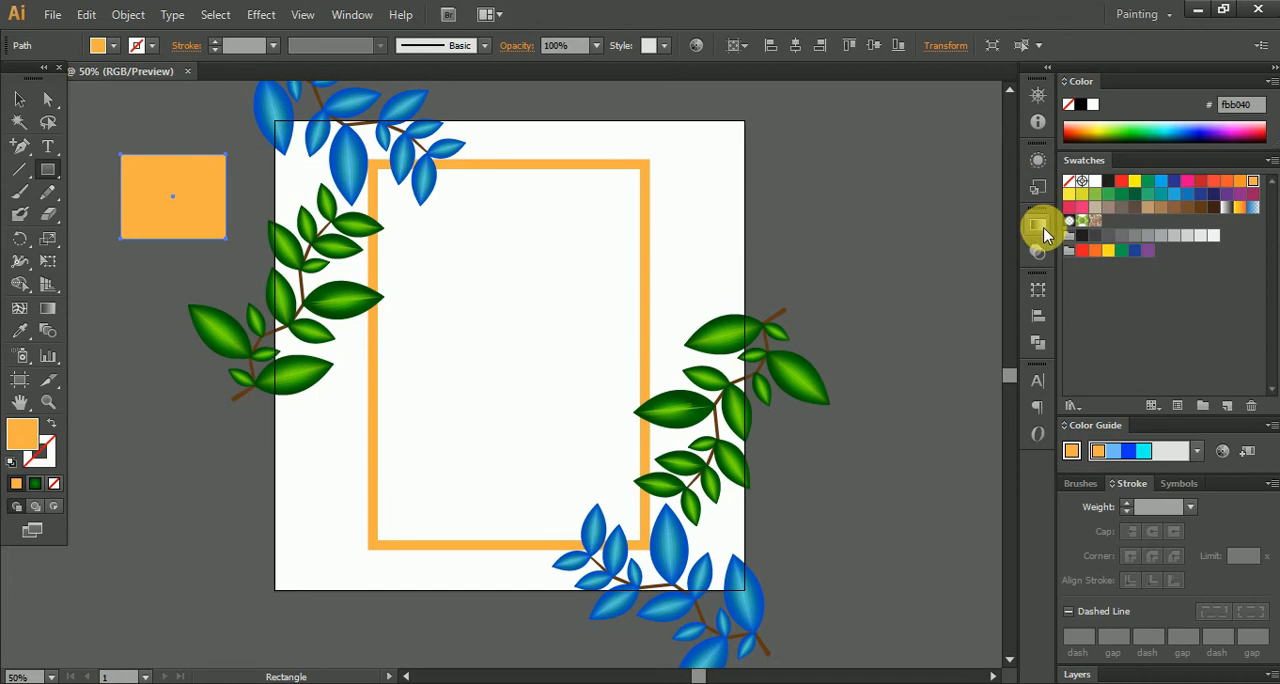
left_click(1037, 224)
left_click(806, 242)
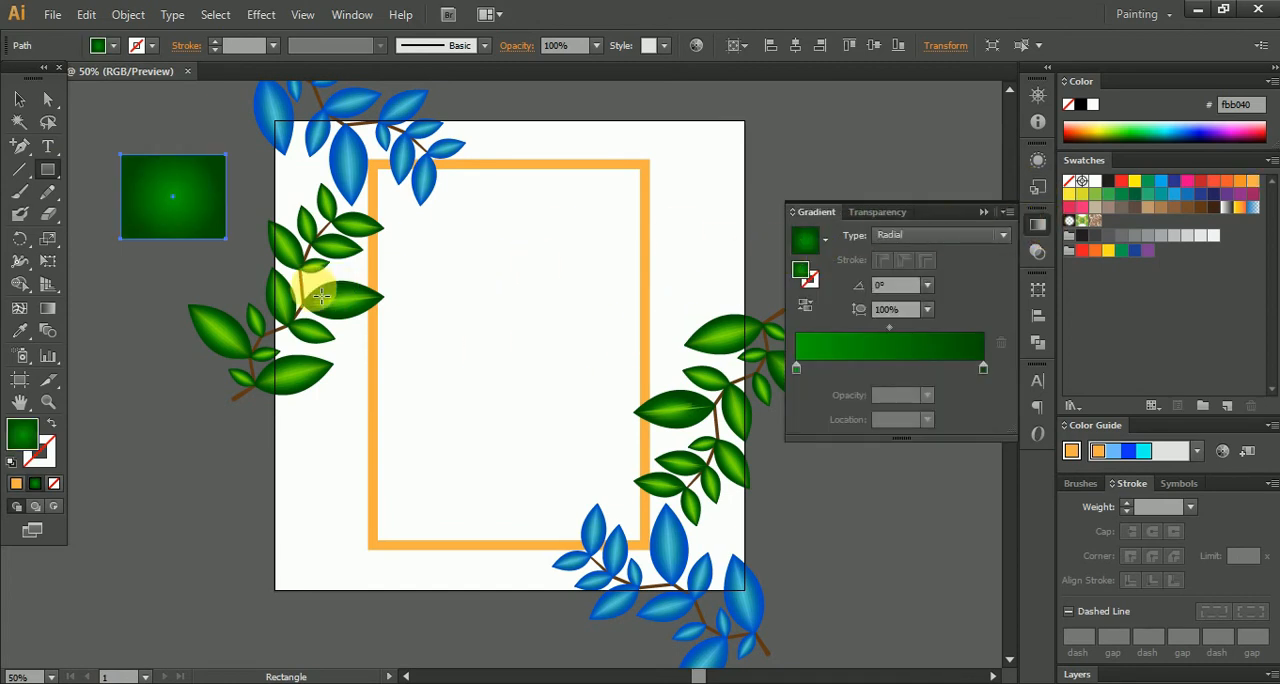
- Change the dark green end stop of the small rectangle's gradient to the copied orange fbb040
double_click(983, 370)
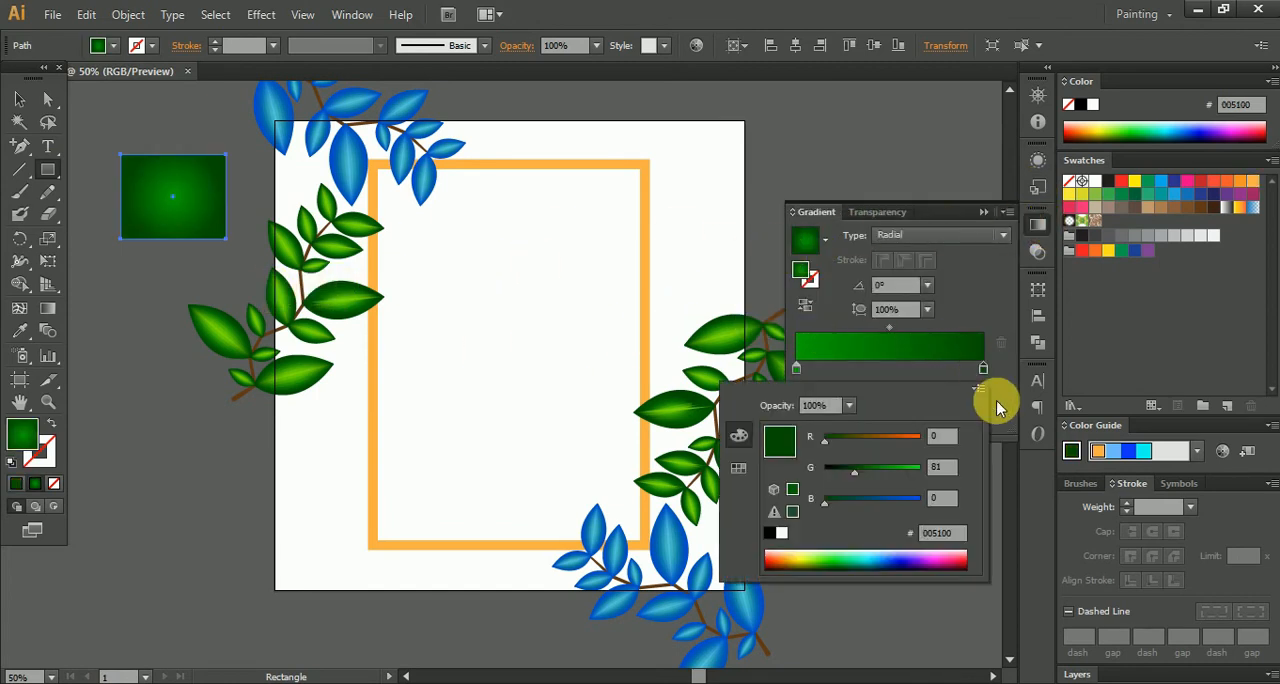
right_click(942, 531)
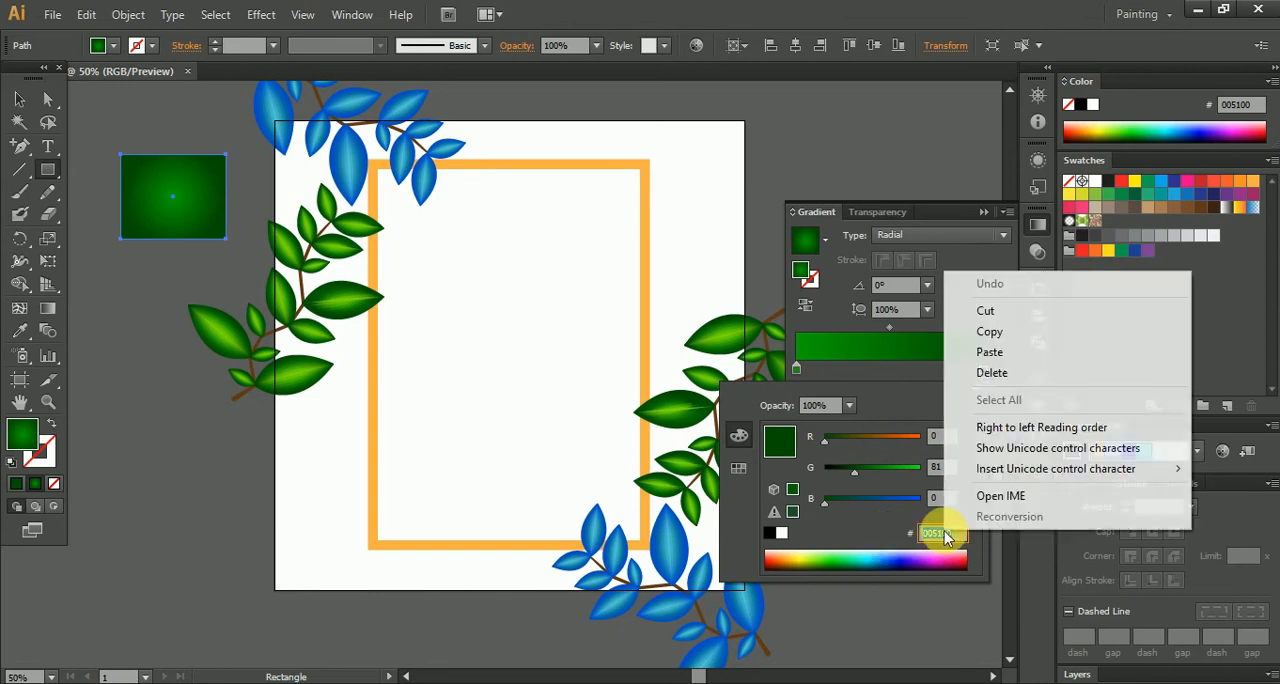
left_click(990, 353)
key("Return")
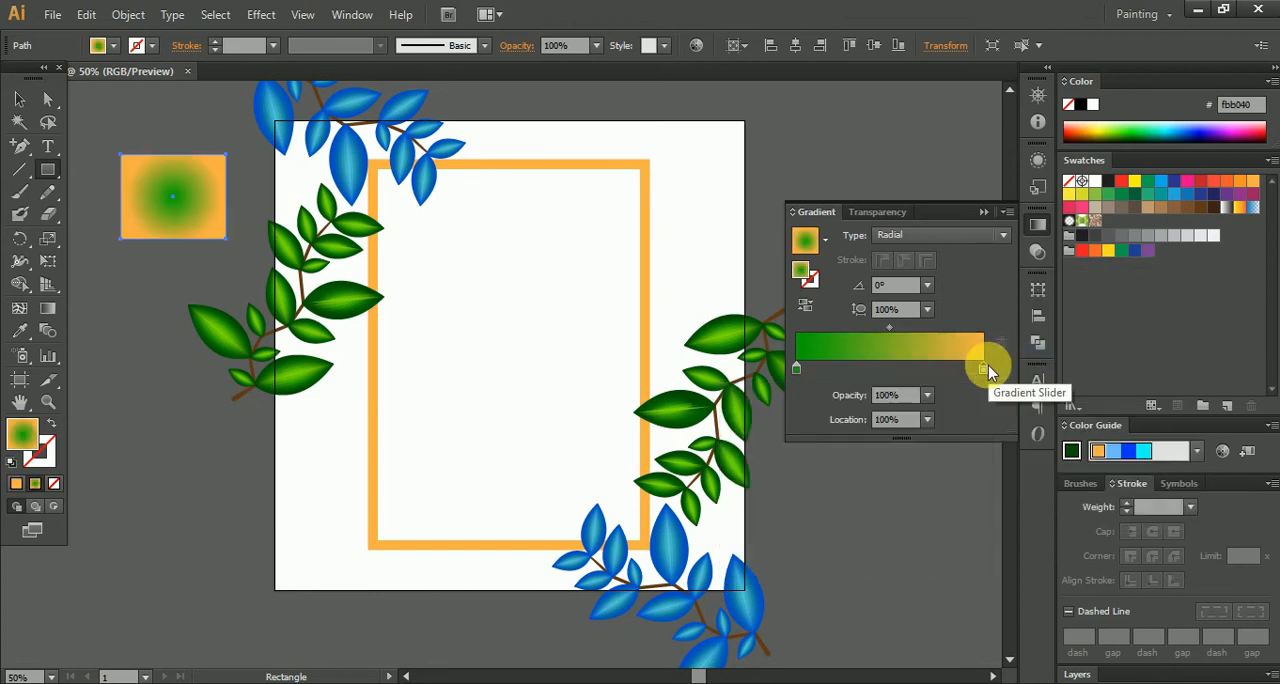
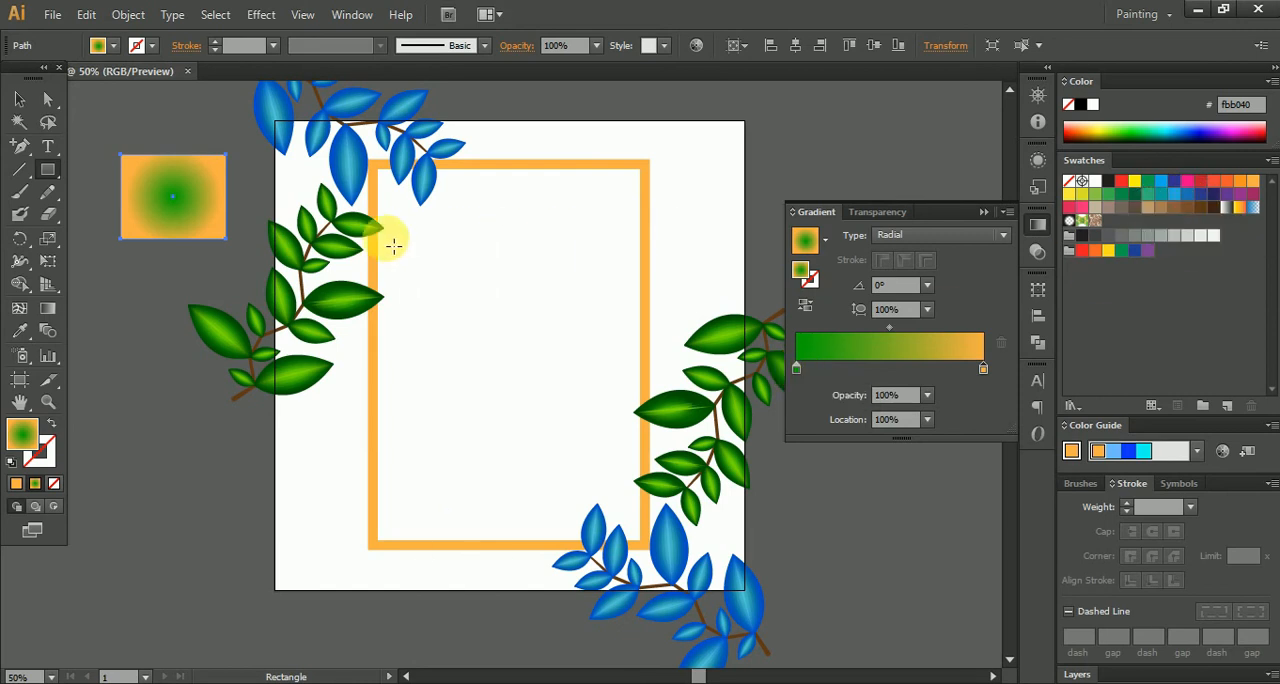
- Pick the tan swatch C=25 M=40 Y=65 K=0 with nothing selected and copy its hex code c49a6c from the Color Picker
left_click(19, 99)
left_click(625, 107)
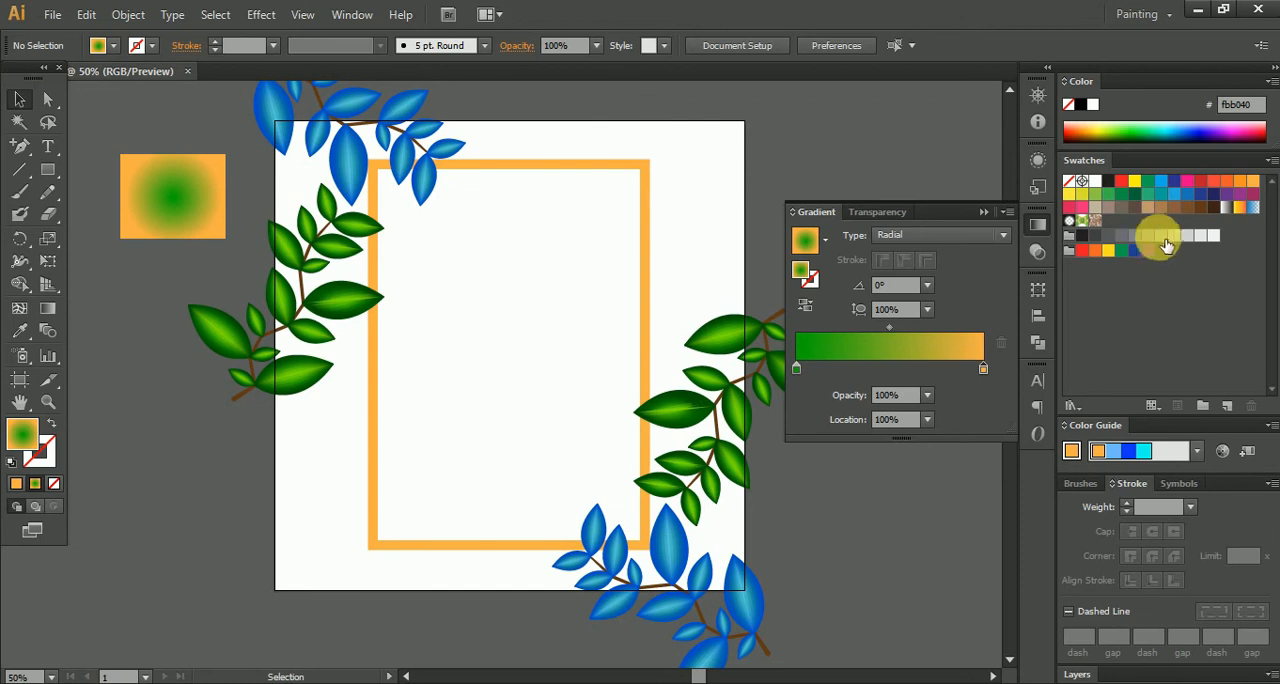
left_click(1148, 212)
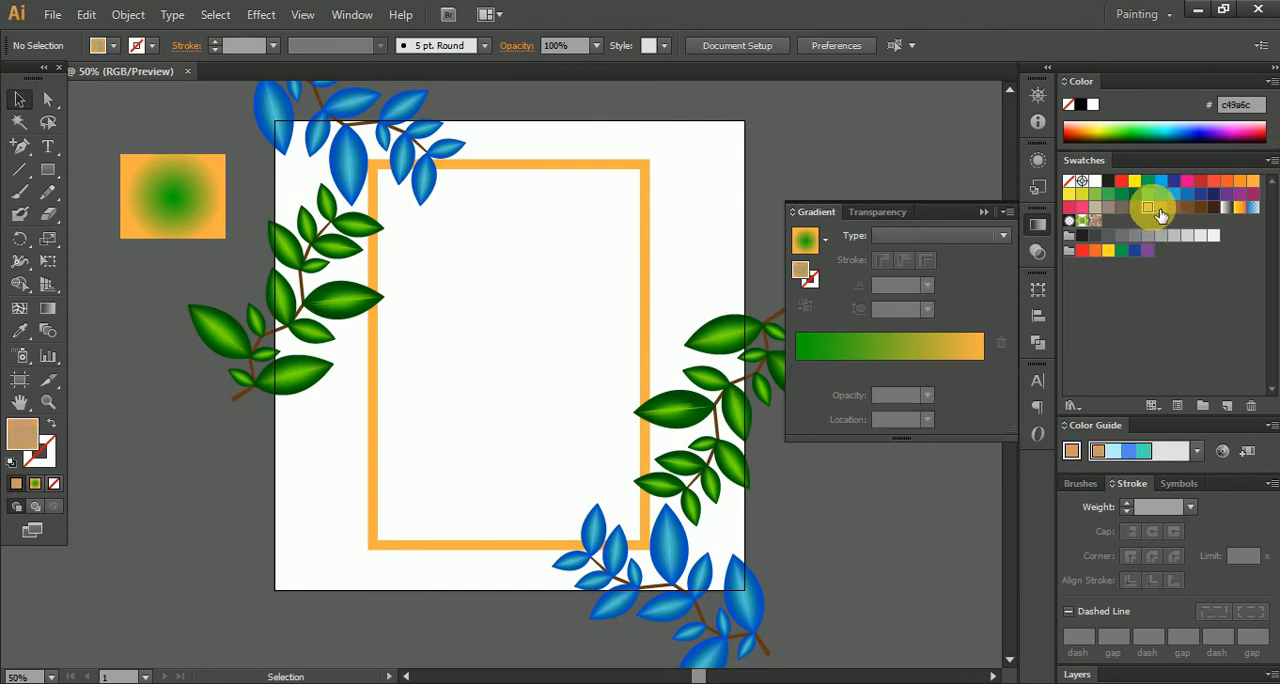
double_click(1150, 209)
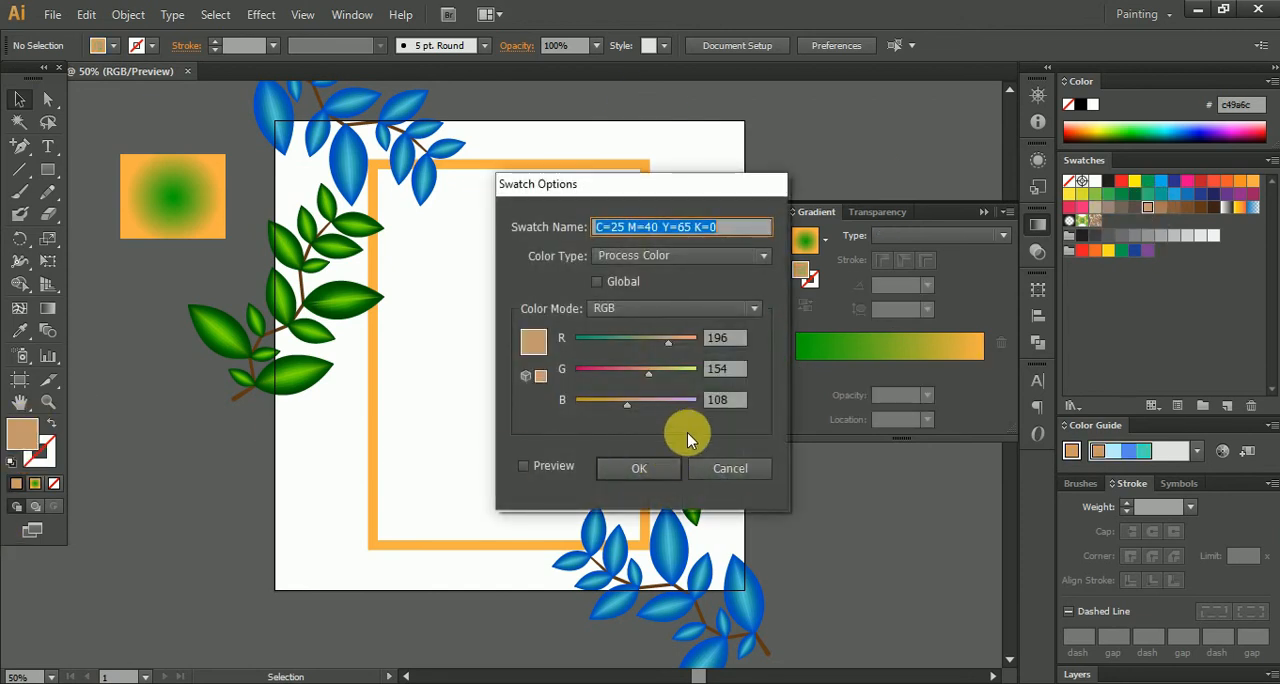
left_click(719, 466)
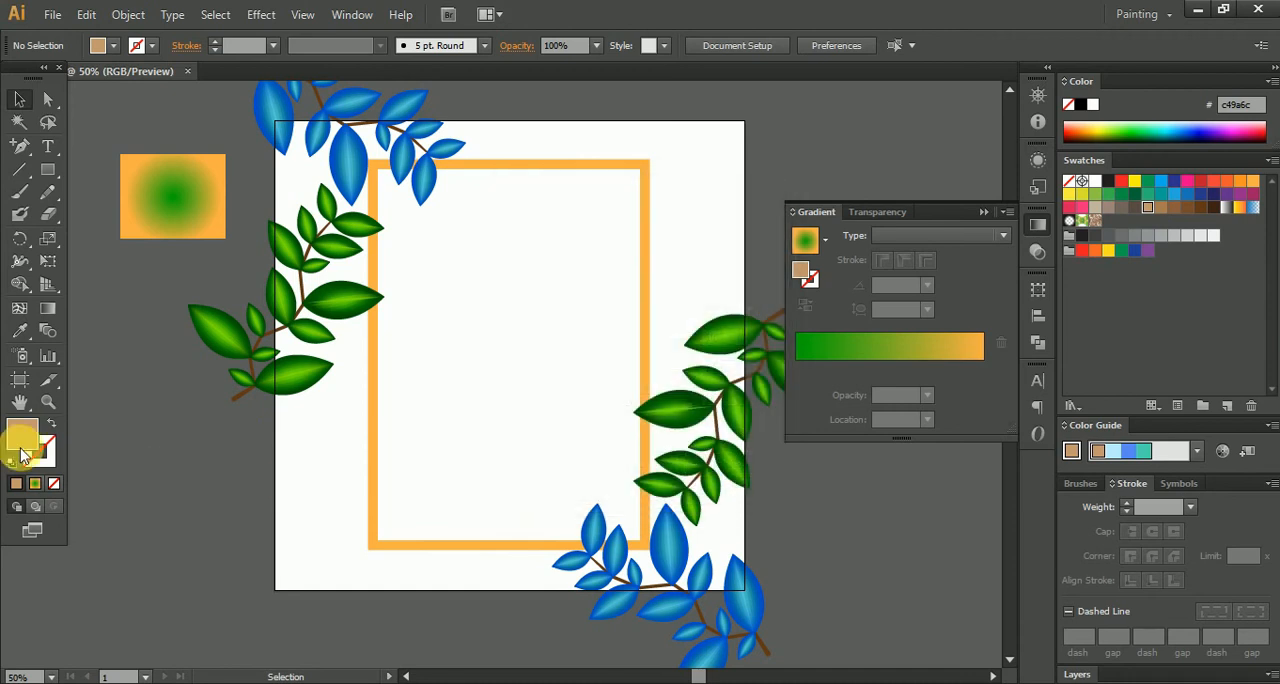
double_click(22, 440)
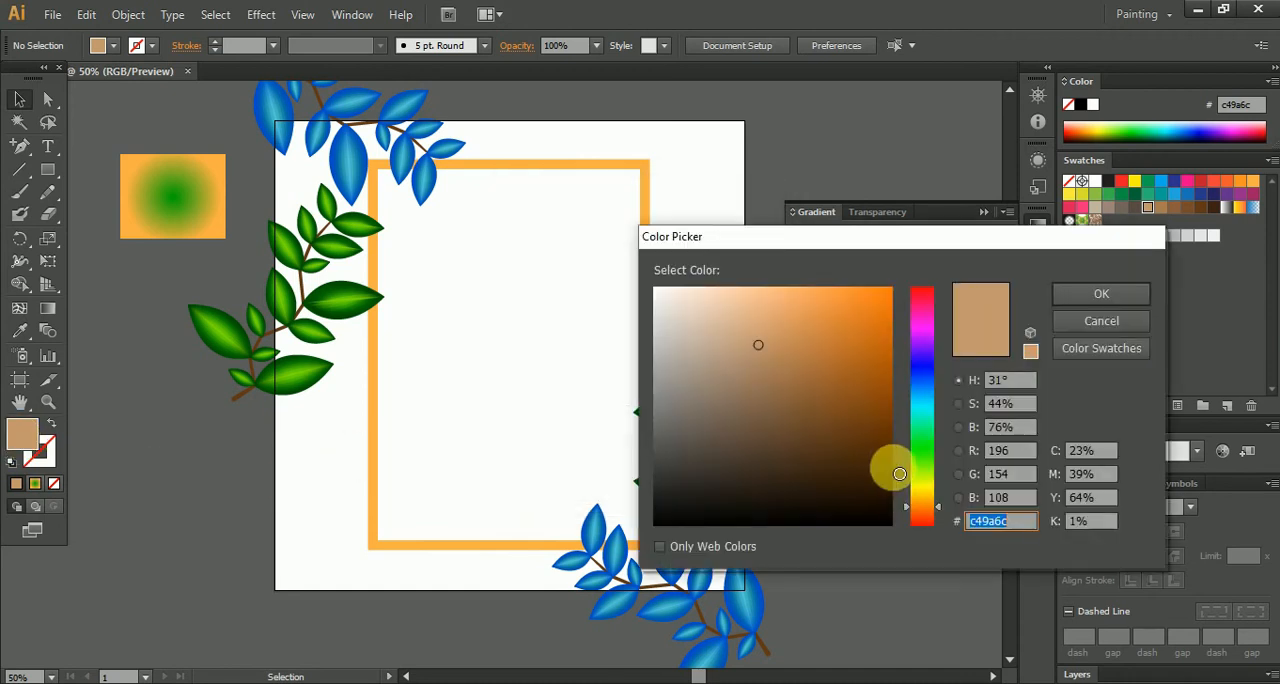
right_click(997, 527)
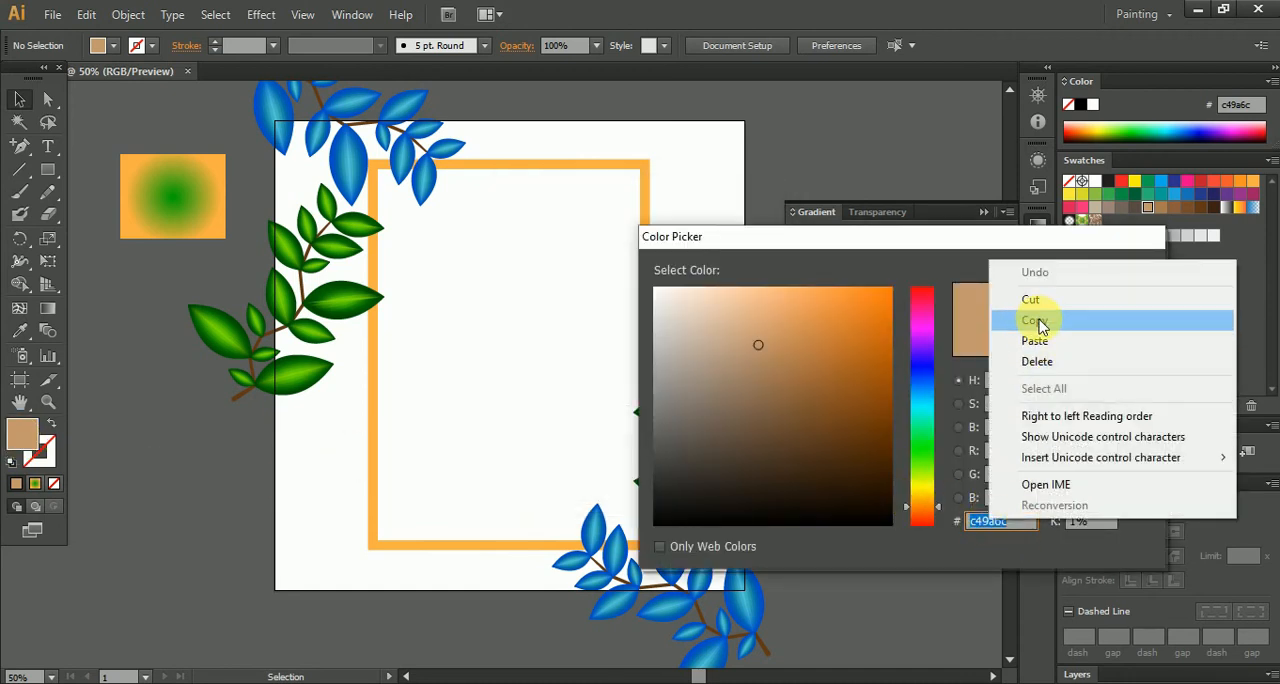
left_click(1012, 323)
left_click(1100, 320)
- Replace the green start stop of the small rectangle's radial gradient with the copied tan c49a6c
left_click(178, 198)
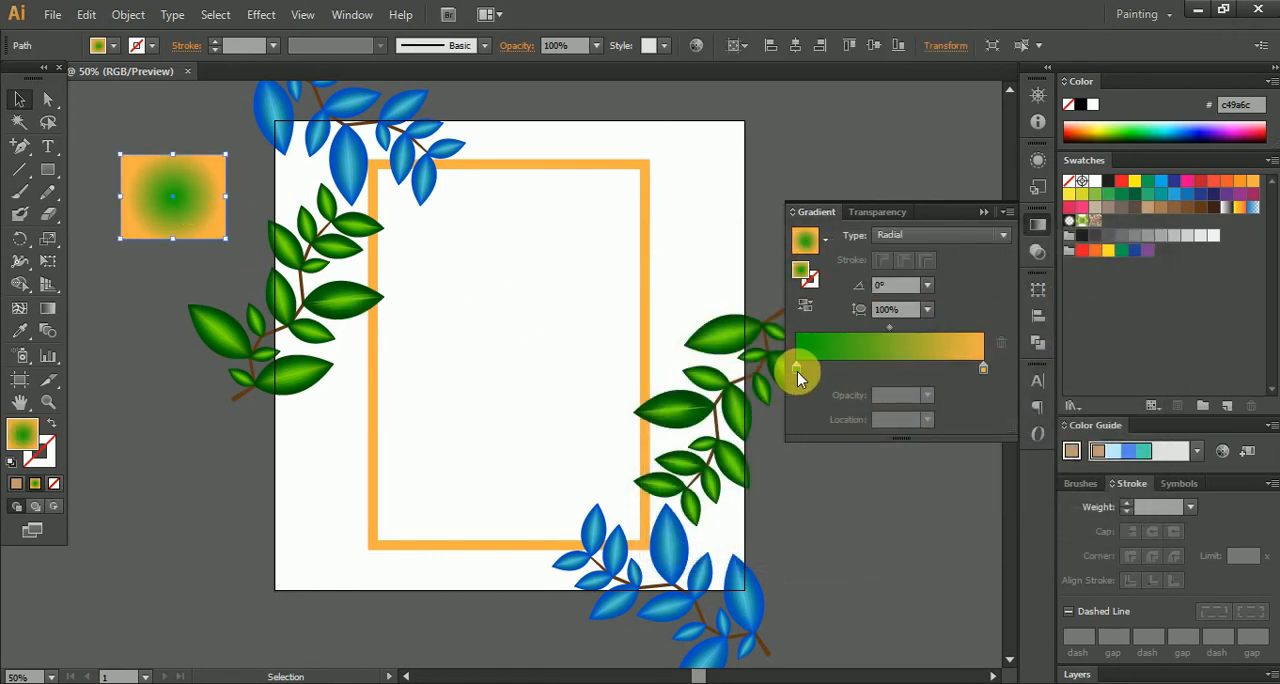
double_click(797, 371)
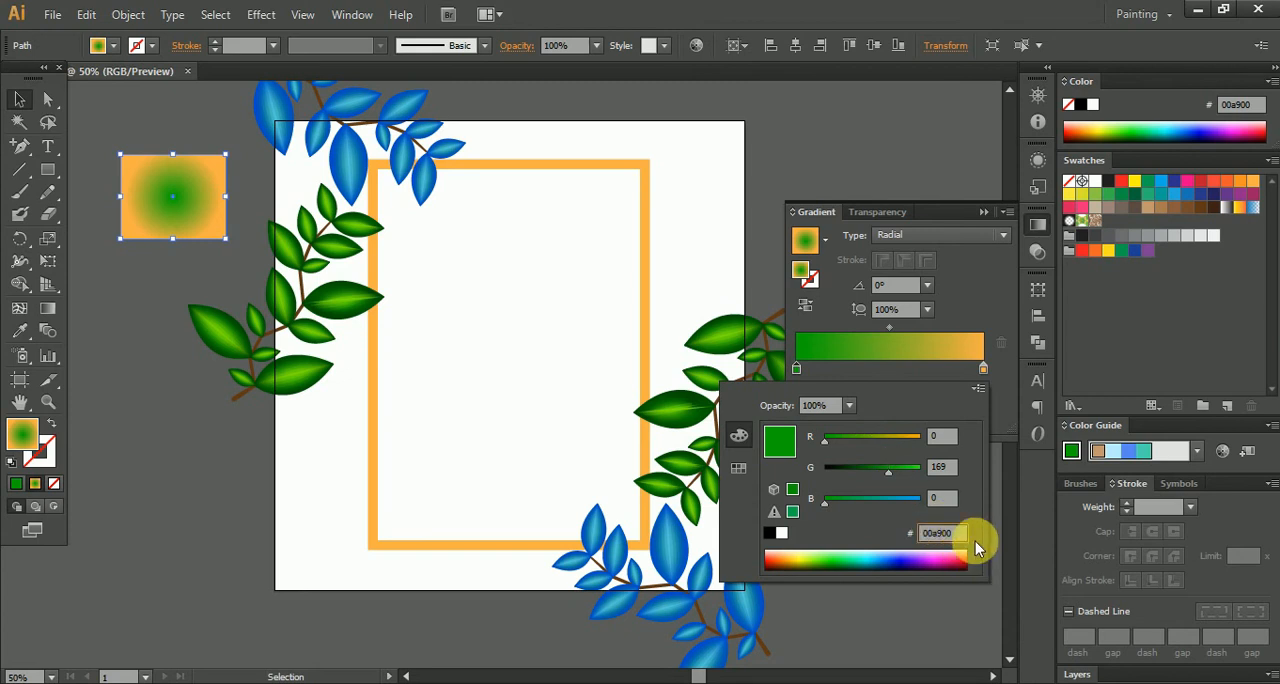
left_click_drag(970, 540, 878, 535)
type("c49a6c")
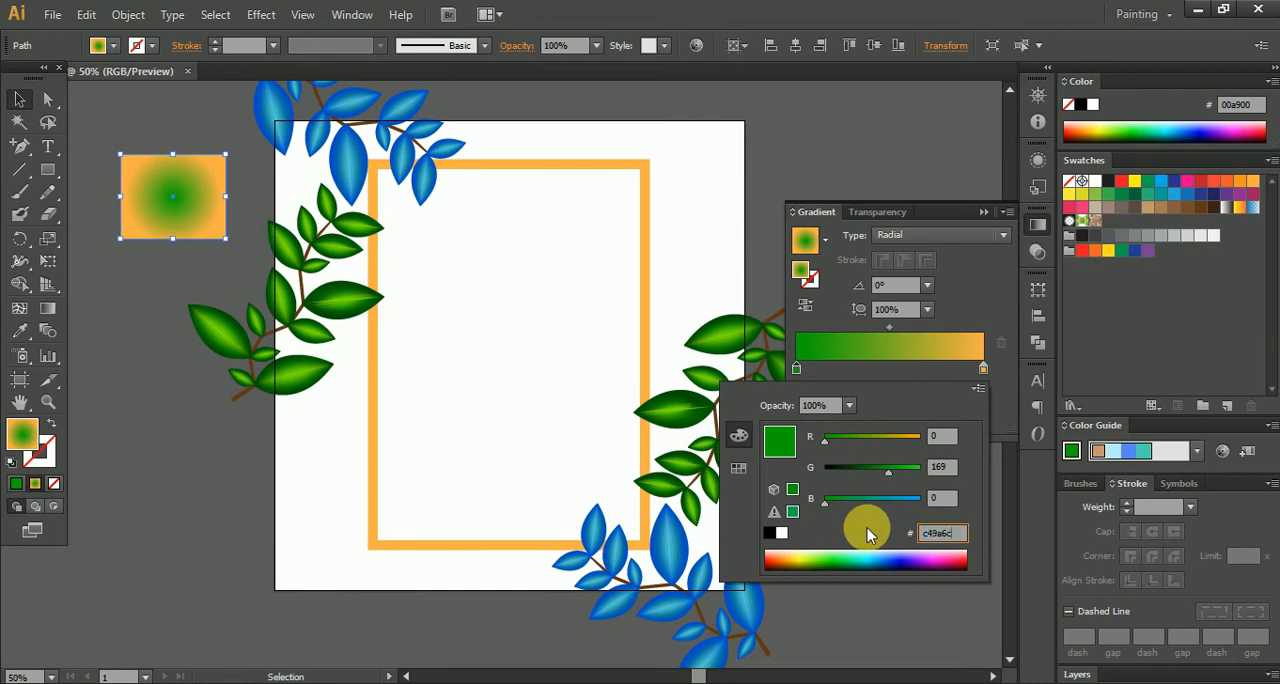
key("Return")
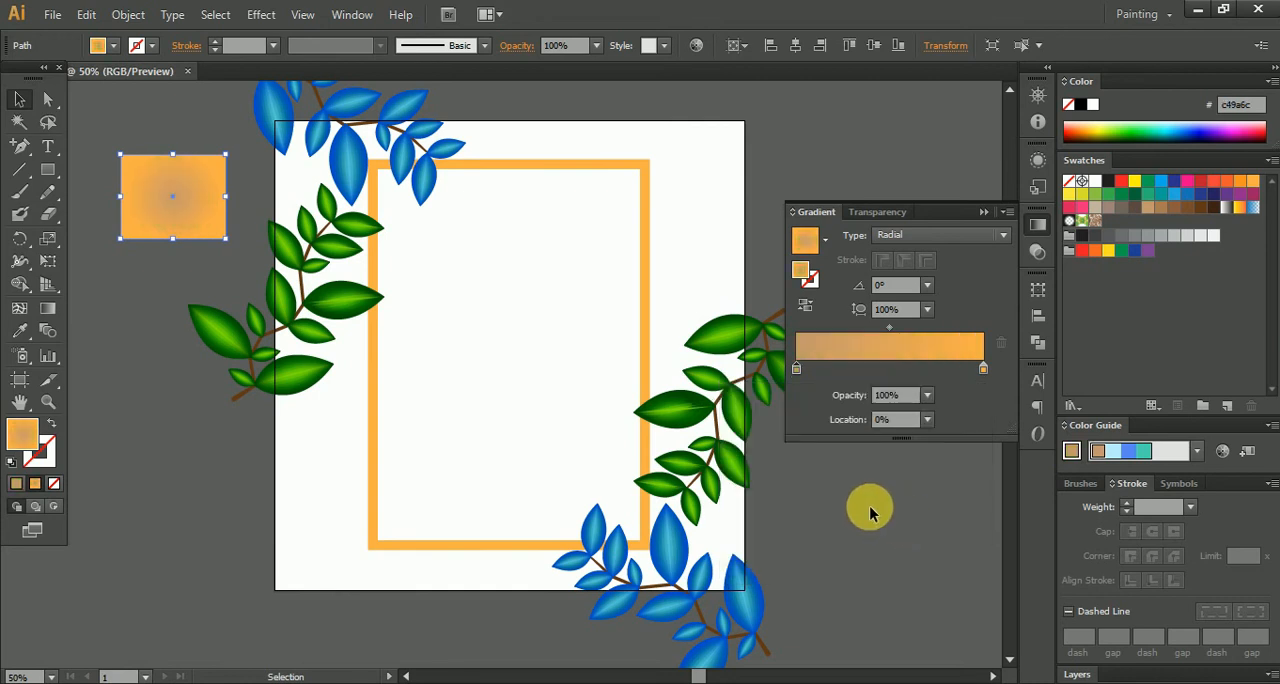
- Adjust the start stop of the small rectangle's gradient to light yellow ffff74 with R 255, G 255 and B 116
double_click(796, 371)
left_click_drag(883, 475, 938, 437)
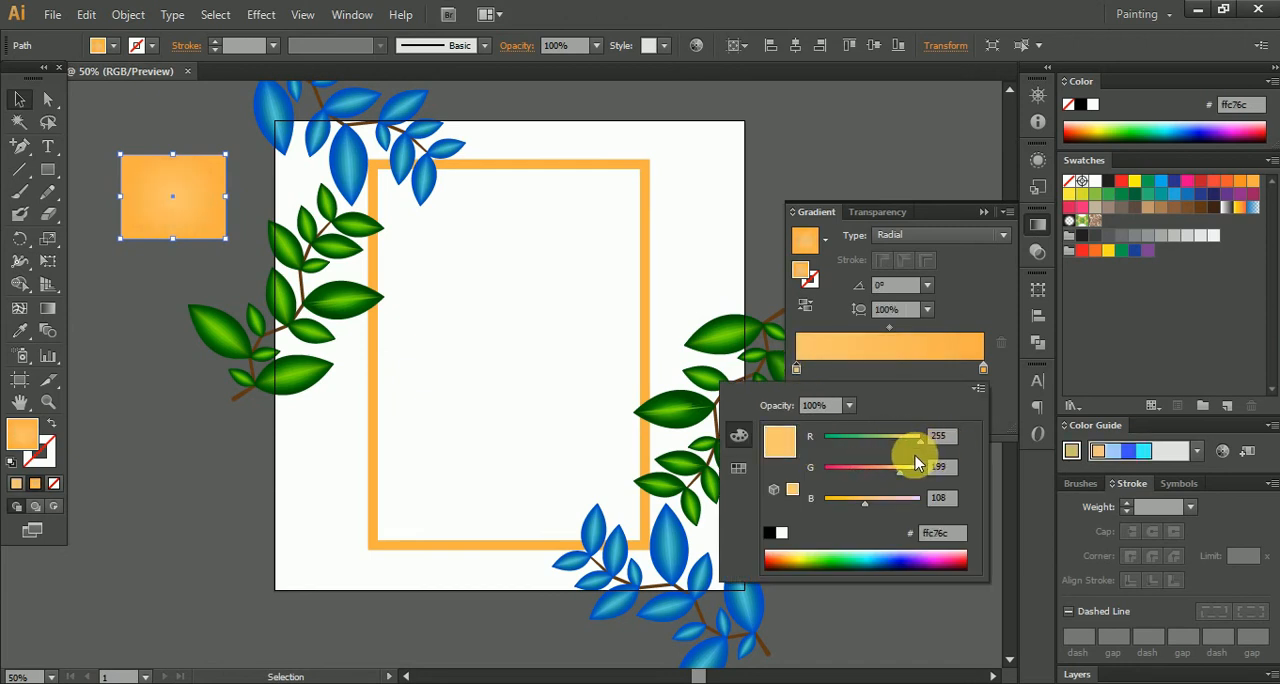
left_click_drag(866, 503, 841, 500)
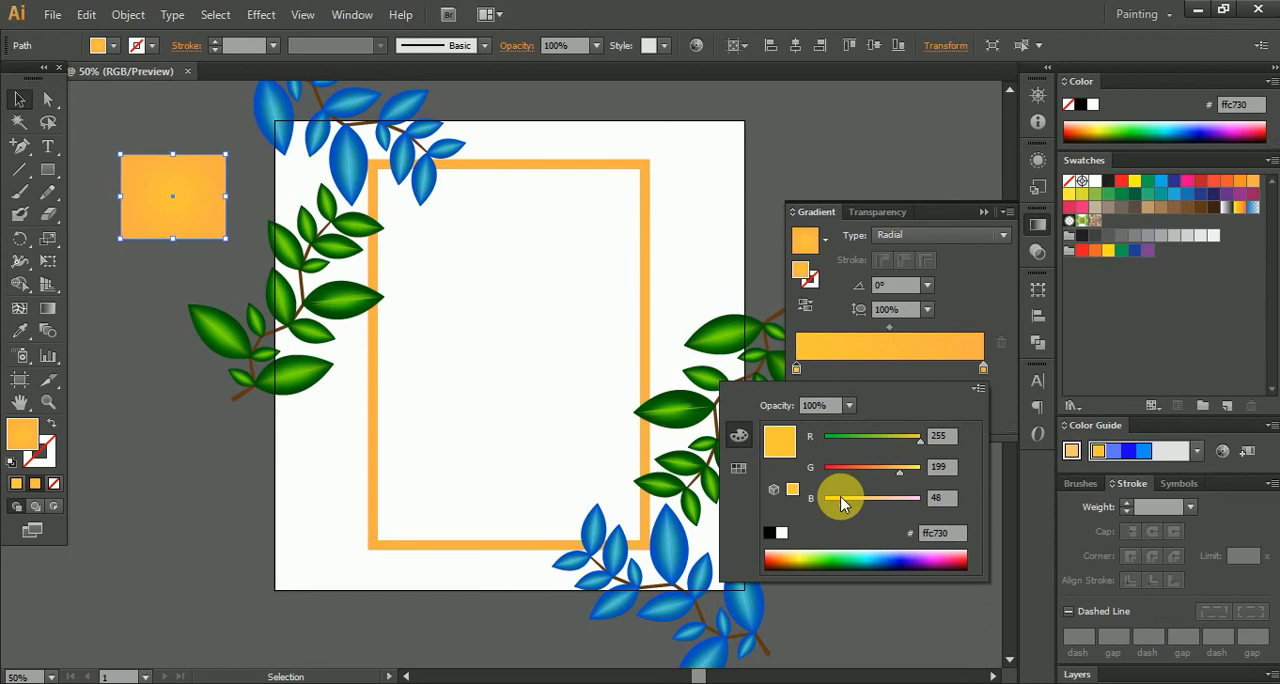
left_click(864, 503)
left_click_drag(899, 470, 943, 468)
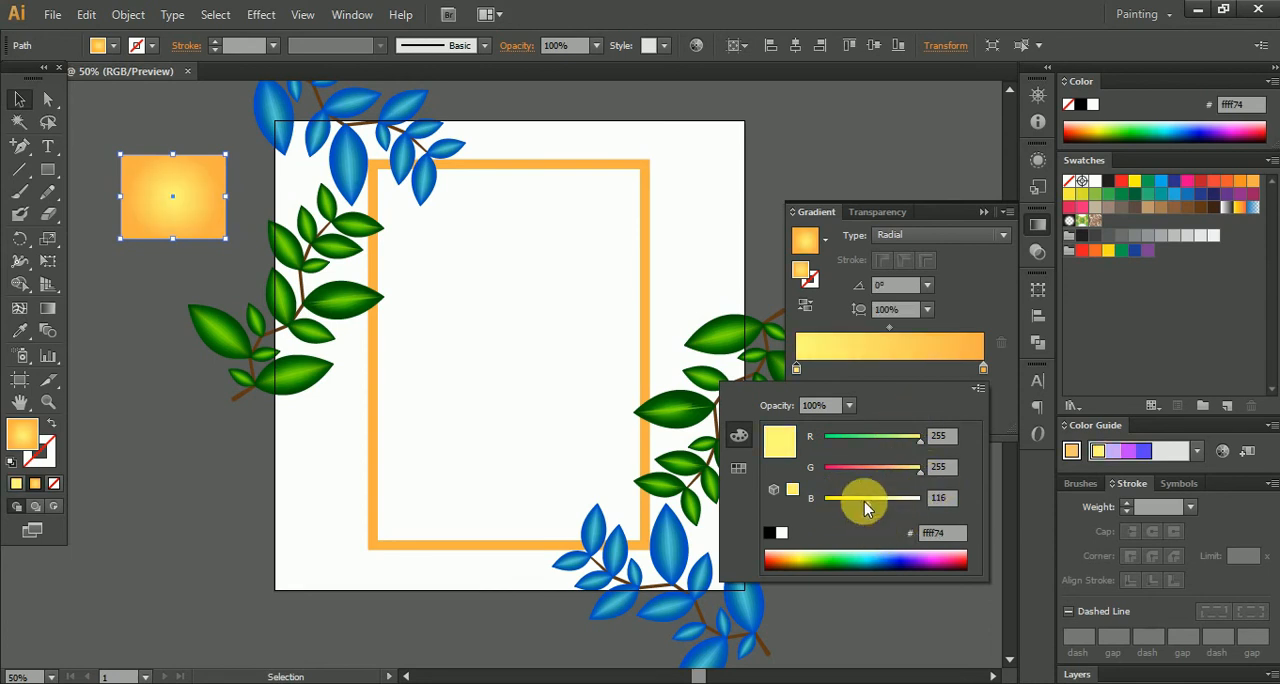
- Arrange four alternating orange and yellow stops in the small rectangle's gradient, starting with orange and ending with yellow near 97.54%
left_click(983, 368)
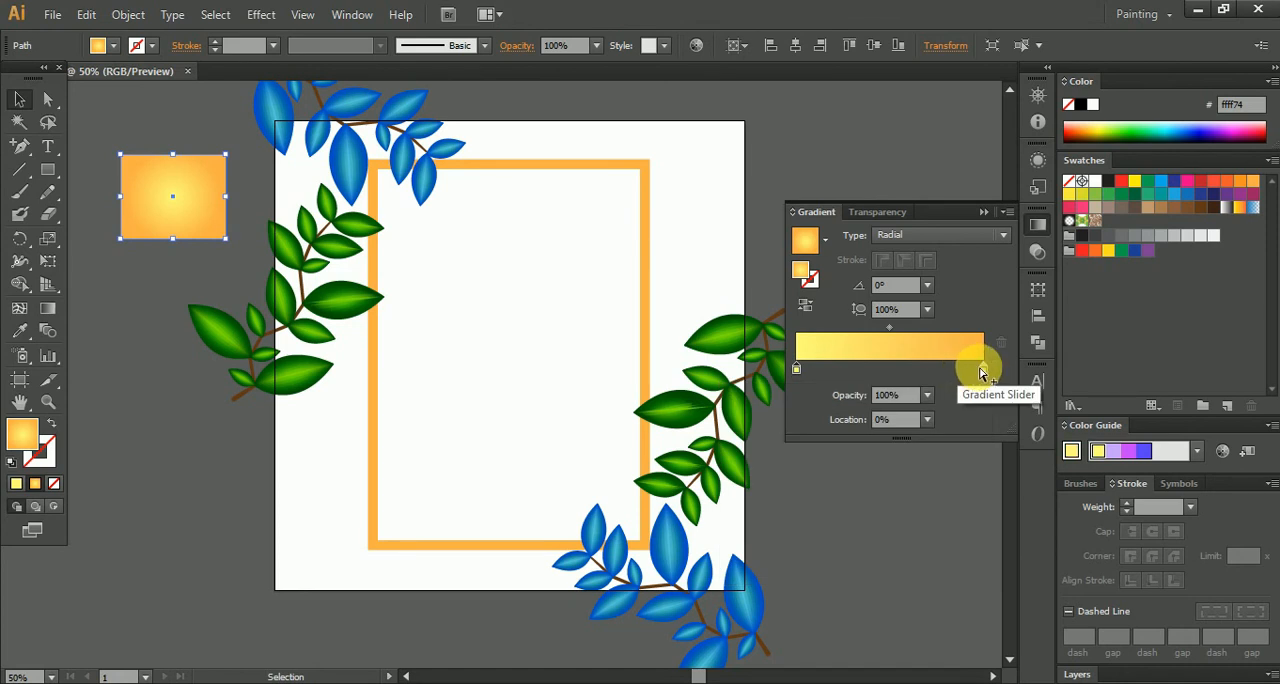
left_click_drag(965, 374, 851, 369)
left_click_drag(979, 367, 967, 366)
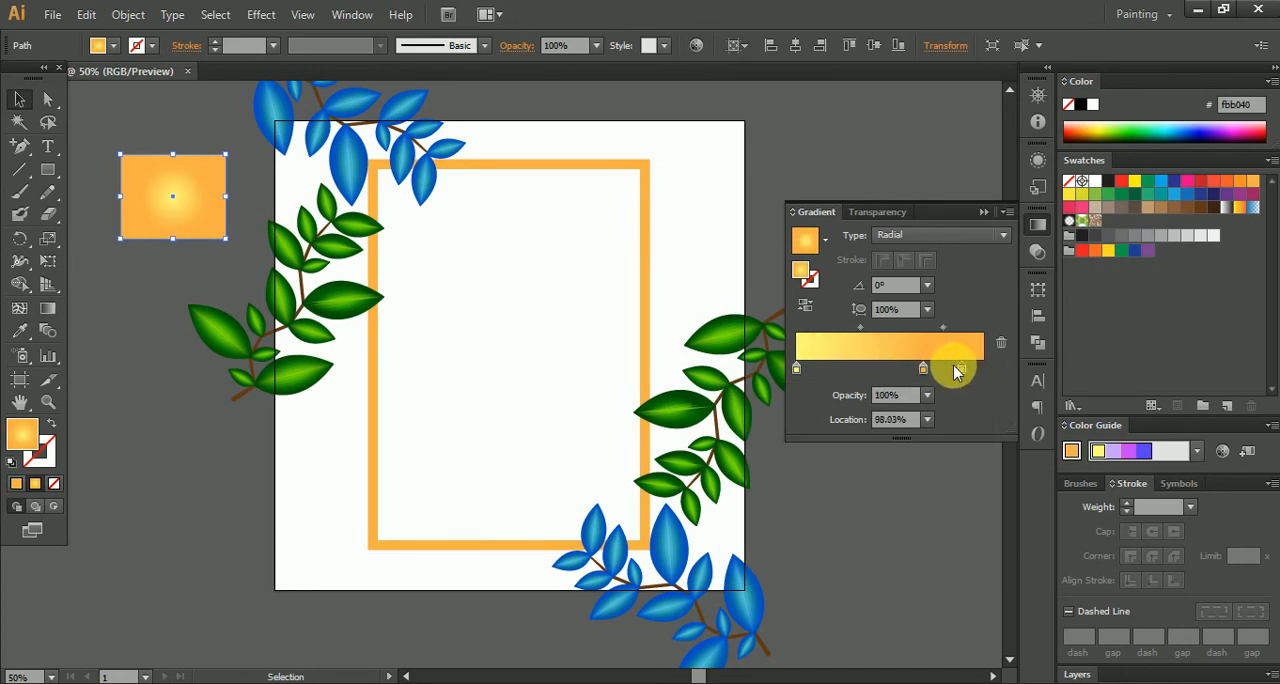
left_click_drag(838, 383, 873, 372)
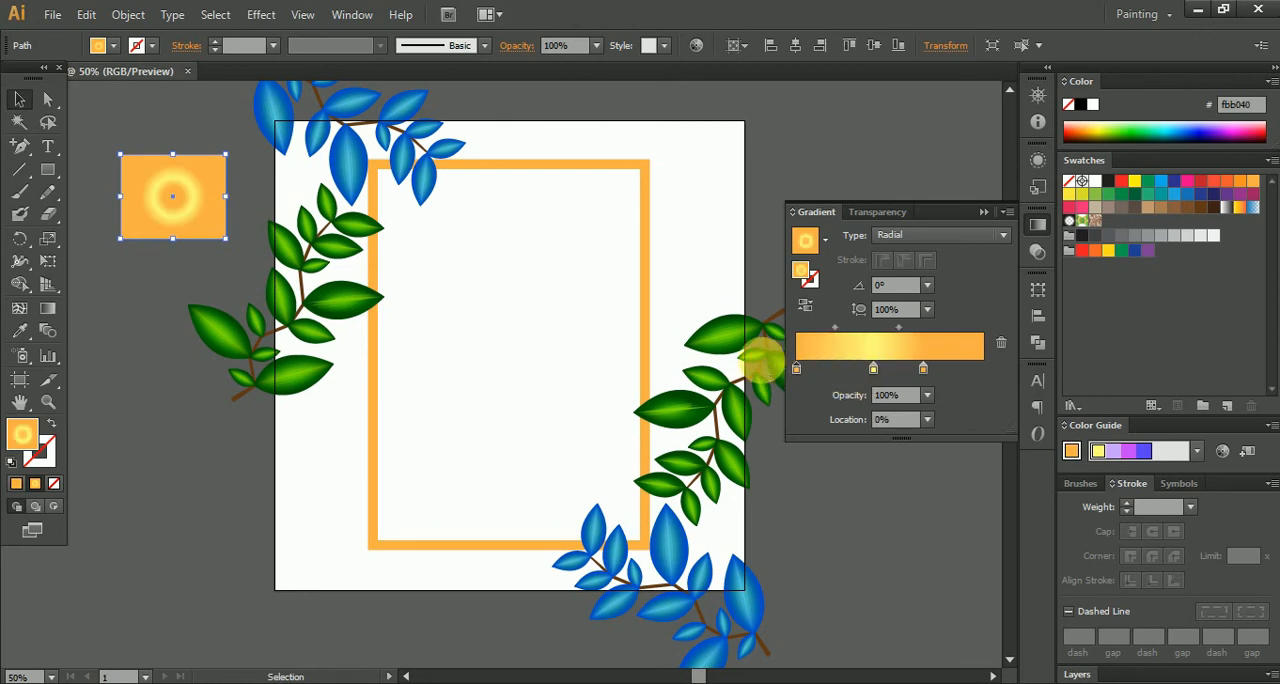
left_click(942, 371)
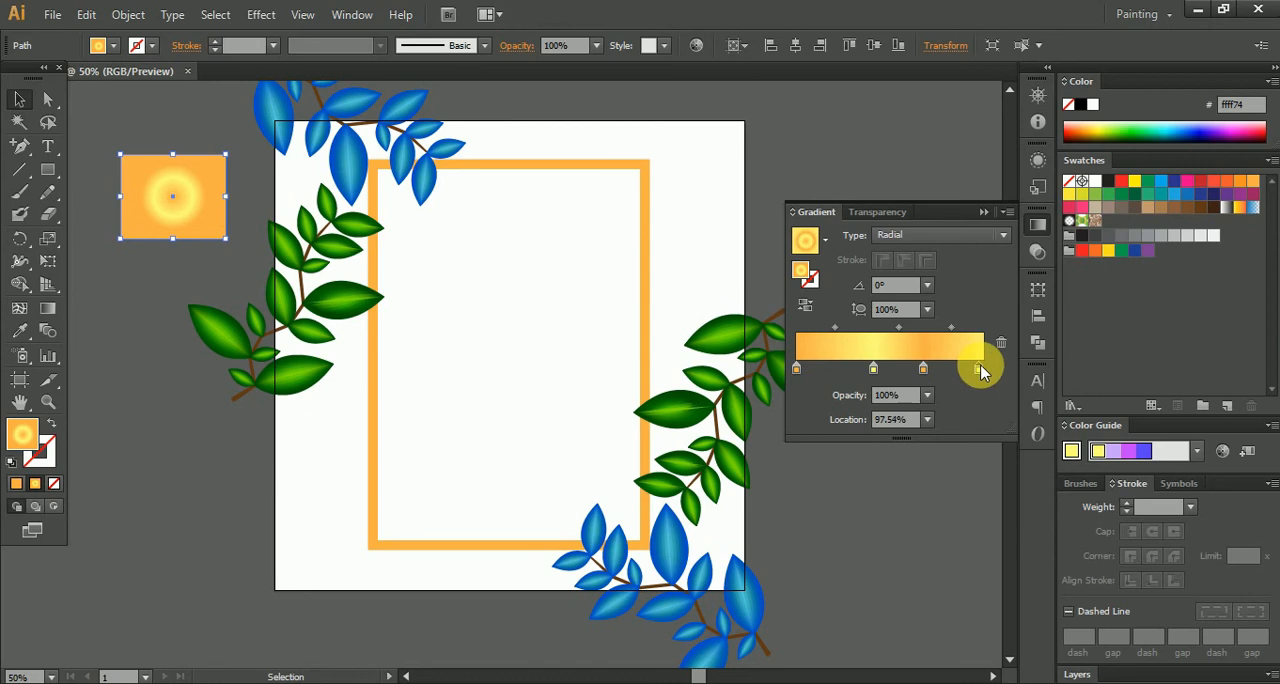
left_click(981, 213)
- Apply the small rectangle's gradient to the frame with the Eyedropper and change the frame's gradient type to Linear
left_click(642, 237)
left_click(19, 331)
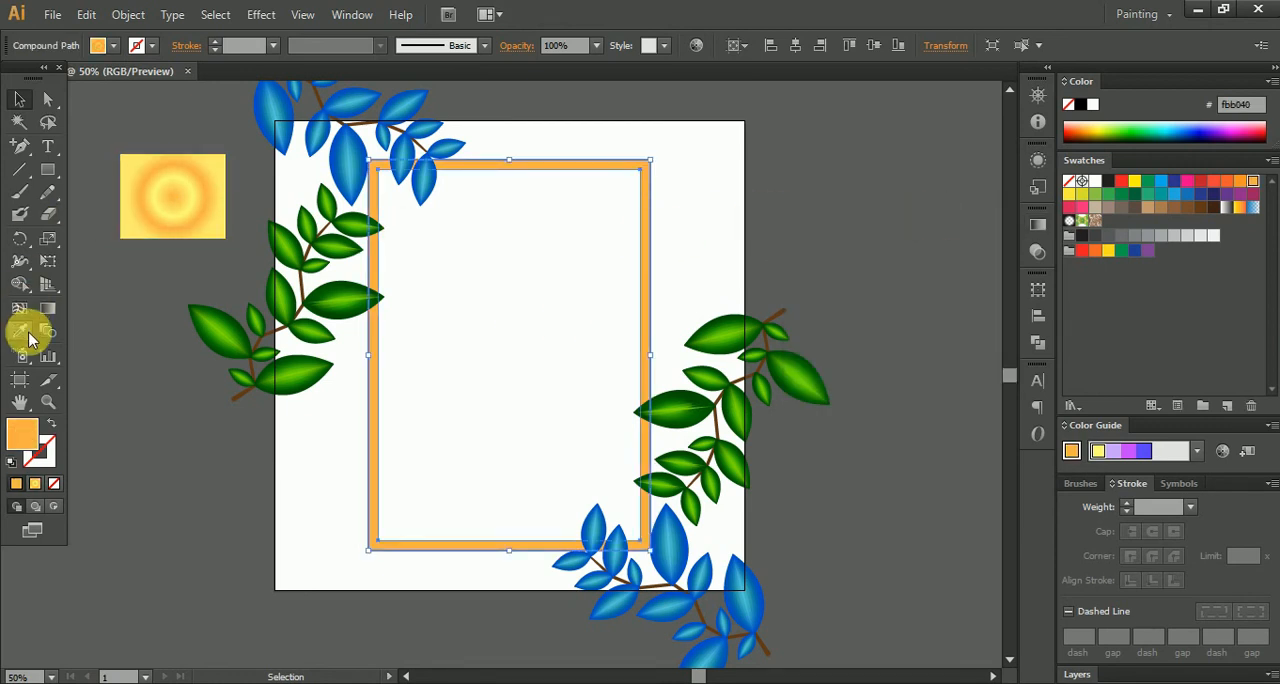
left_click(177, 203)
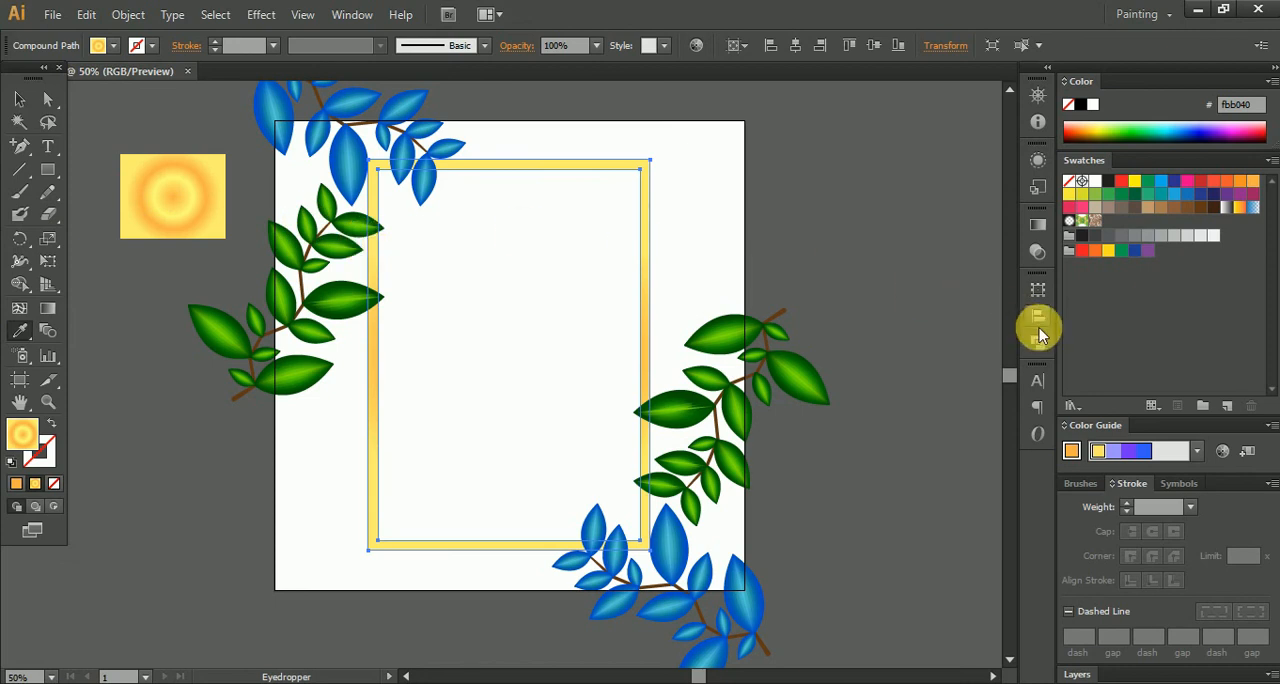
left_click(1031, 229)
left_click(970, 234)
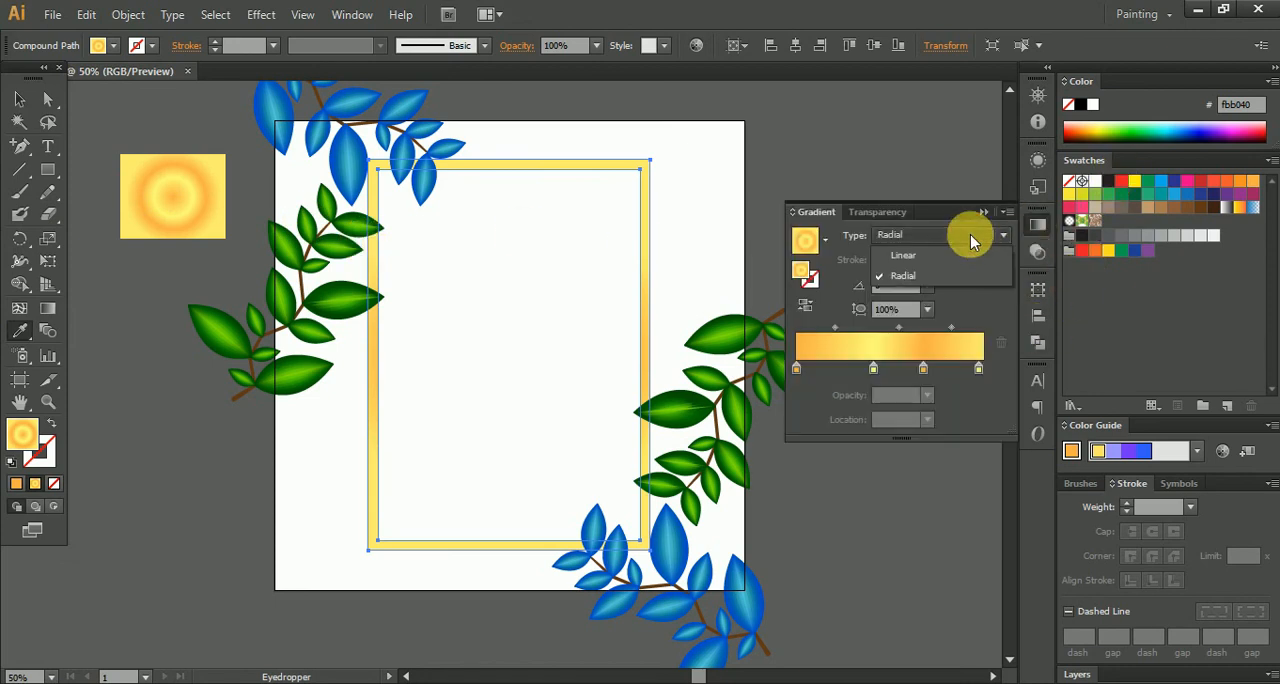
left_click(957, 253)
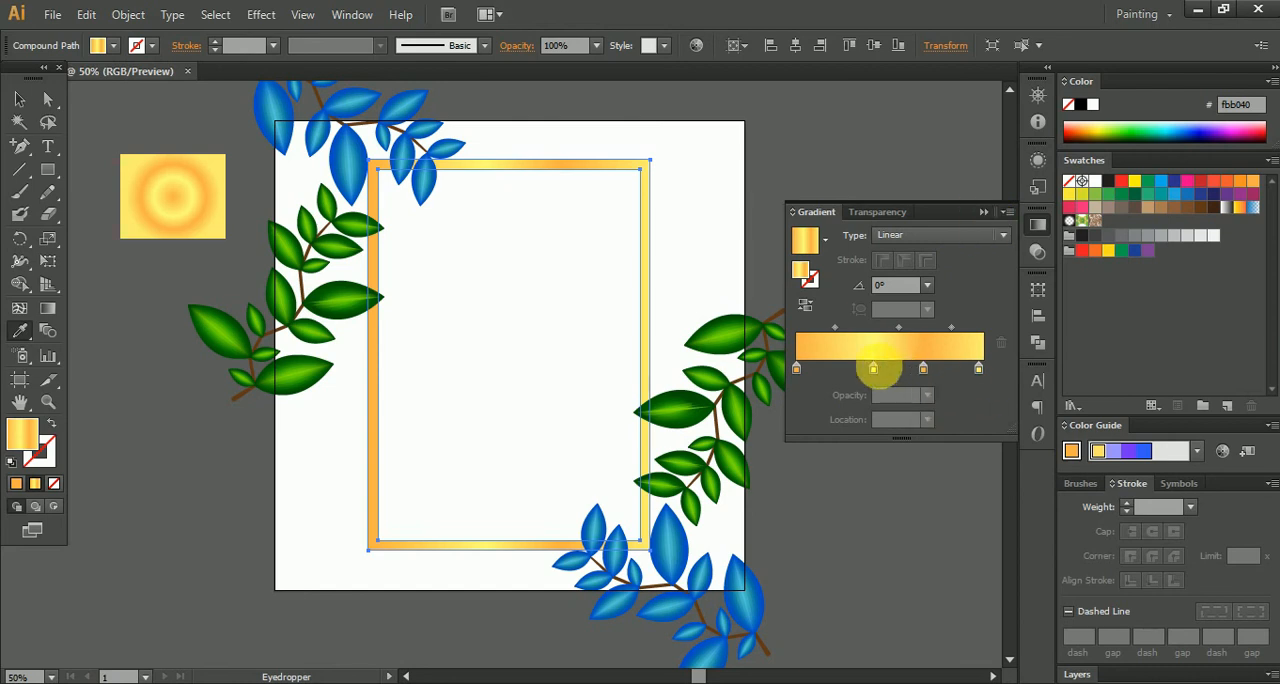
- Reduce the frame's linear gradient to orange stops at both ends and one yellow stop at 40.39%, and deselect the frame
left_click_drag(873, 368, 869, 426)
left_click_drag(921, 369, 876, 367)
left_click_drag(975, 370, 1060, 362)
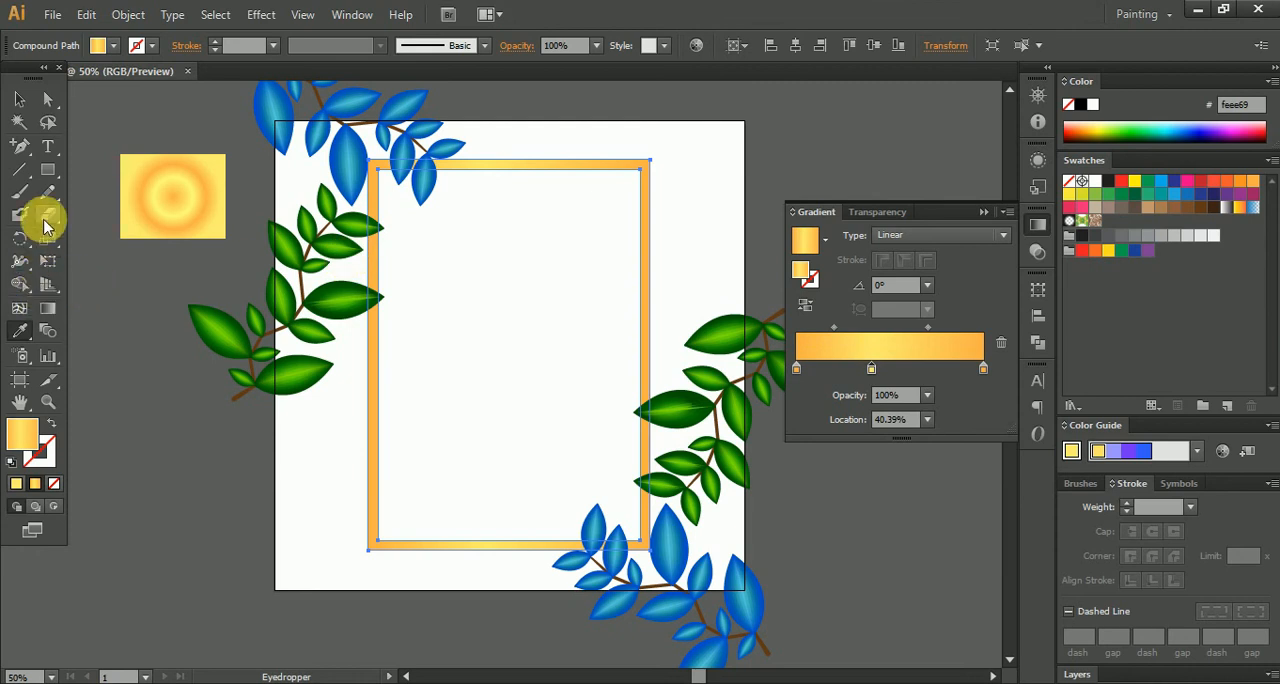
left_click(18, 101)
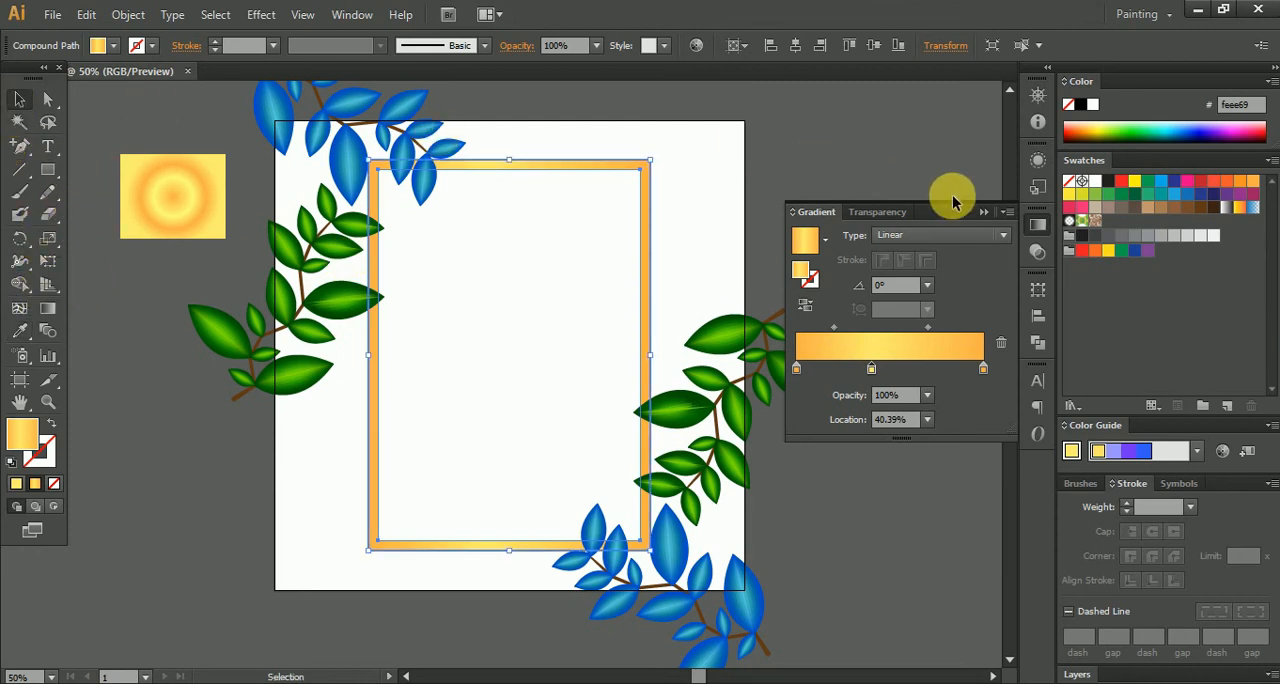
left_click(982, 216)
left_click(831, 271)
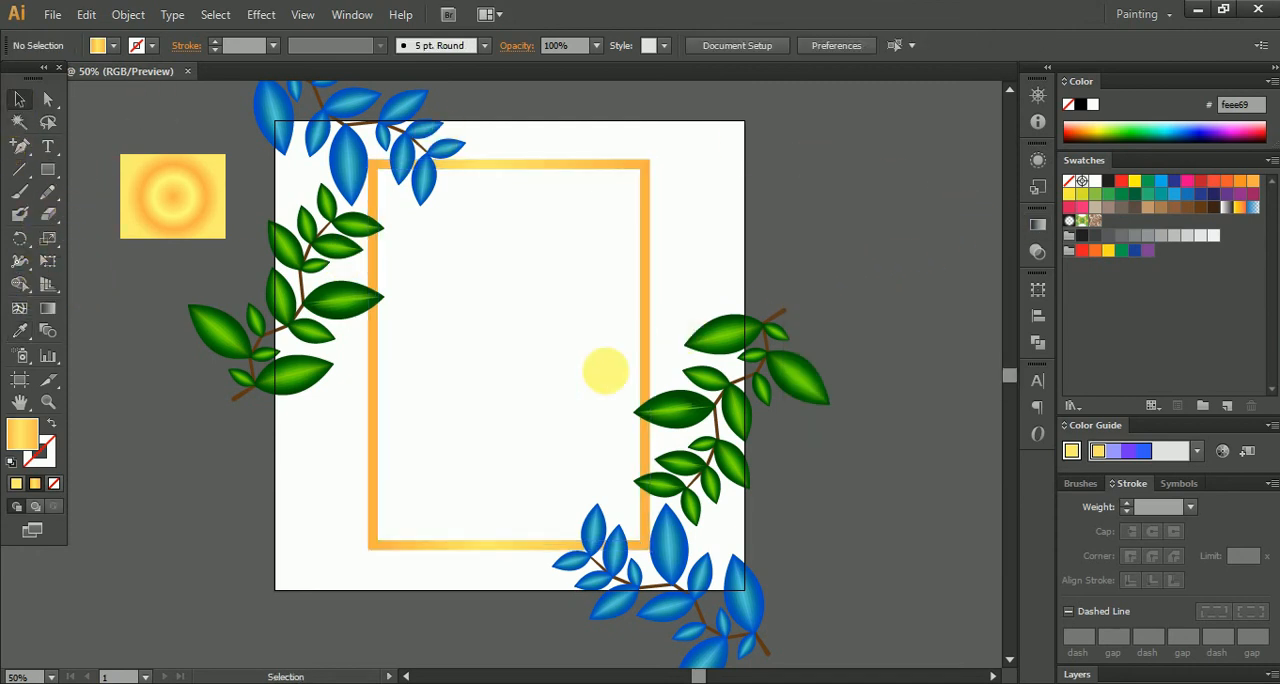
- Delete the small gradient sample rectangle outside the artboard's upper-left corner
scroll(490, 341, "up", 1)
scroll(491, 334, "down", 1)
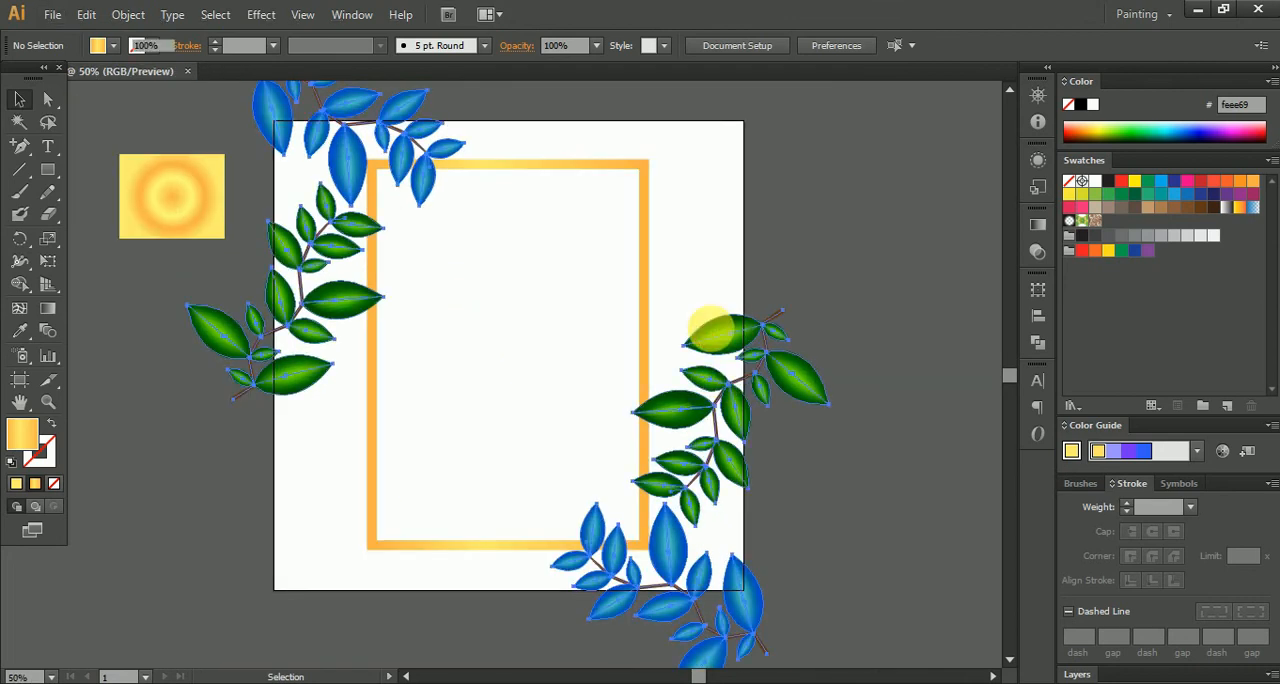
left_click(711, 333)
scroll(730, 363, "down", 2)
left_click(448, 286)
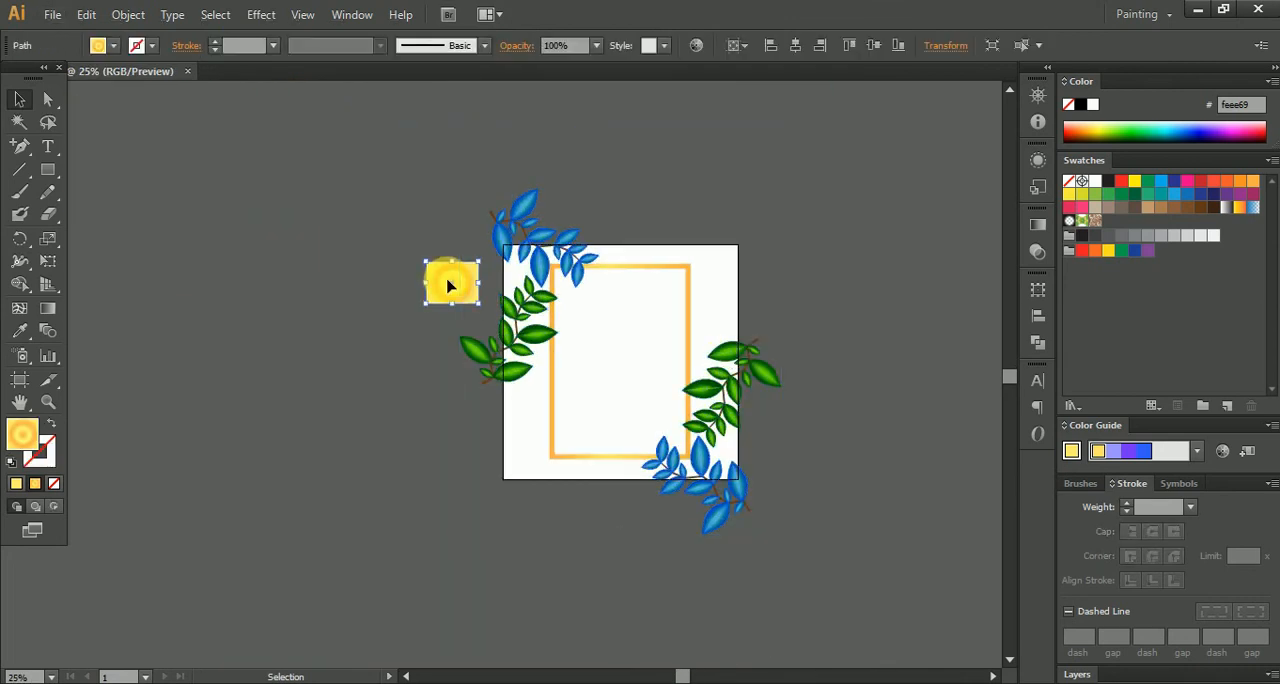
key("Delete")
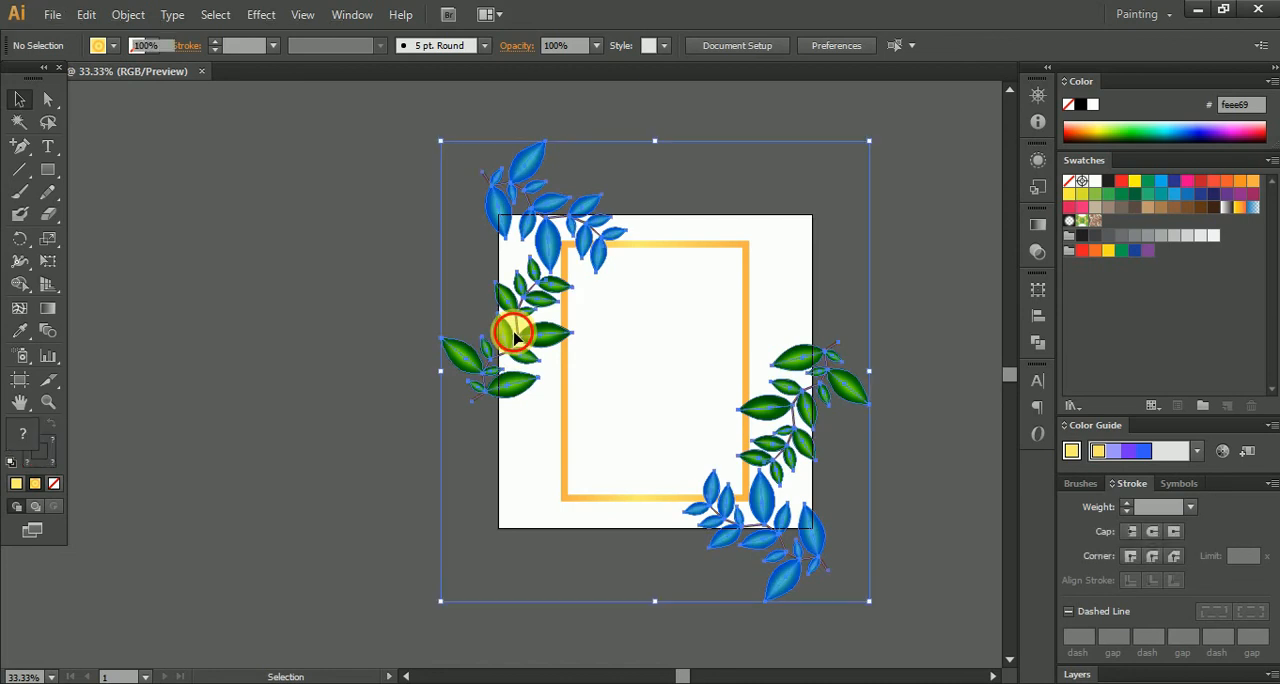
- Duplicate the upper-left plant group and enlarge the copy proportionally to about 1053 by 1477 px across the artboard
double_click(515, 338)
scroll(515, 338, "up", 1)
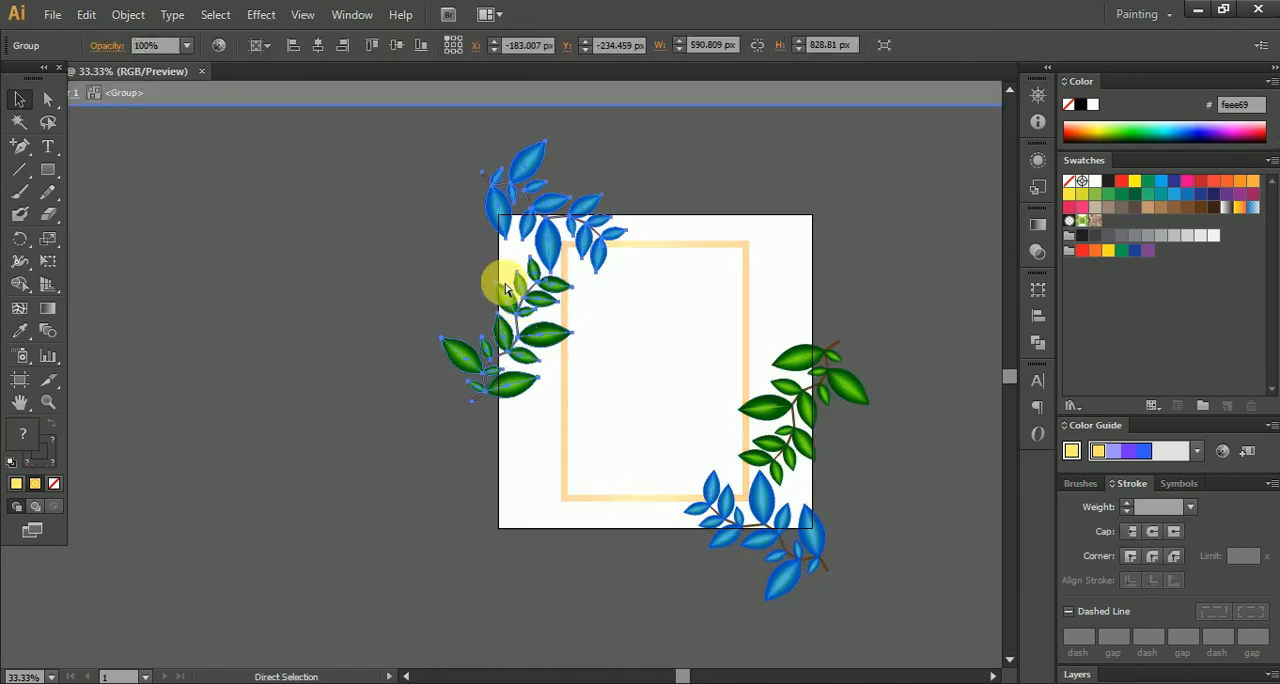
double_click(388, 252)
left_click(548, 255)
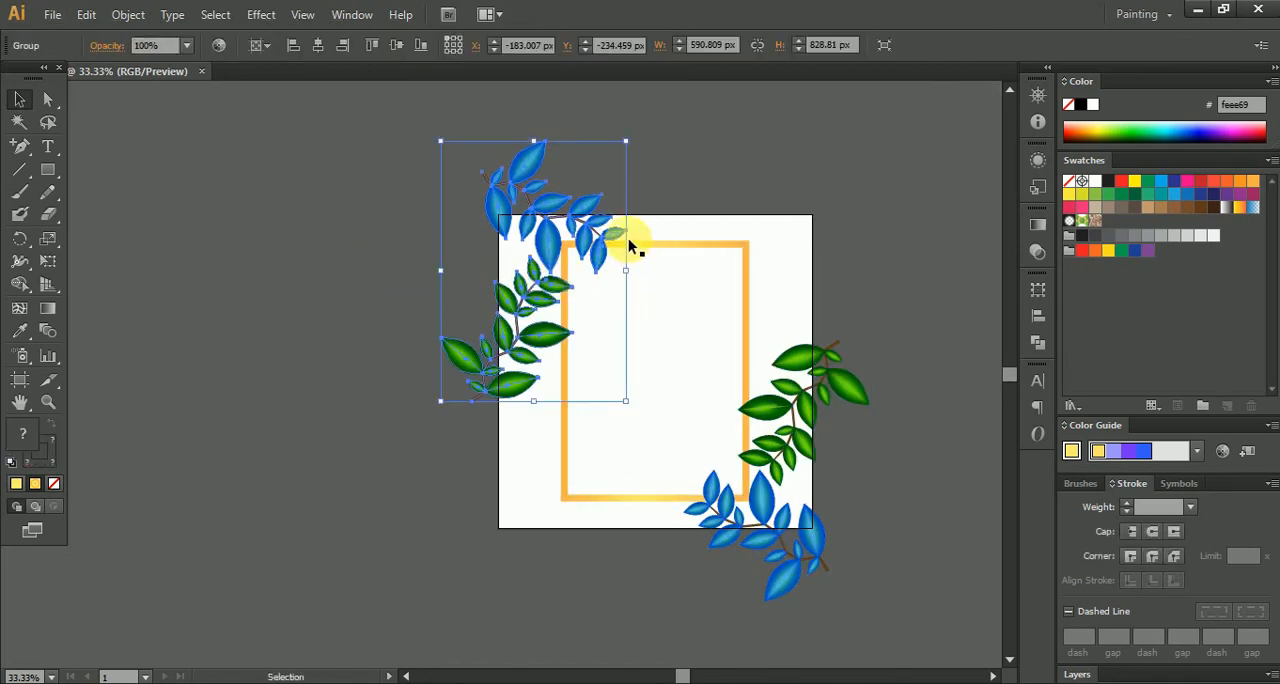
left_click_drag(628, 135, 918, 120)
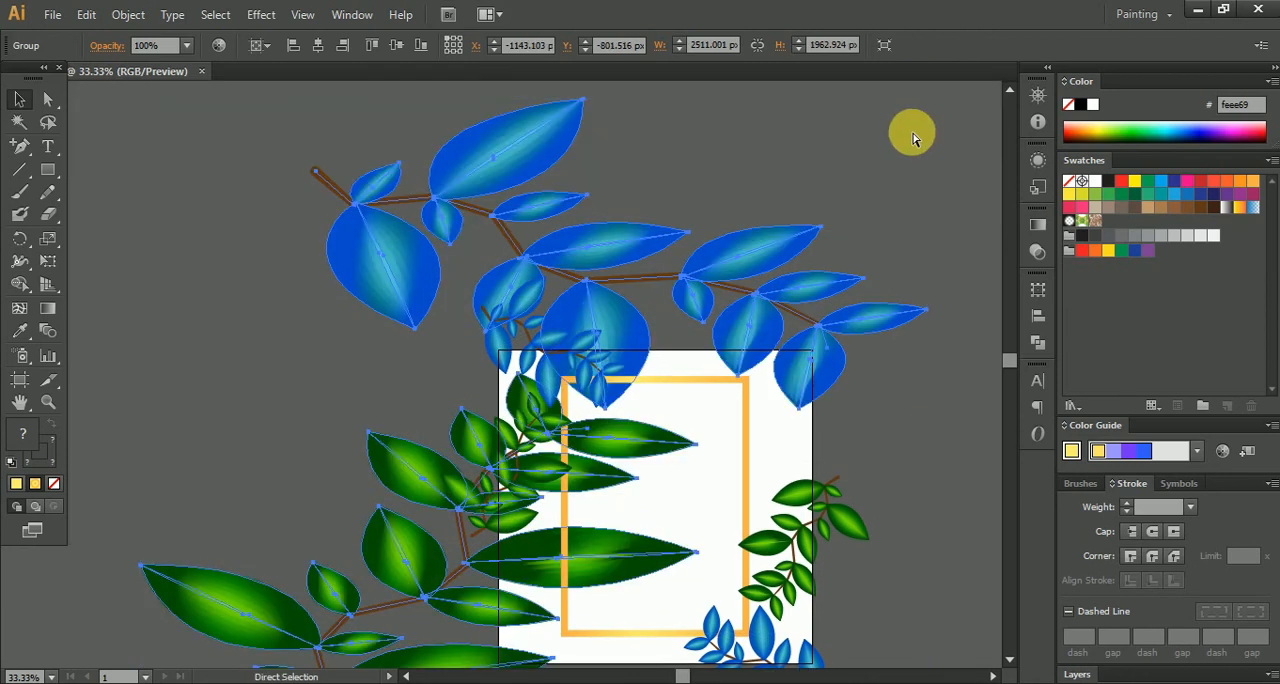
key("ctrl+z")
left_click_drag(626, 280, 736, 382)
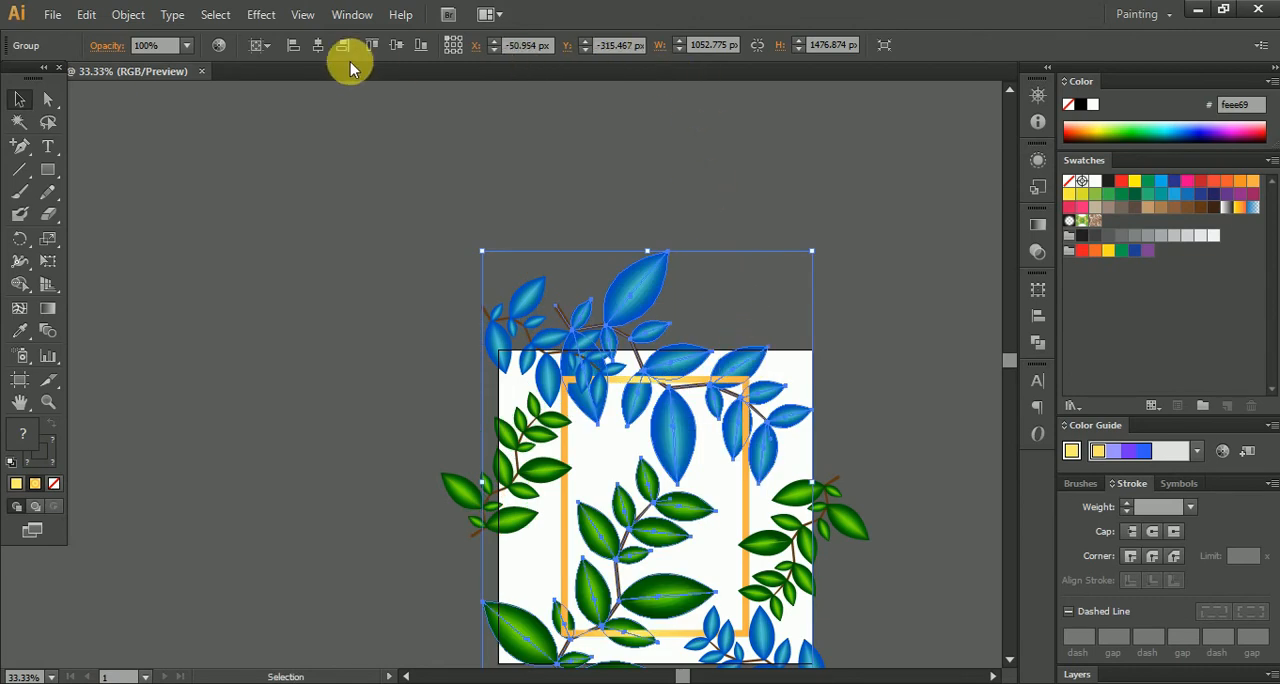
- Lower the enlarged plant copy's opacity to 20% and deselect it
left_click(186, 45)
left_click(206, 118)
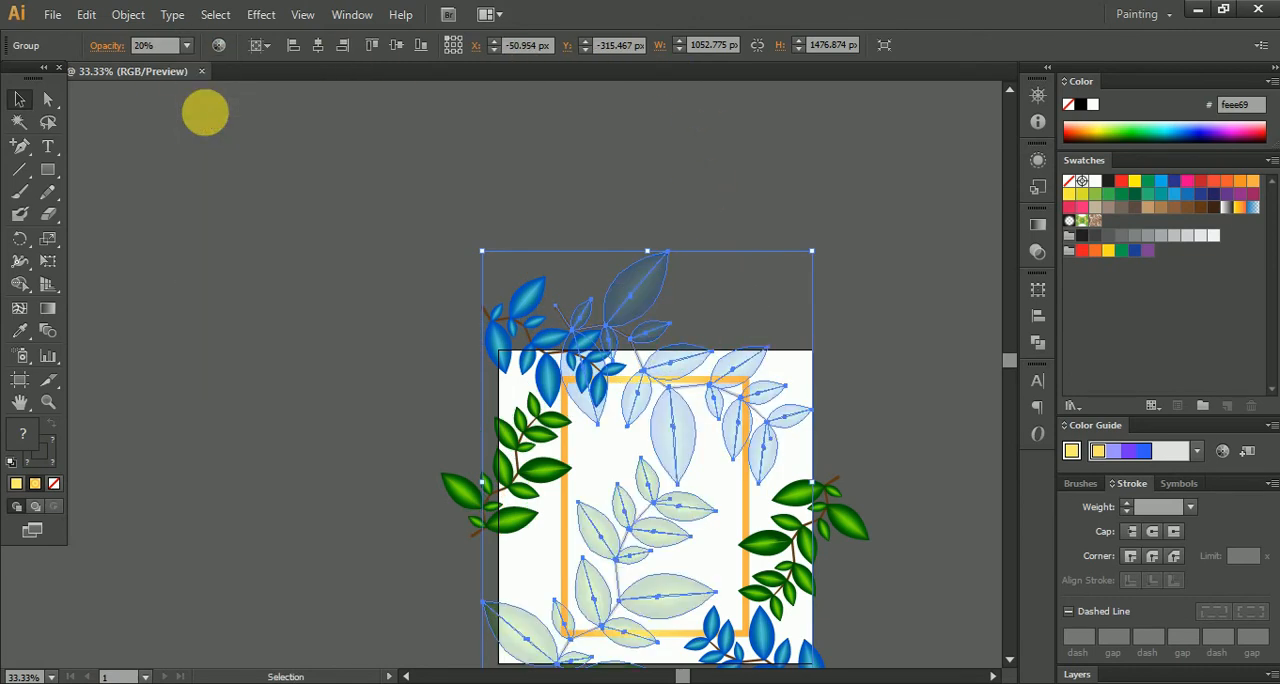
left_click(314, 265)
key("space")
left_click_drag(672, 303, 503, 162)
scroll(539, 352, "up", 3)
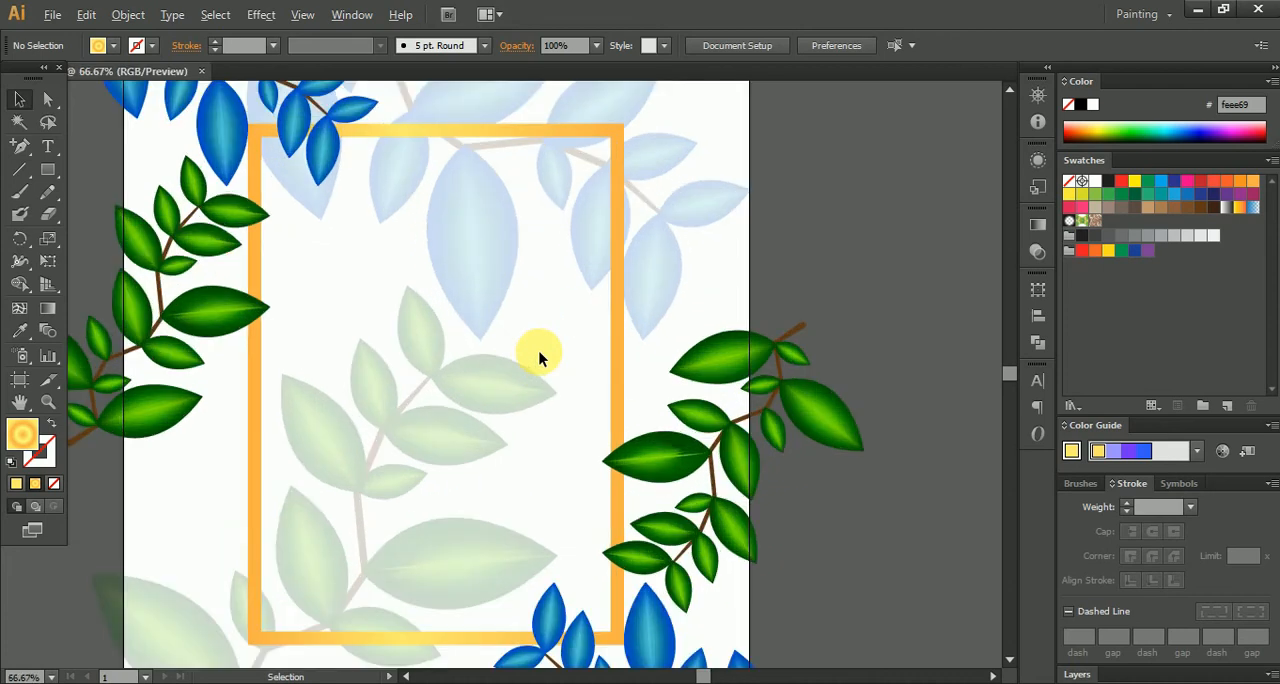
- Centre the faded plant copy horizontally and vertically on the artboard and deselect it
scroll(539, 351, "down", 2)
left_click(620, 277)
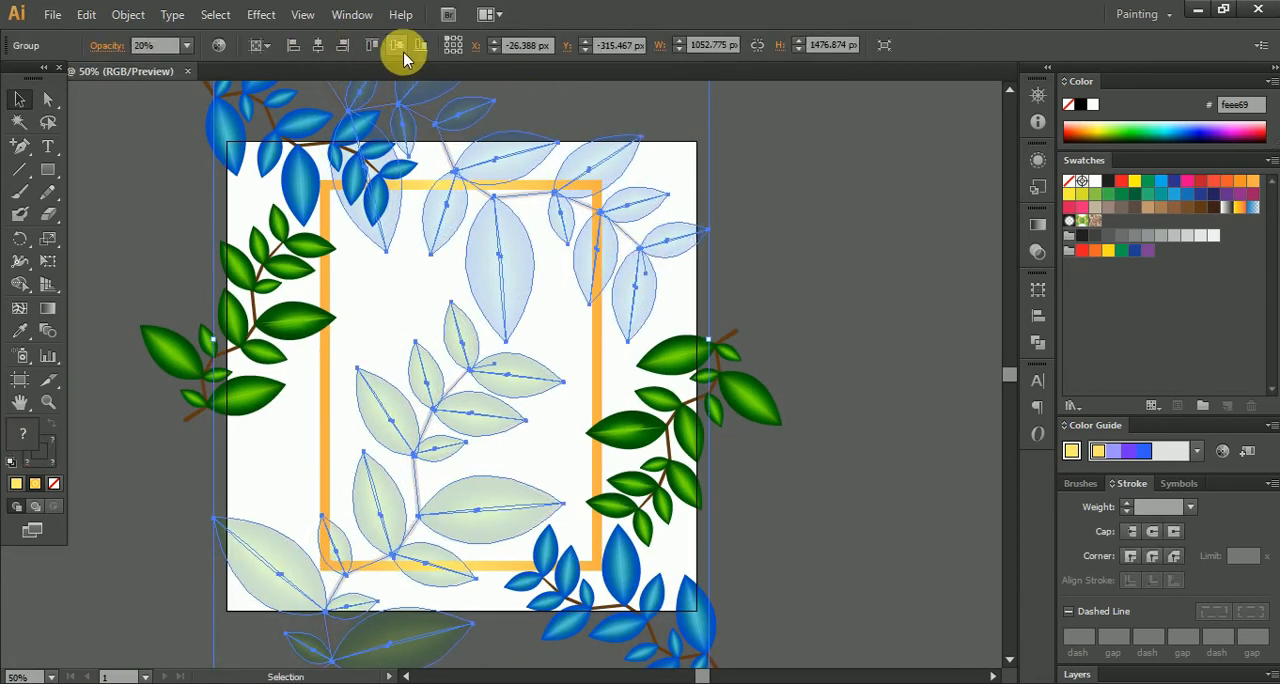
left_click(890, 252)
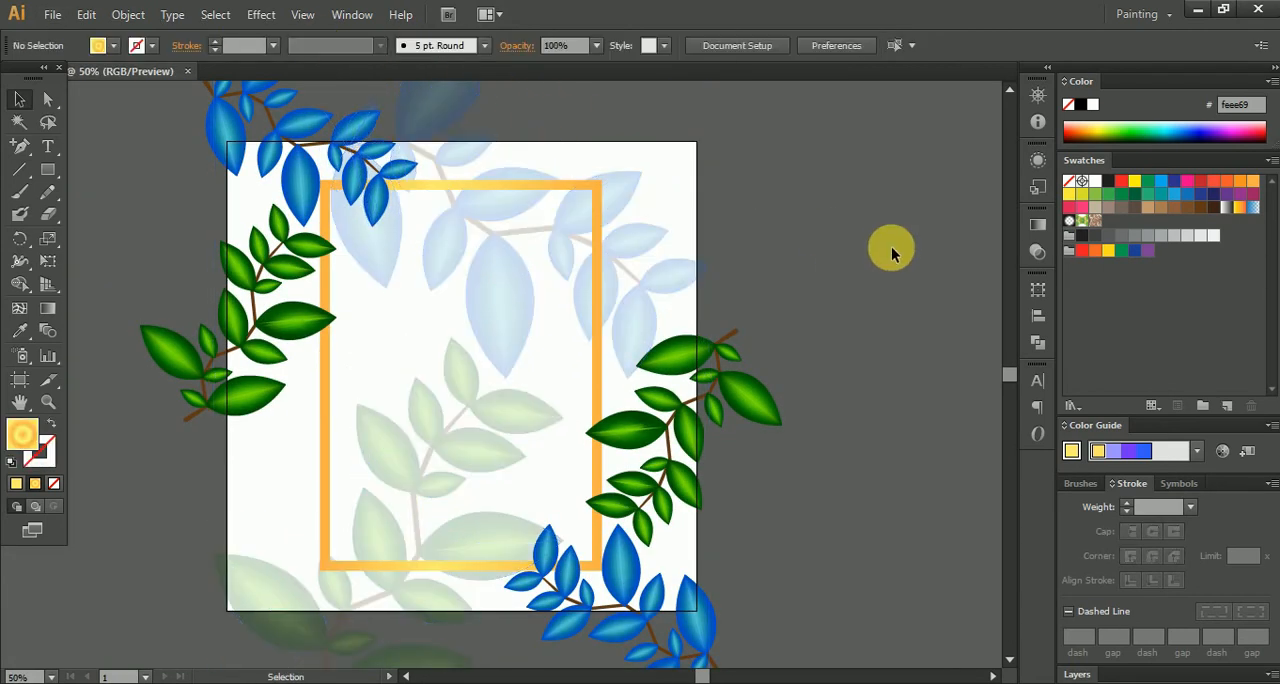
- Draw a narrow vertical rectangle about 82 by 784 px with the frame's golden gradient and place it outside the artboard's right side
left_click(533, 189)
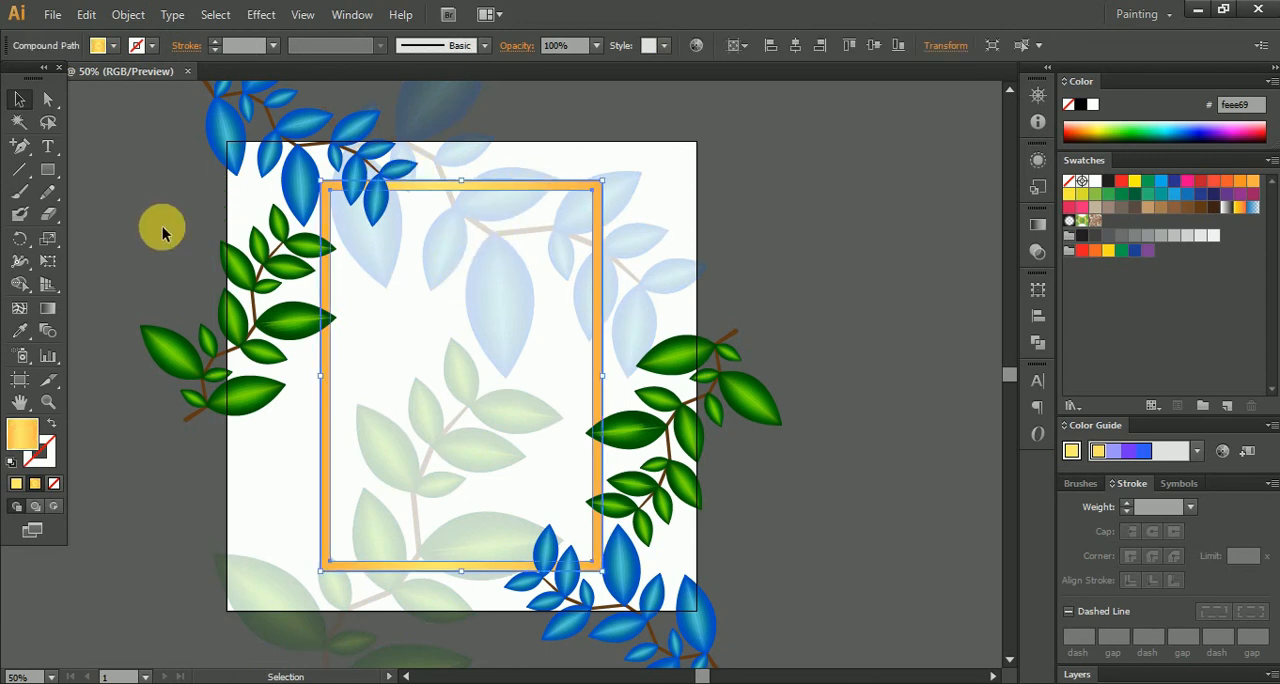
left_click(48, 170)
left_click_drag(817, 153, 858, 528)
key("ctrl+z")
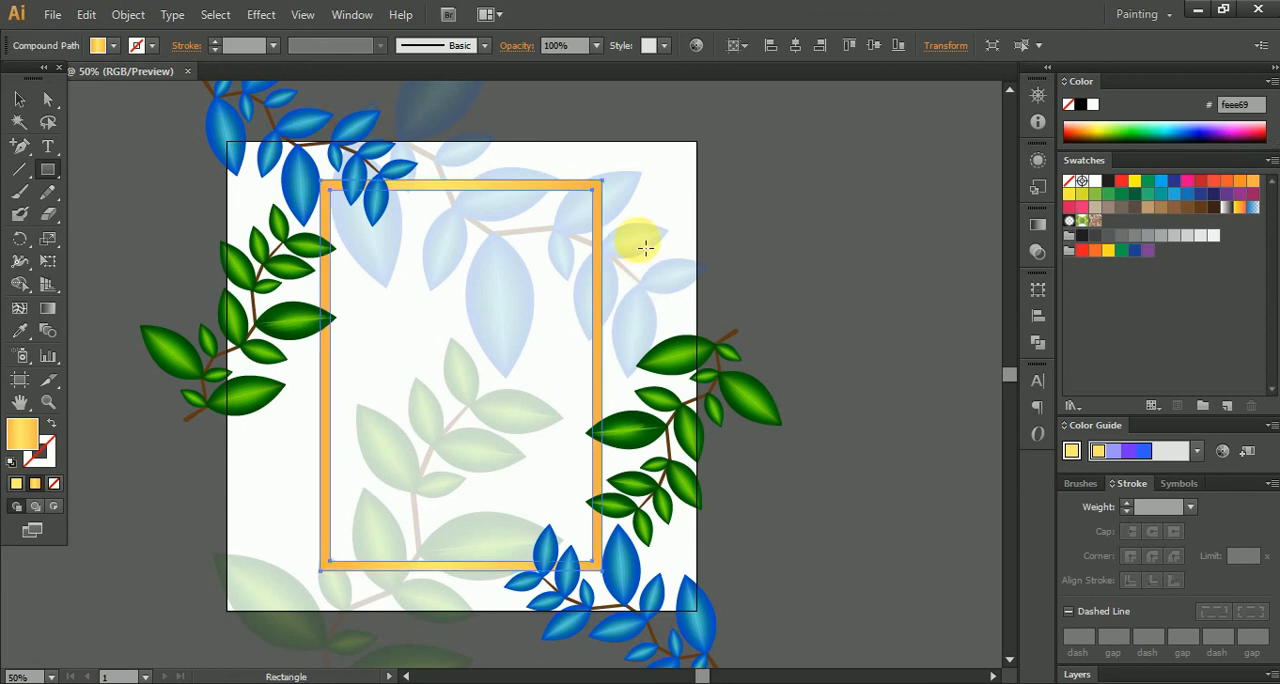
left_click_drag(592, 188, 630, 557)
left_click(18, 100)
left_click_drag(635, 348, 928, 335)
- Add a central gradient mesh point to the rectangle and set every mesh point except the left-middle one to 0% opacity
left_click(20, 310)
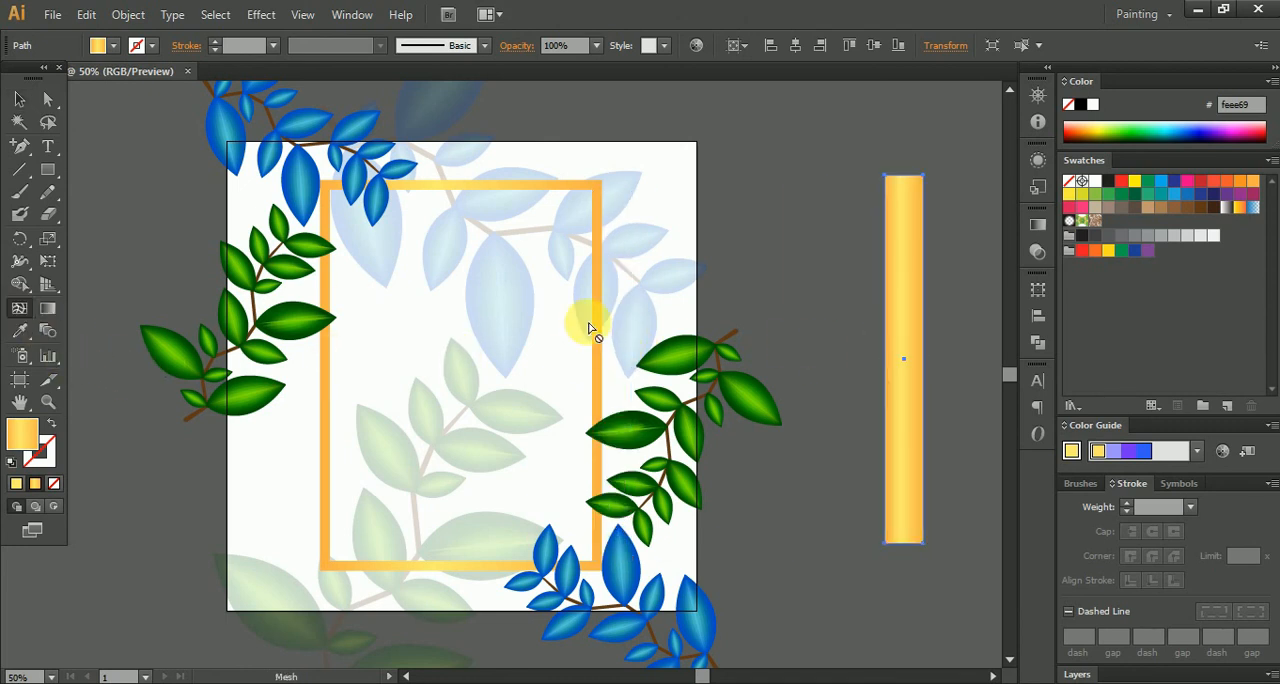
left_click(905, 362)
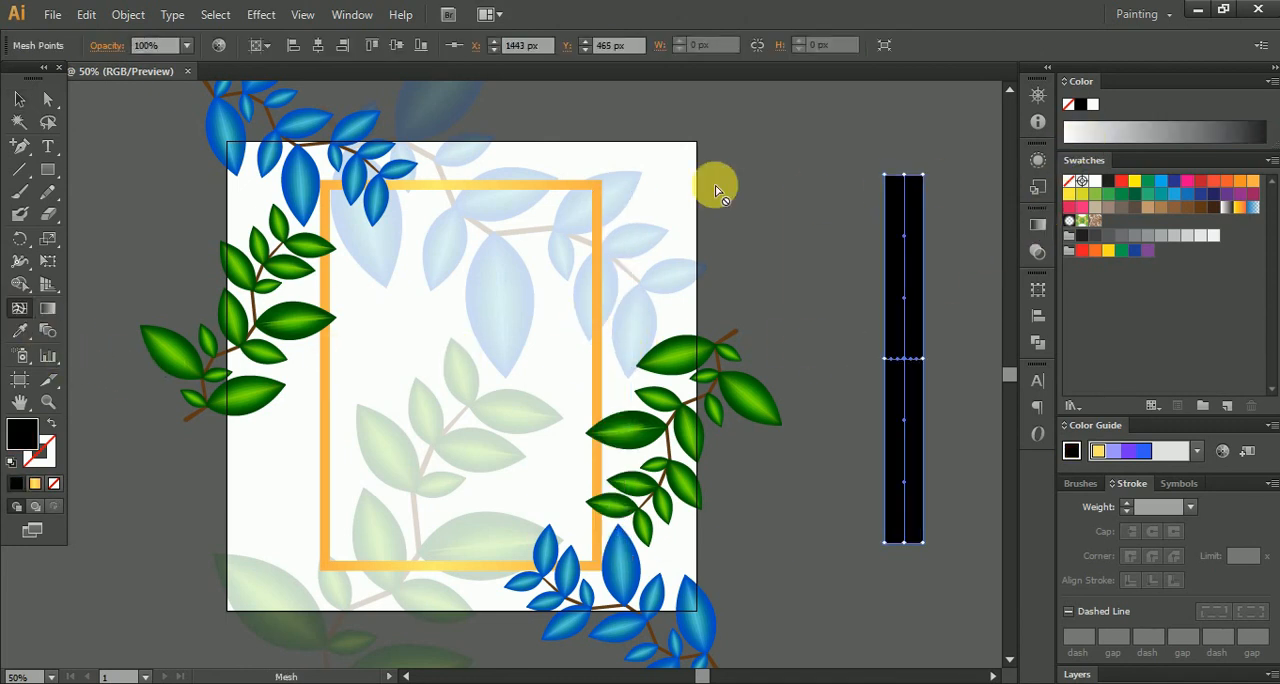
scroll(814, 251, "right", 3)
left_click(47, 122)
mouse_move(723, 285)
left_mouse_down()
mouse_move(641, 201)
mouse_move(737, 104)
mouse_move(908, 408)
mouse_move(822, 597)
mouse_move(662, 558)
mouse_move(684, 442)
mouse_move(729, 358)
mouse_move(734, 322)
mouse_move(706, 252)
left_mouse_up()
left_click(188, 47)
left_click(202, 72)
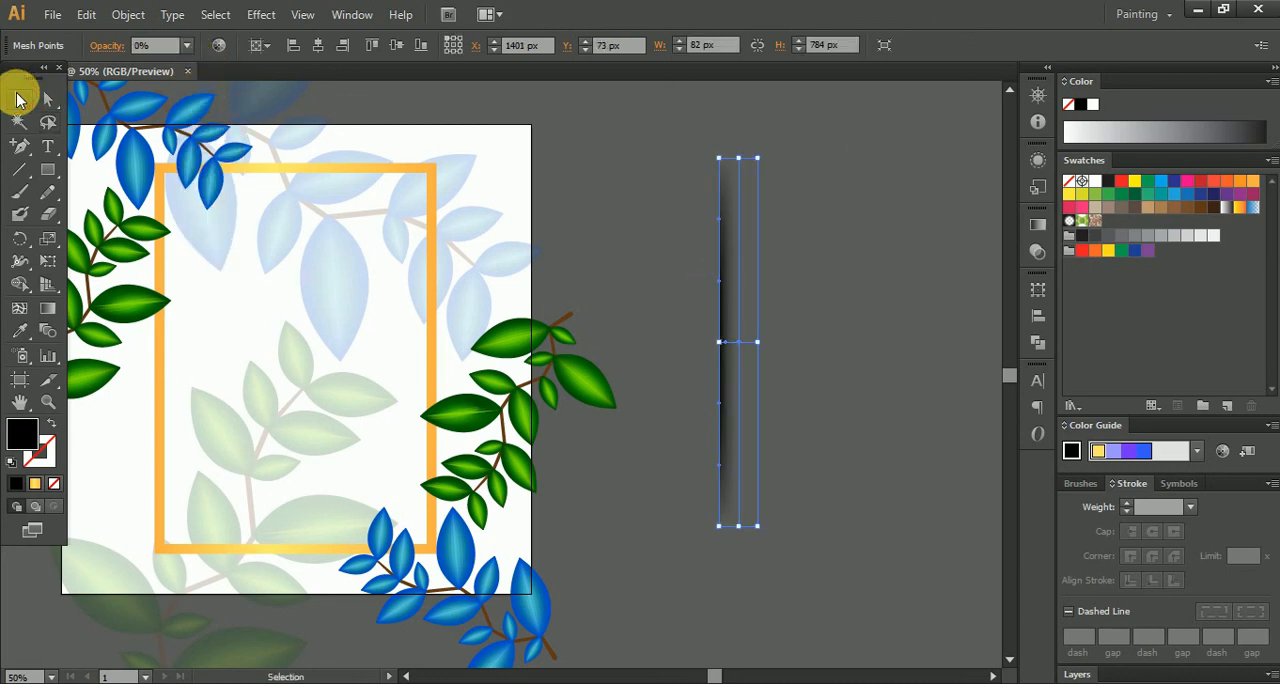
- Set the shadow mesh's blend mode to Darken and its opacity to 50%
left_click(643, 188)
left_click(717, 286)
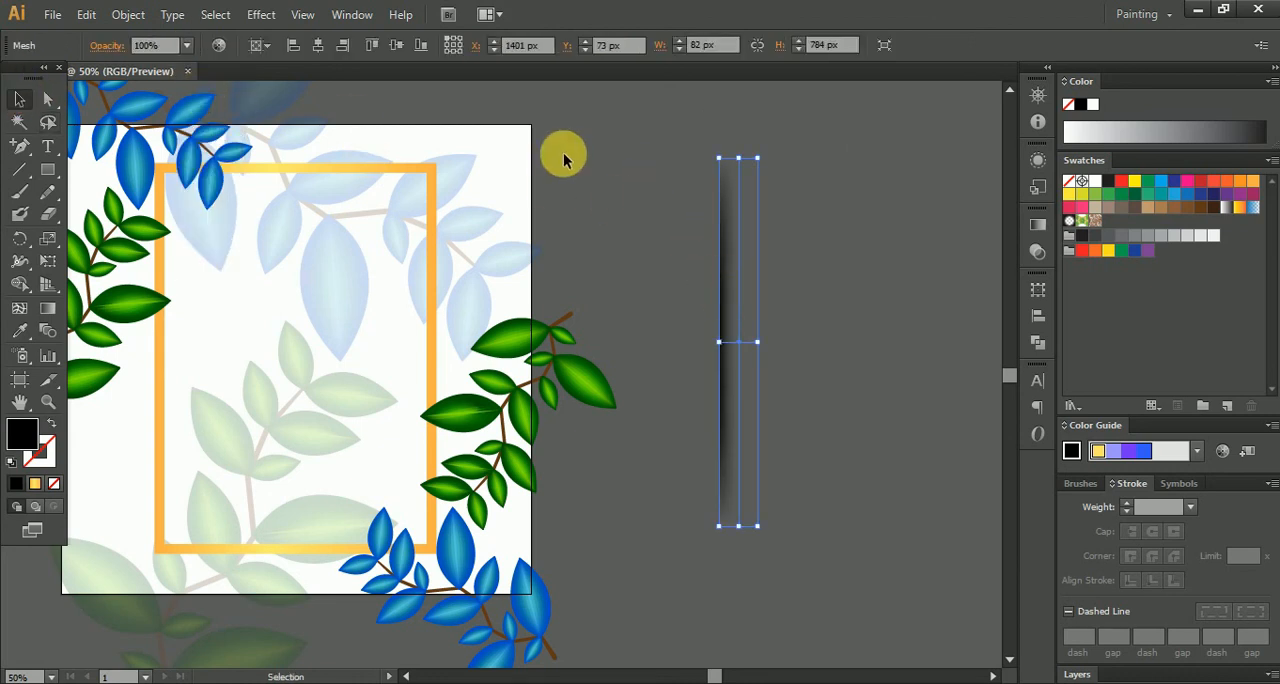
left_click(110, 44)
left_click(60, 76)
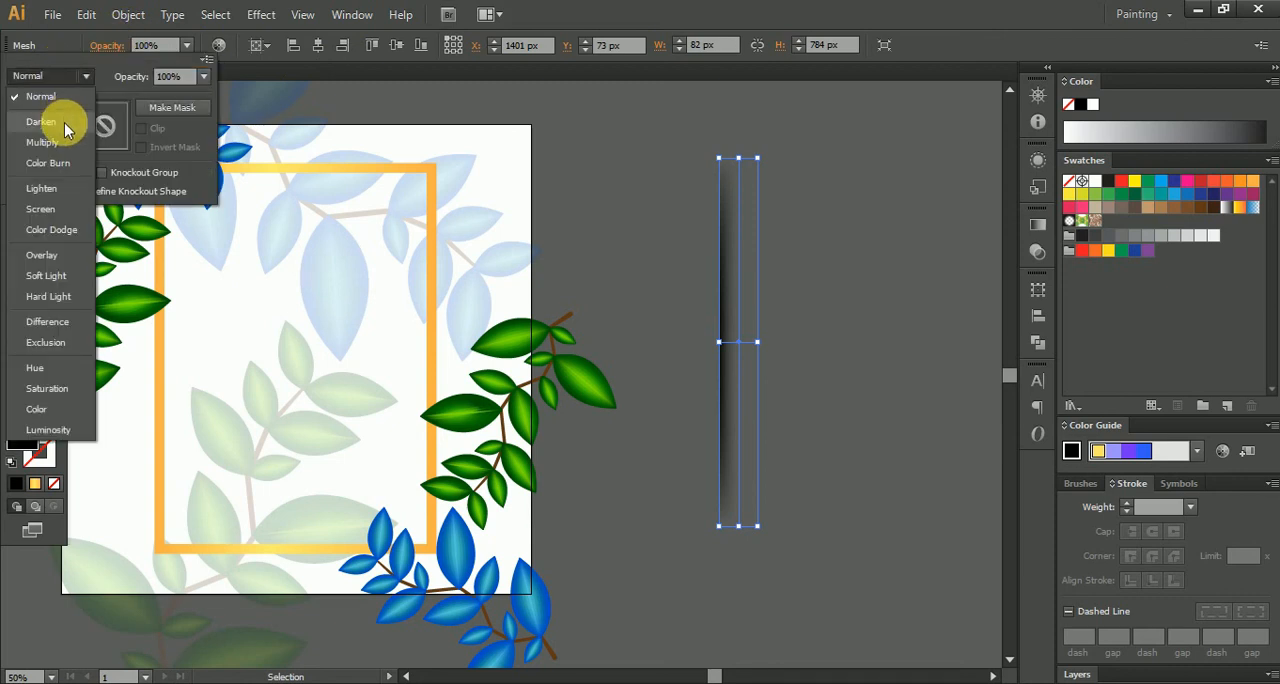
left_click(64, 122)
left_click(735, 310)
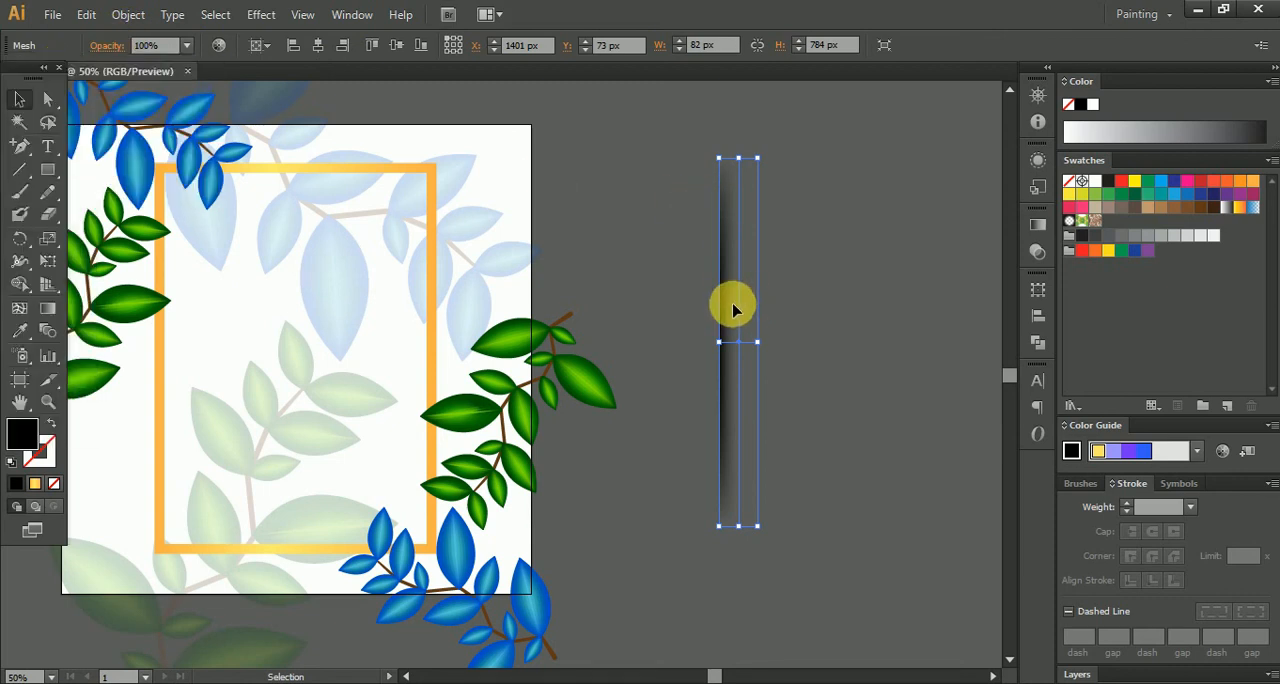
left_click(185, 44)
left_click(222, 162)
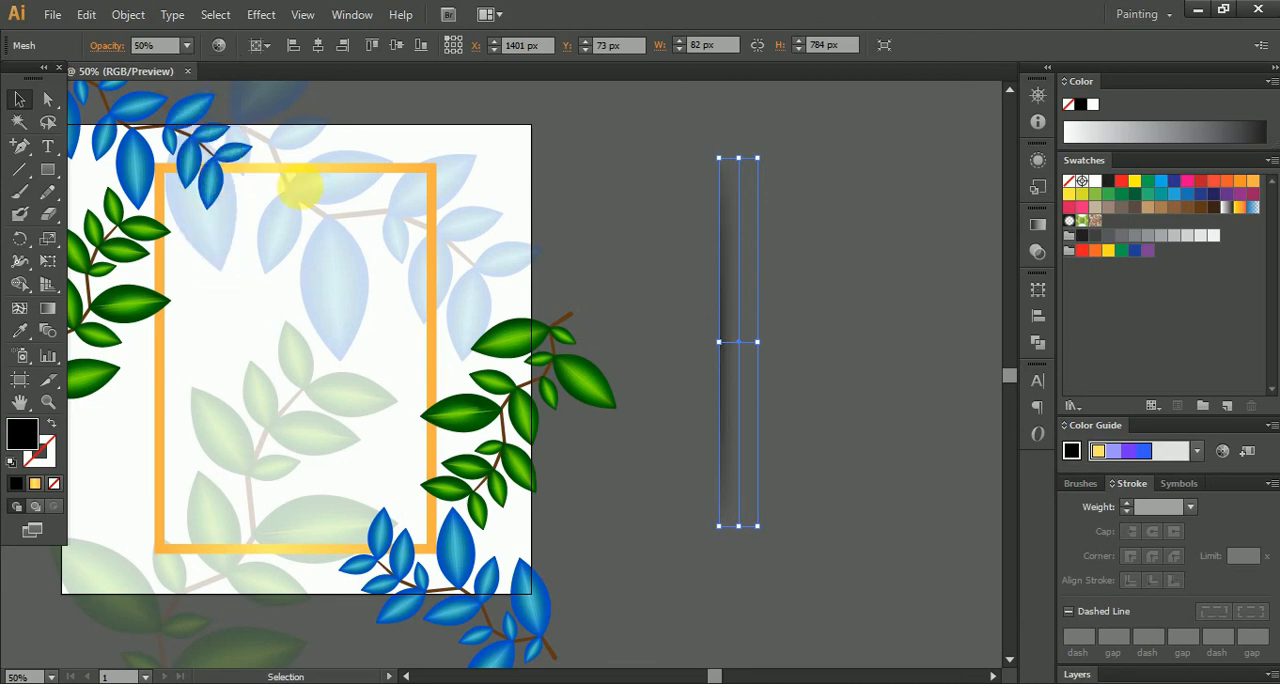
left_click(694, 203)
- Place the shadow mesh against the frame's right outer edge and bring it to the front
left_click_drag(726, 318, 509, 337)
scroll(418, 282, "up", 4)
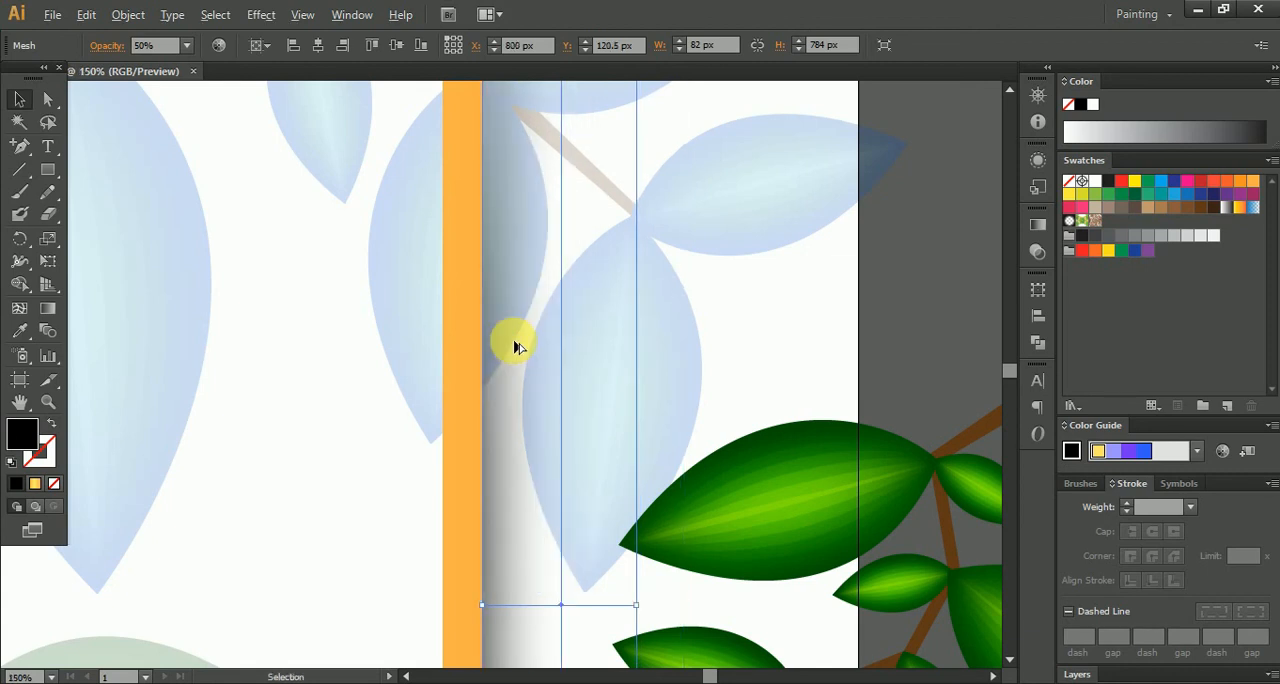
scroll(515, 340, "down", 5)
left_click(706, 307)
scroll(536, 368, "up", 2)
left_click(482, 350)
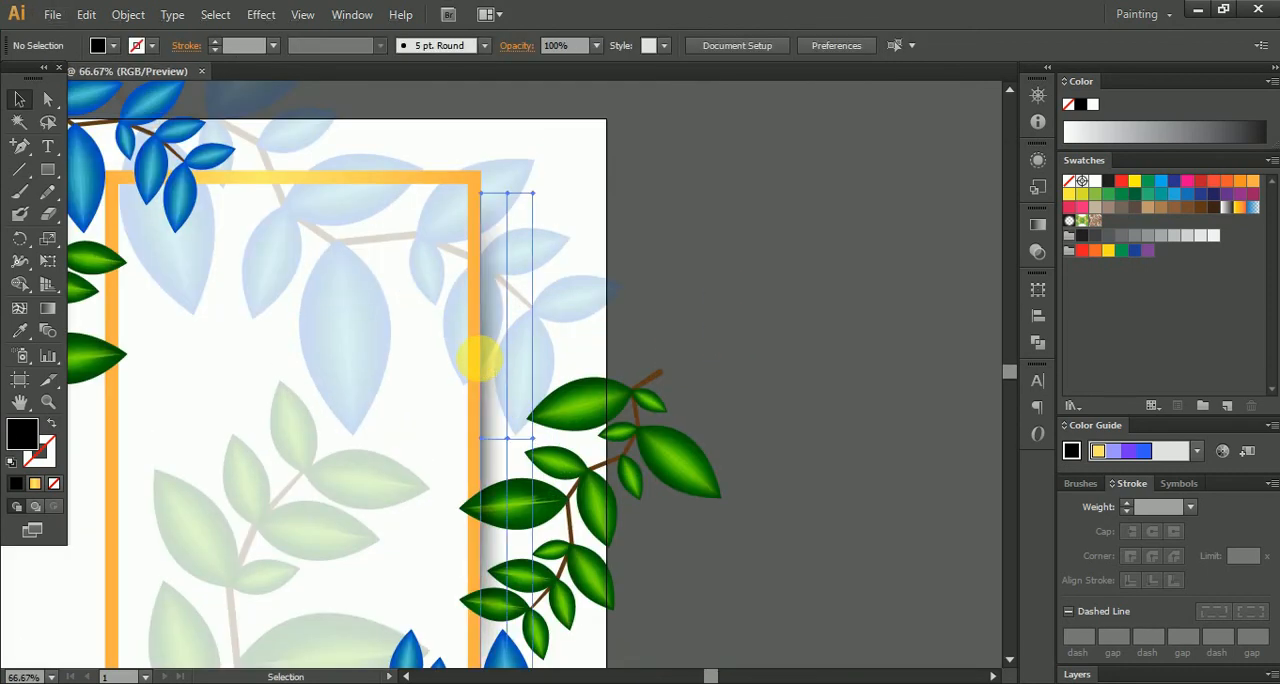
left_click_drag(745, 385, 885, 211)
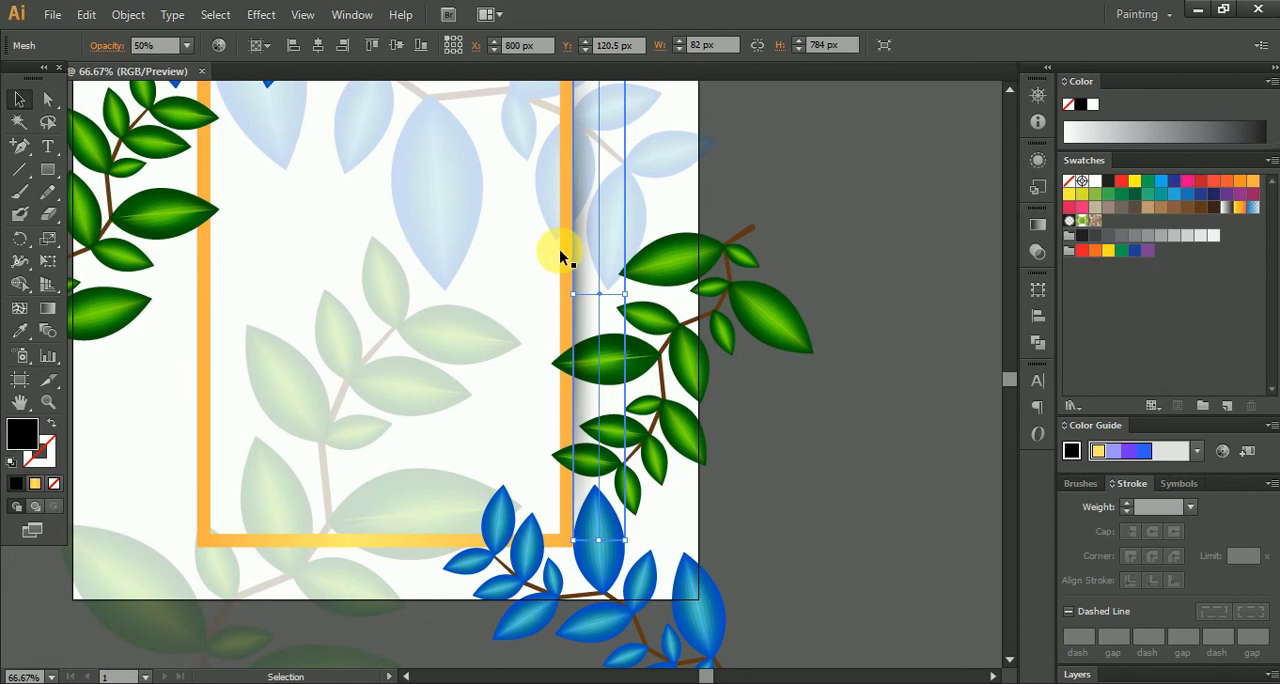
right_click(568, 262)
mouse_move(651, 371)
left_click(814, 363)
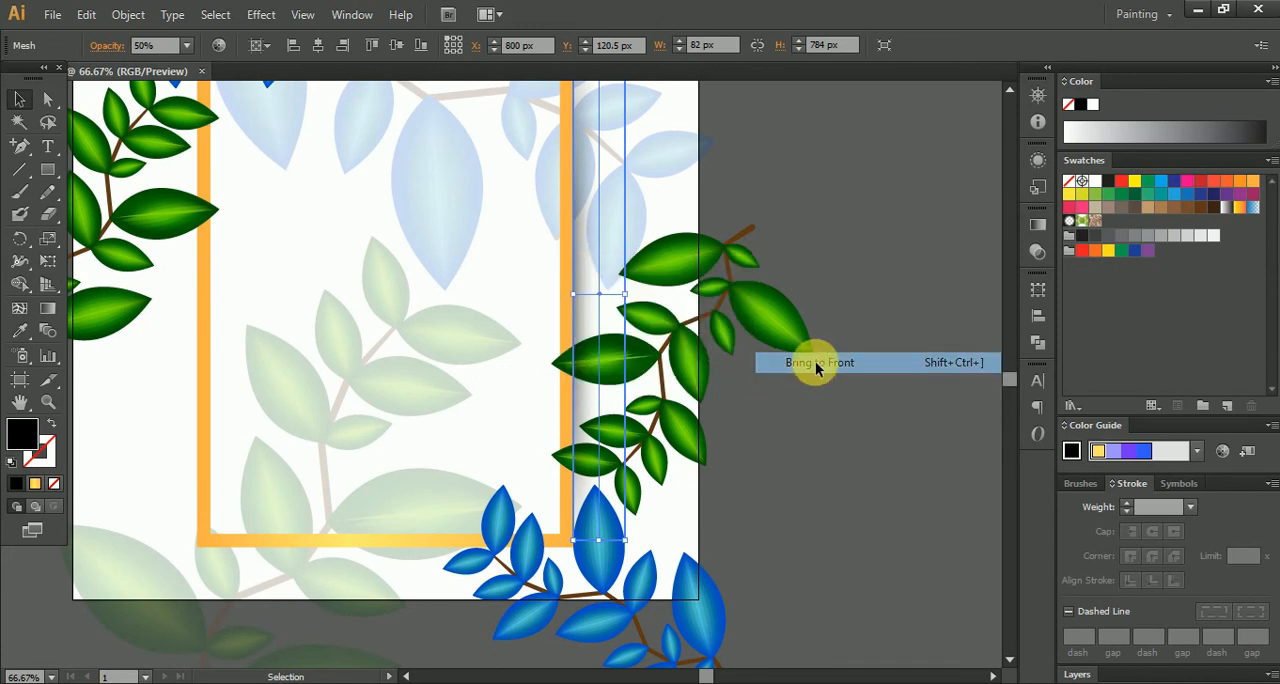
- Duplicate the shadow mesh, rotate the copy 180°, and fit it against the frame's left outer edge
left_click(622, 292)
left_click_drag(641, 249, 362, 286)
left_click_drag(408, 207, 410, 580)
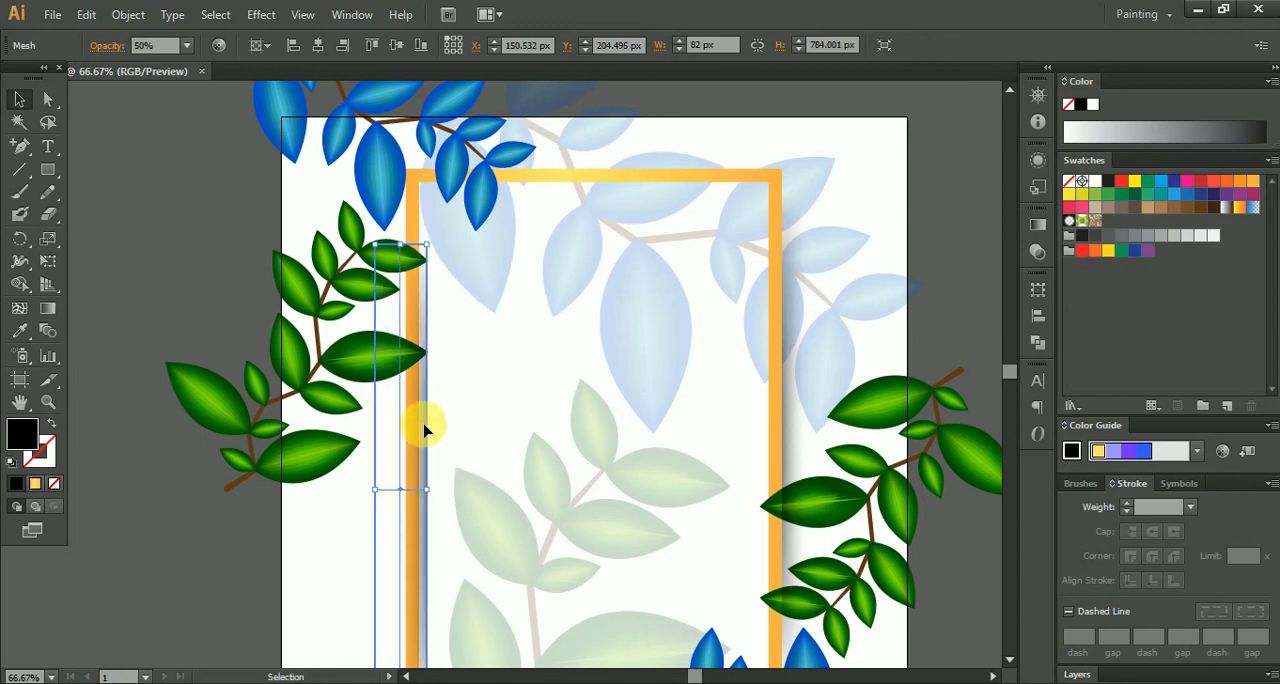
scroll(424, 430, "up", 2)
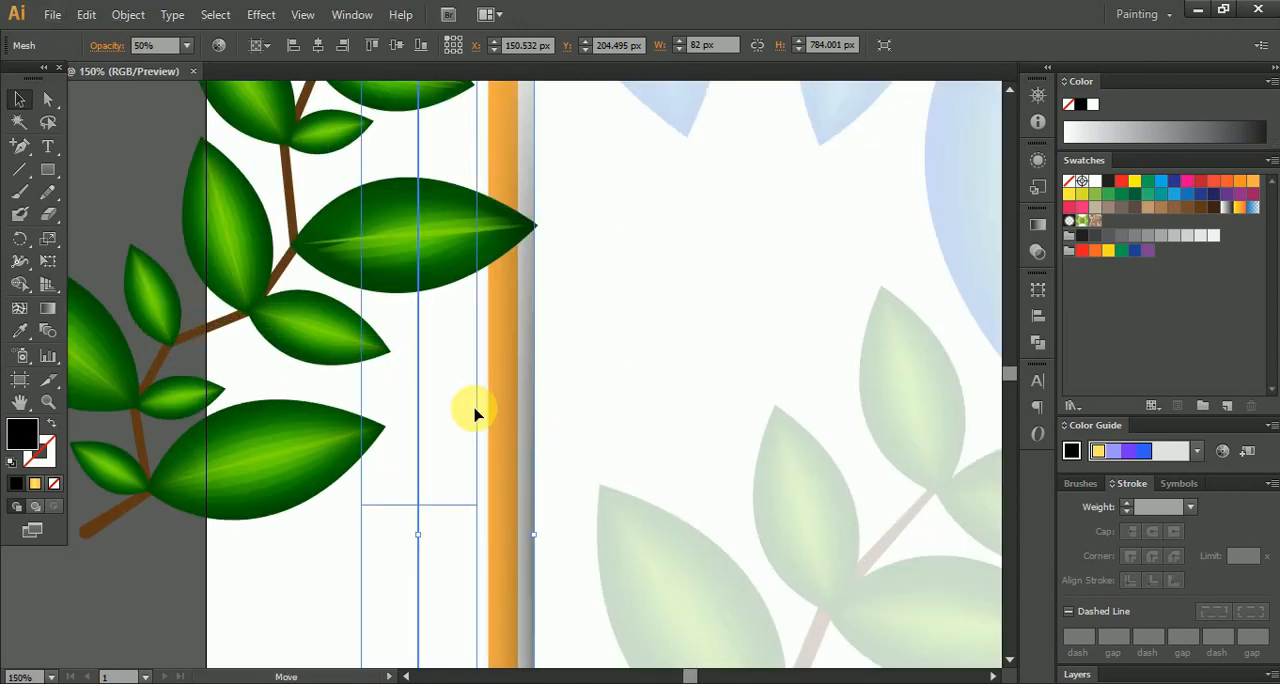
left_click_drag(474, 413, 498, 410)
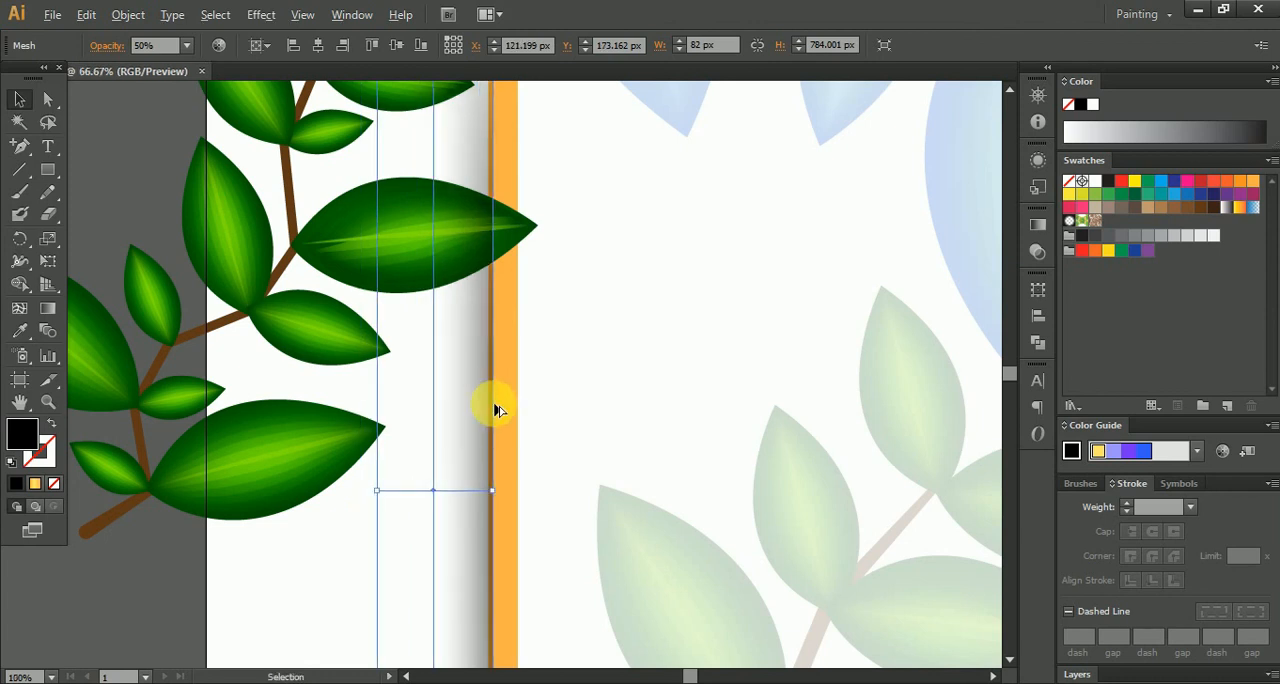
- Align both shadow meshes to the artboard's vertical centre and deselect them
scroll(498, 410, "down", 2)
left_click(777, 388, "shift")
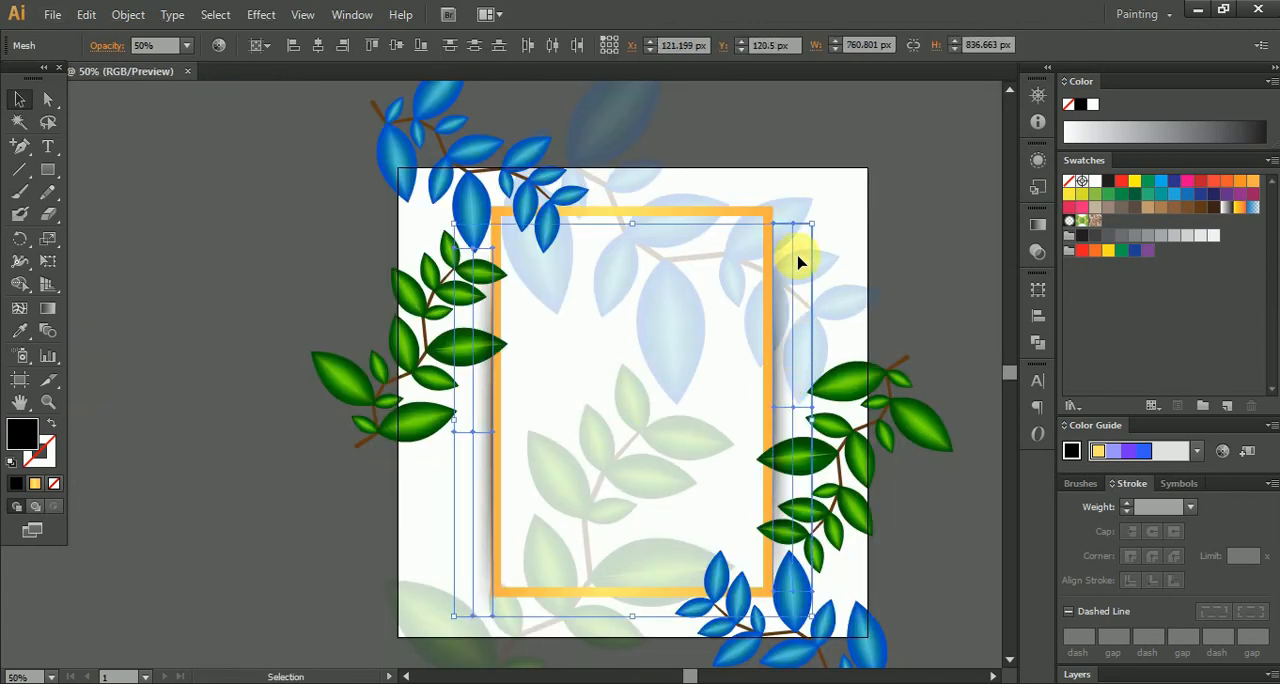
left_click(396, 47)
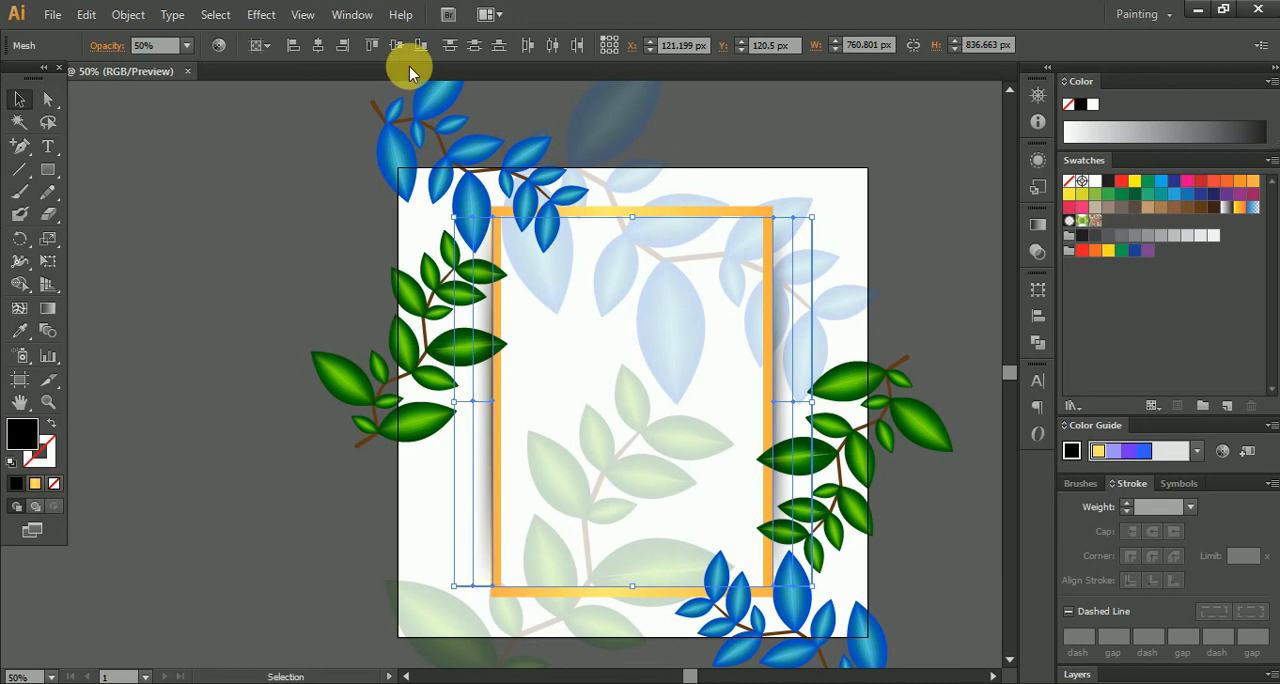
left_click(885, 262)
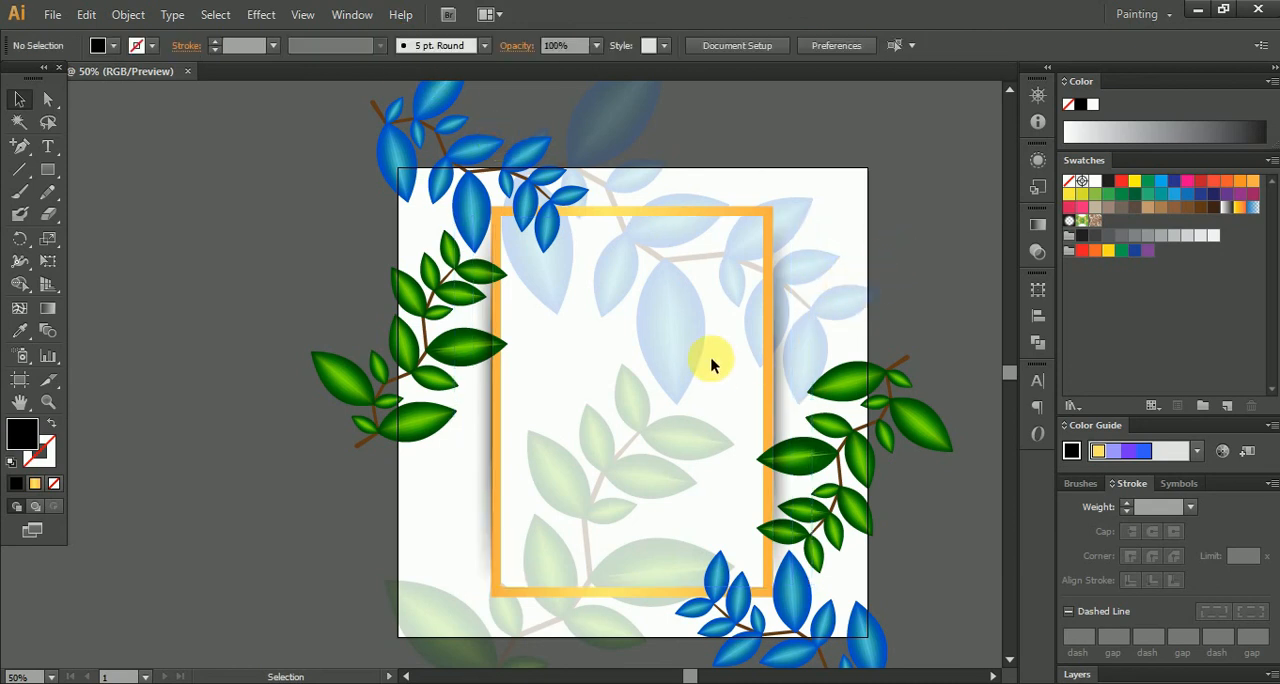
- Bring the golden frame to the front of the shadows and plants, and deselect it
scroll(493, 384, "up", 2)
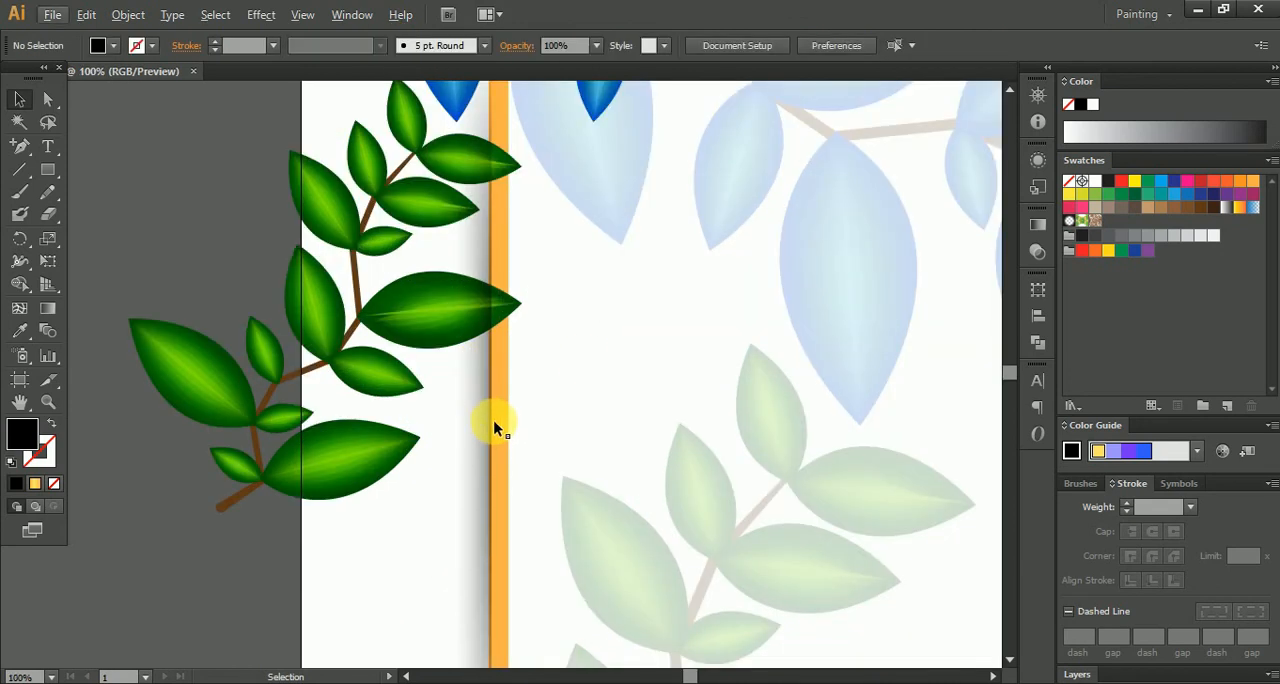
left_click(491, 425)
right_click(510, 447)
mouse_move(620, 595)
left_click(800, 592)
scroll(731, 460, "down", 4)
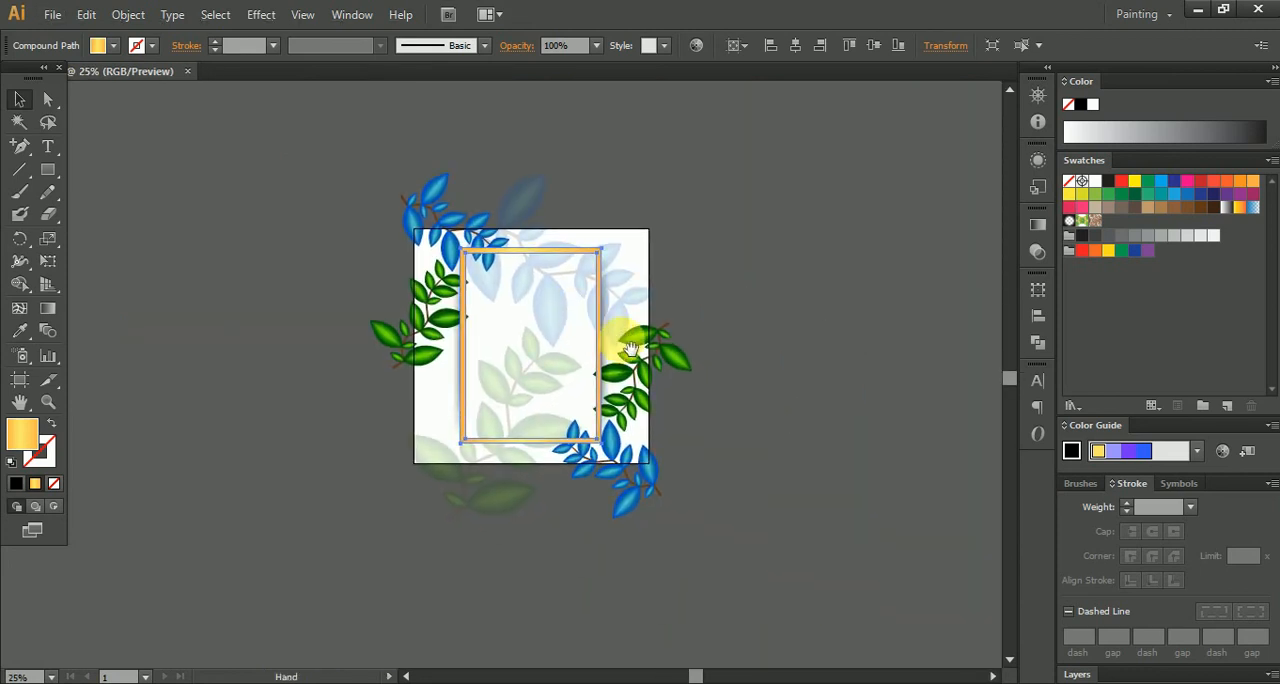
left_click(771, 297)
scroll(490, 333, "up", 3)
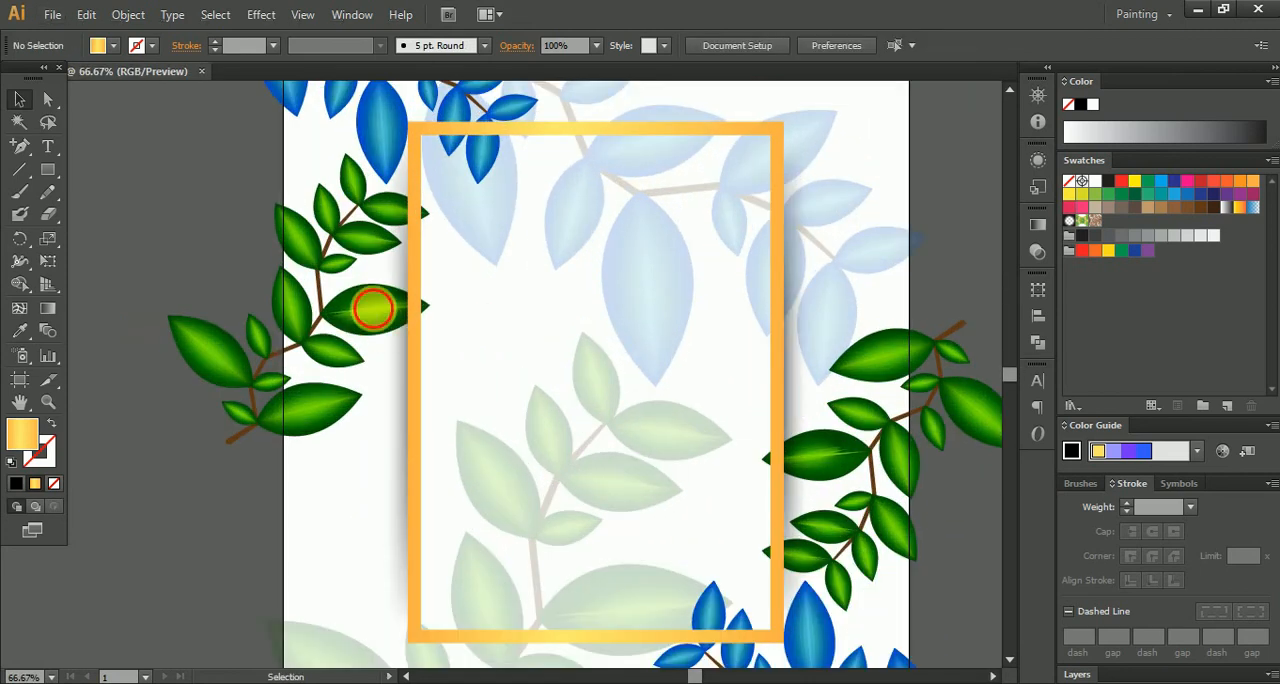
left_click(375, 316)
left_click(343, 308)
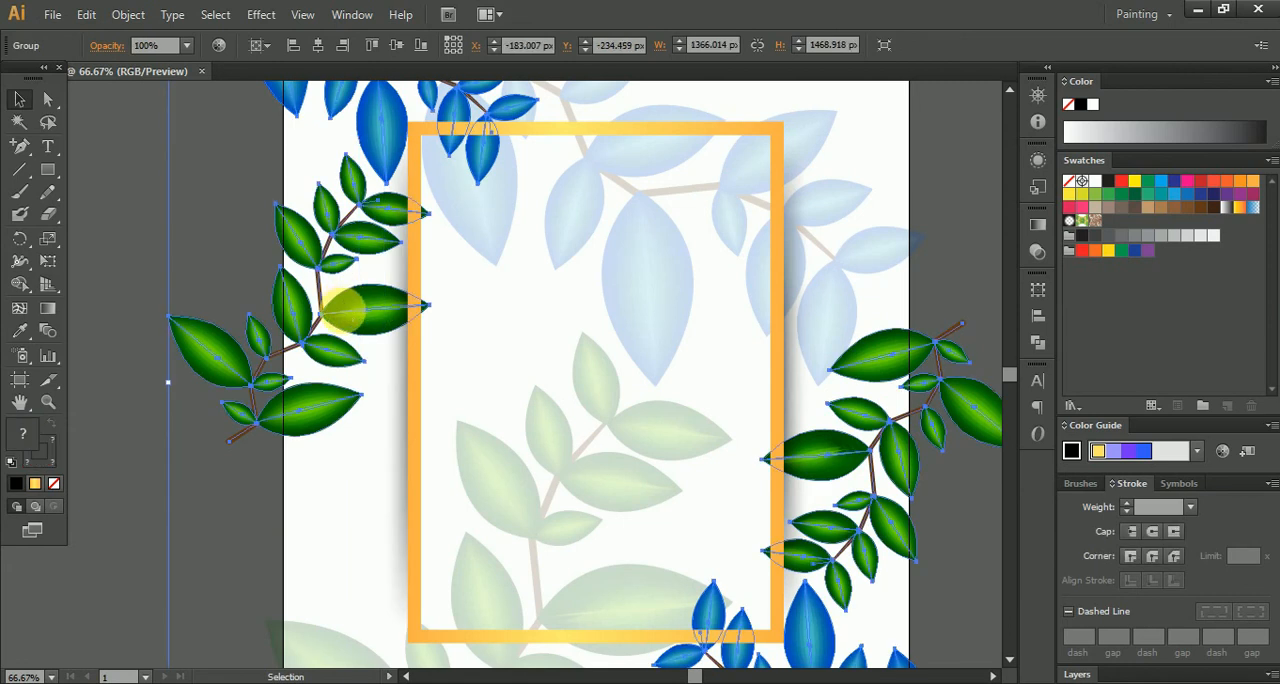
double_click(343, 308)
left_click(343, 312)
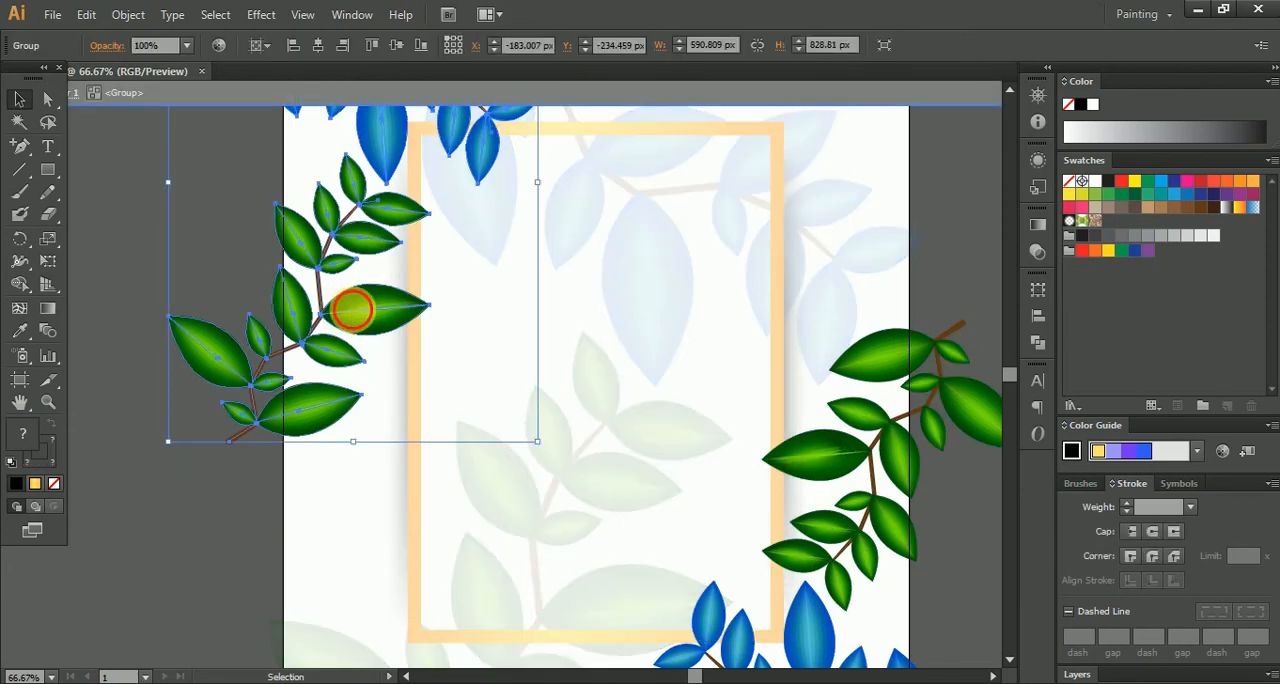
left_click(345, 306)
double_click(186, 266)
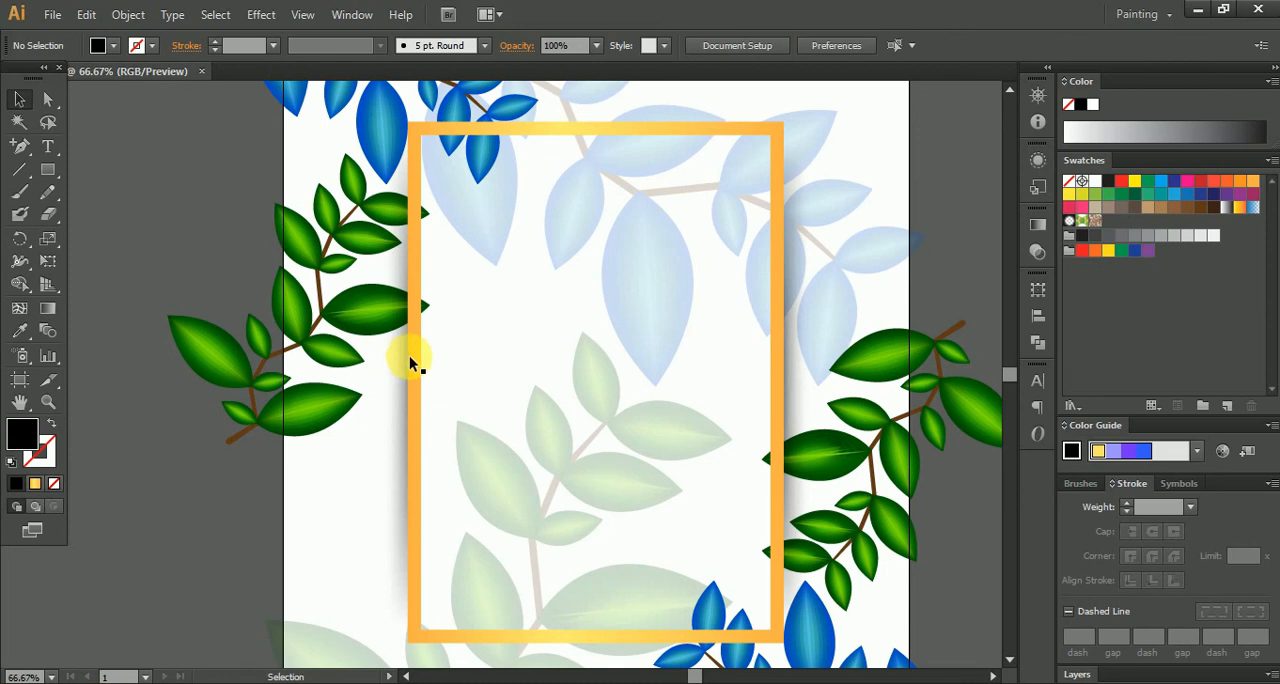
- Ungroup the combined corner plants and the upper-left plant group, and deselect
right_click(221, 368)
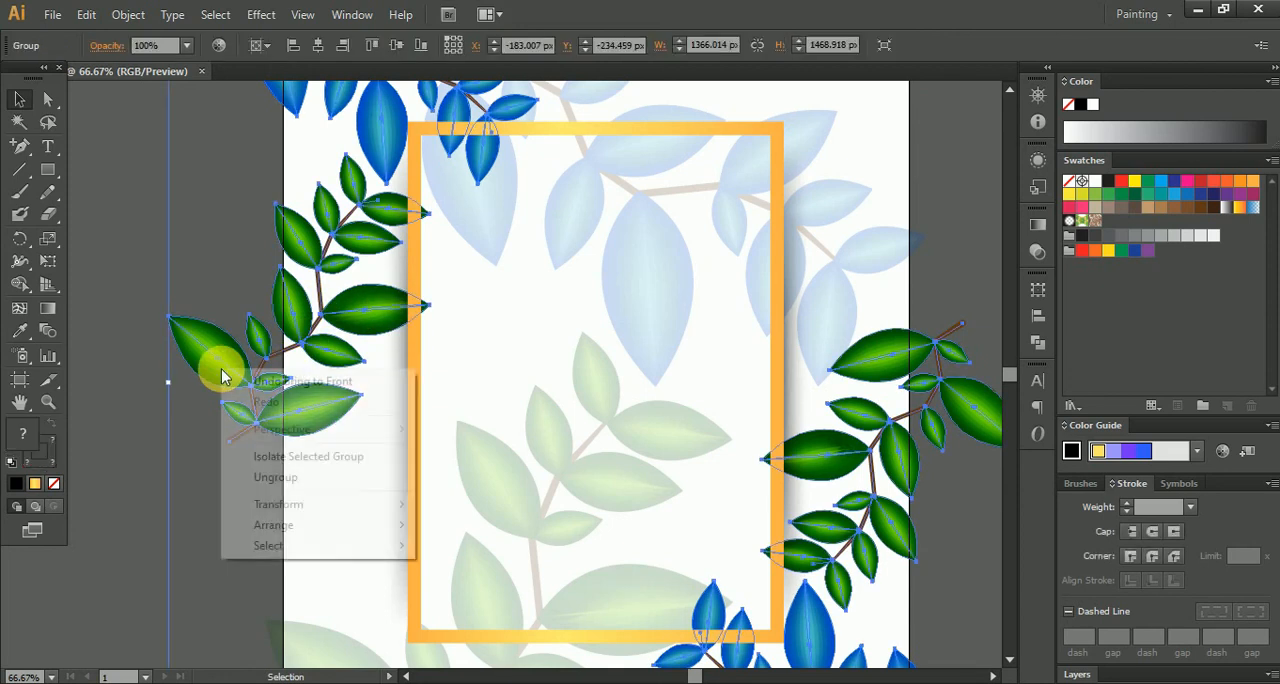
left_click(290, 474)
left_click(160, 272)
left_click(368, 304)
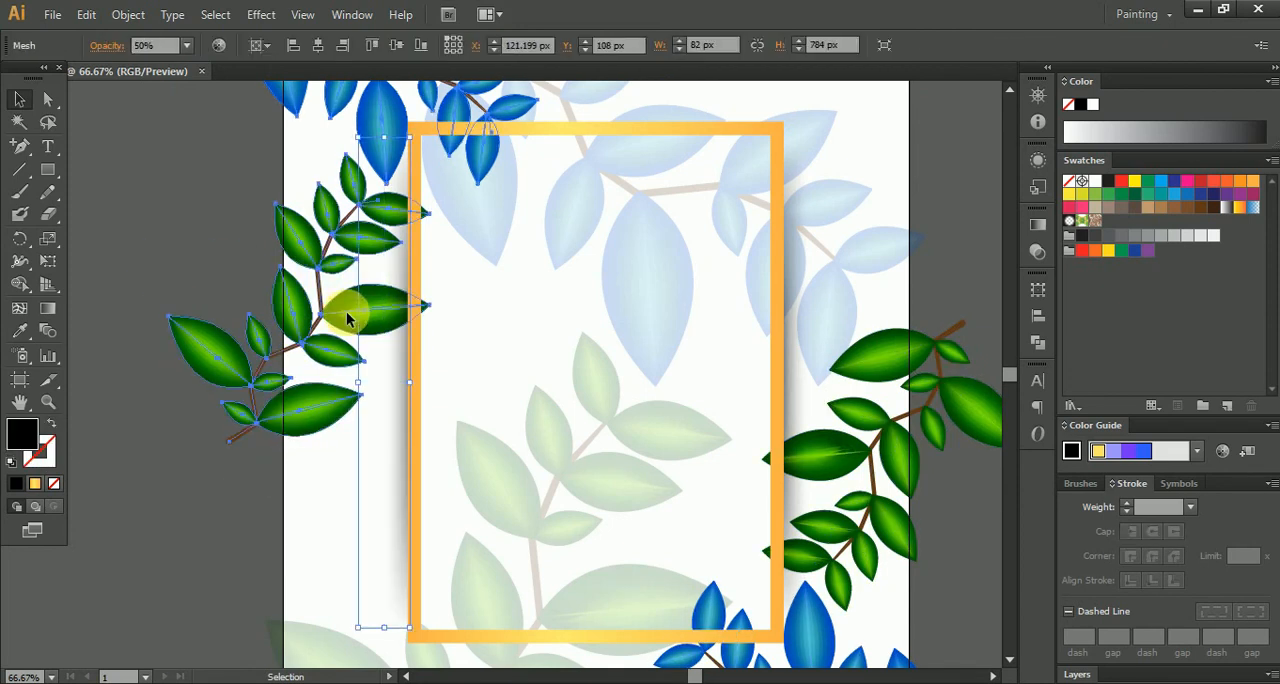
left_click(346, 311)
right_click(346, 313)
left_click(400, 421)
left_click(123, 243)
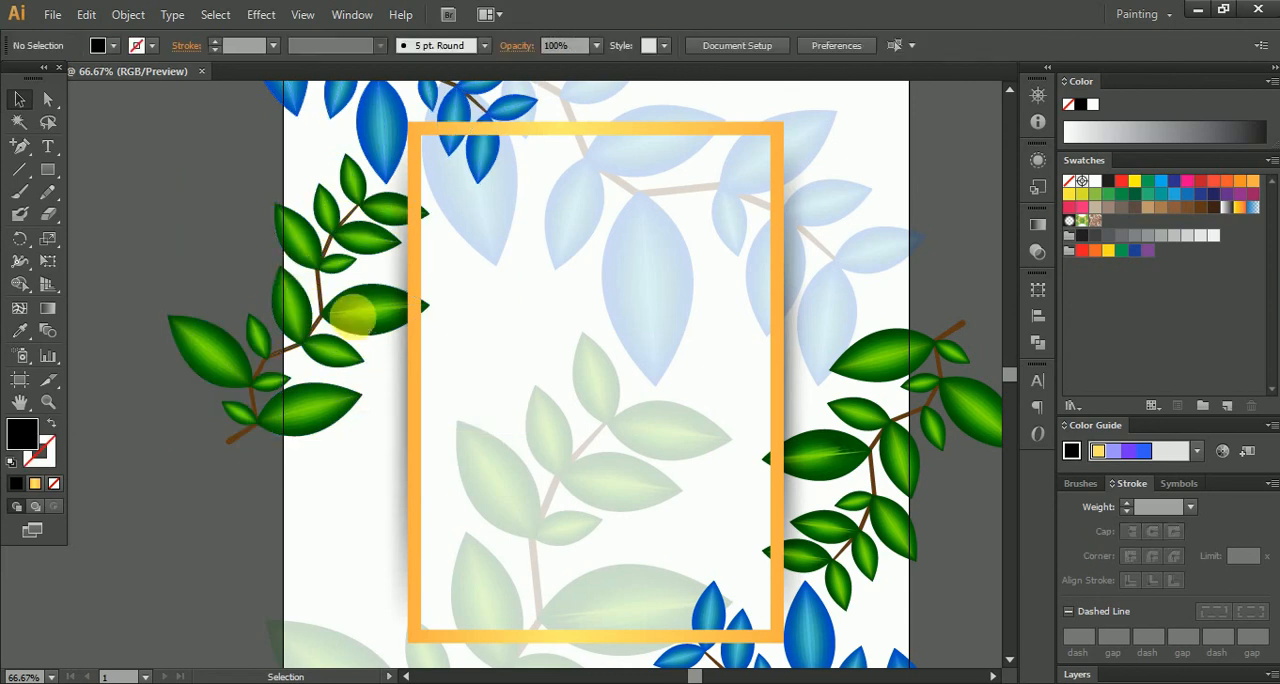
- Ungroup the upper-left green branch into separate leaves and stems and deselect them
left_click(344, 312)
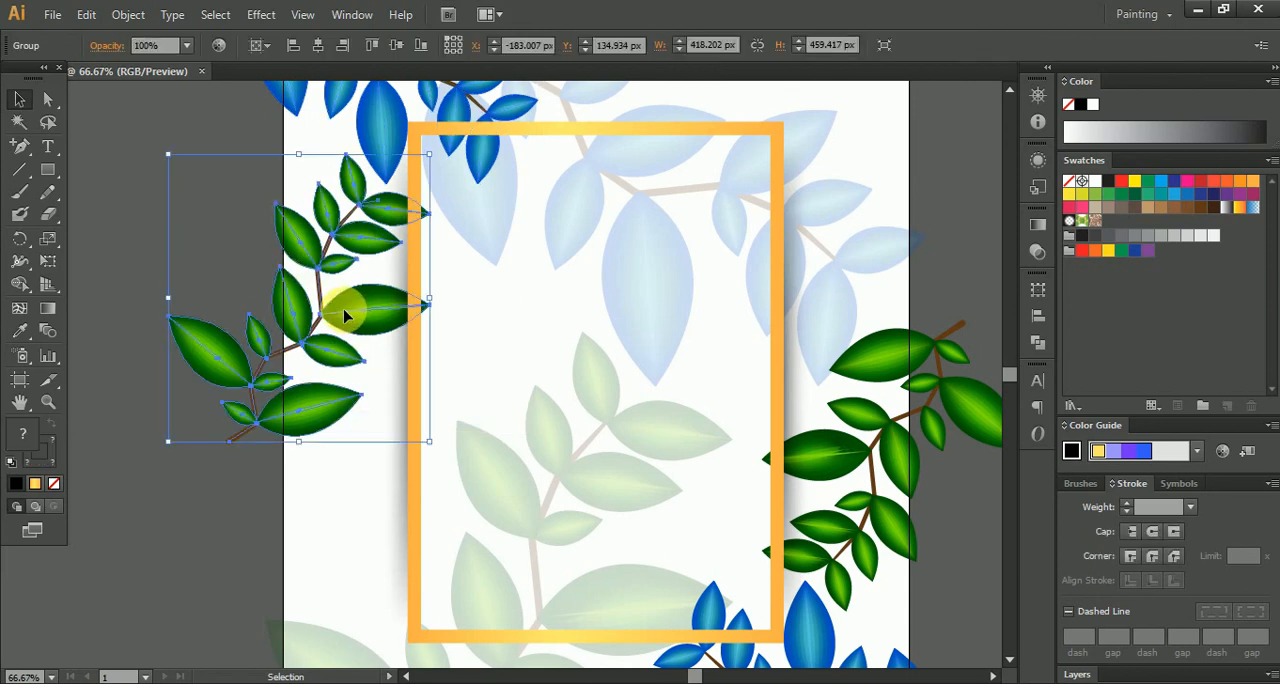
right_click(344, 316)
left_click(404, 420)
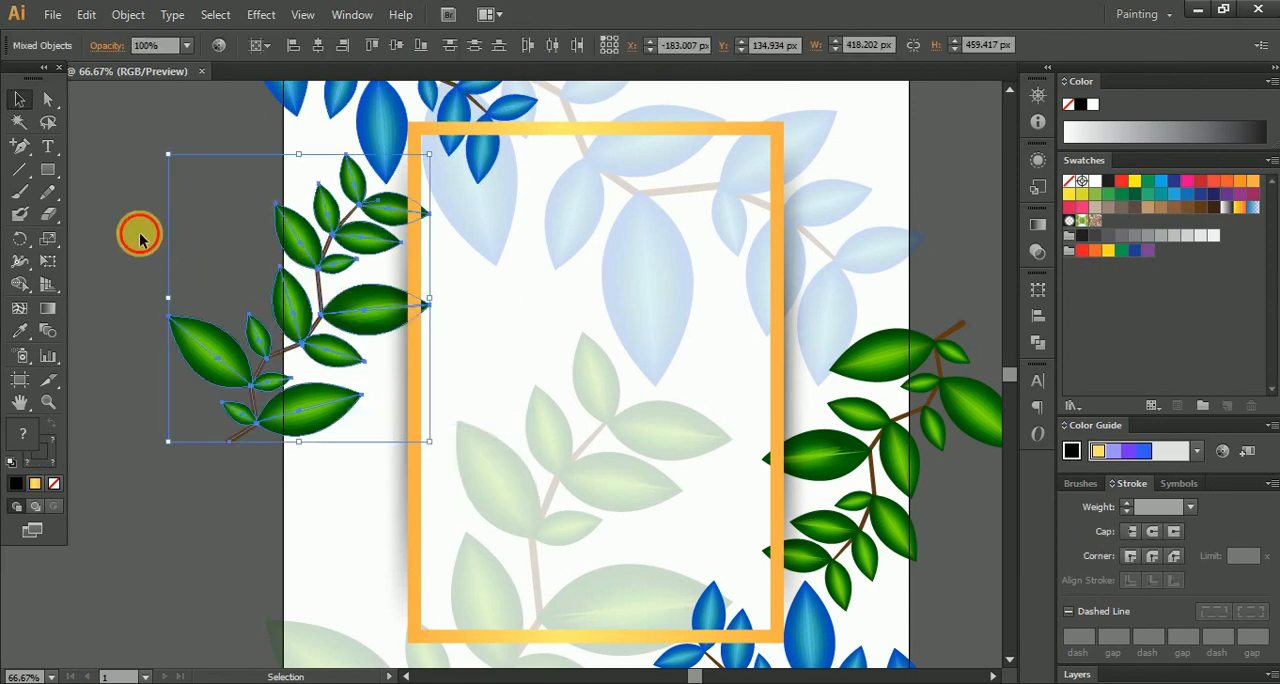
left_click(140, 237)
- Bring the green branch's large leaf that overlaps the frame's left side to the front and deselect it
left_click(366, 305)
right_click(368, 318)
mouse_move(468, 474)
left_click(611, 475)
left_click(81, 228)
- Inspect up close the green leaves that overlap the left and right sides of the golden frame
scroll(309, 316, "up", 4)
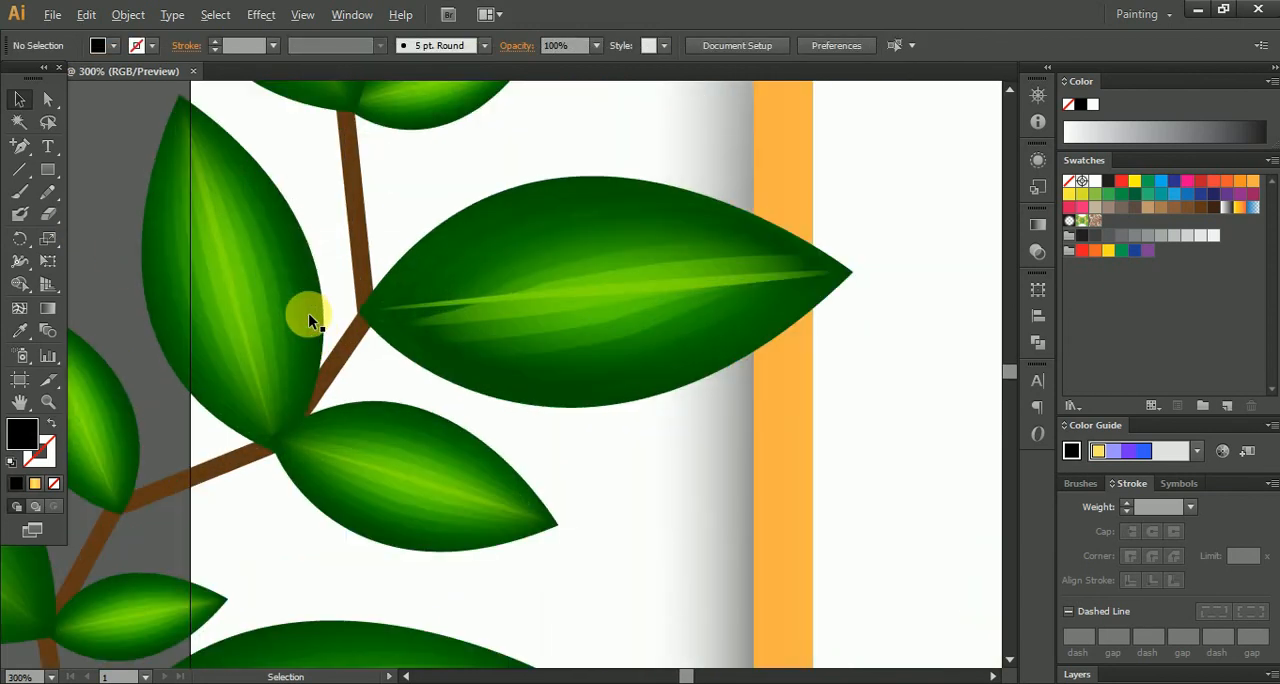
scroll(309, 318, "up", 1)
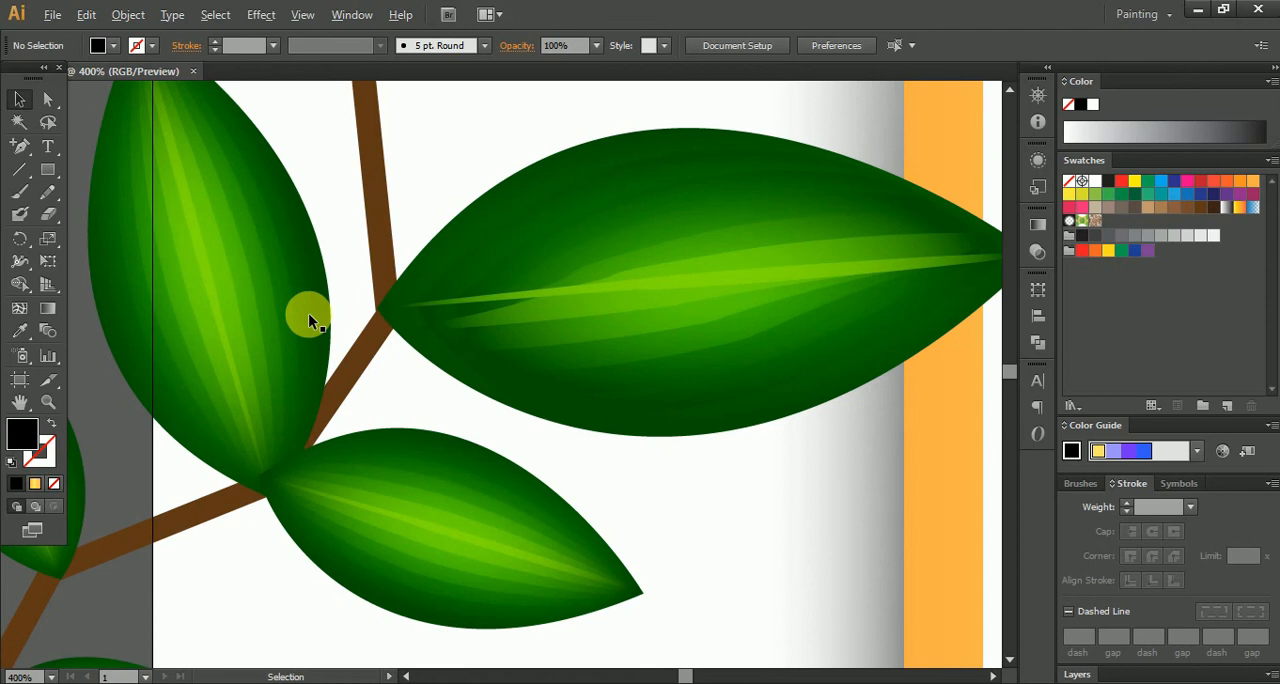
scroll(308, 313, "down", 1)
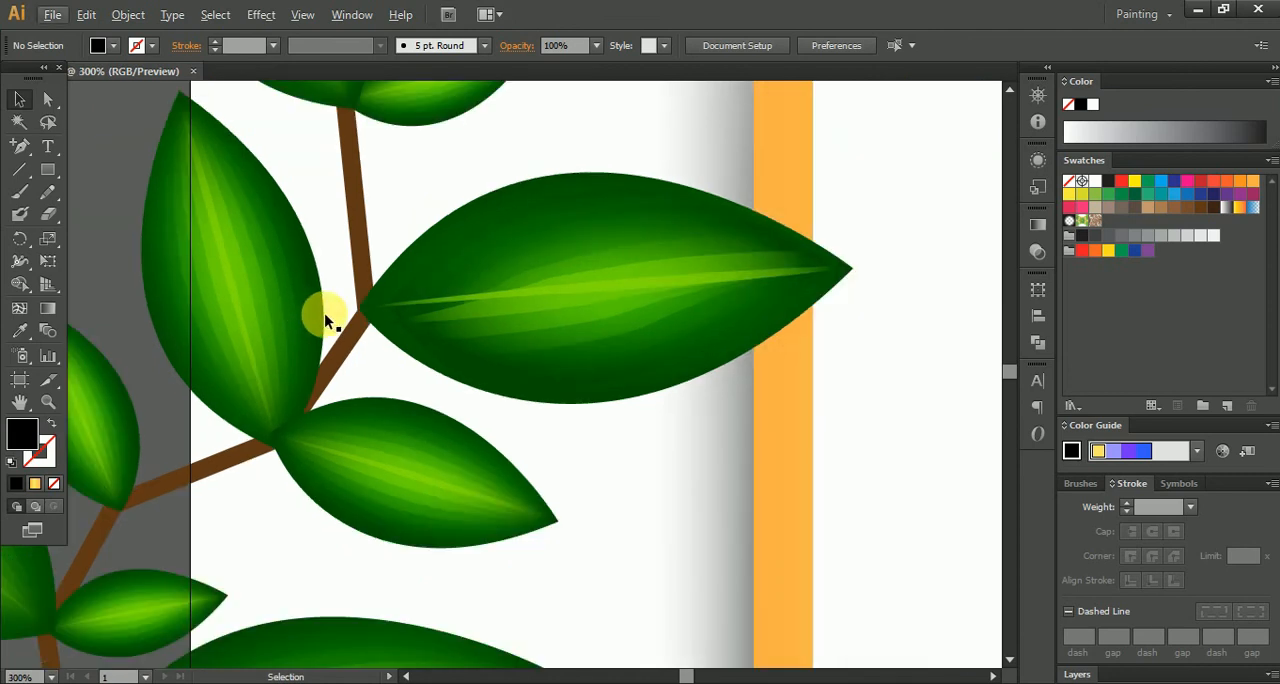
scroll(394, 317, "down", 2)
scroll(394, 317, "down", 4)
scroll(663, 435, "up", 4)
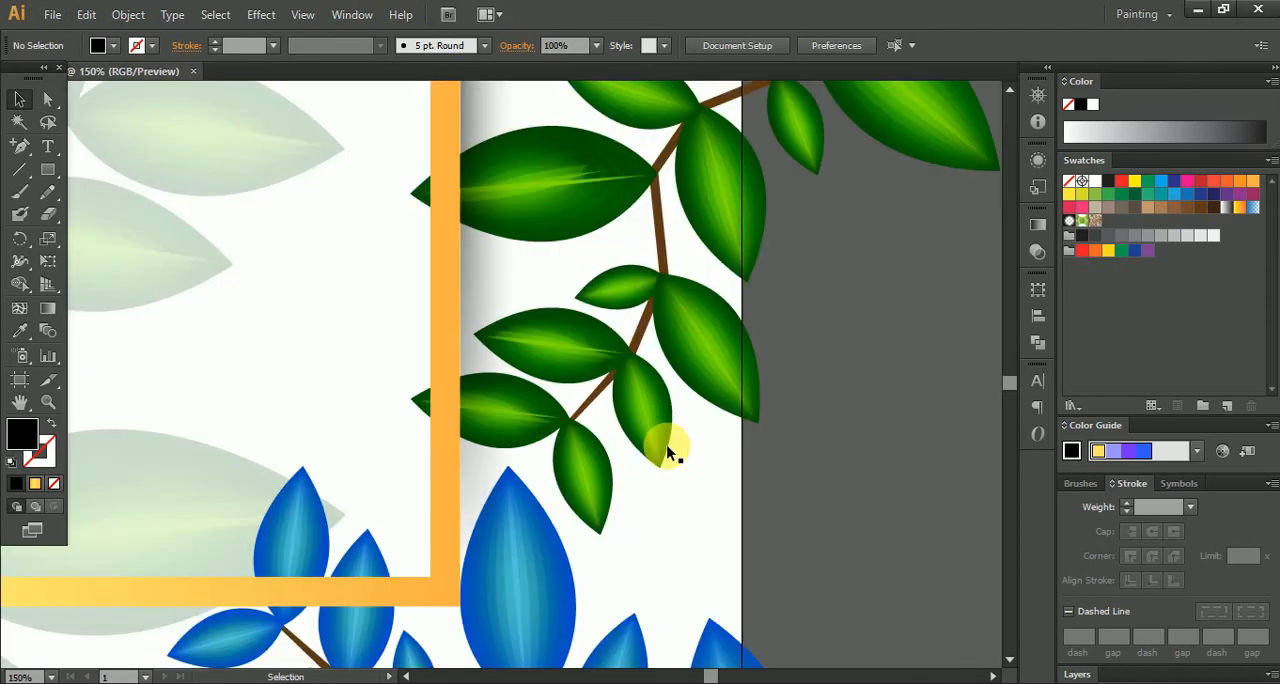
scroll(611, 324, "up", 3)
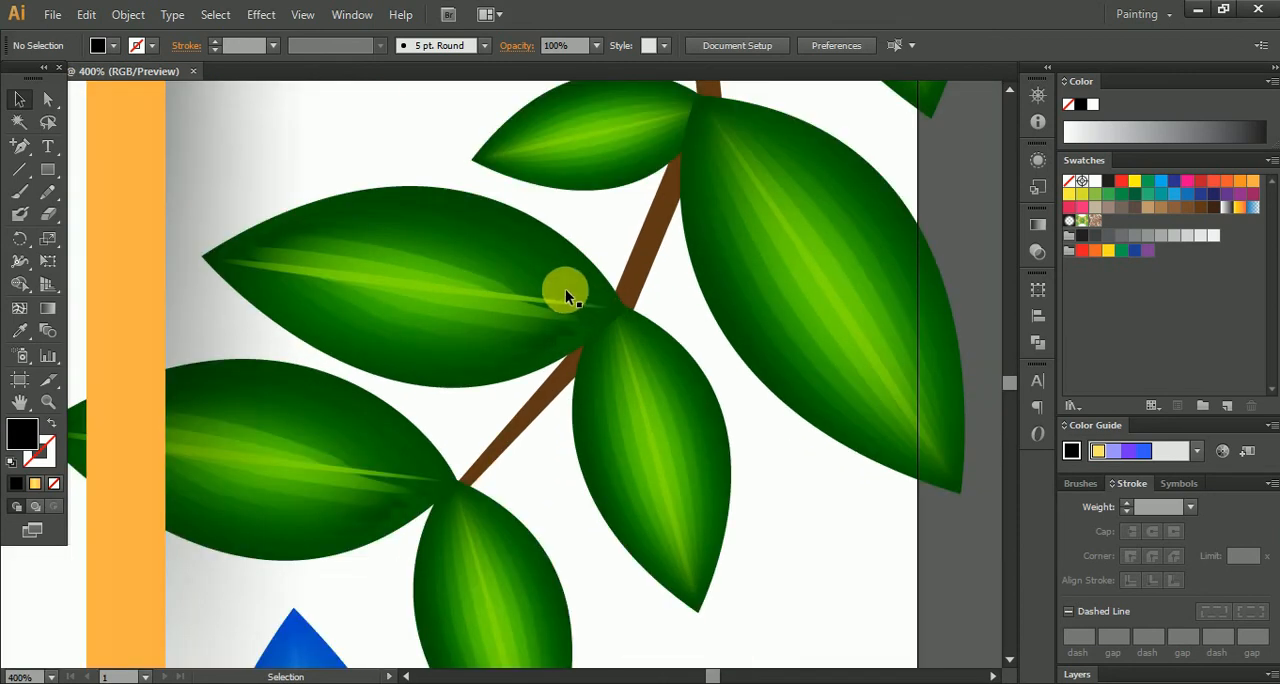
left_click(550, 310)
double_click(550, 310)
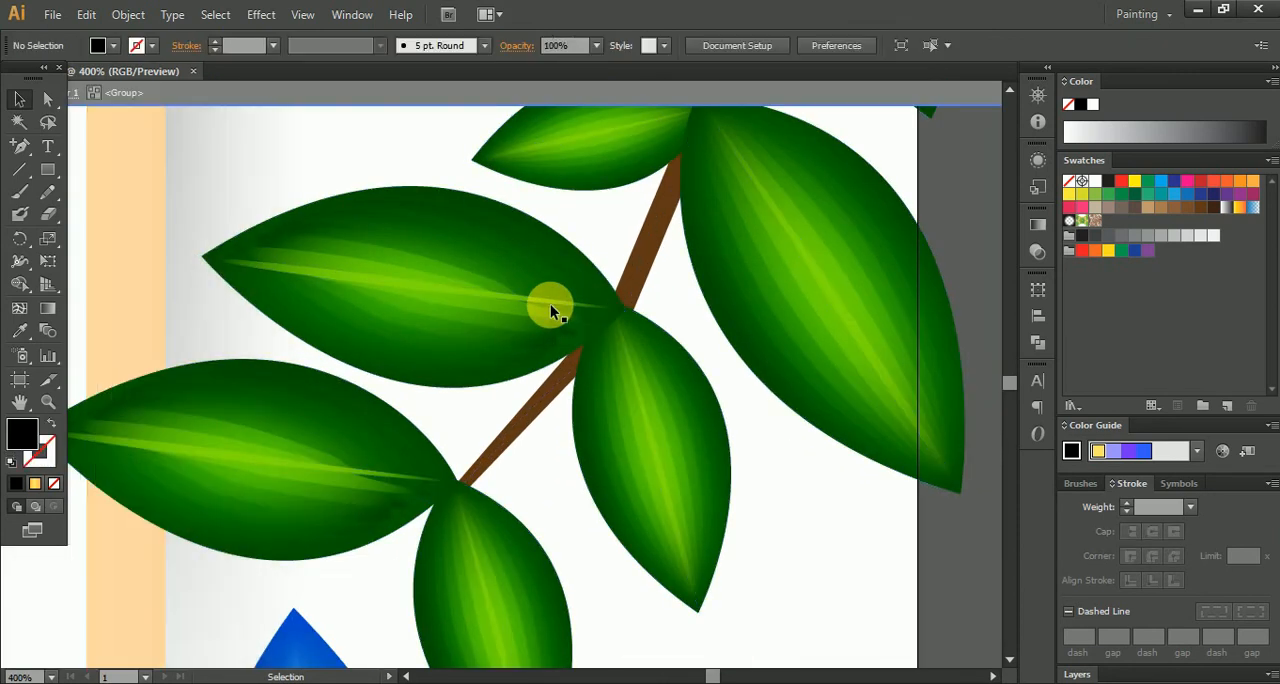
double_click(550, 310)
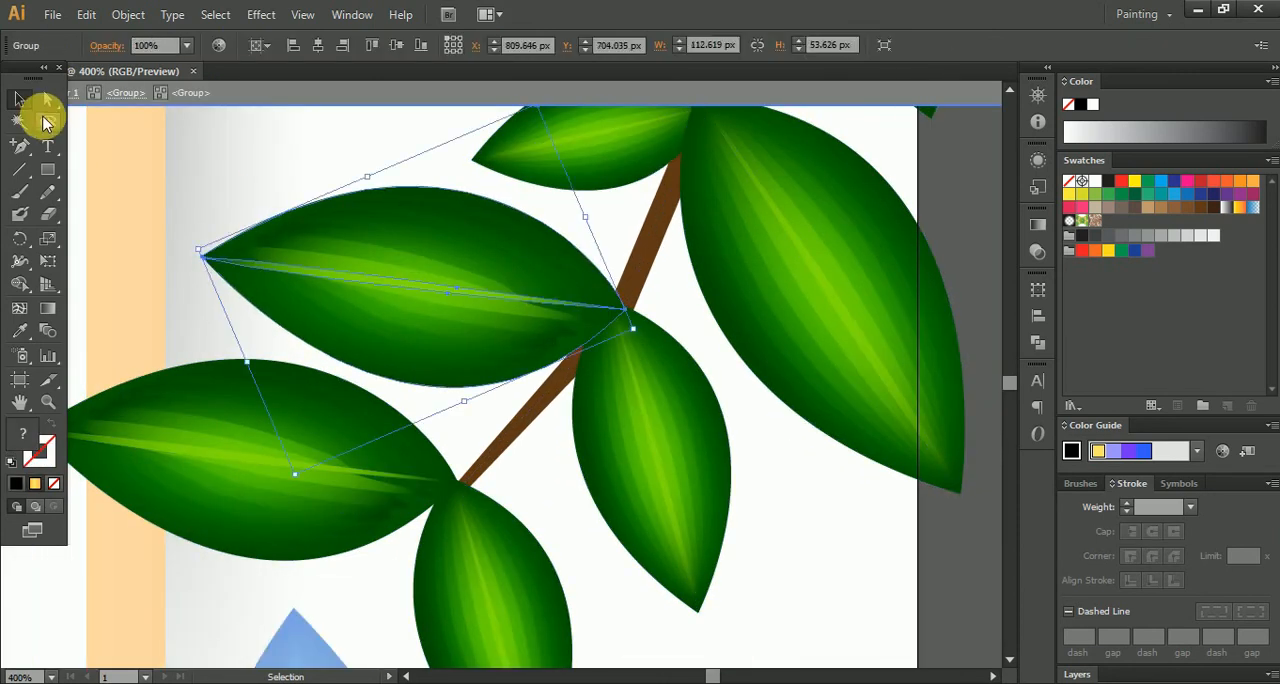
scroll(434, 311, "down", 3)
double_click(797, 305)
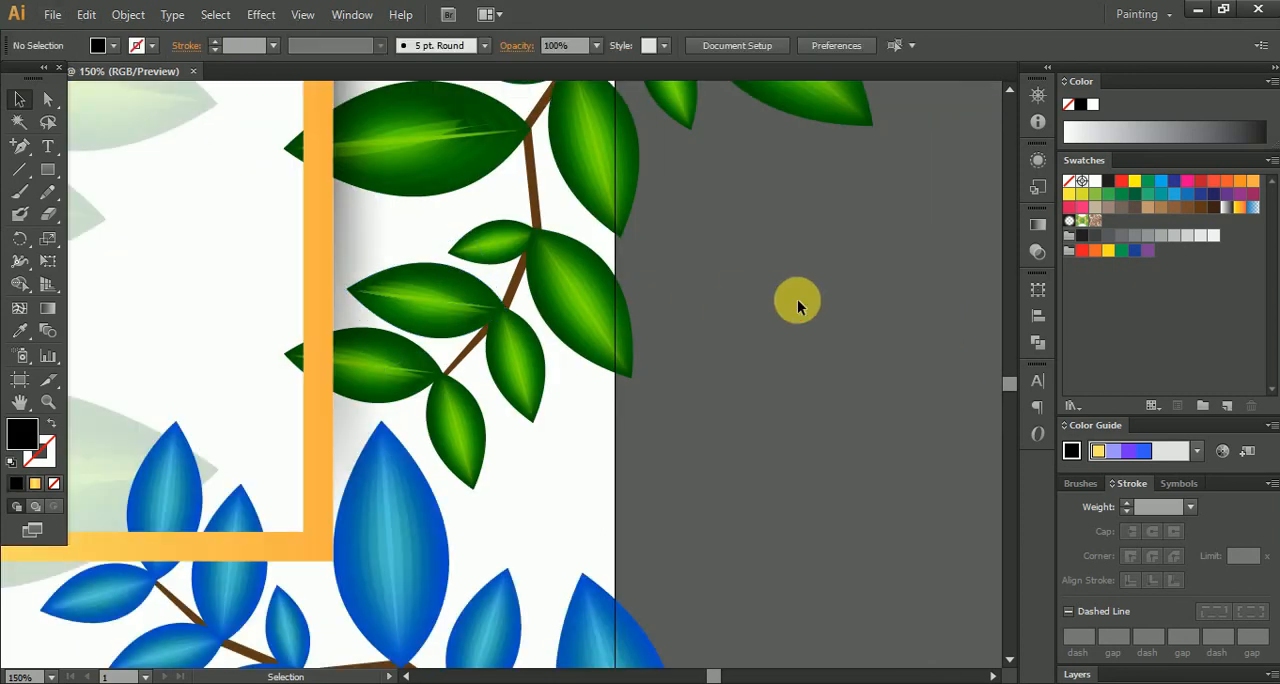
- Create a 1000 x 1000 px rectangle and centre it horizontally and vertically on the artboard
scroll(797, 305, "down", 3)
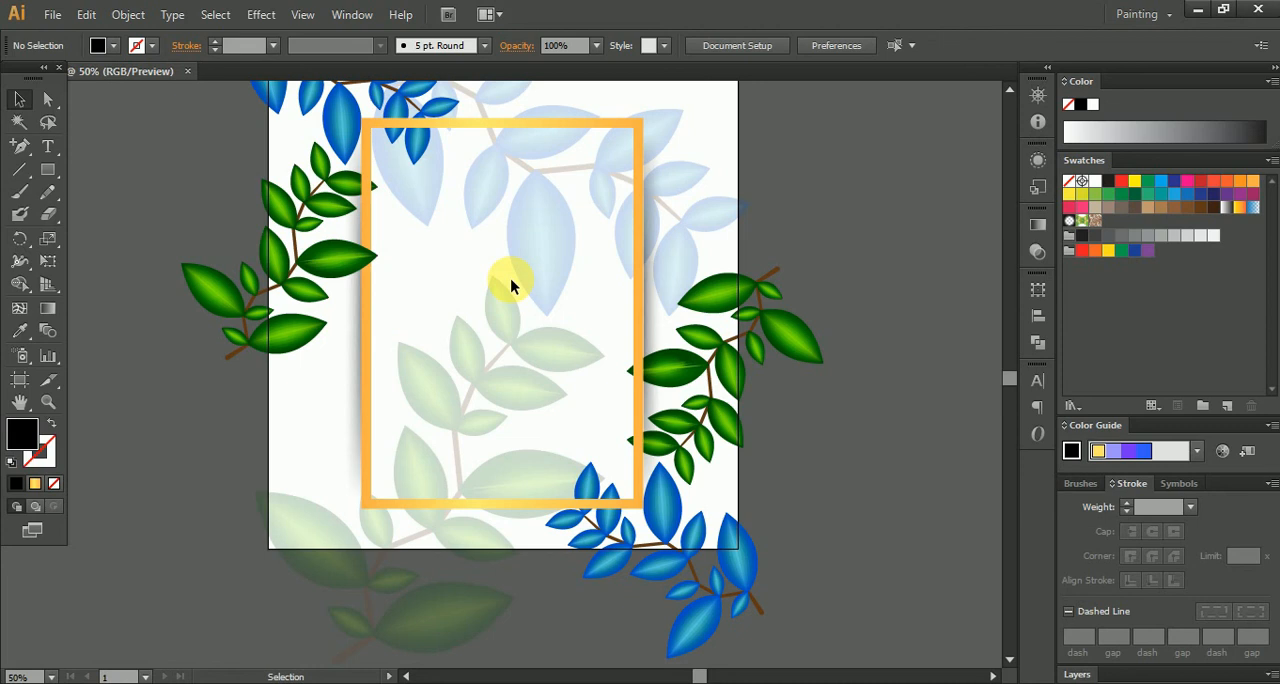
left_click_drag(869, 201, 760, 240)
scroll(826, 237, "down", 1)
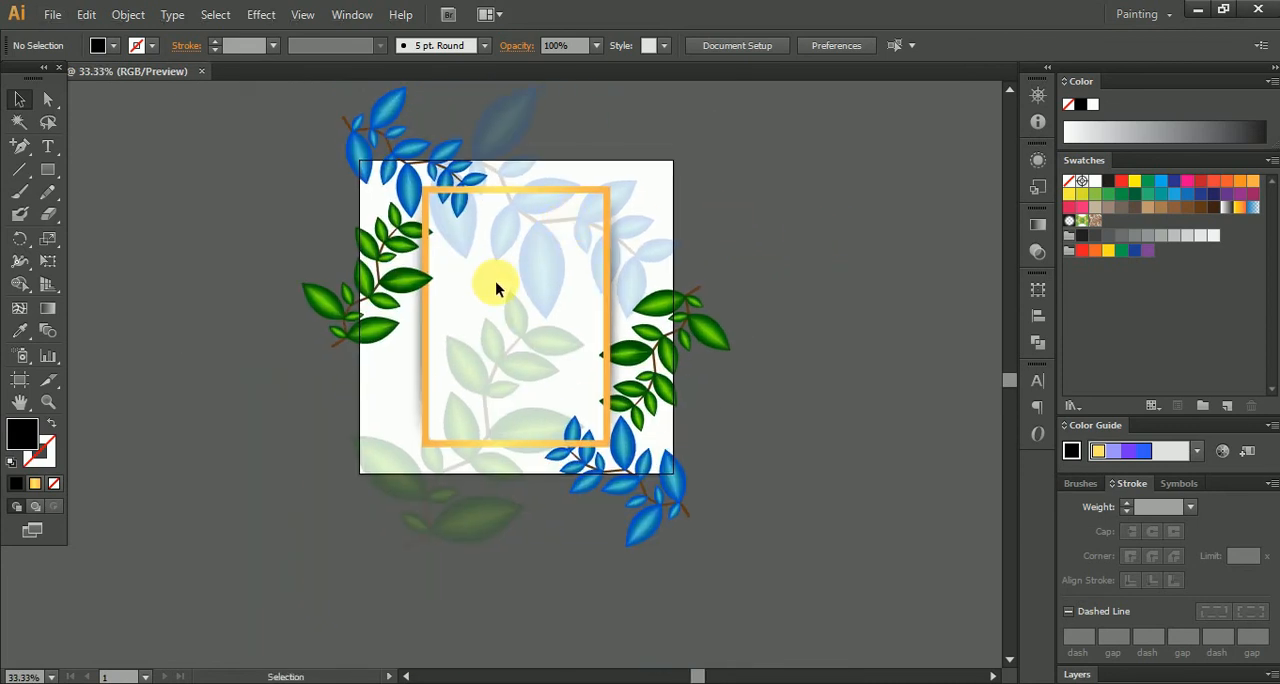
scroll(492, 303, "up", 1)
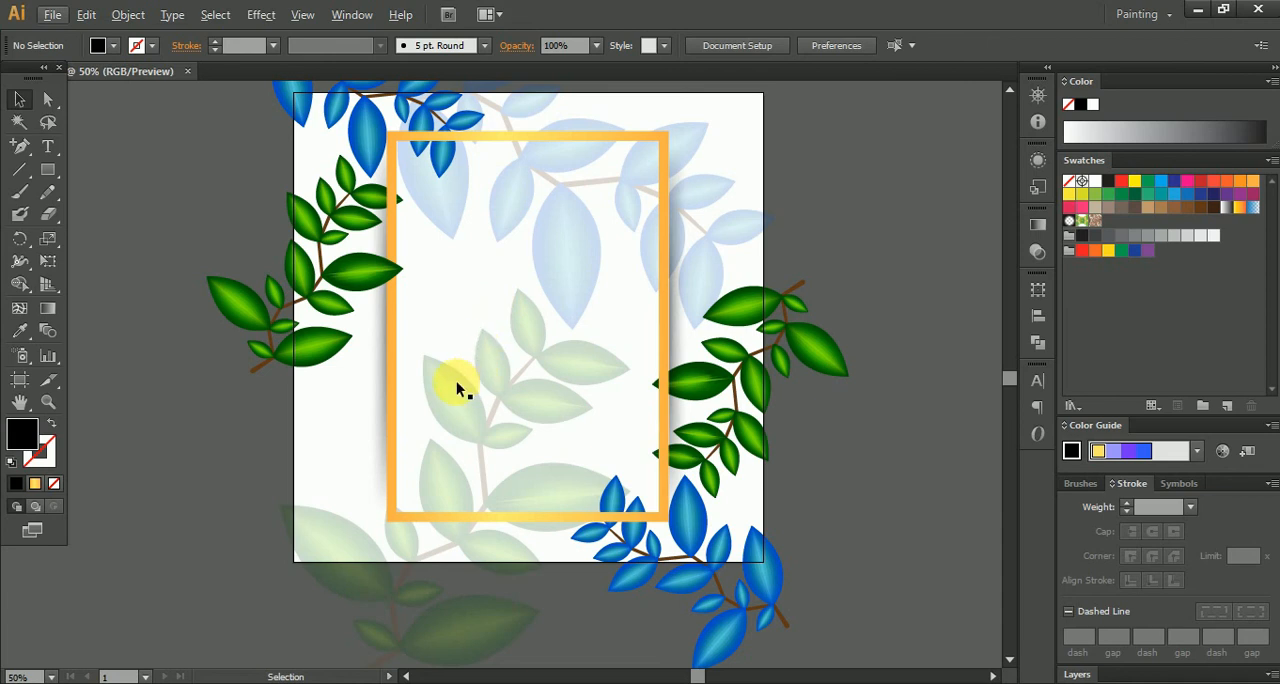
left_click(47, 169)
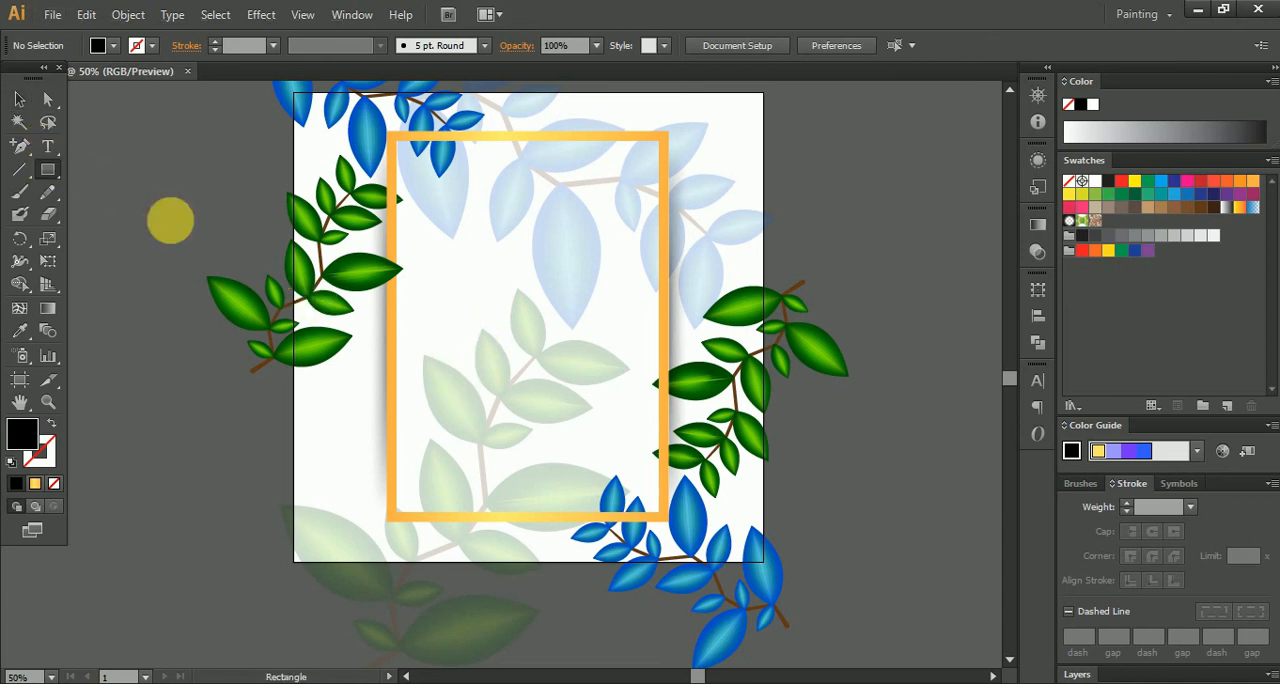
left_click(508, 305)
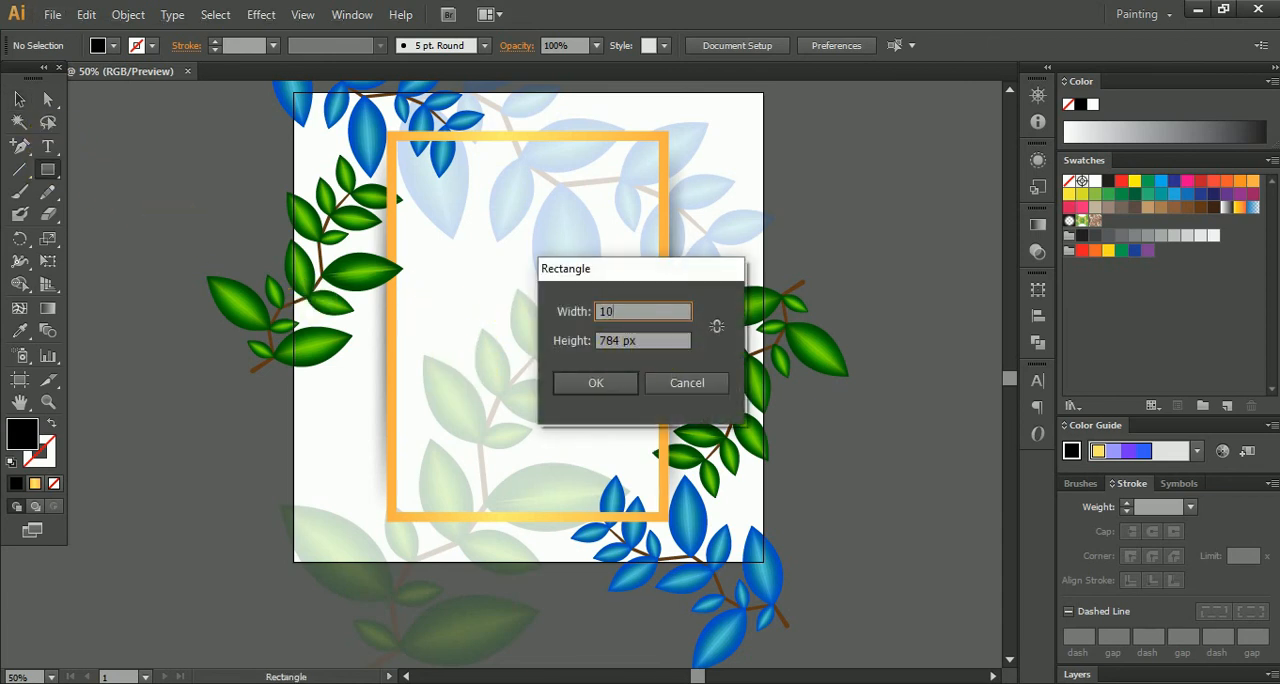
key("Tab")
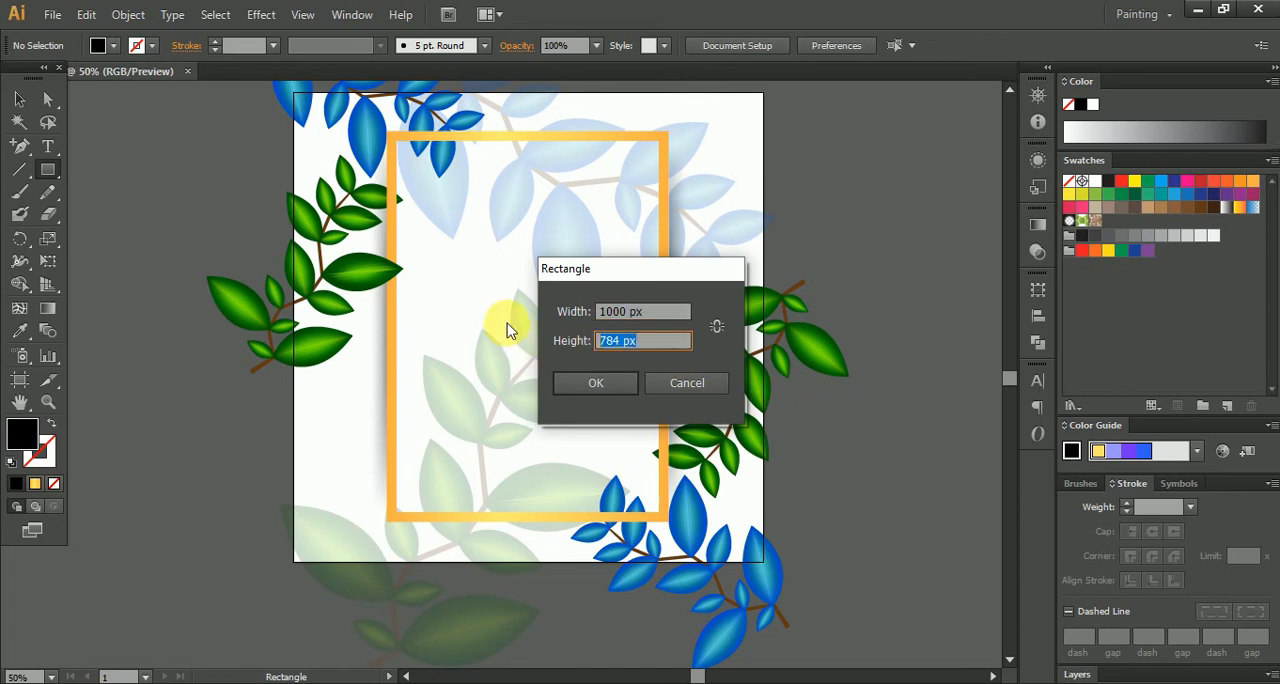
type("1000")
left_click(596, 384)
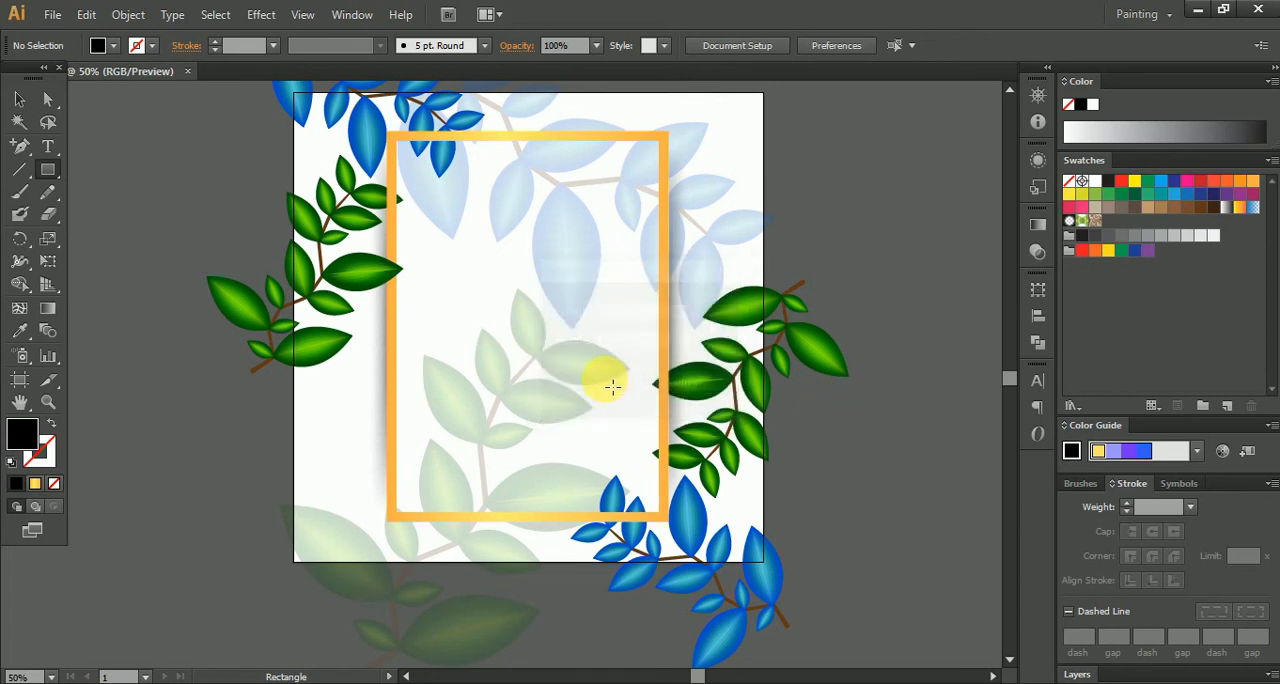
left_click(790, 44)
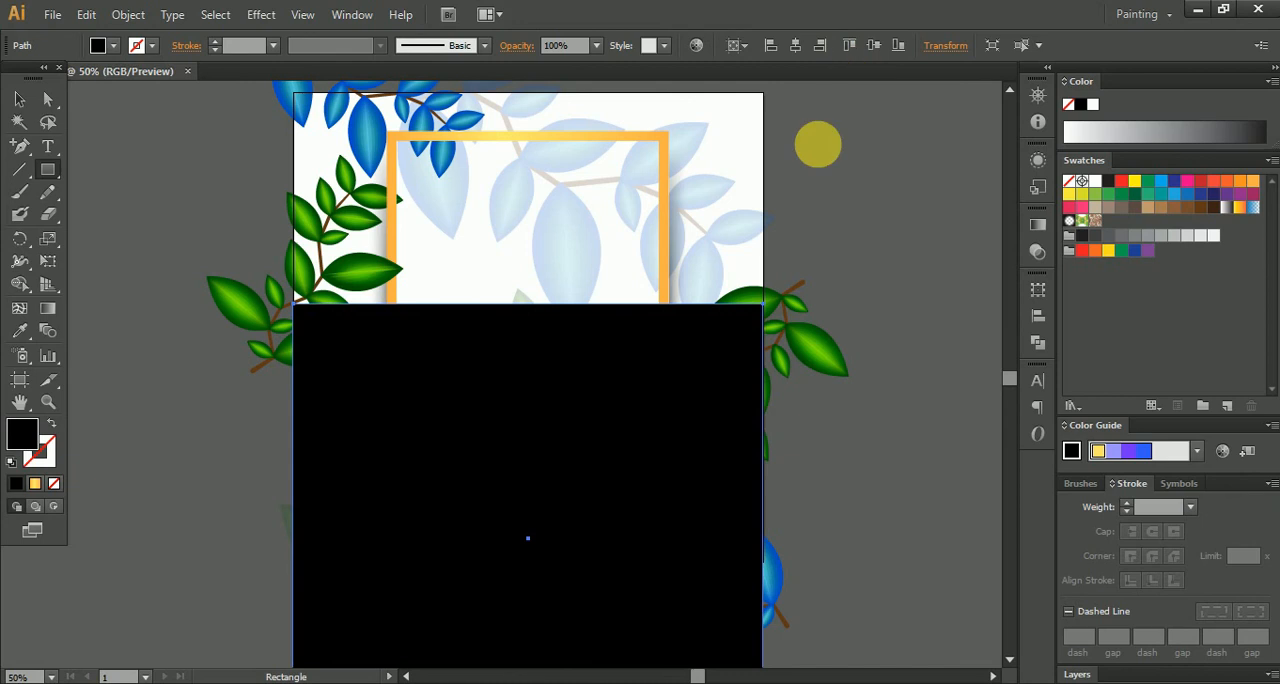
left_click(874, 47)
- Clip all the artwork to the square with a clipping mask and deselect it
left_click(19, 99)
key("ctrl+a")
right_click(560, 235)
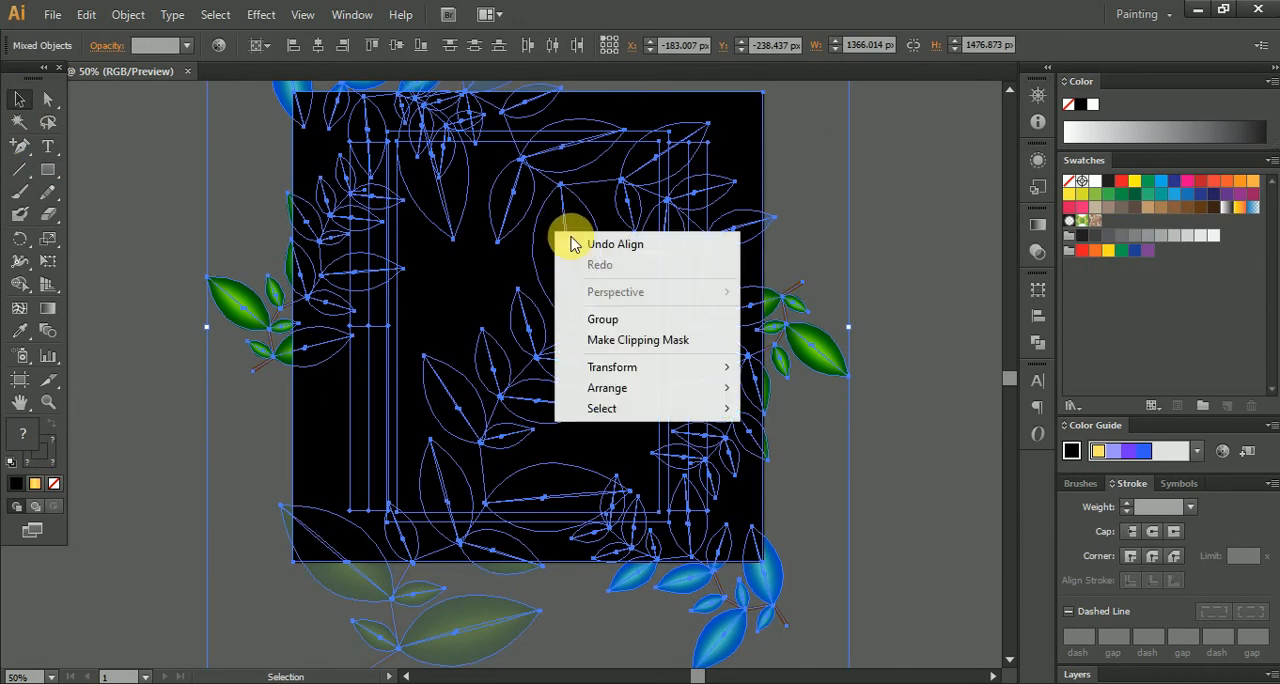
left_click(660, 342)
left_click(880, 266)
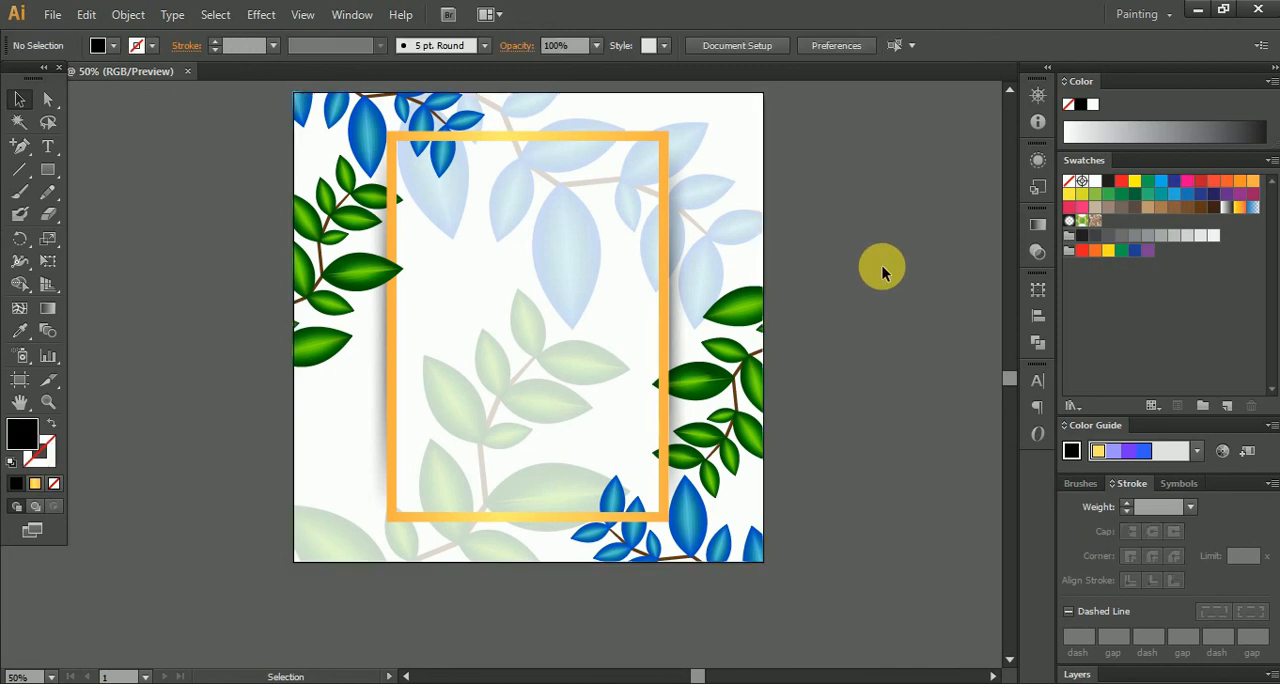
scroll(736, 334, "down", 1)
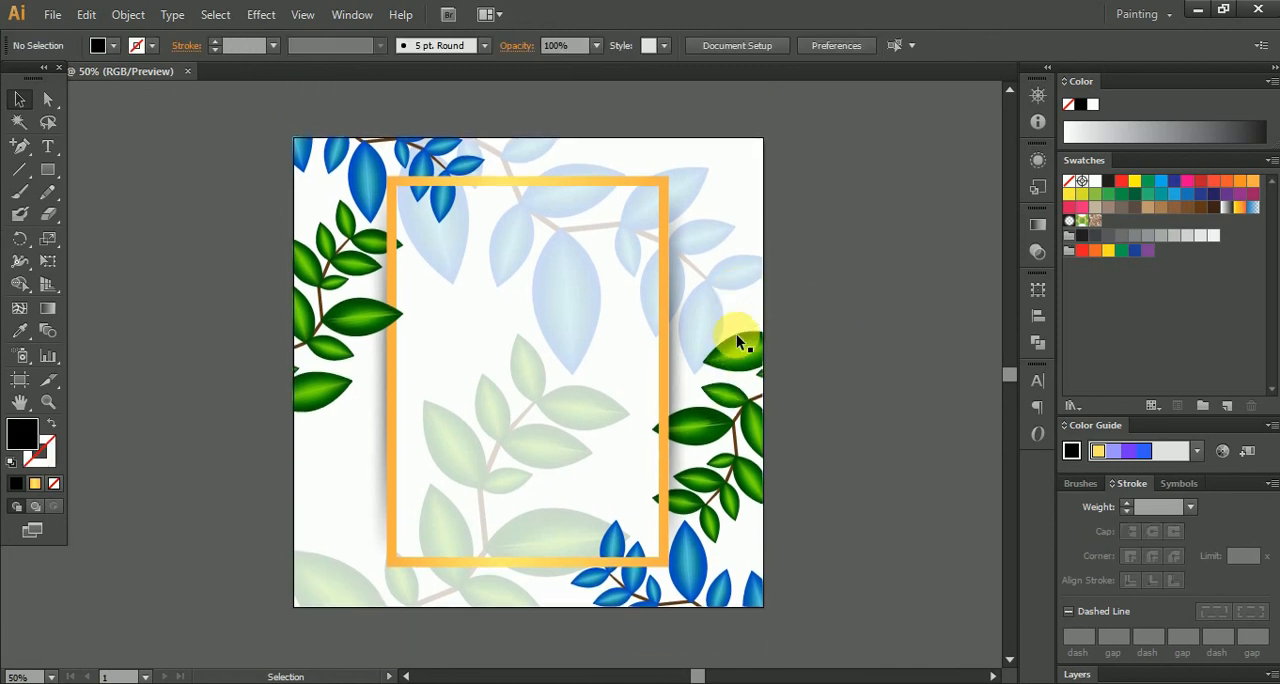